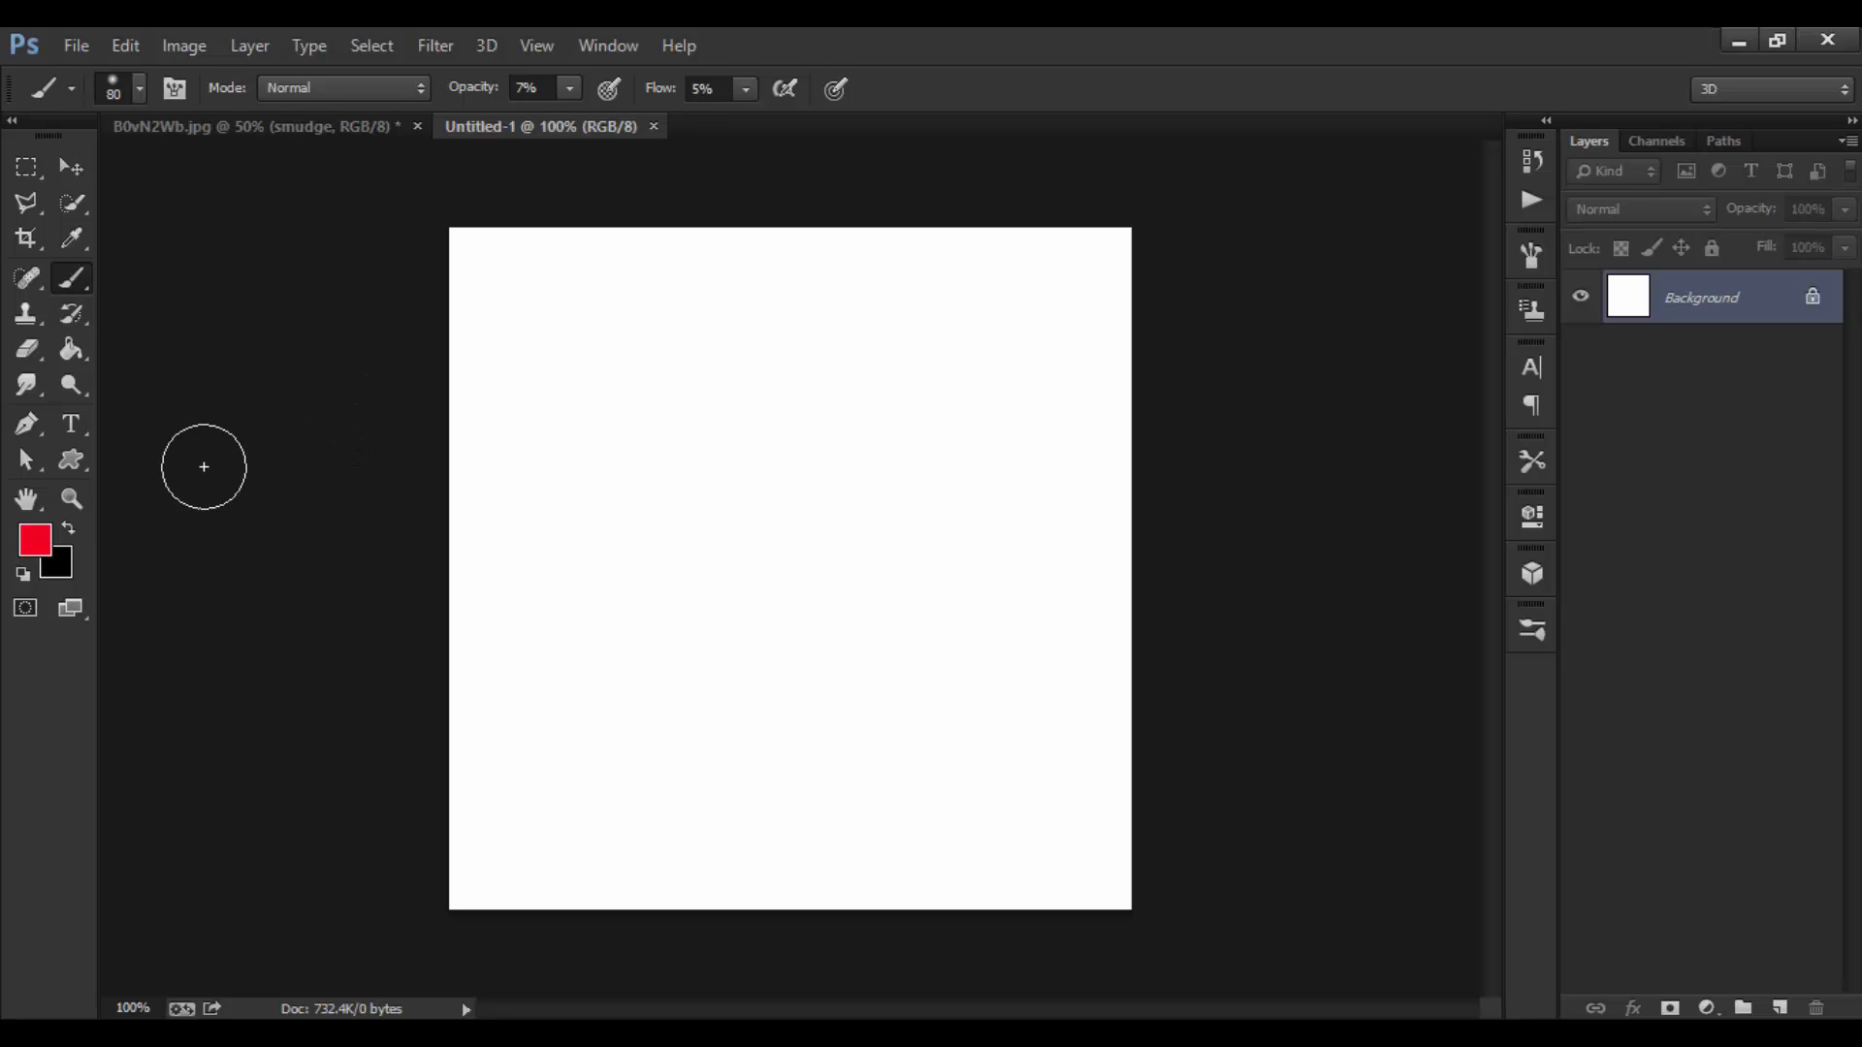
# Set the foreground colour to black and the brush to 50 px with 100% opacity and 100% flow.
pyautogui.click(68, 529)
pyautogui.click(34, 549)
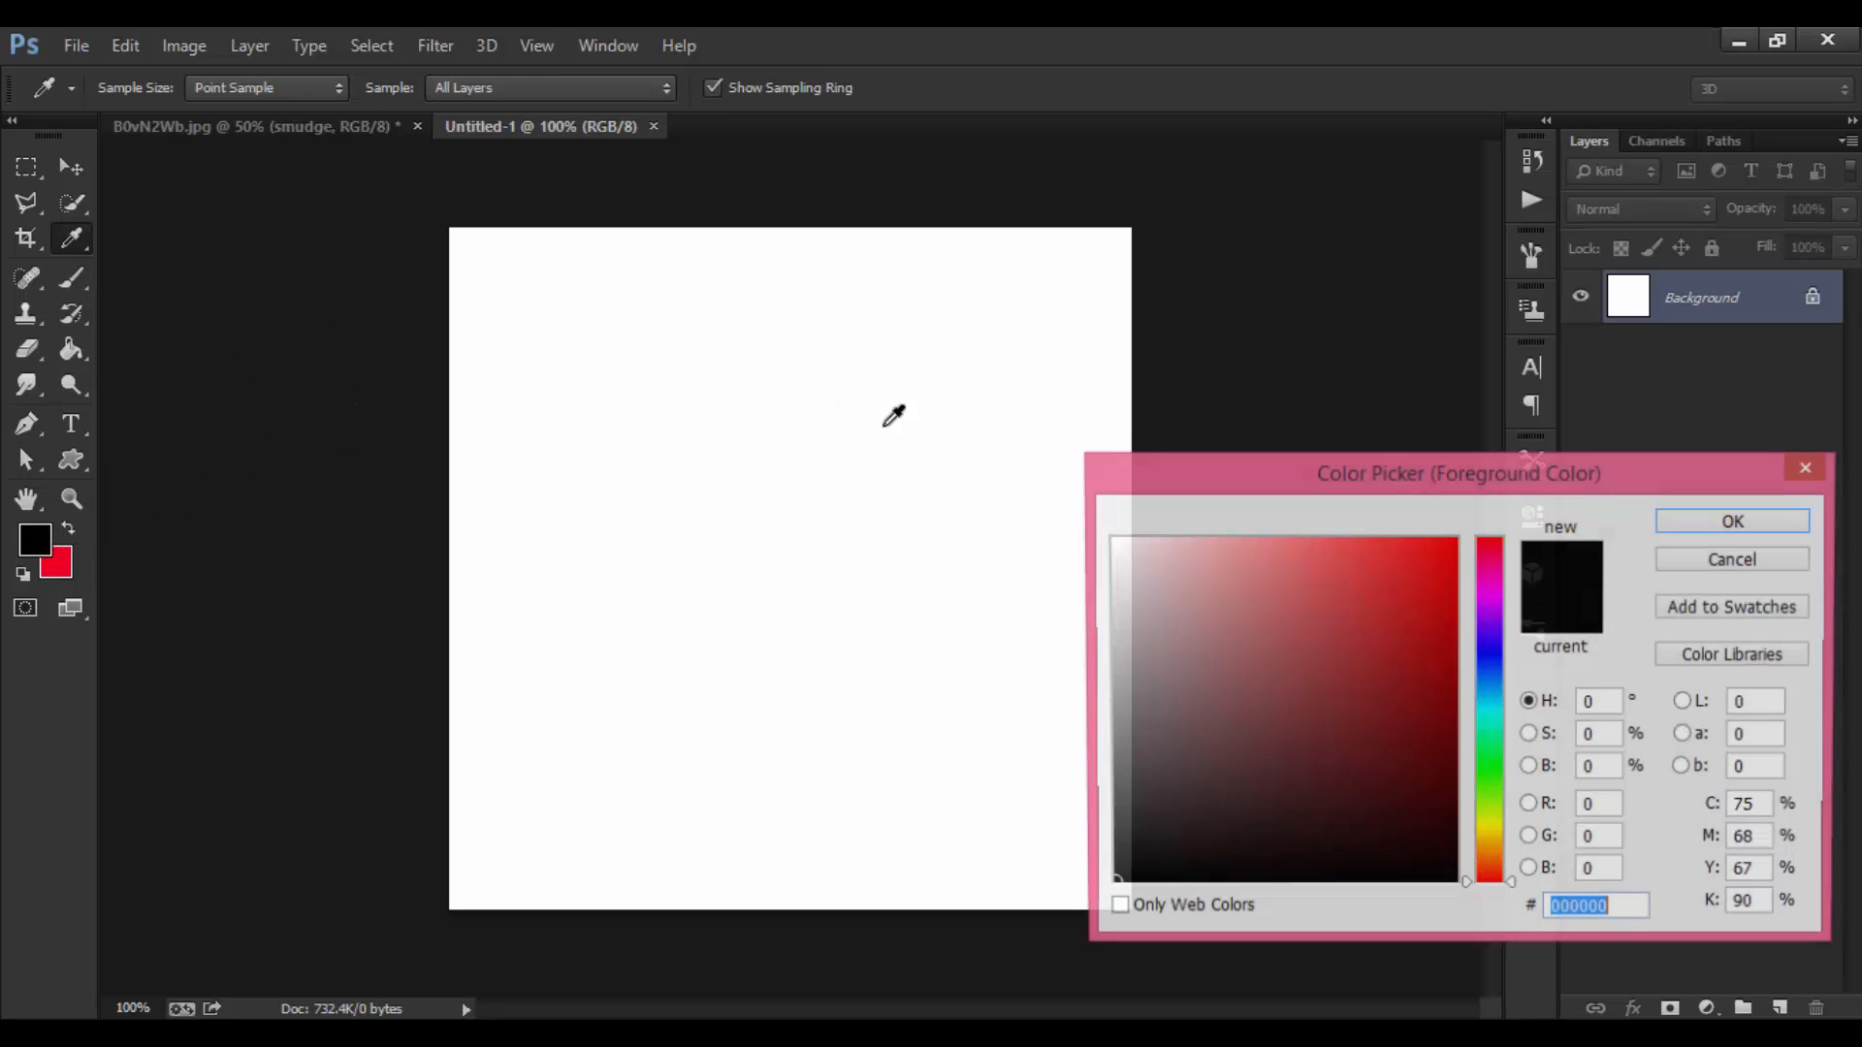
pyautogui.click(1715, 526)
pyautogui.press('[')
pyautogui.press('[')
pyautogui.press('[')
pyautogui.moveTo(446, 97); pyautogui.dragTo(989, 83)
# Undo the soft test dab and switch to a hard round brush with 100% hardness.
pyautogui.click(632, 392)
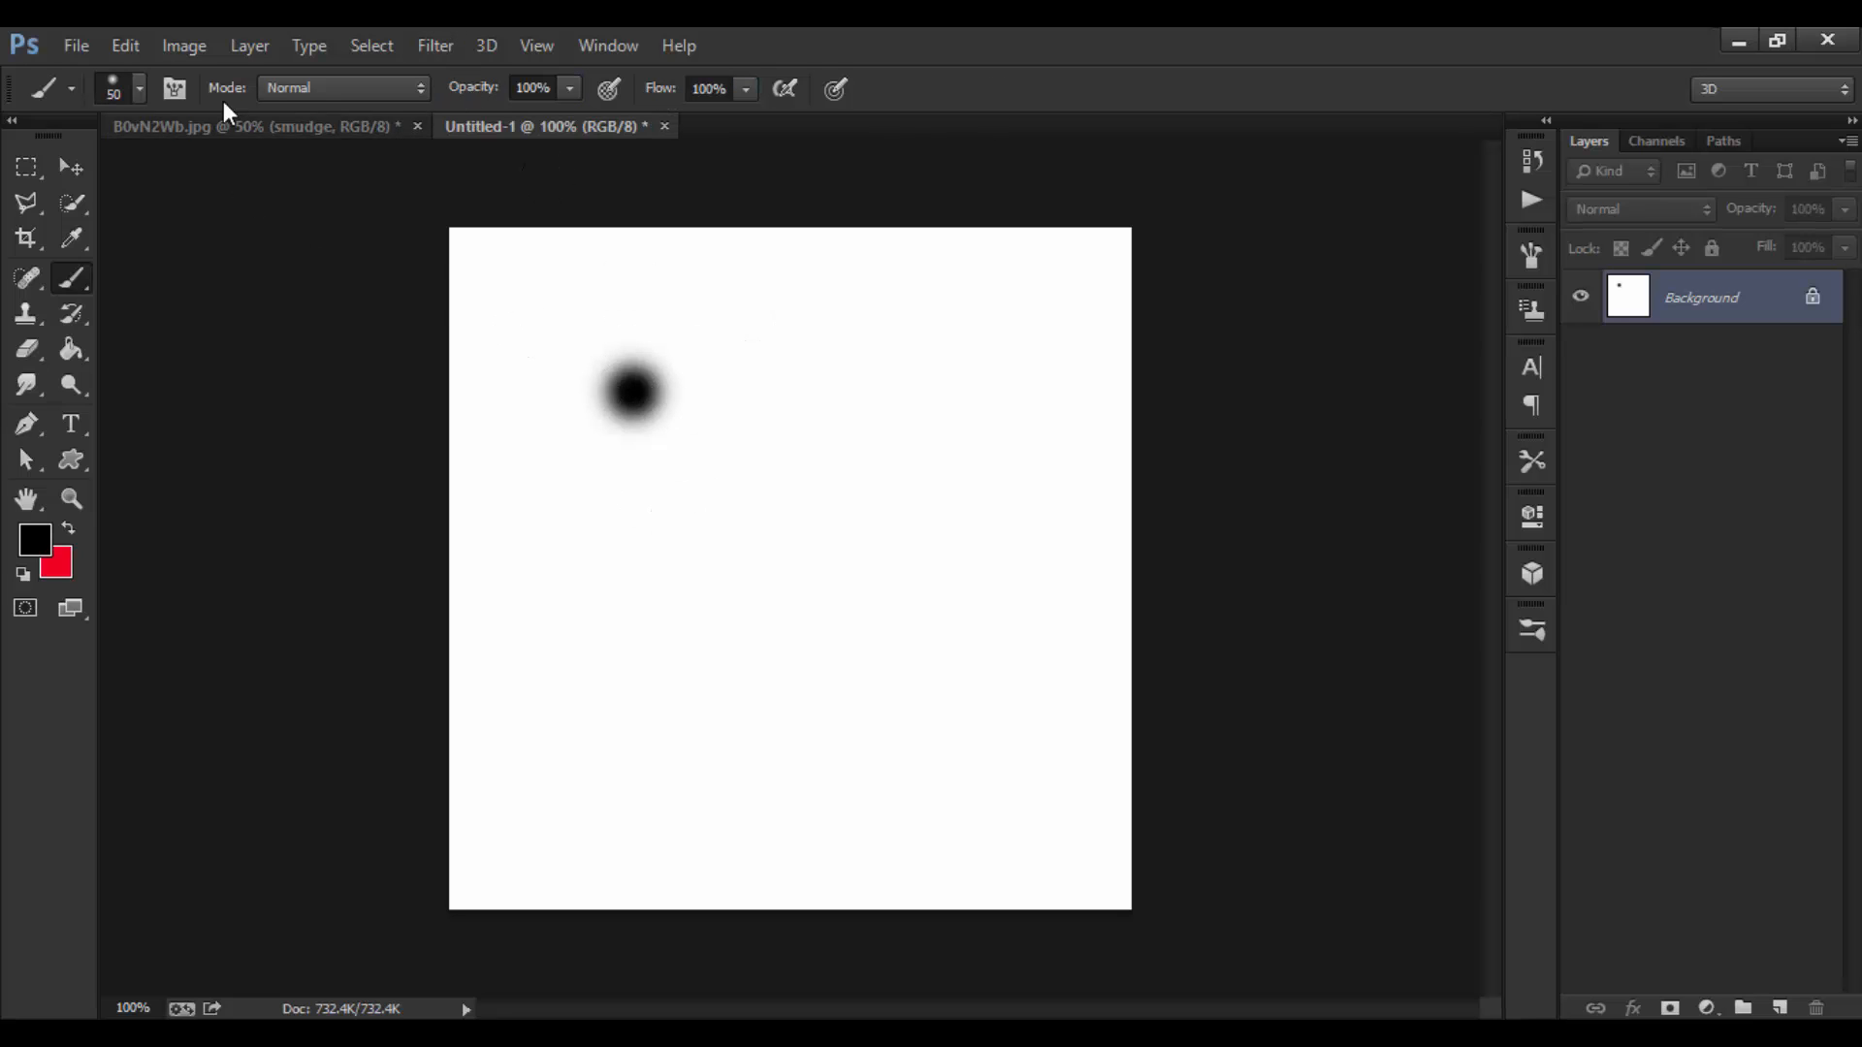
pyautogui.hotkey('ctrl', 'z')
pyautogui.click(139, 88)
pyautogui.moveTo(492, 665); pyautogui.dragTo(483, 435)
pyautogui.click(170, 332)
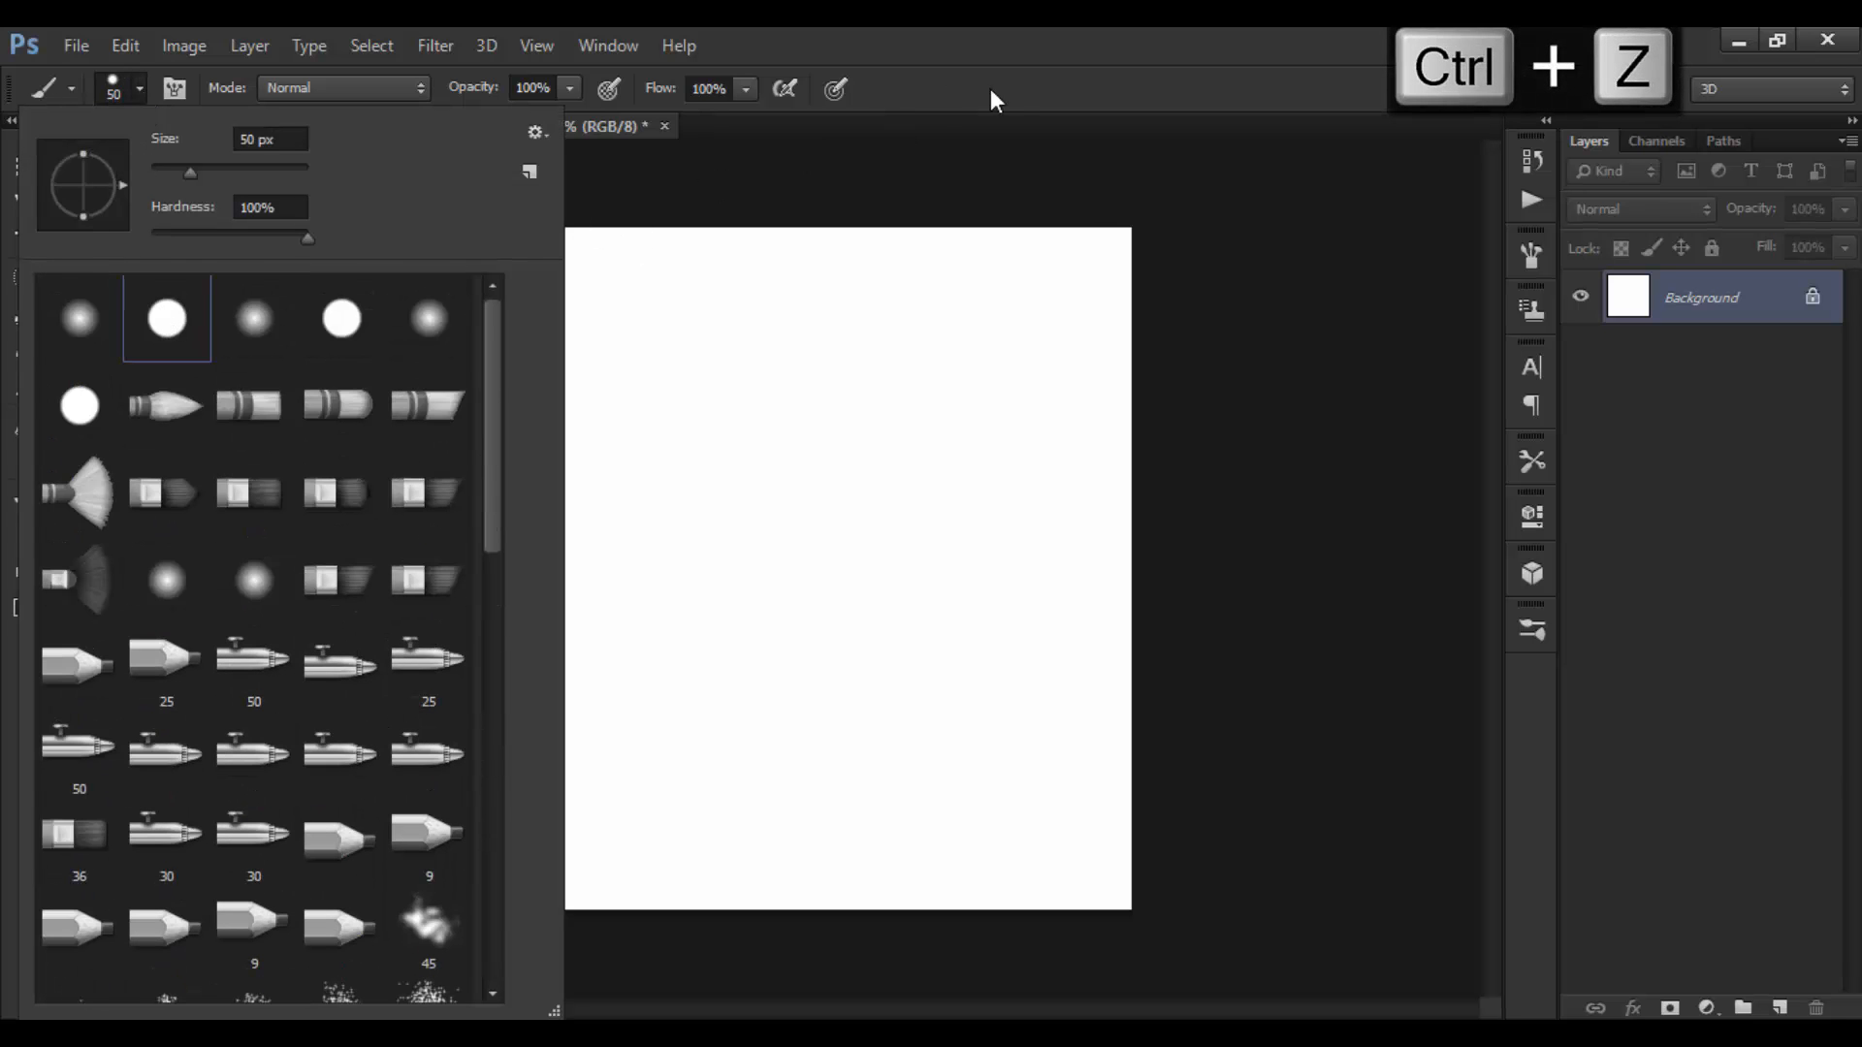
# Paint a 50 px black dot in the canvas's upper-left area and a smaller dot to its upper right.
pyautogui.click(661, 457)
pyautogui.click(665, 459)
pyautogui.click(652, 407)
pyautogui.hotkey('ctrl', 'z')
pyautogui.press('[')
pyautogui.press('[')
pyautogui.click(791, 377)
# Paint a large dot below the first one, two small dots near the canvas centre and a medium dot to their right.
pyautogui.press(']')
pyautogui.press(']')
pyautogui.press(']')
pyautogui.press(']')
pyautogui.press(']')
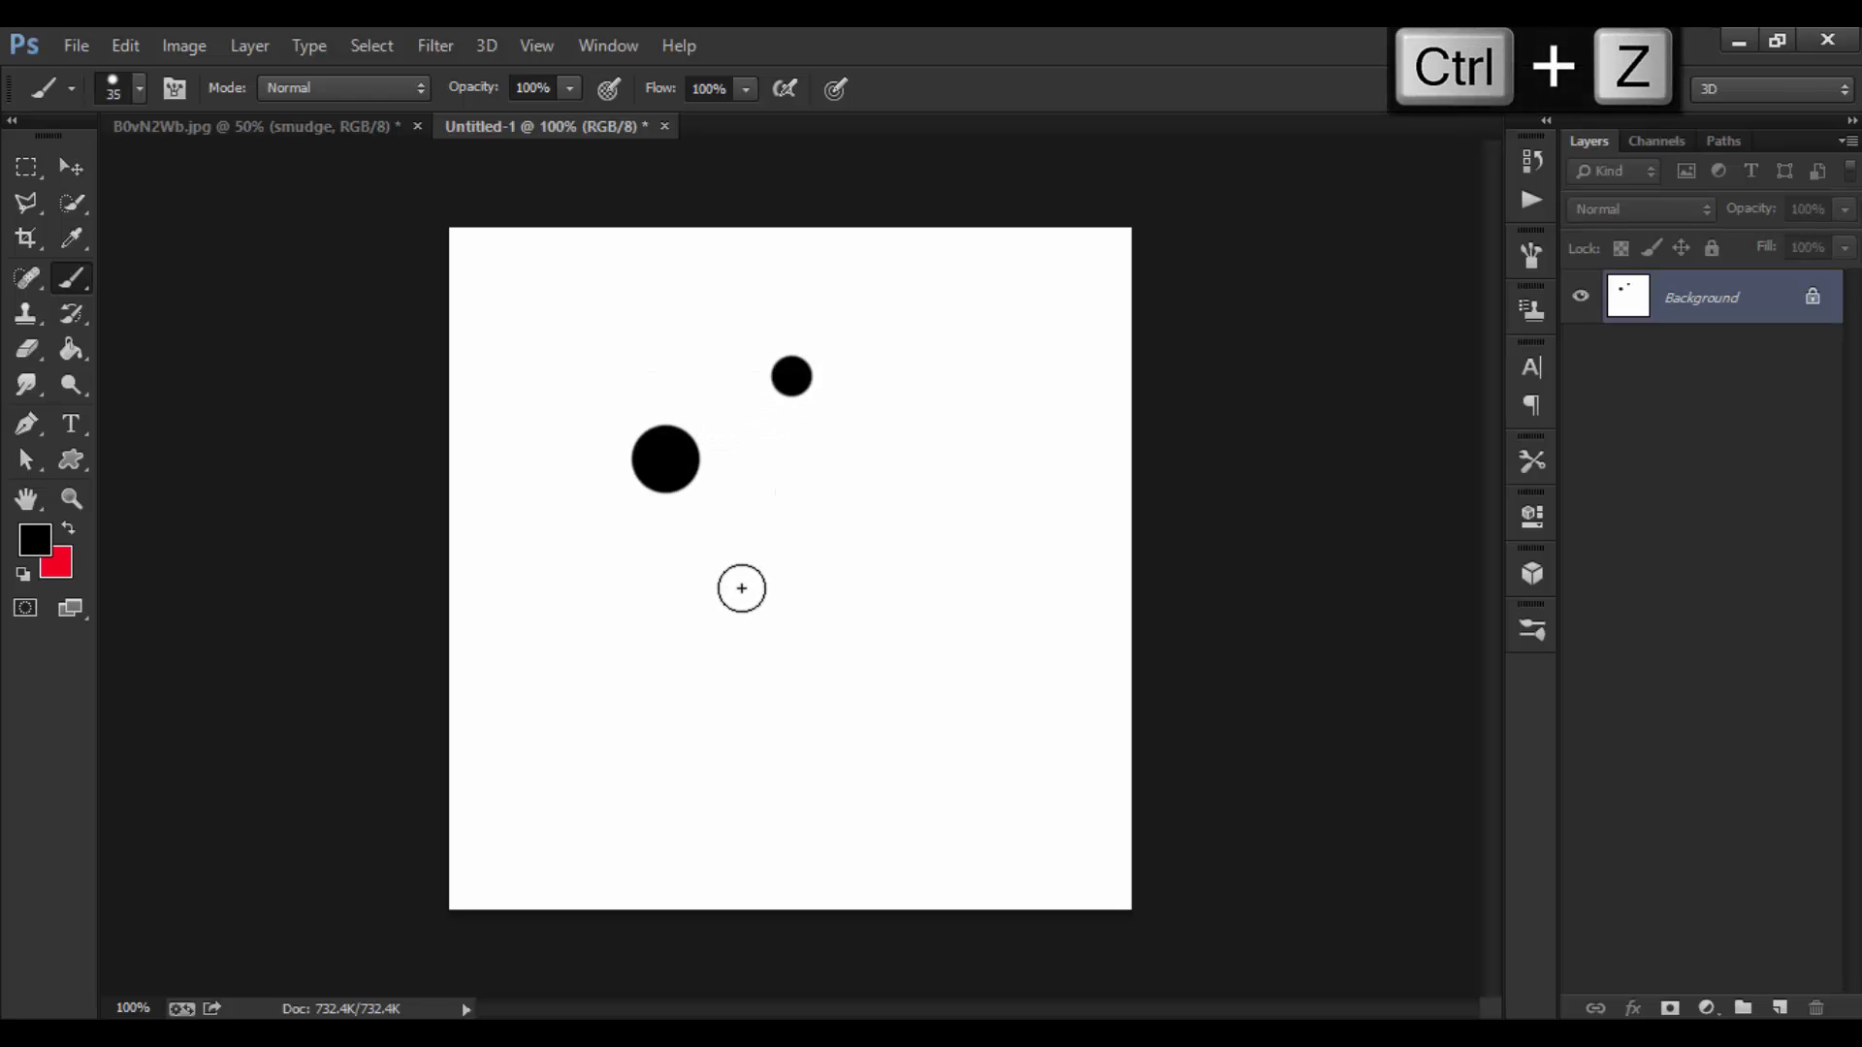
pyautogui.click(654, 666)
pyautogui.press('[')
pyautogui.press('[')
pyautogui.press('[')
pyautogui.press('[')
pyautogui.press('[')
pyautogui.click(825, 578)
pyautogui.press(']')
pyautogui.press(']')
pyautogui.click(930, 475)
pyautogui.press('[')
pyautogui.press('[')
pyautogui.press('[')
pyautogui.click(824, 481)
# Paint six more small and medium black dots around the canvas centre and its lower-right area, varying the brush size.
pyautogui.press(']')
pyautogui.press(']')
pyautogui.press(']')
pyautogui.press(']')
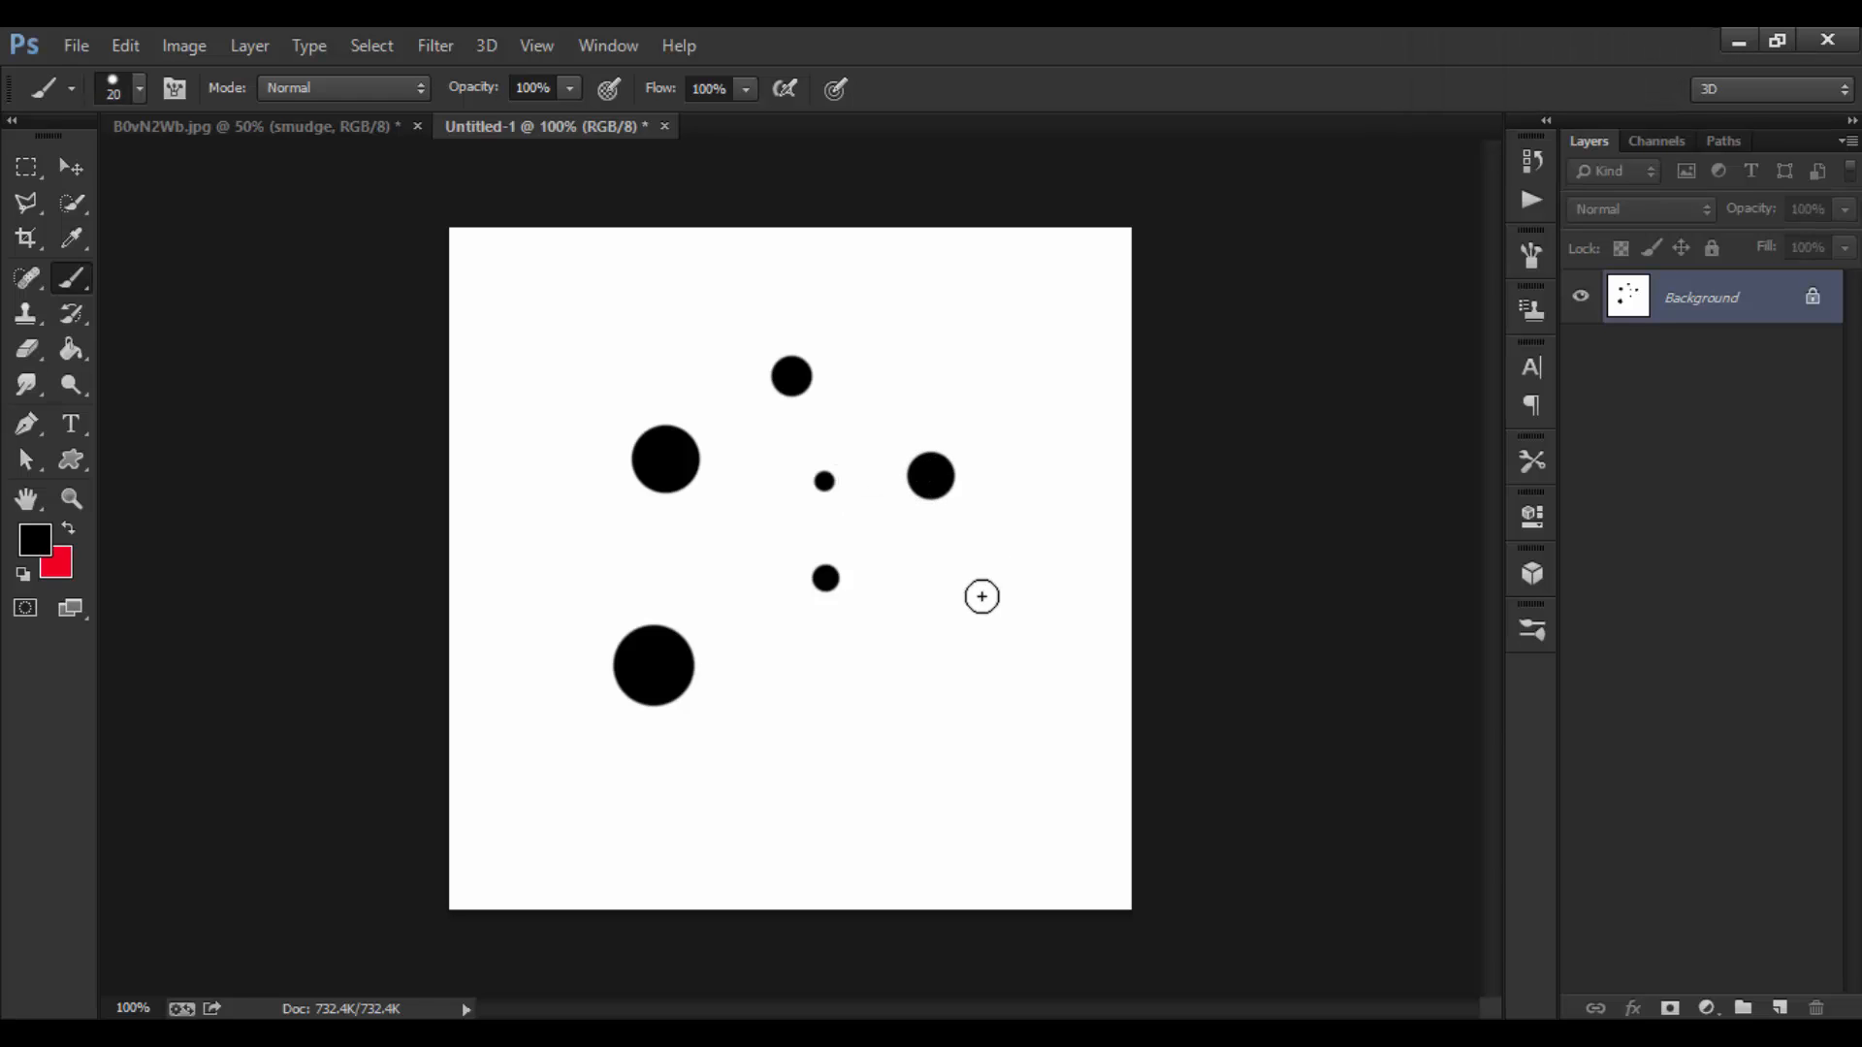
pyautogui.click(1002, 585)
pyautogui.press('[')
pyautogui.press('[')
pyautogui.press('[')
pyautogui.click(919, 560)
pyautogui.press(']')
pyautogui.press(']')
pyautogui.press(']')
pyautogui.press(']')
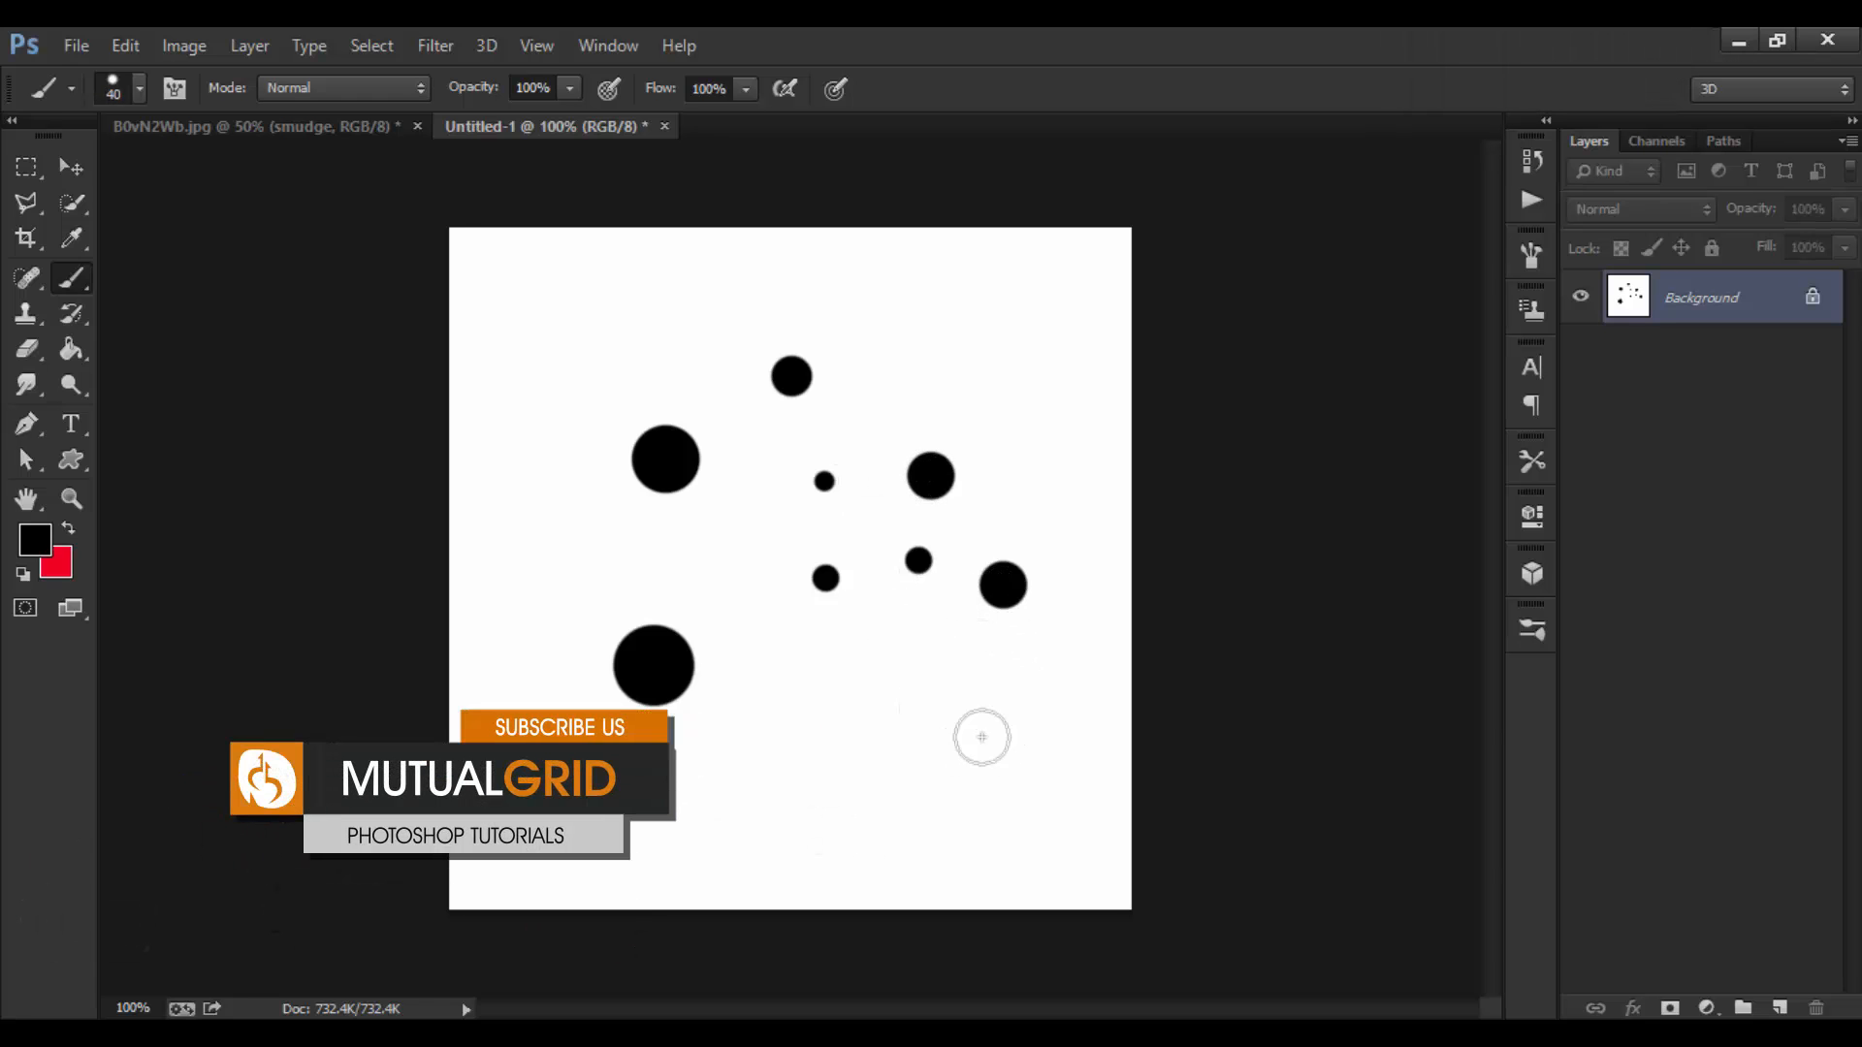
pyautogui.click(995, 743)
pyautogui.press('[')
pyautogui.press('[')
pyautogui.click(932, 665)
pyautogui.press(']')
pyautogui.press(']')
pyautogui.click(798, 661)
pyautogui.press('[')
pyautogui.press('[')
pyautogui.click(720, 557)
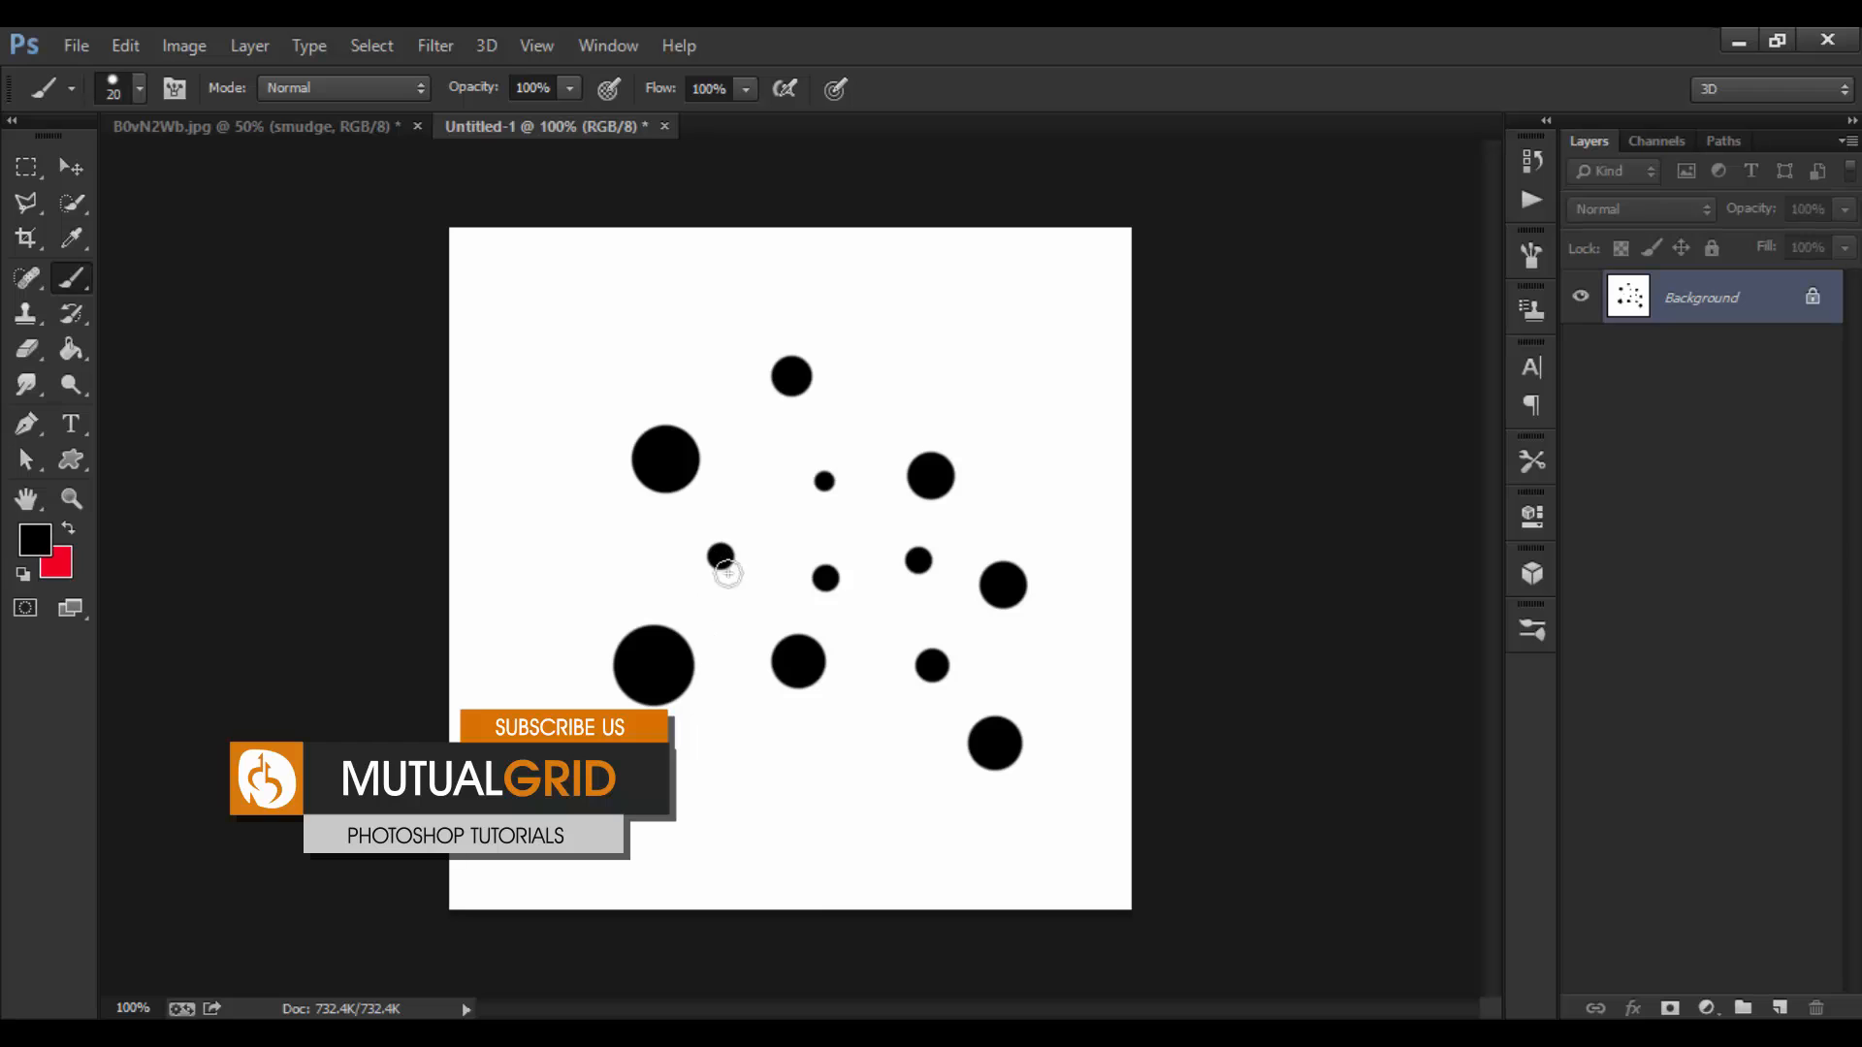
# Paint a medium dot at the canvas's lower middle and several small dots across the lower-left area.
pyautogui.press(']')
pyautogui.press(']')
pyautogui.click(788, 829)
pyautogui.press('[')
pyautogui.press('[')
pyautogui.press('[')
pyautogui.click(747, 741)
pyautogui.click(535, 840)
pyautogui.click(482, 615)
pyautogui.click(577, 596)
# Fill the canvas's upper-left and upper-middle areas with small and medium black dots of varied sizes.
pyautogui.press(']')
pyautogui.press(']')
pyautogui.click(535, 469)
pyautogui.press('[')
pyautogui.click(601, 369)
pyautogui.press(']')
pyautogui.click(535, 306)
pyautogui.press('[')
pyautogui.click(760, 468)
pyautogui.click(724, 293)
pyautogui.press('[')
pyautogui.click(875, 406)
pyautogui.press(']')
pyautogui.click(871, 294)
# Scatter small black dots along the canvas's right side and in the empty lower-right area.
pyautogui.press('[')
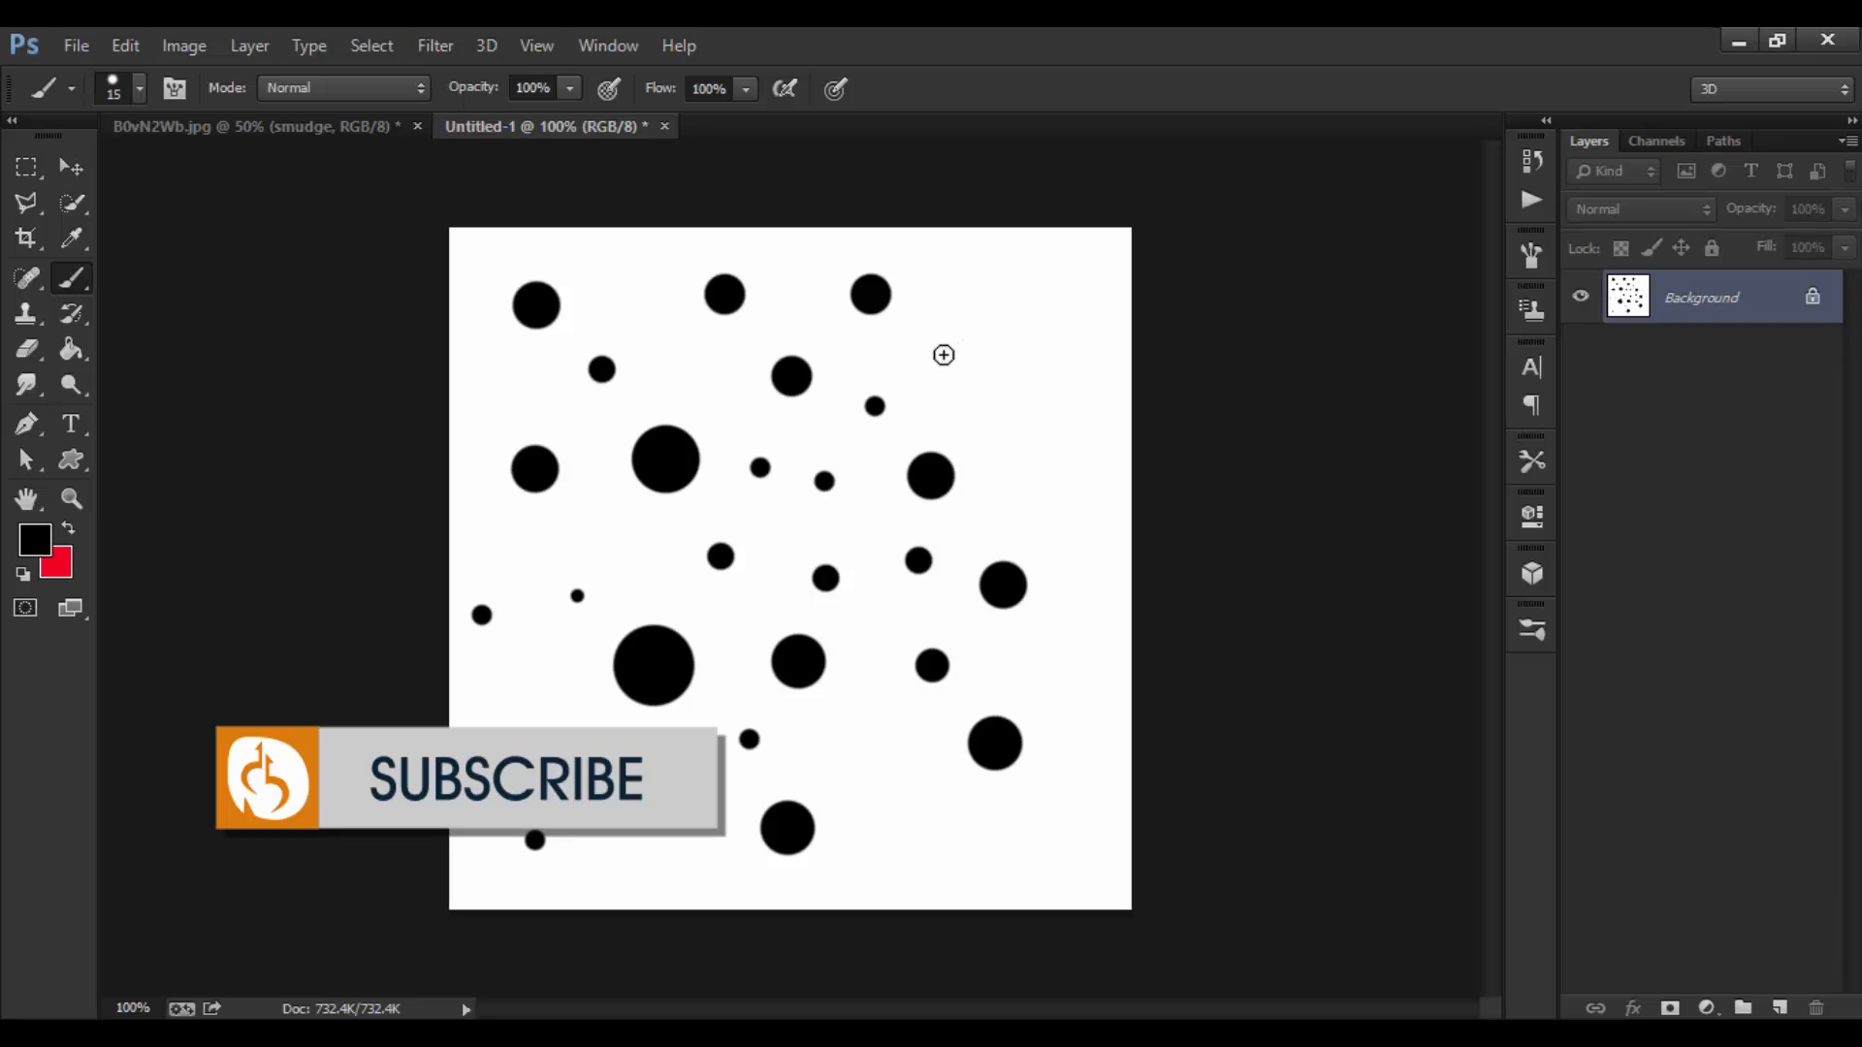
pyautogui.click(991, 280)
pyautogui.click(1008, 422)
pyautogui.press(']')
pyautogui.click(1046, 512)
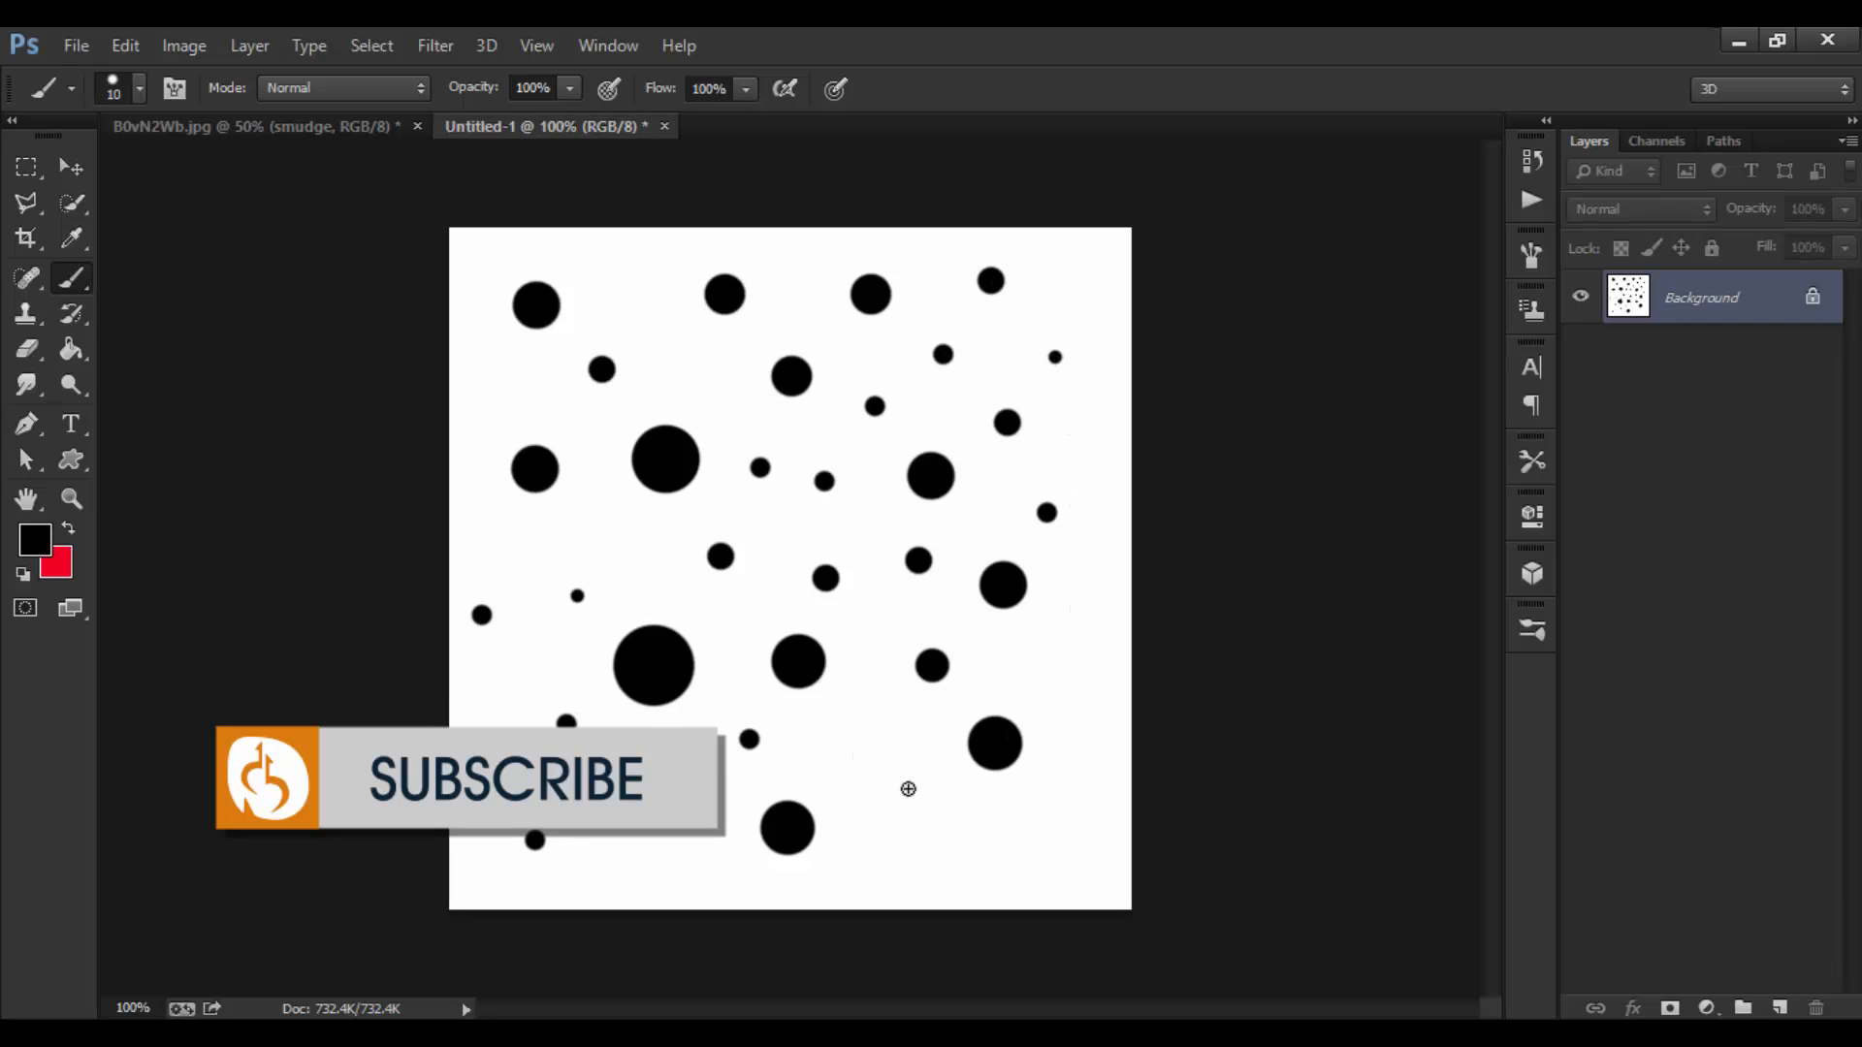
pyautogui.click(966, 844)
pyautogui.click(1073, 660)
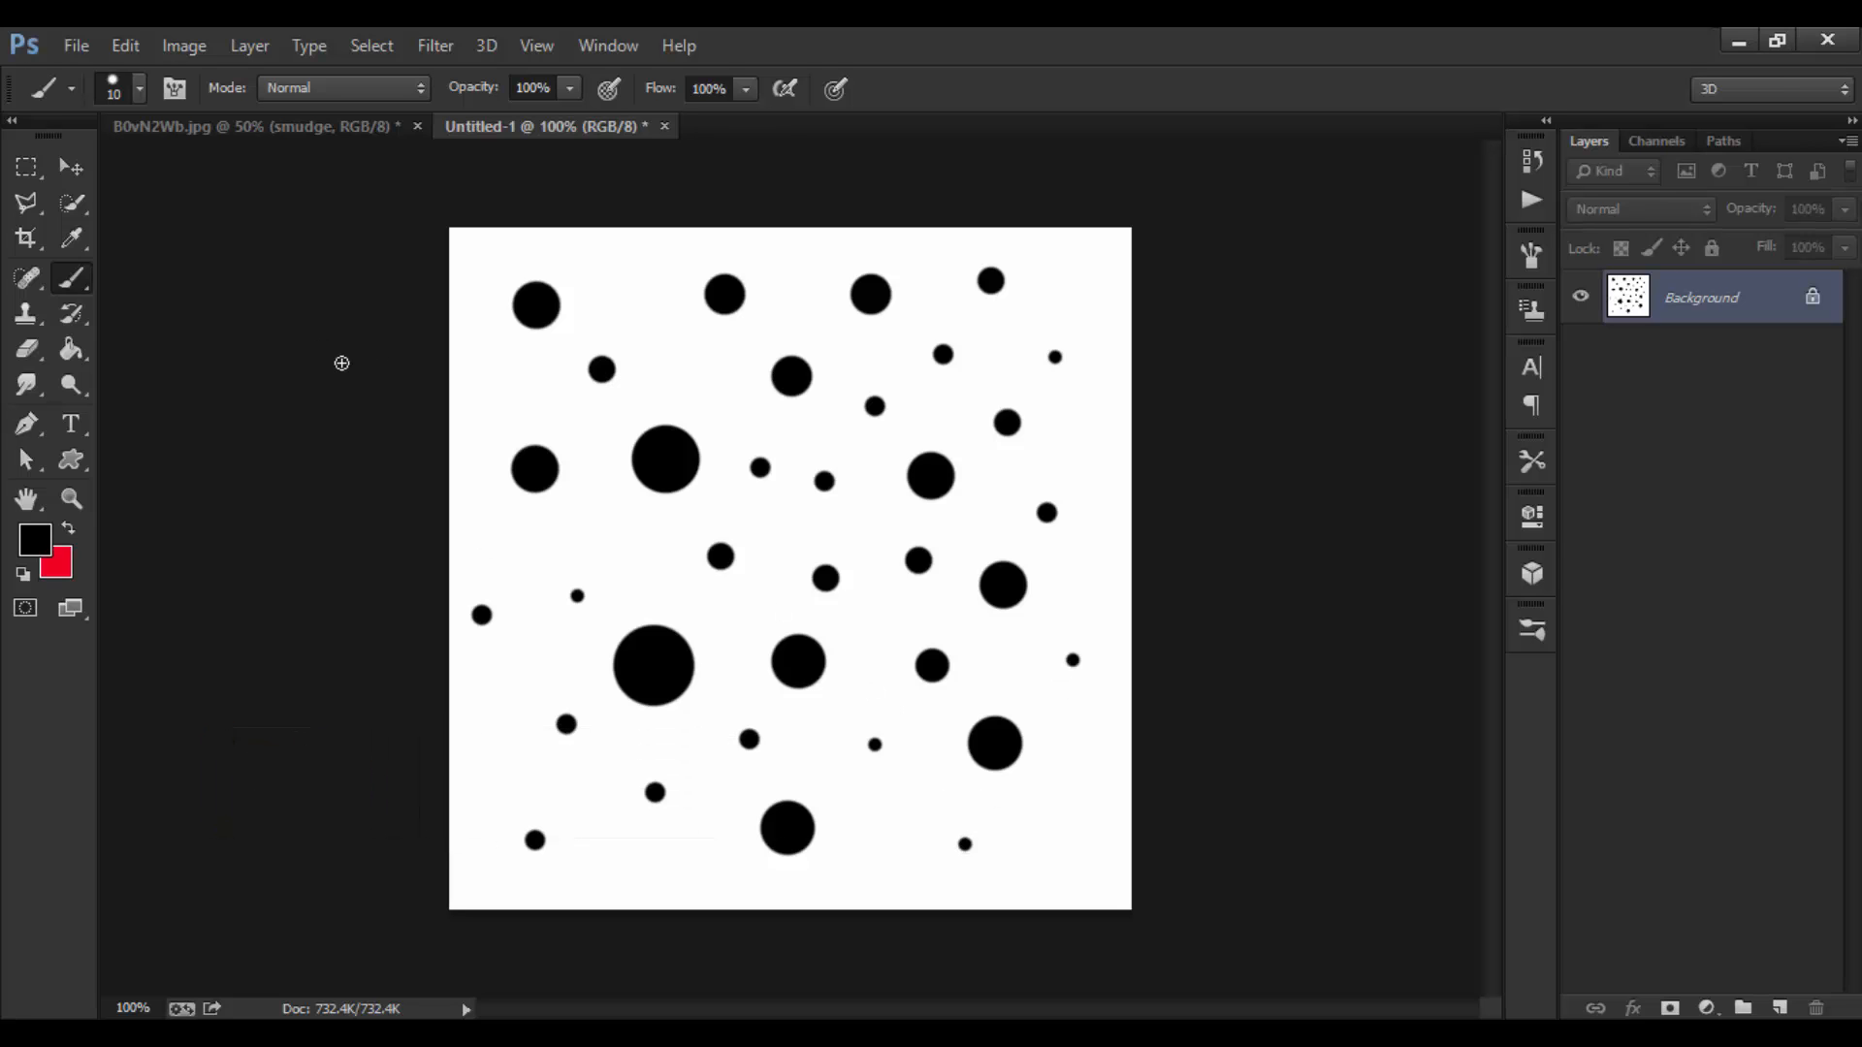
# Define the dot pattern as a brush preset named MutualGrid DG Brush and close its document without saving.
pyautogui.click(125, 46)
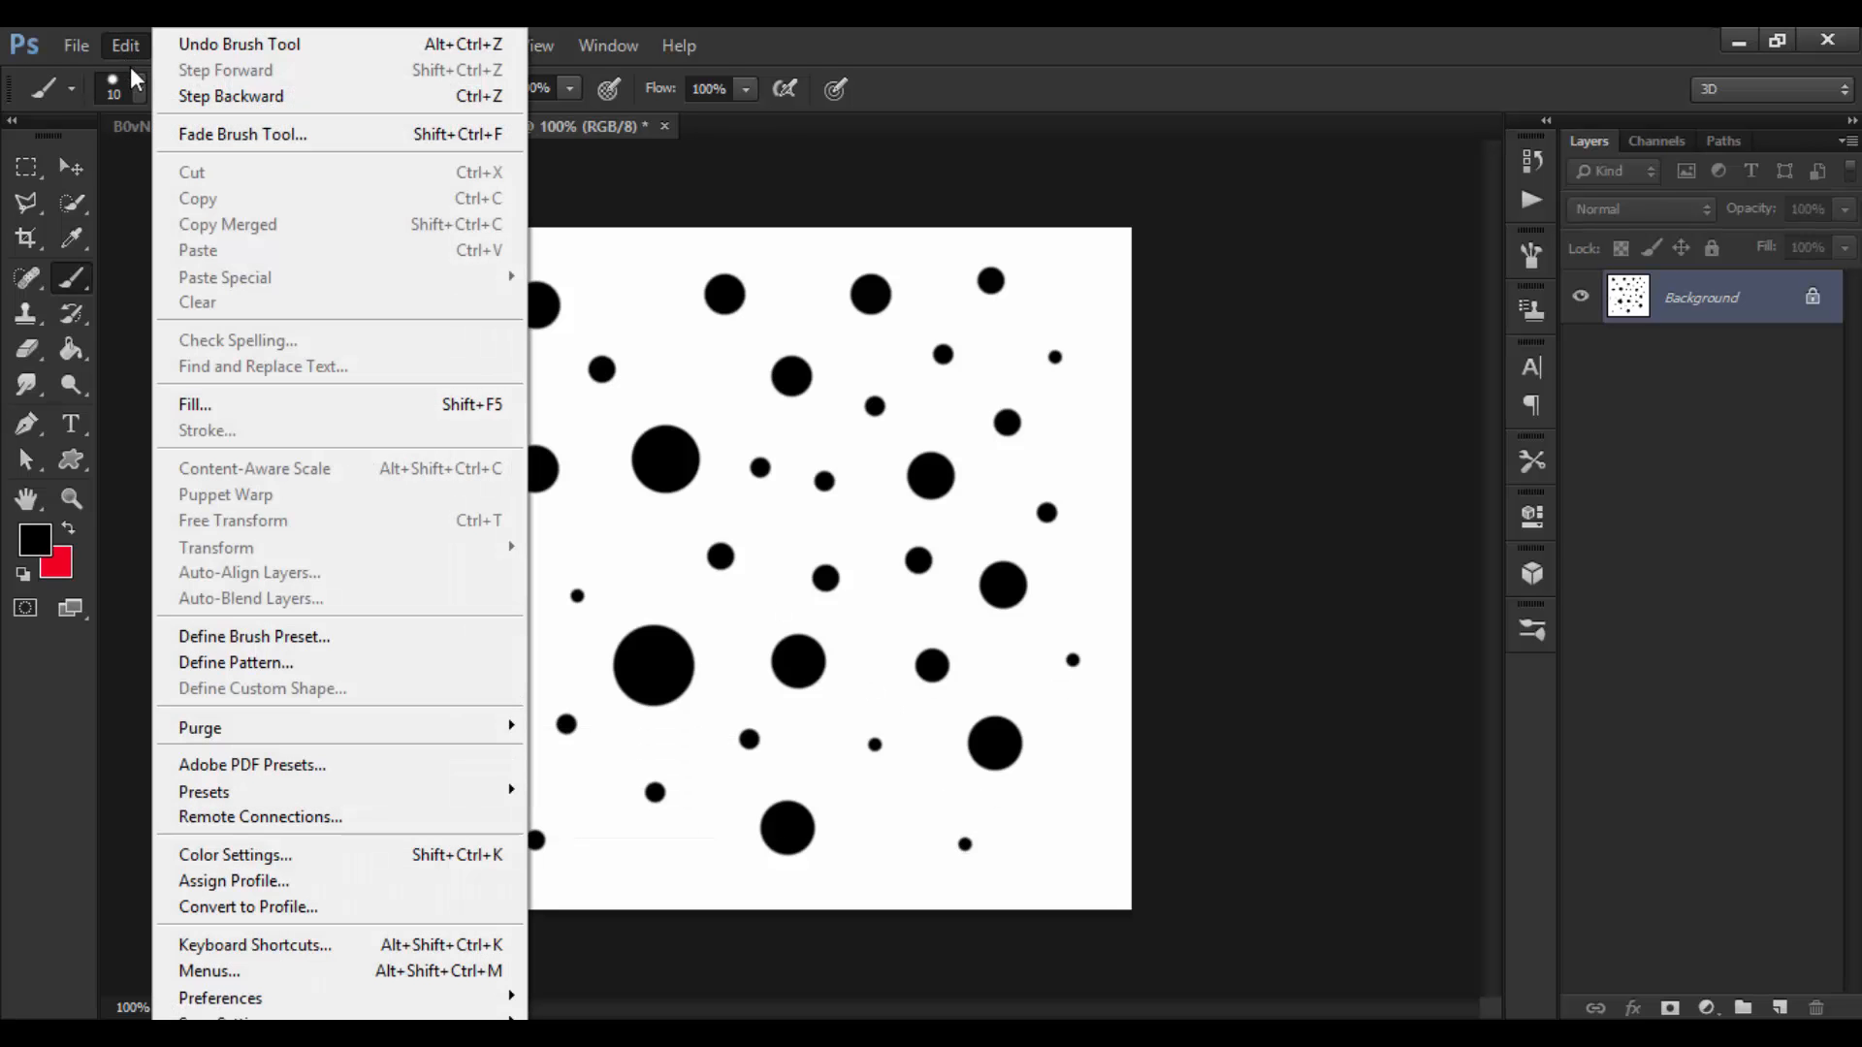
pyautogui.click(284, 640)
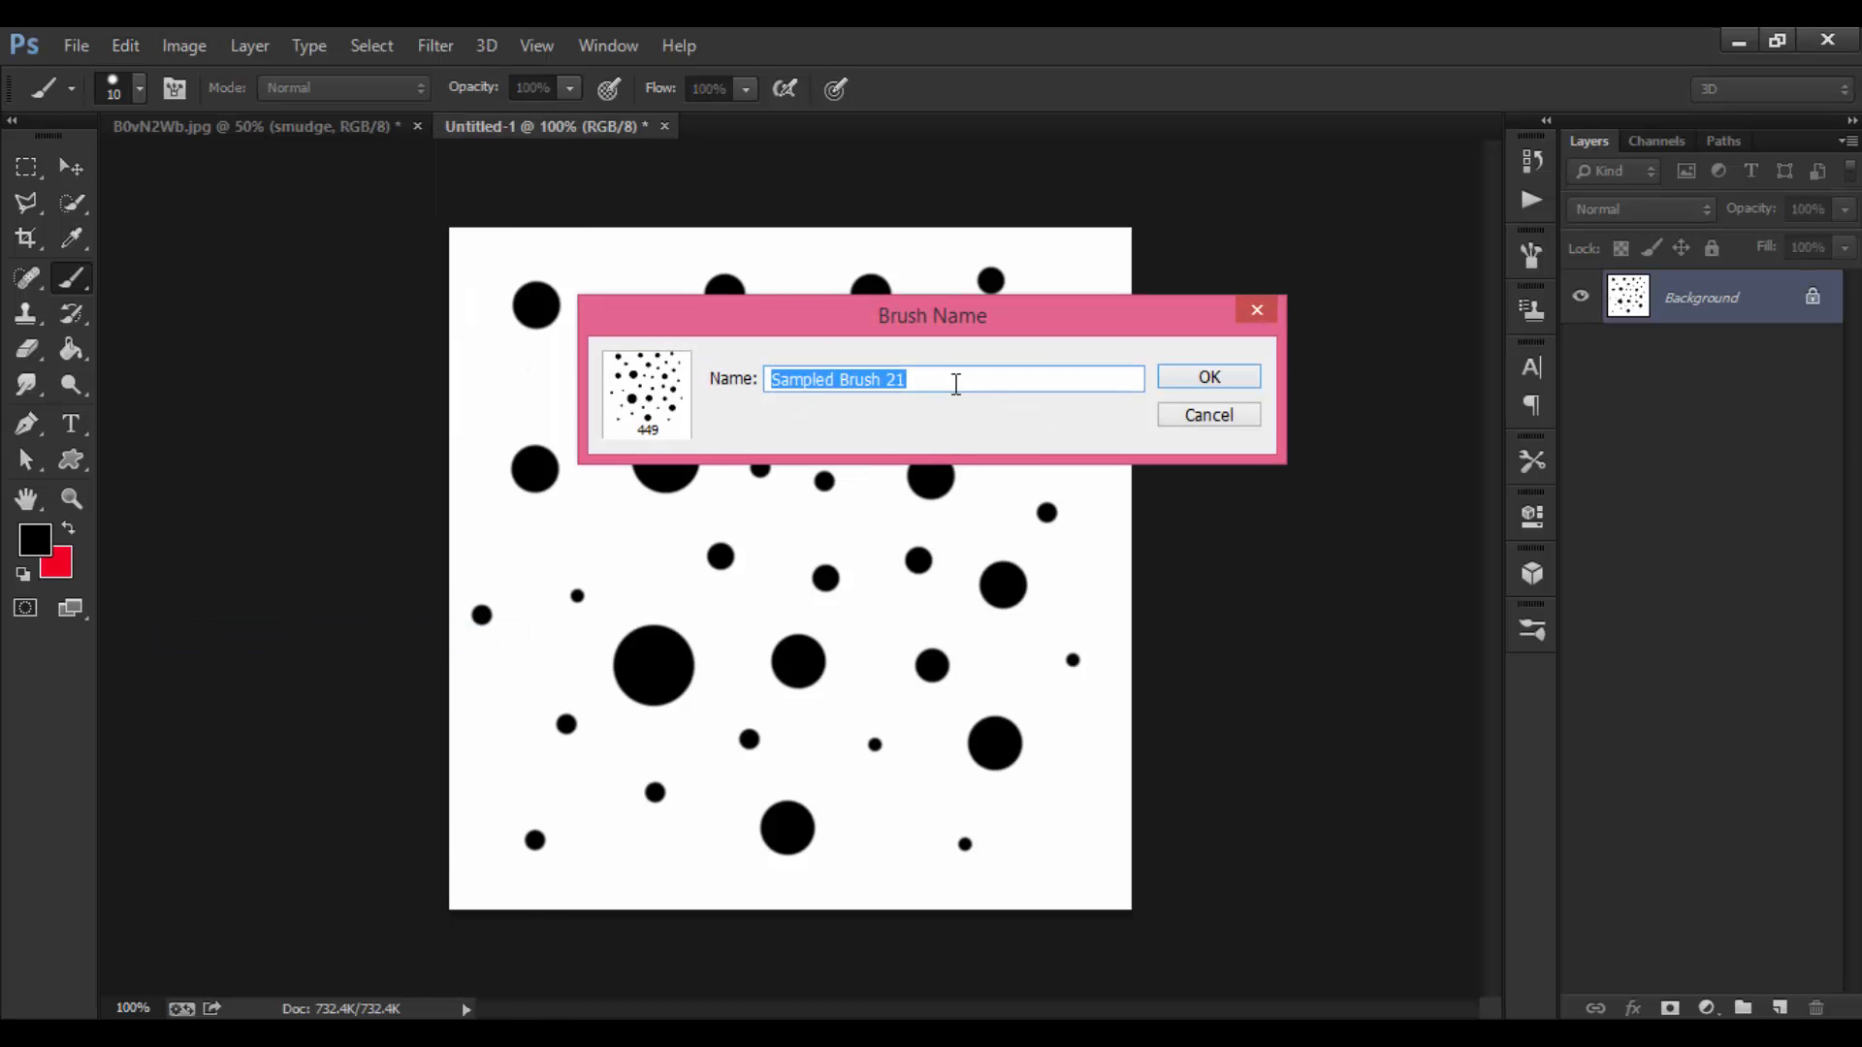
pyautogui.write('MutualGrid DG')
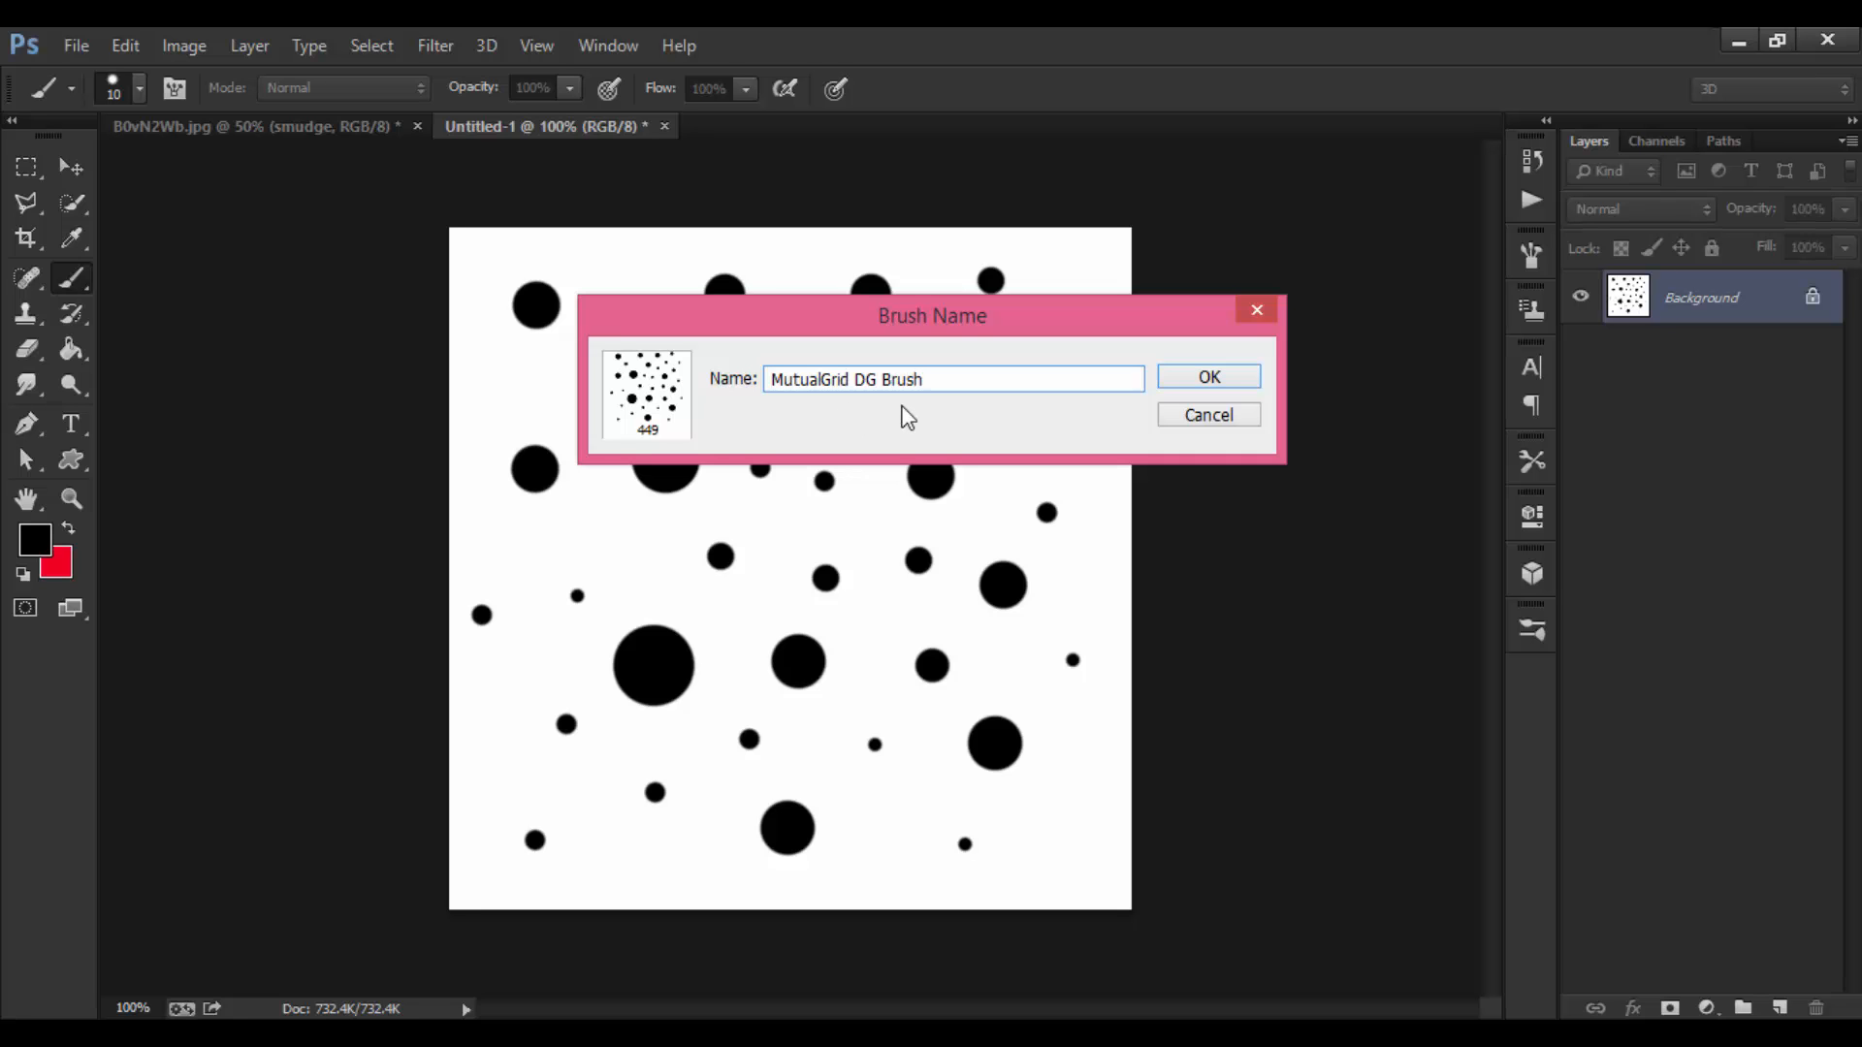
pyautogui.press('Return')
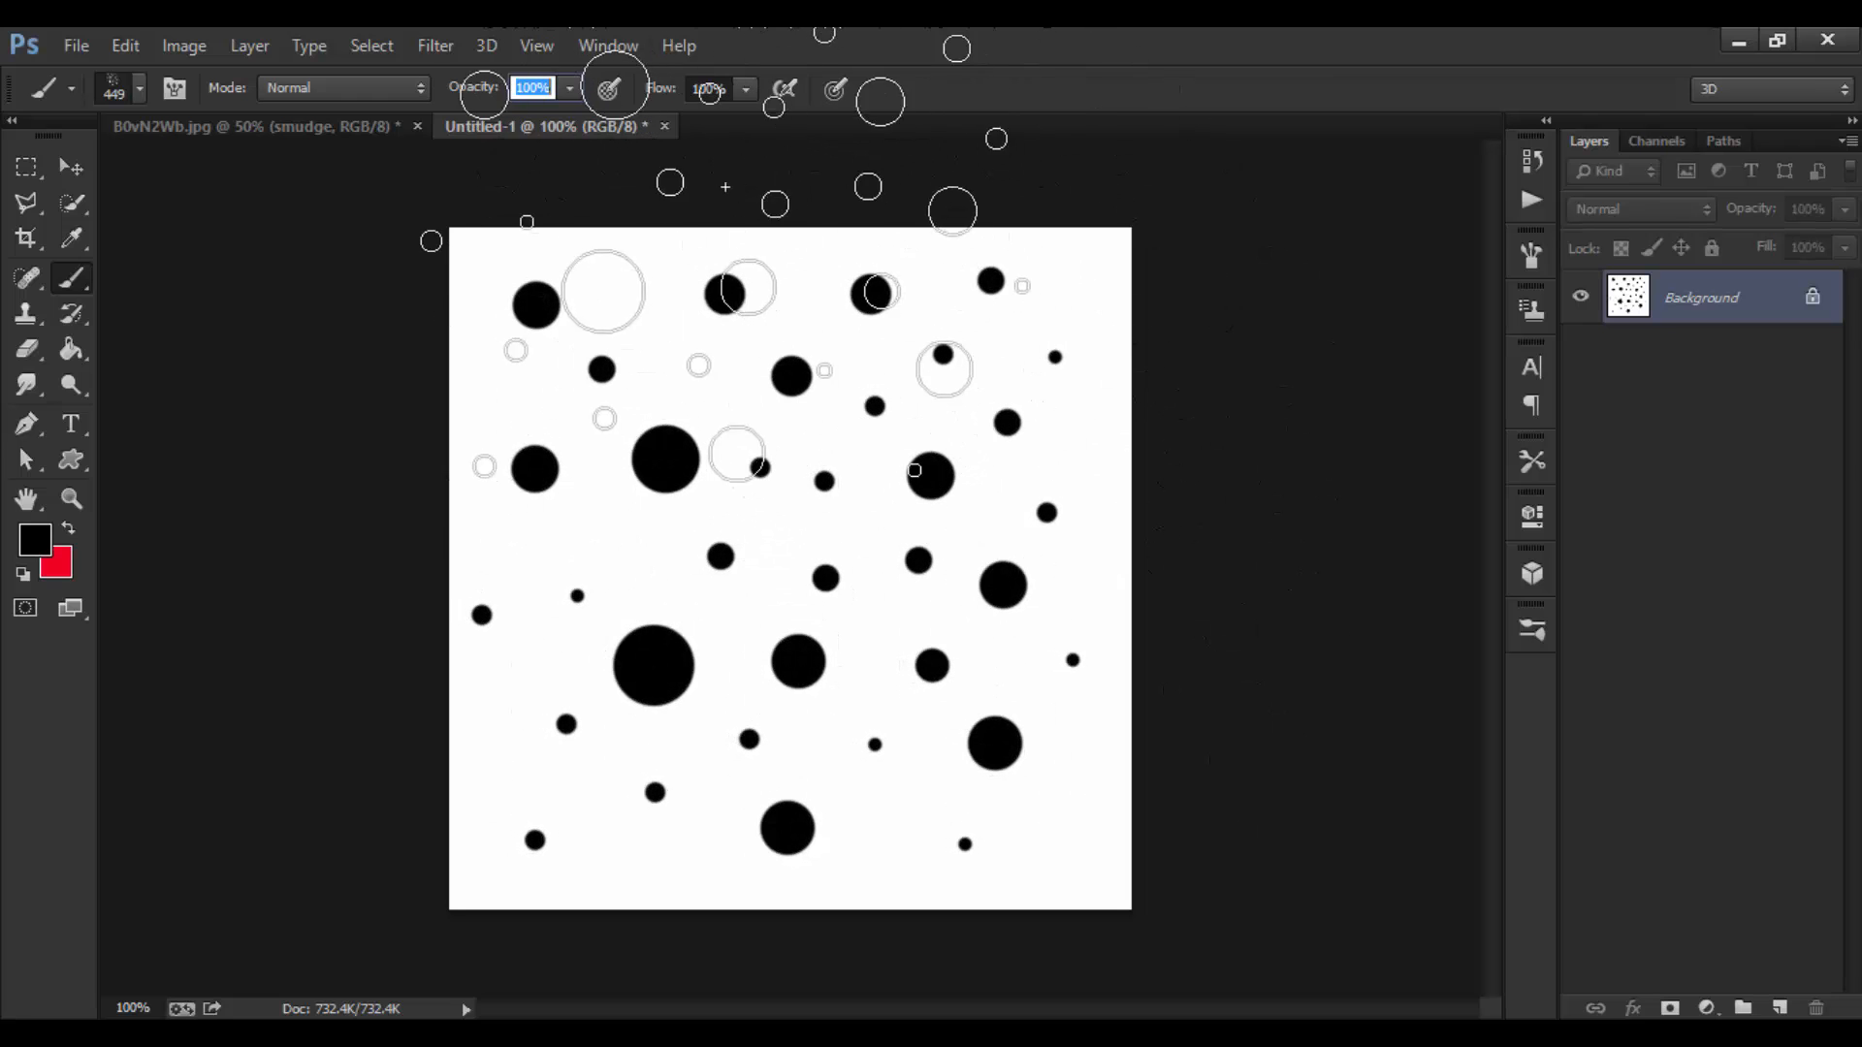
pyautogui.click(665, 126)
pyautogui.click(936, 429)
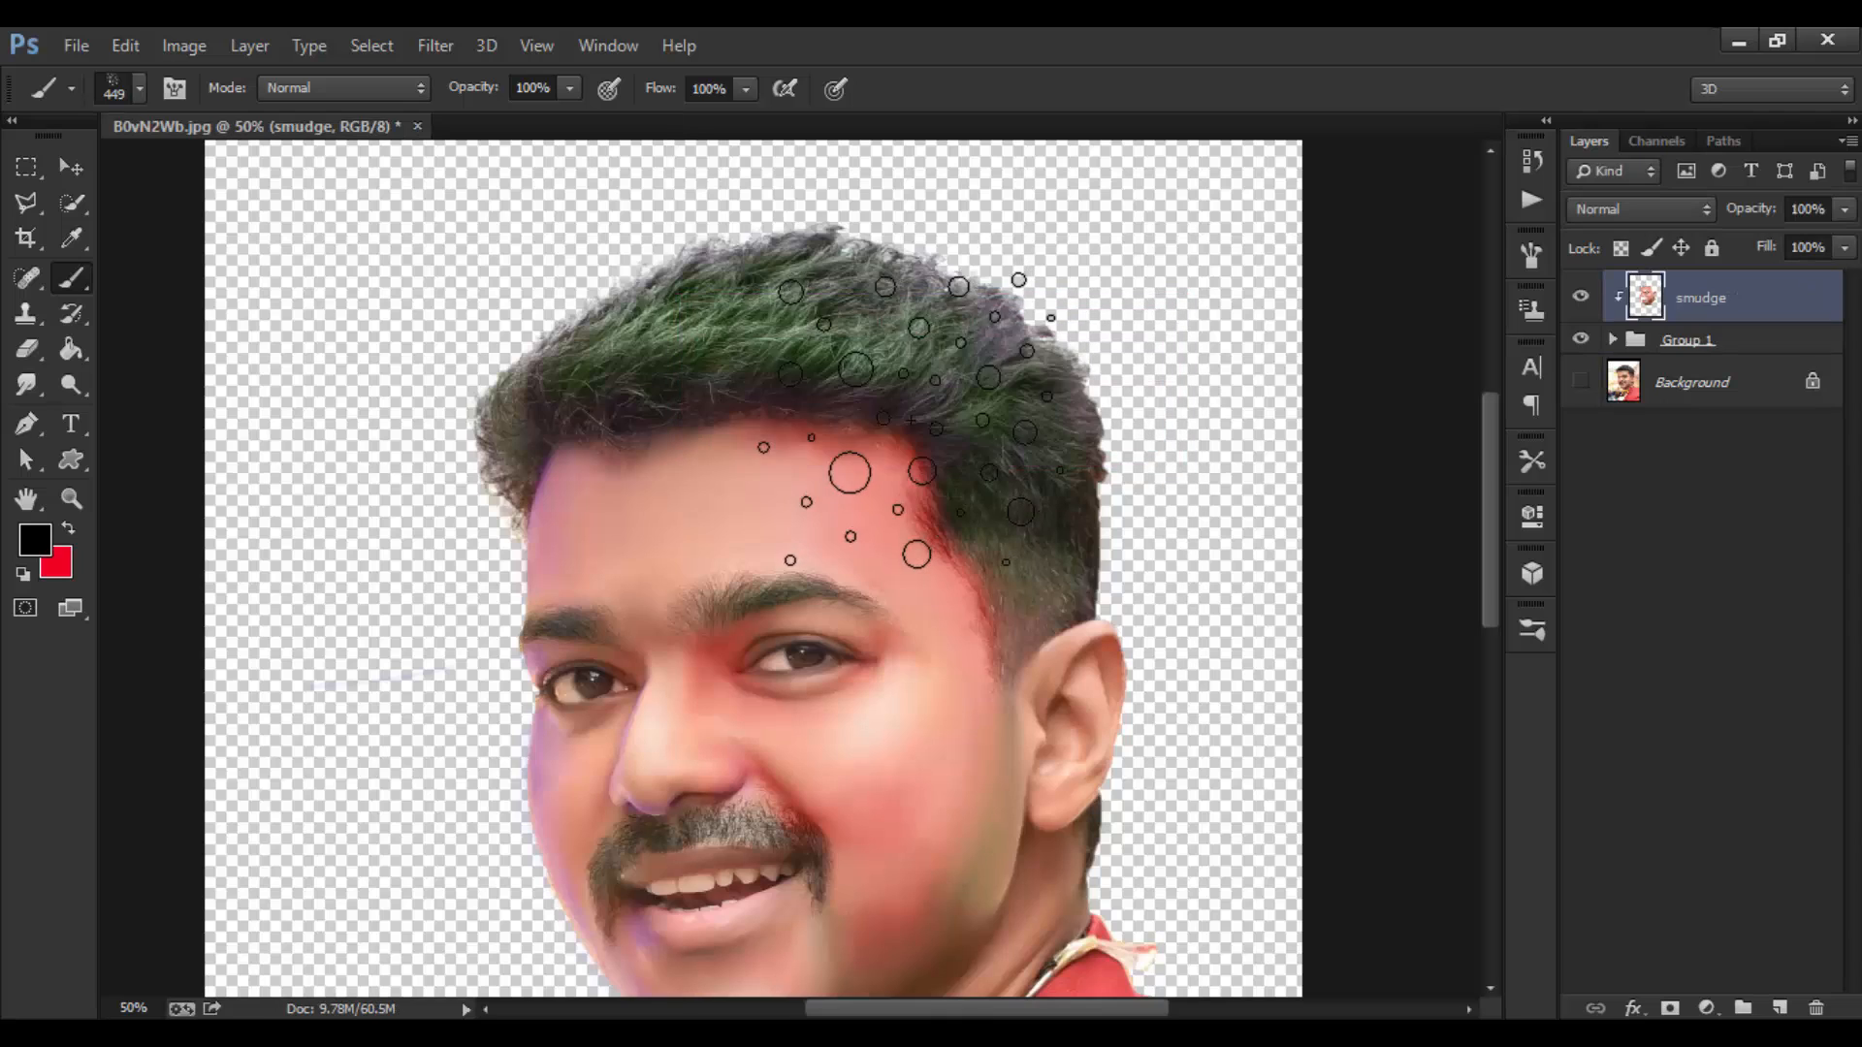
# Set up the Smudge tool with the MutualGrid DG Brush at 70 px and 74% strength.
pyautogui.click(26, 385)
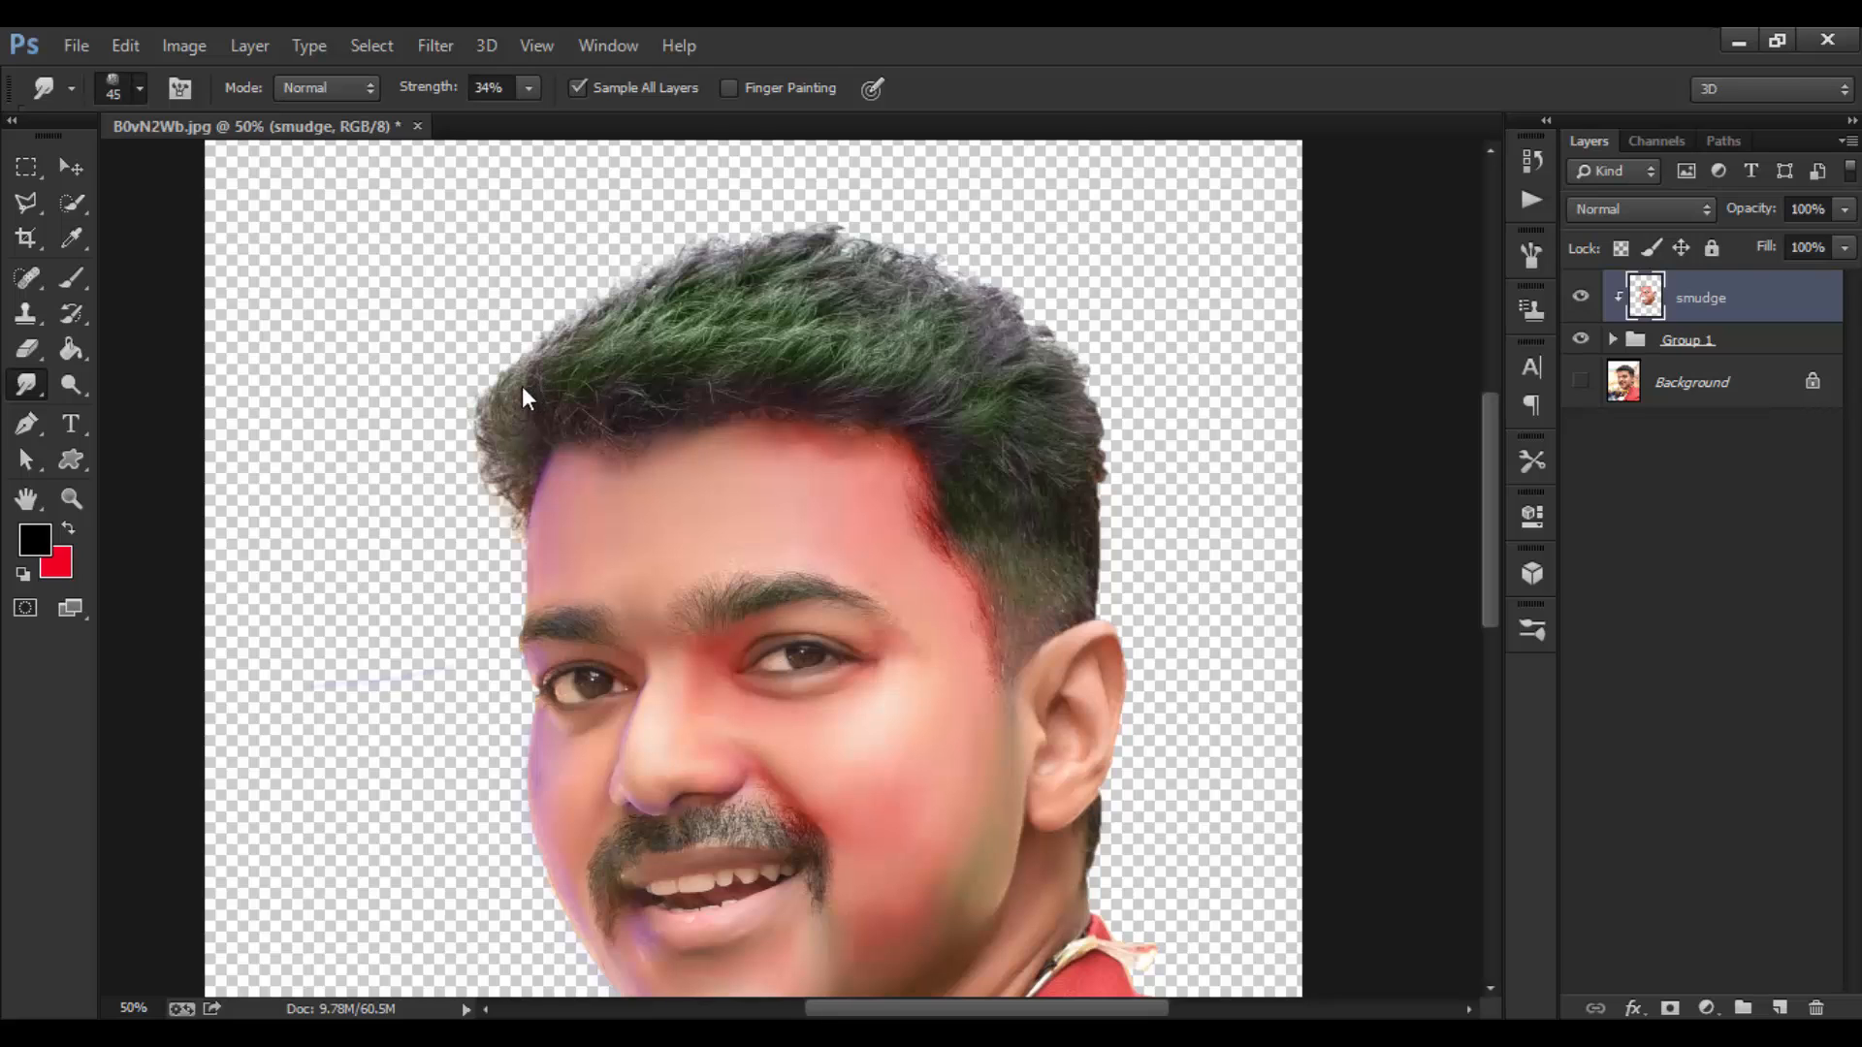
pyautogui.click(139, 88)
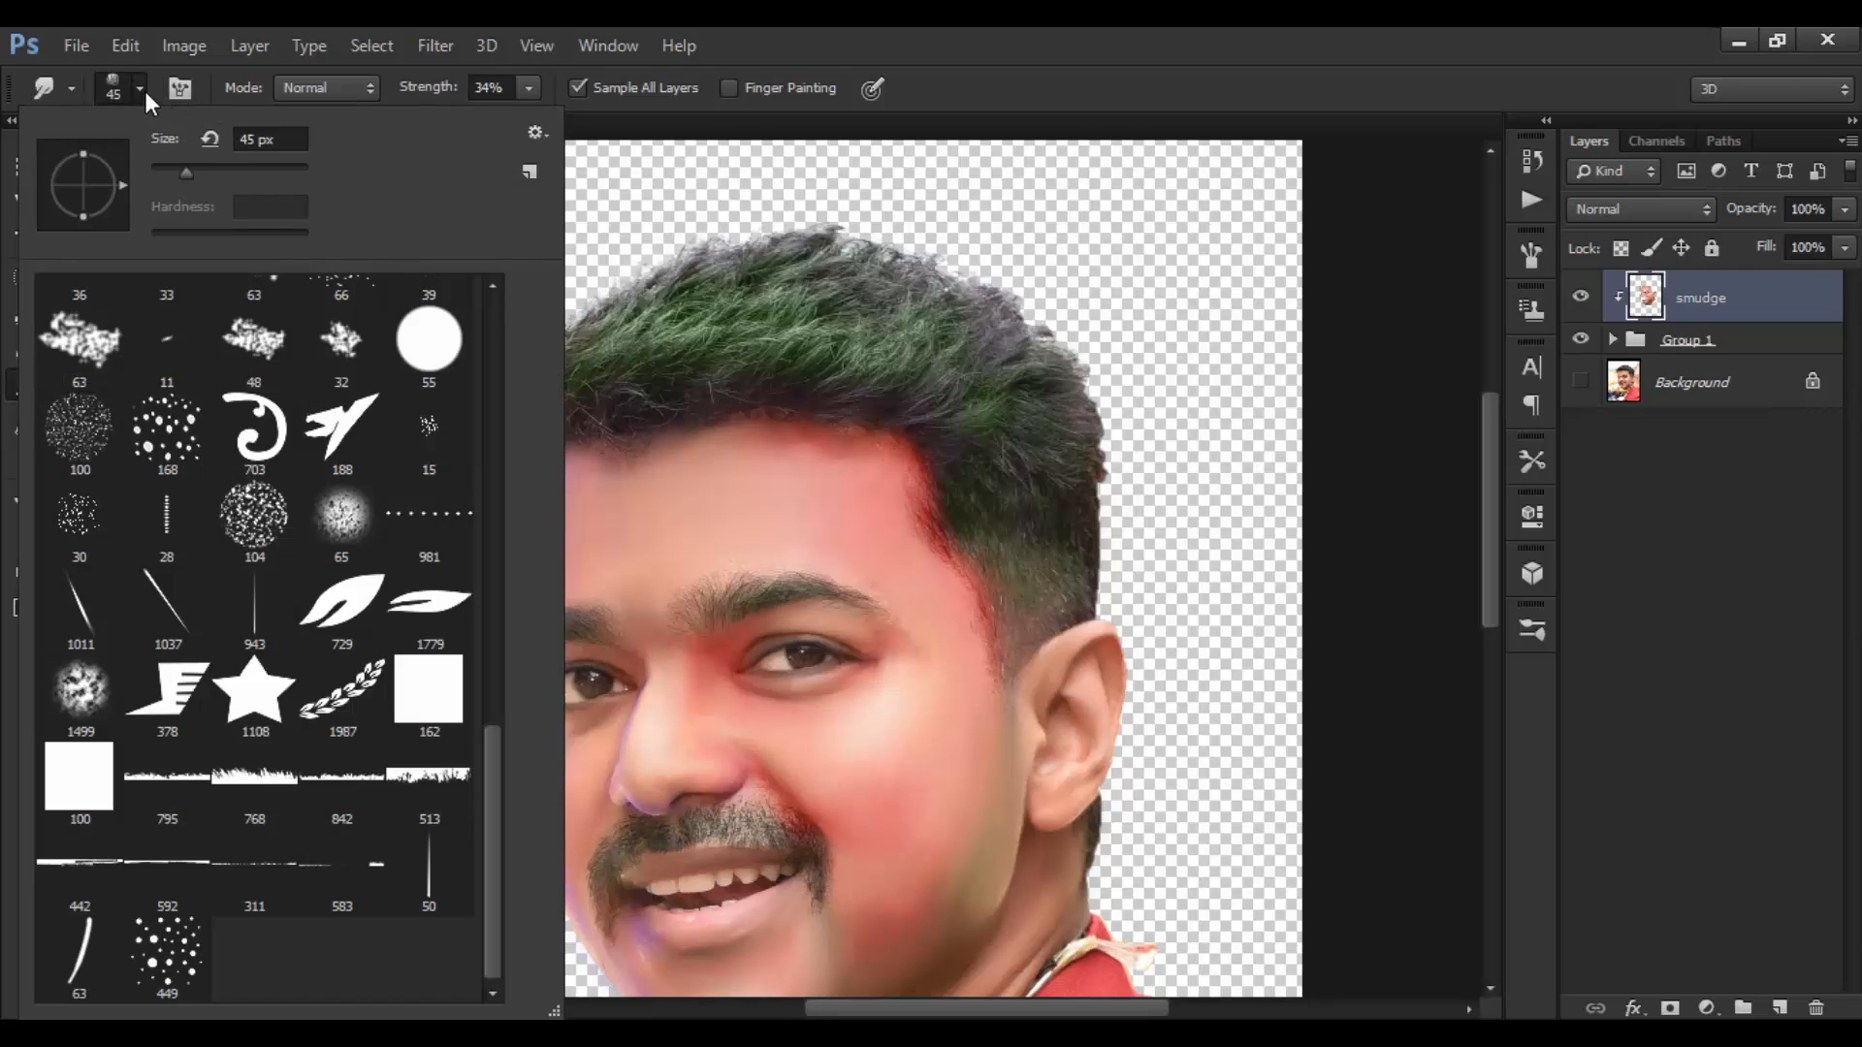
pyautogui.moveTo(489, 810)
pyautogui.mouseDown()
pyautogui.moveTo(470, 444)
pyautogui.moveTo(495, 825)
pyautogui.mouseUp()
pyautogui.click(174, 984)
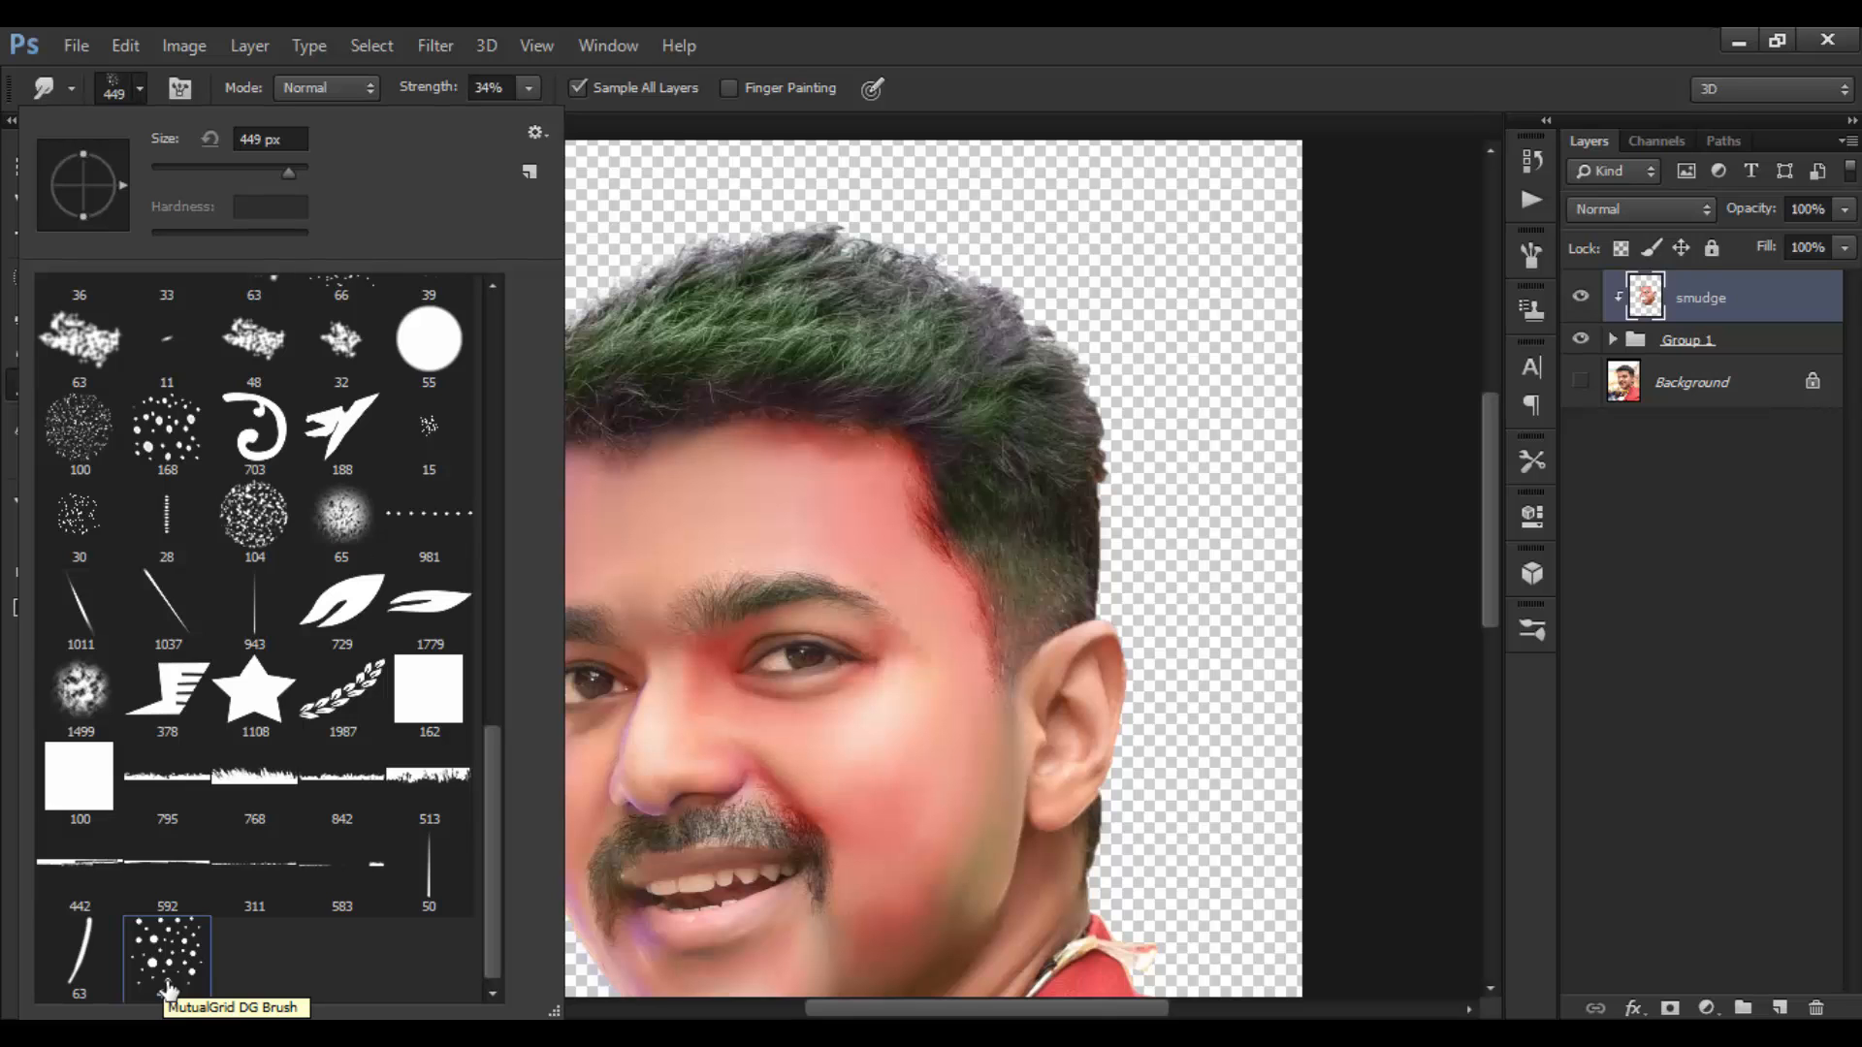
pyautogui.click(1055, 113)
pyautogui.press('[')
pyautogui.press('[')
pyautogui.press('[')
pyautogui.press('[')
pyautogui.press('[')
pyautogui.press('[')
pyautogui.press('[')
pyautogui.press('[')
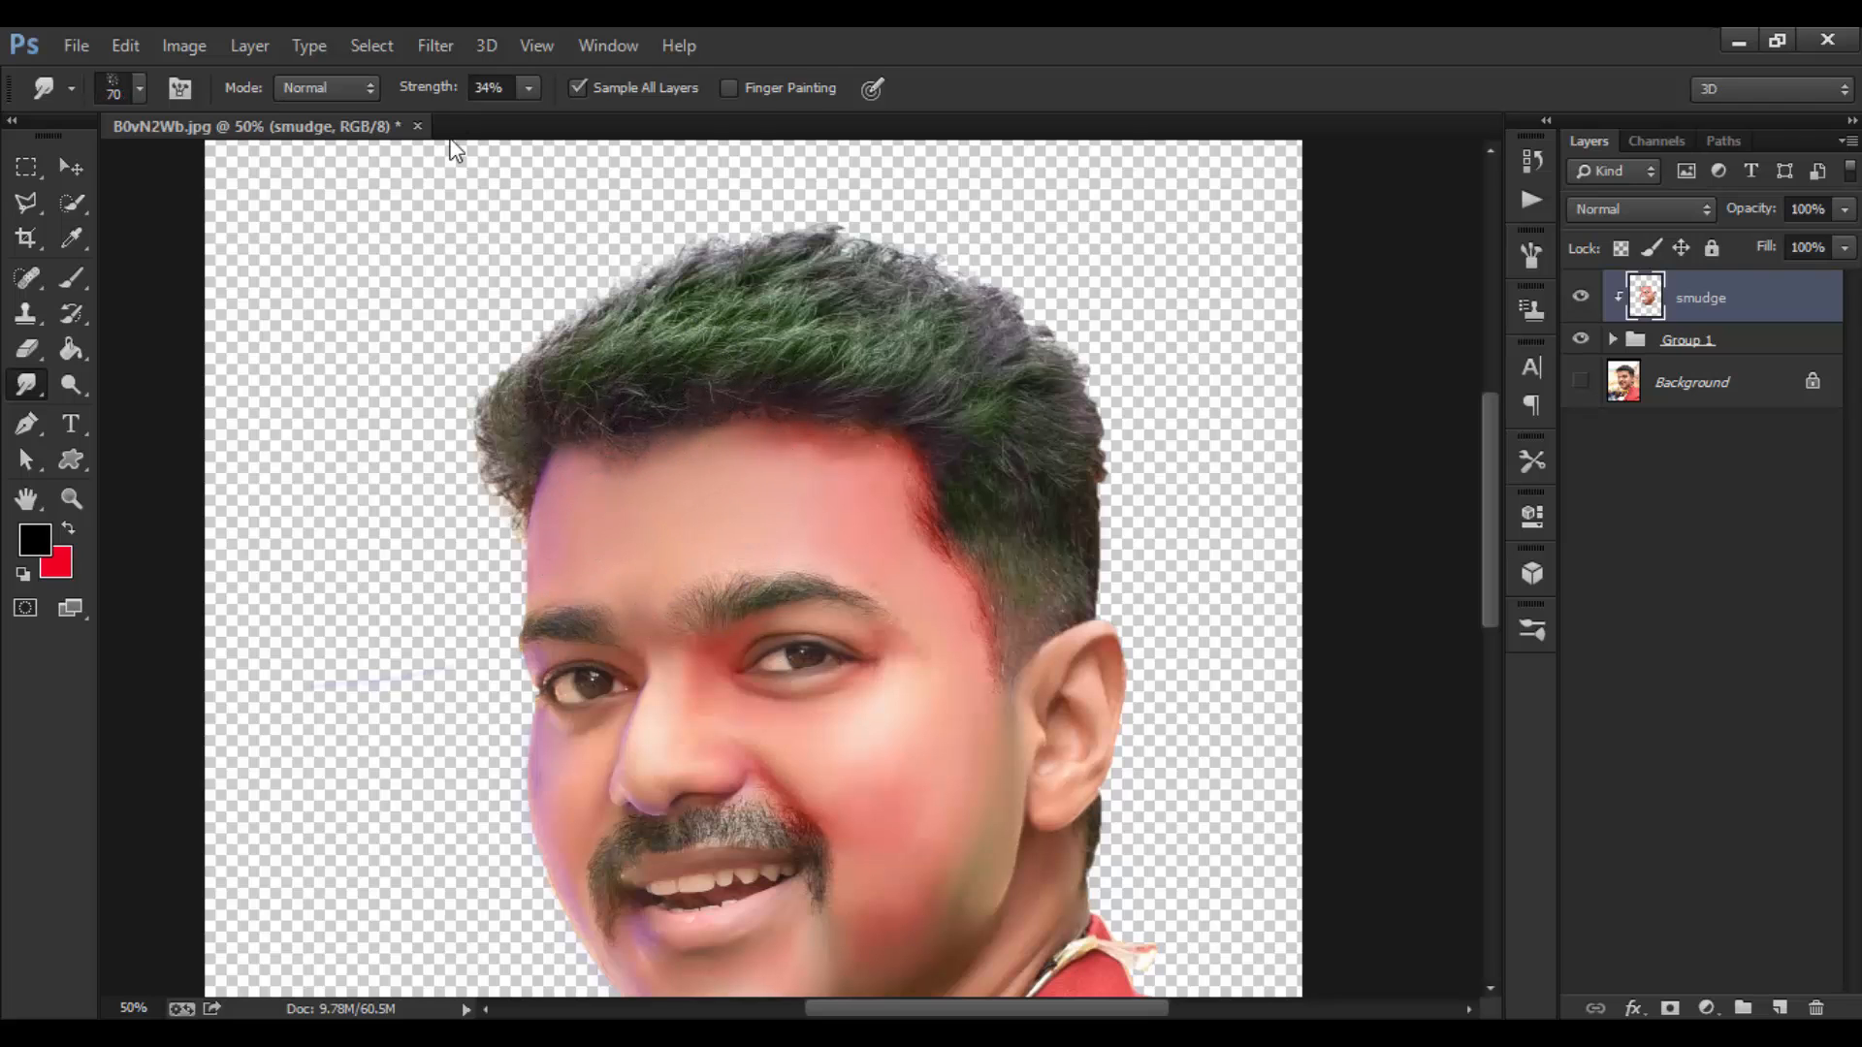
pyautogui.click(491, 88)
# Add a new layer above the smudge layer and set the brush tip to 1% spacing and 50 px size.
pyautogui.click(1782, 1010)
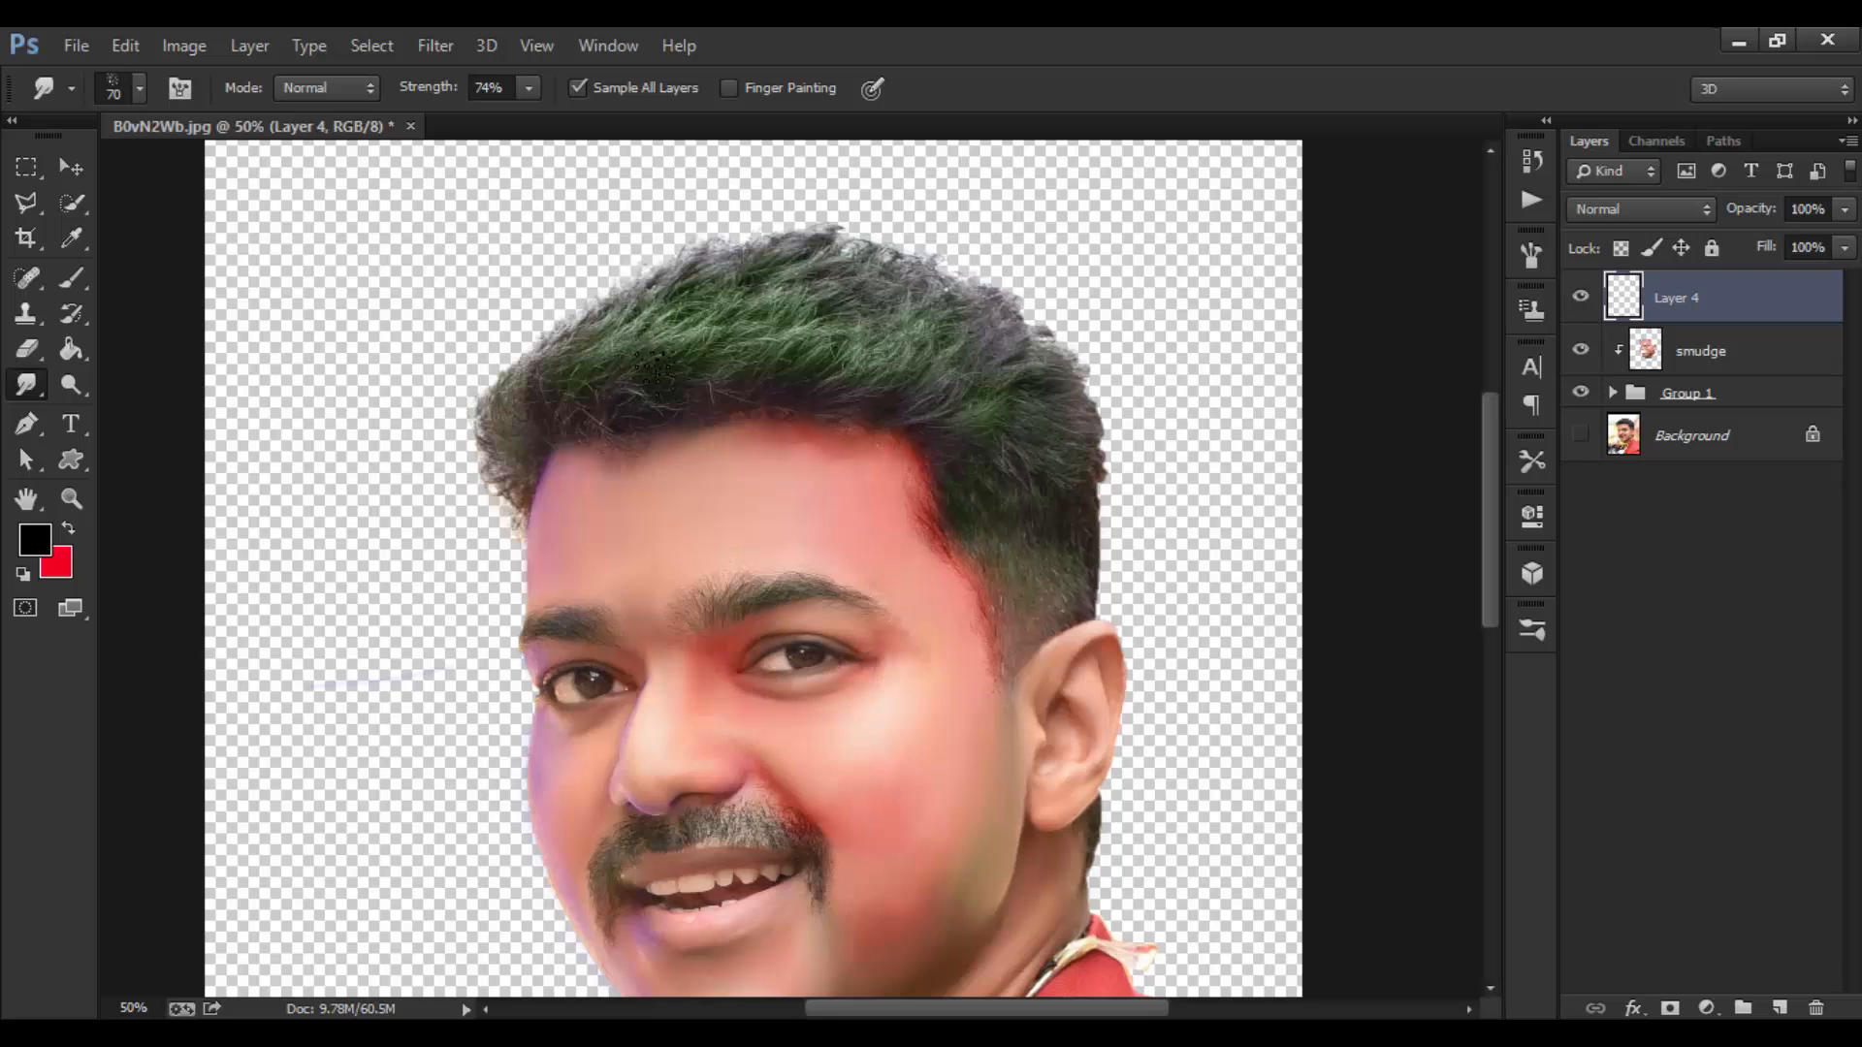
pyautogui.hotkey('ctrl', '=')
pyautogui.click(608, 45)
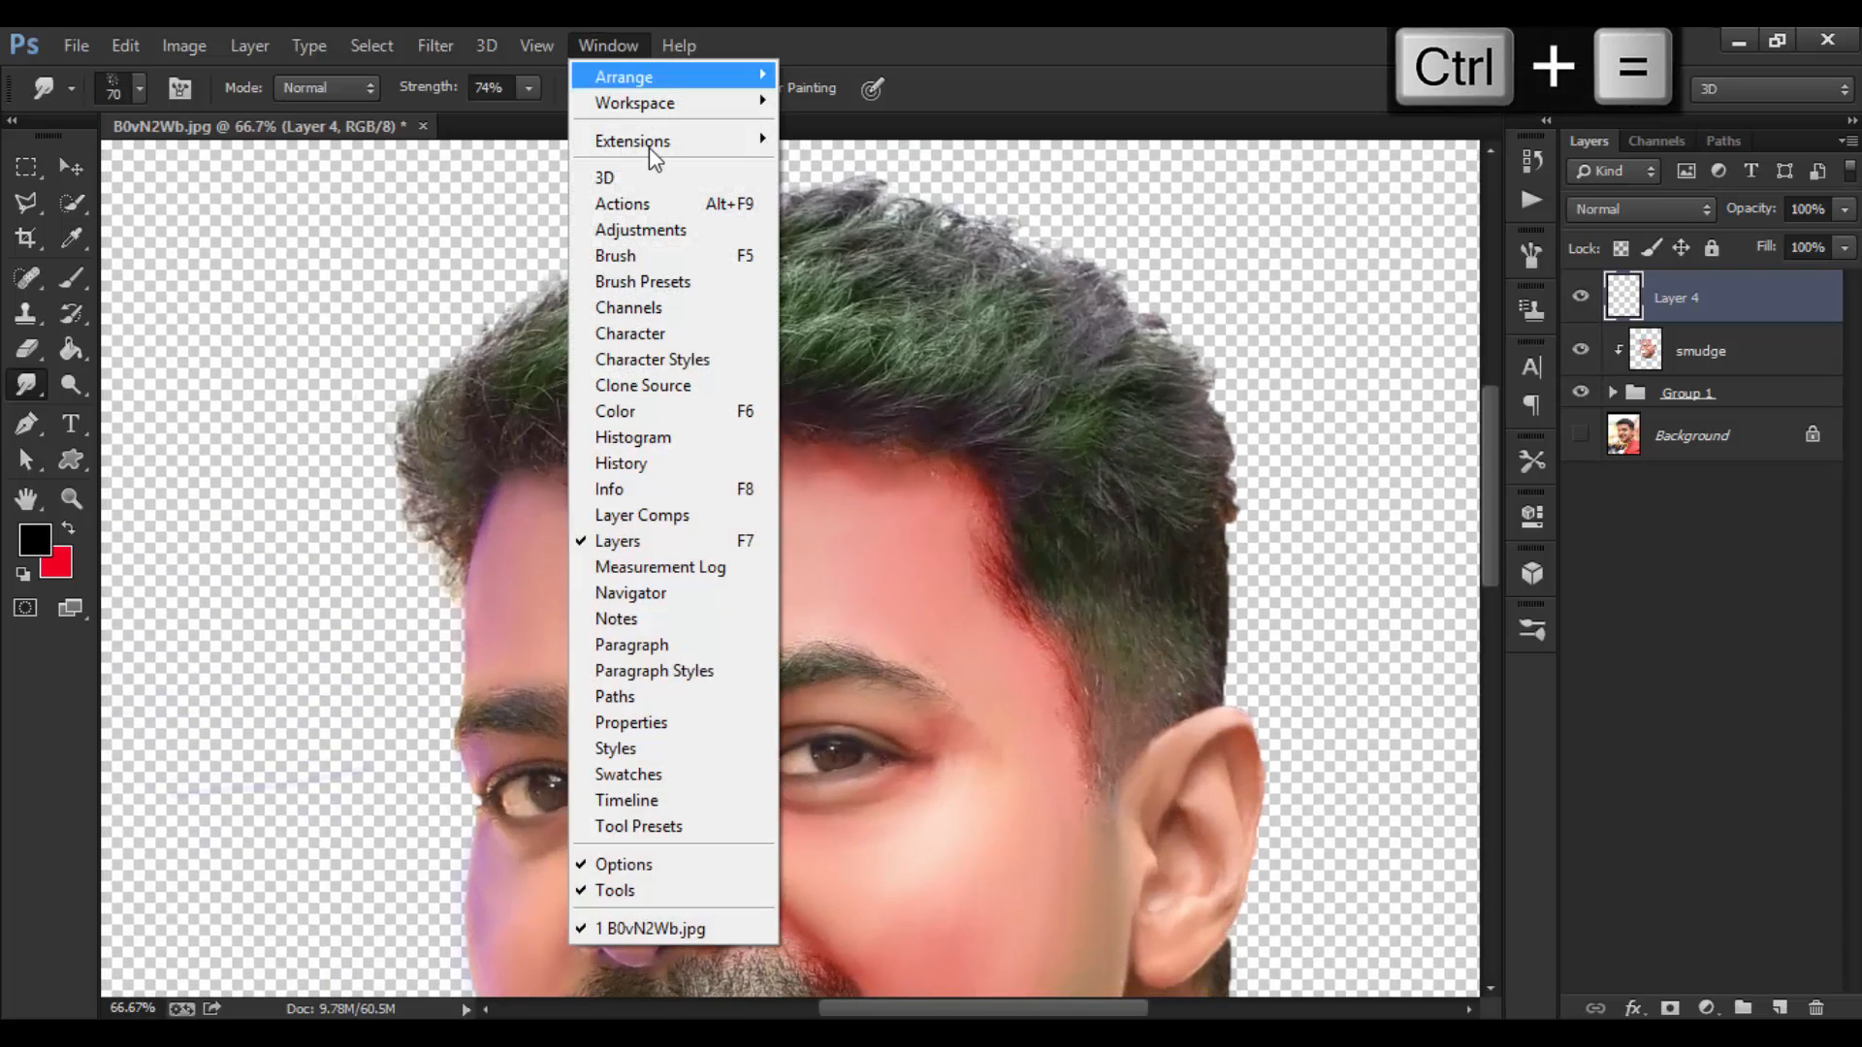
pyautogui.click(627, 256)
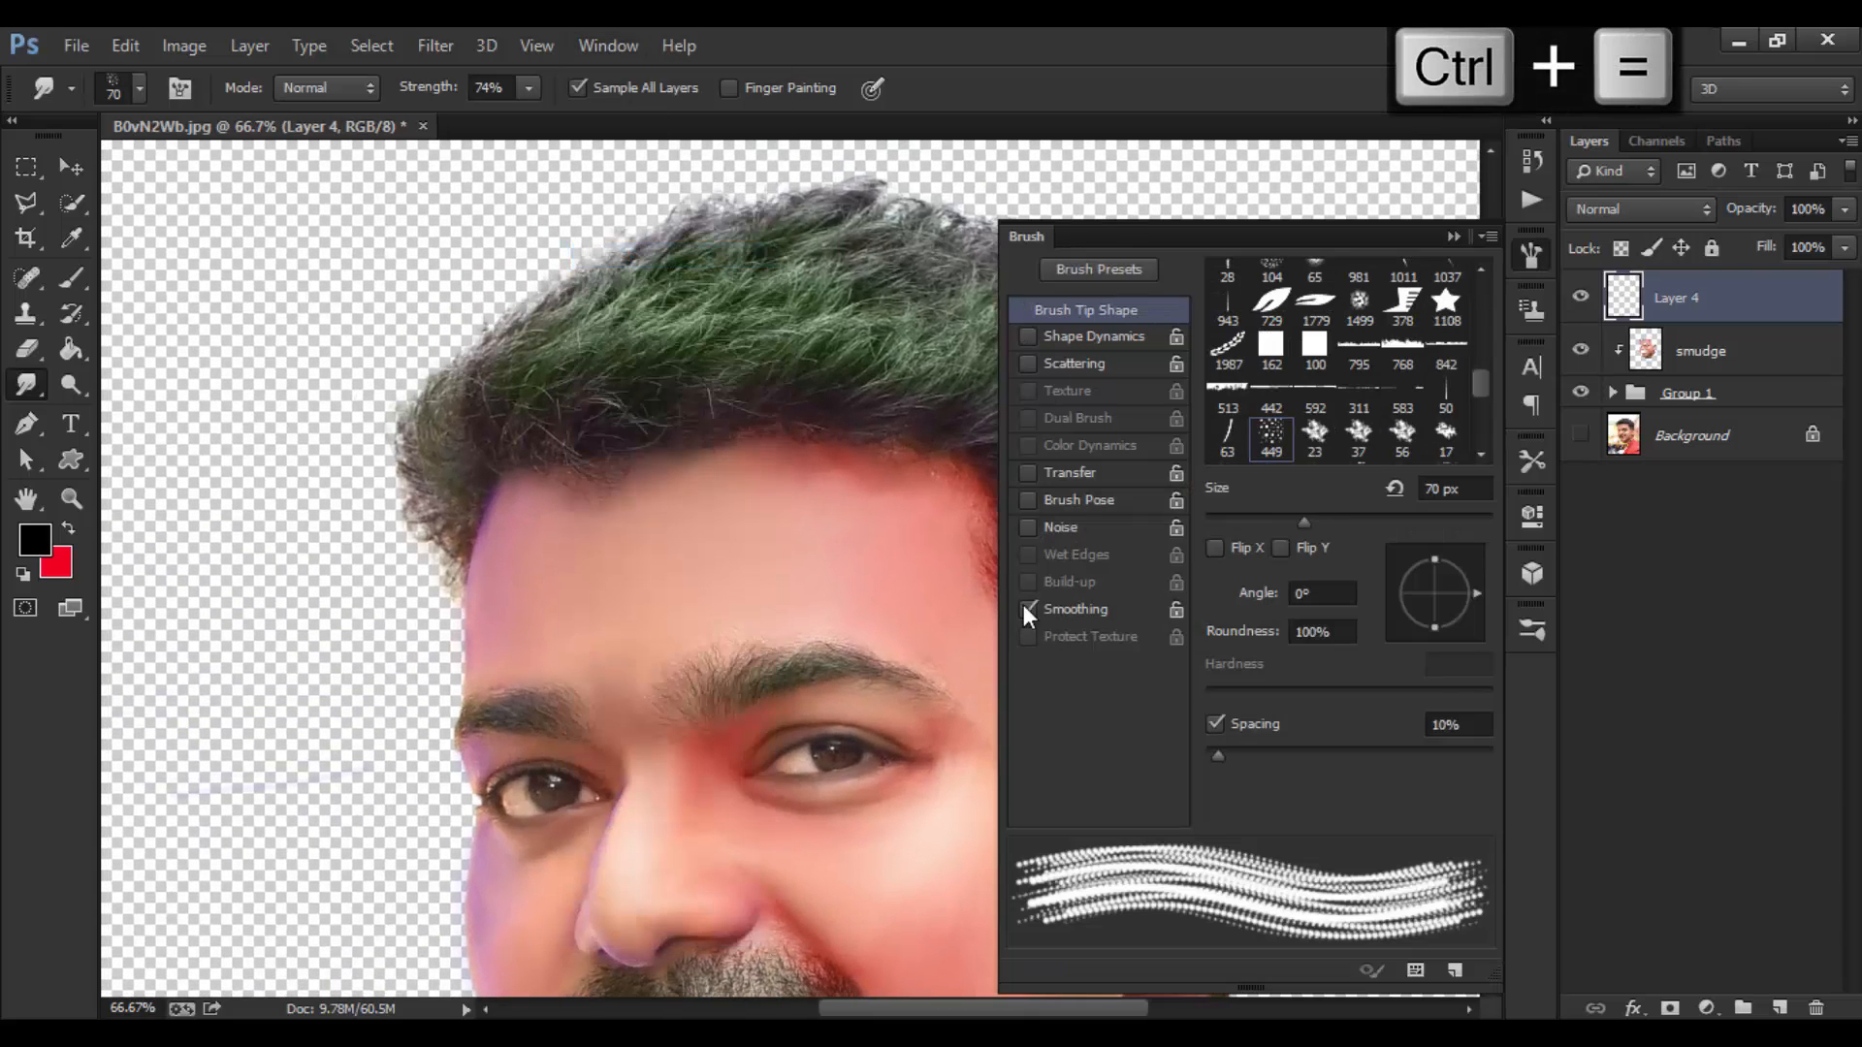
pyautogui.moveTo(1220, 758); pyautogui.dragTo(1171, 760)
pyautogui.click(1564, 970)
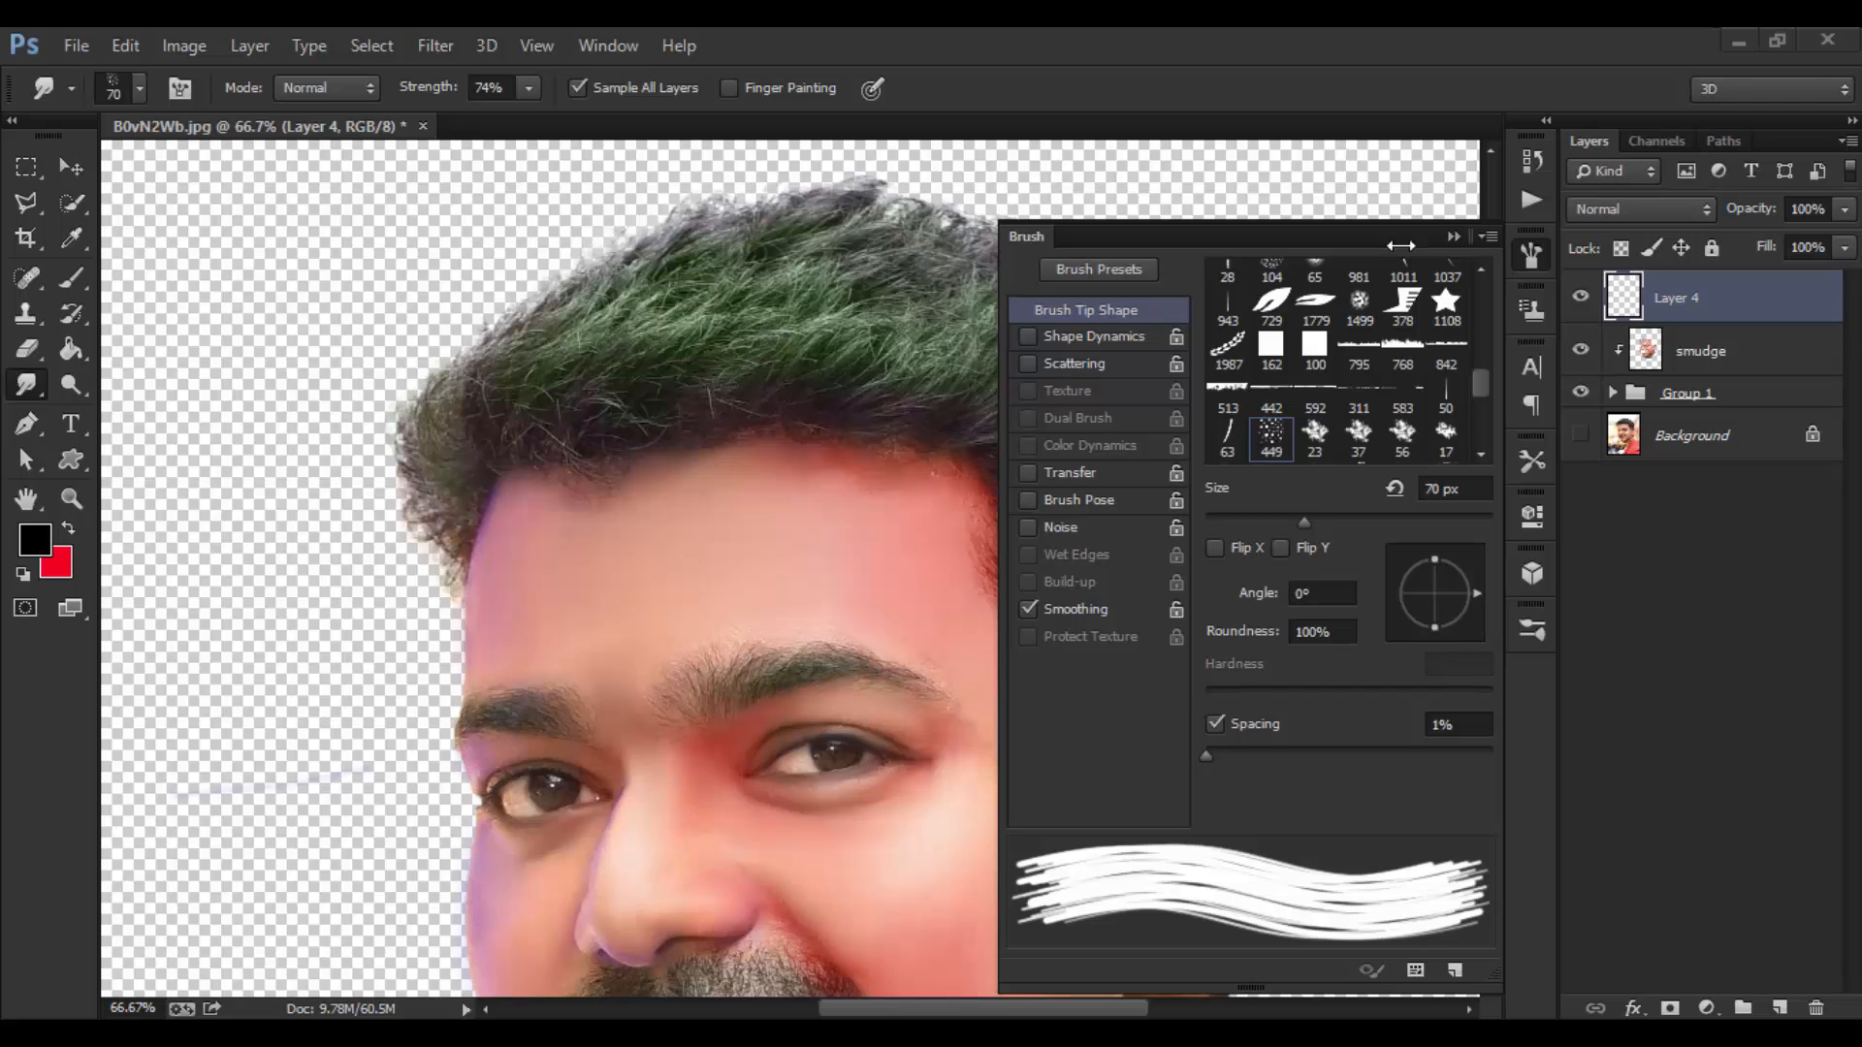
pyautogui.click(1452, 240)
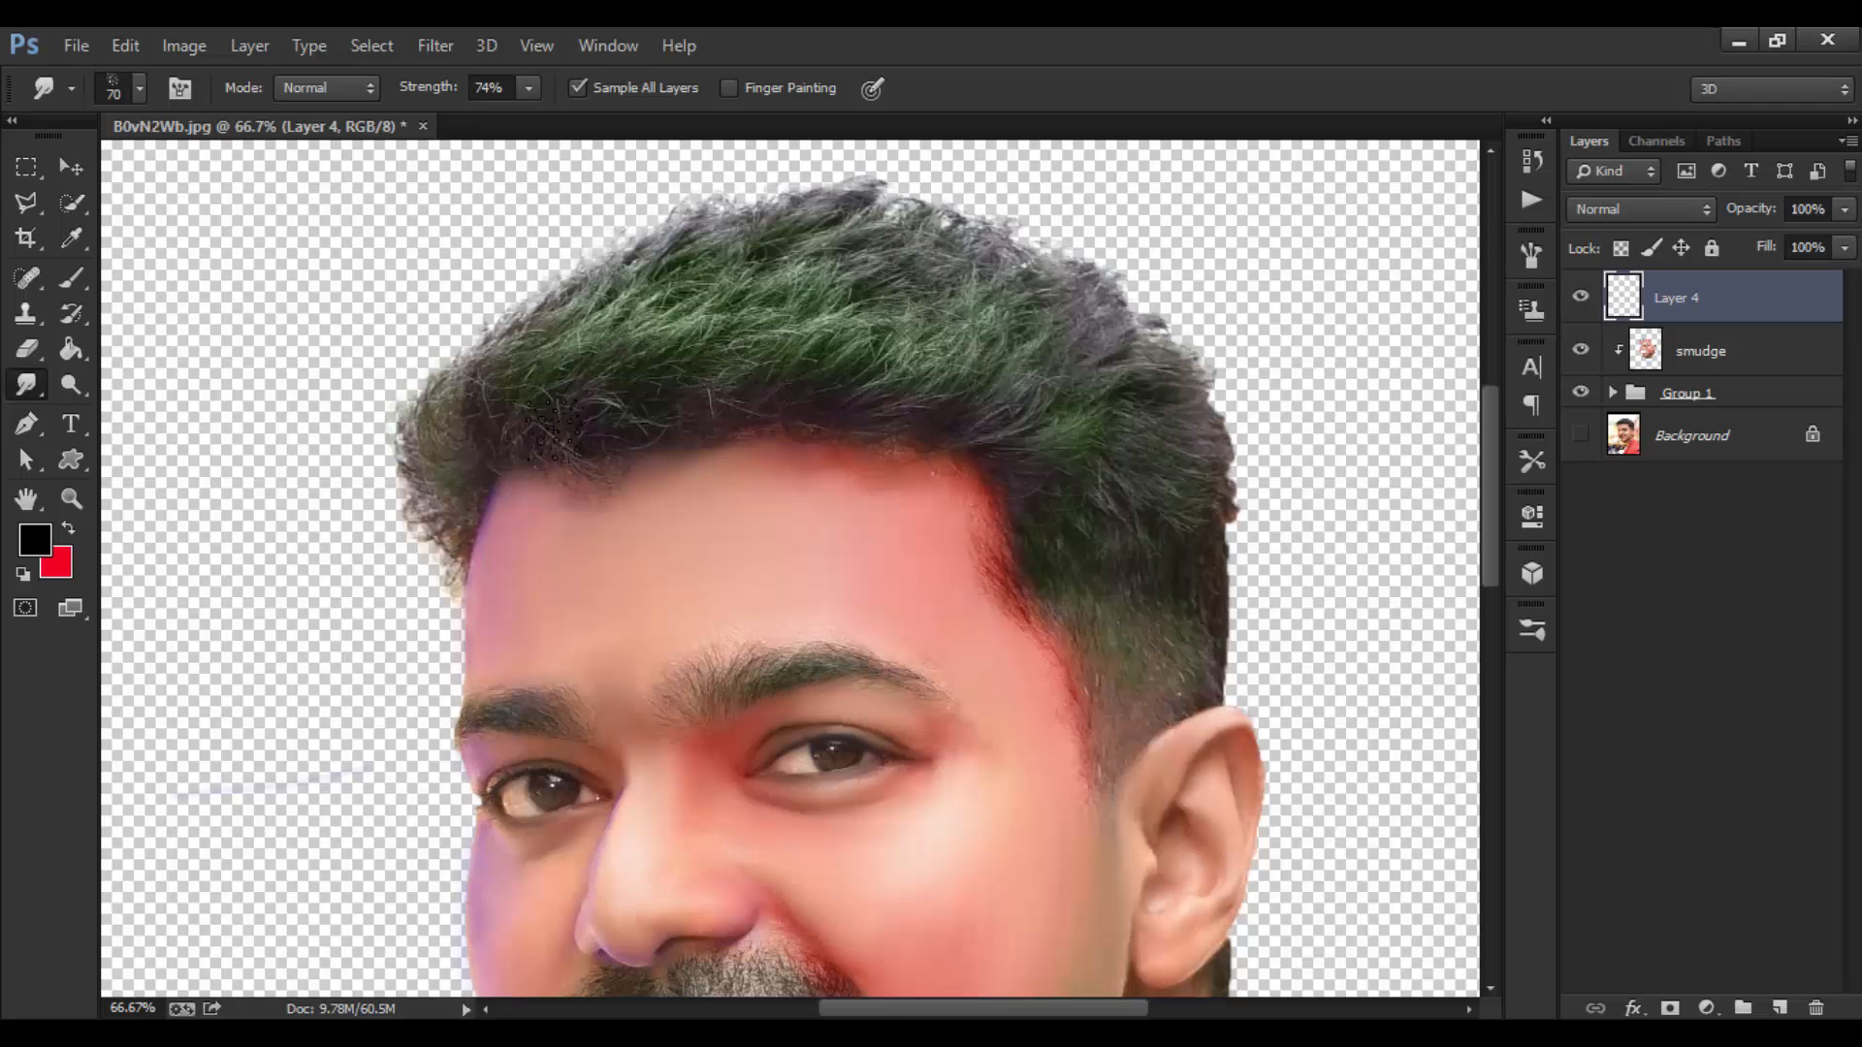
pyautogui.hotkey('ctrl', 'z')
pyautogui.press('[')
# Try upward smudge strokes on the front hair above the forehead, undoing each one.
pyautogui.moveTo(531, 361); pyautogui.dragTo(700, 289)
pyautogui.hotkey('ctrl', 'z')
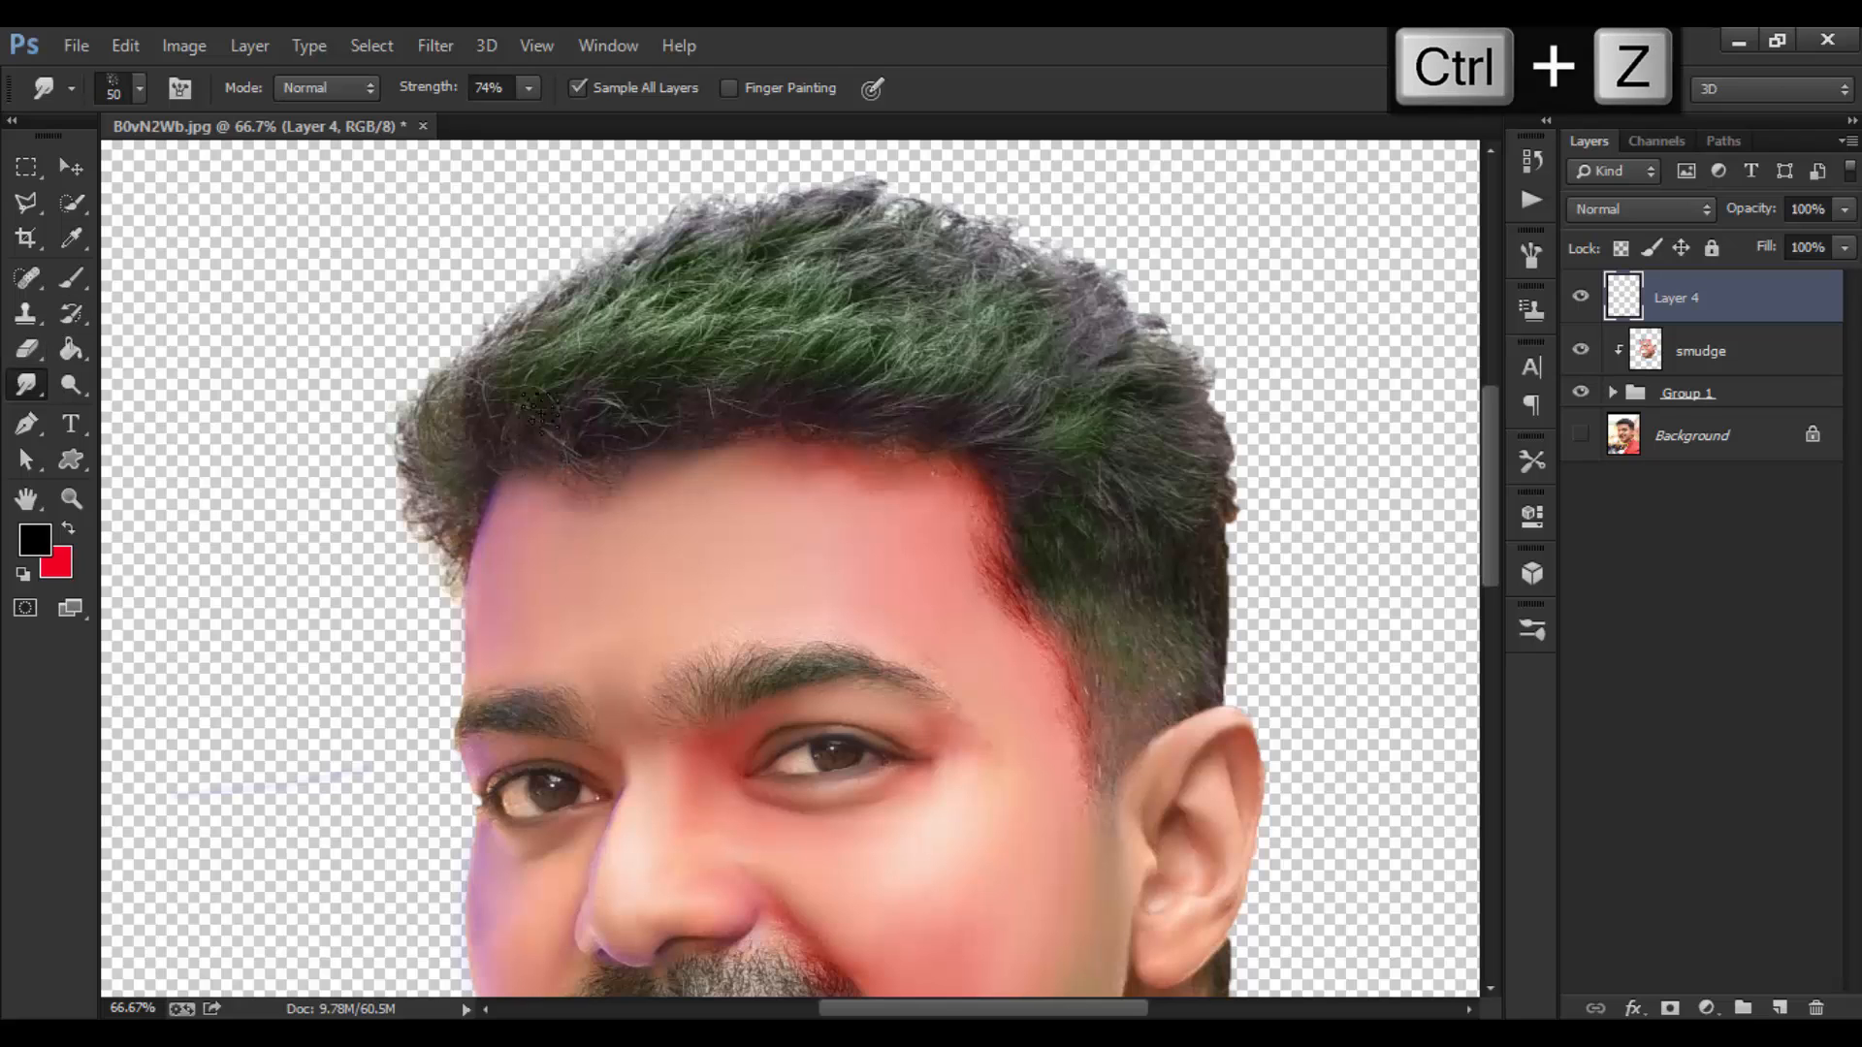
pyautogui.hotkey('ctrl', 'z')
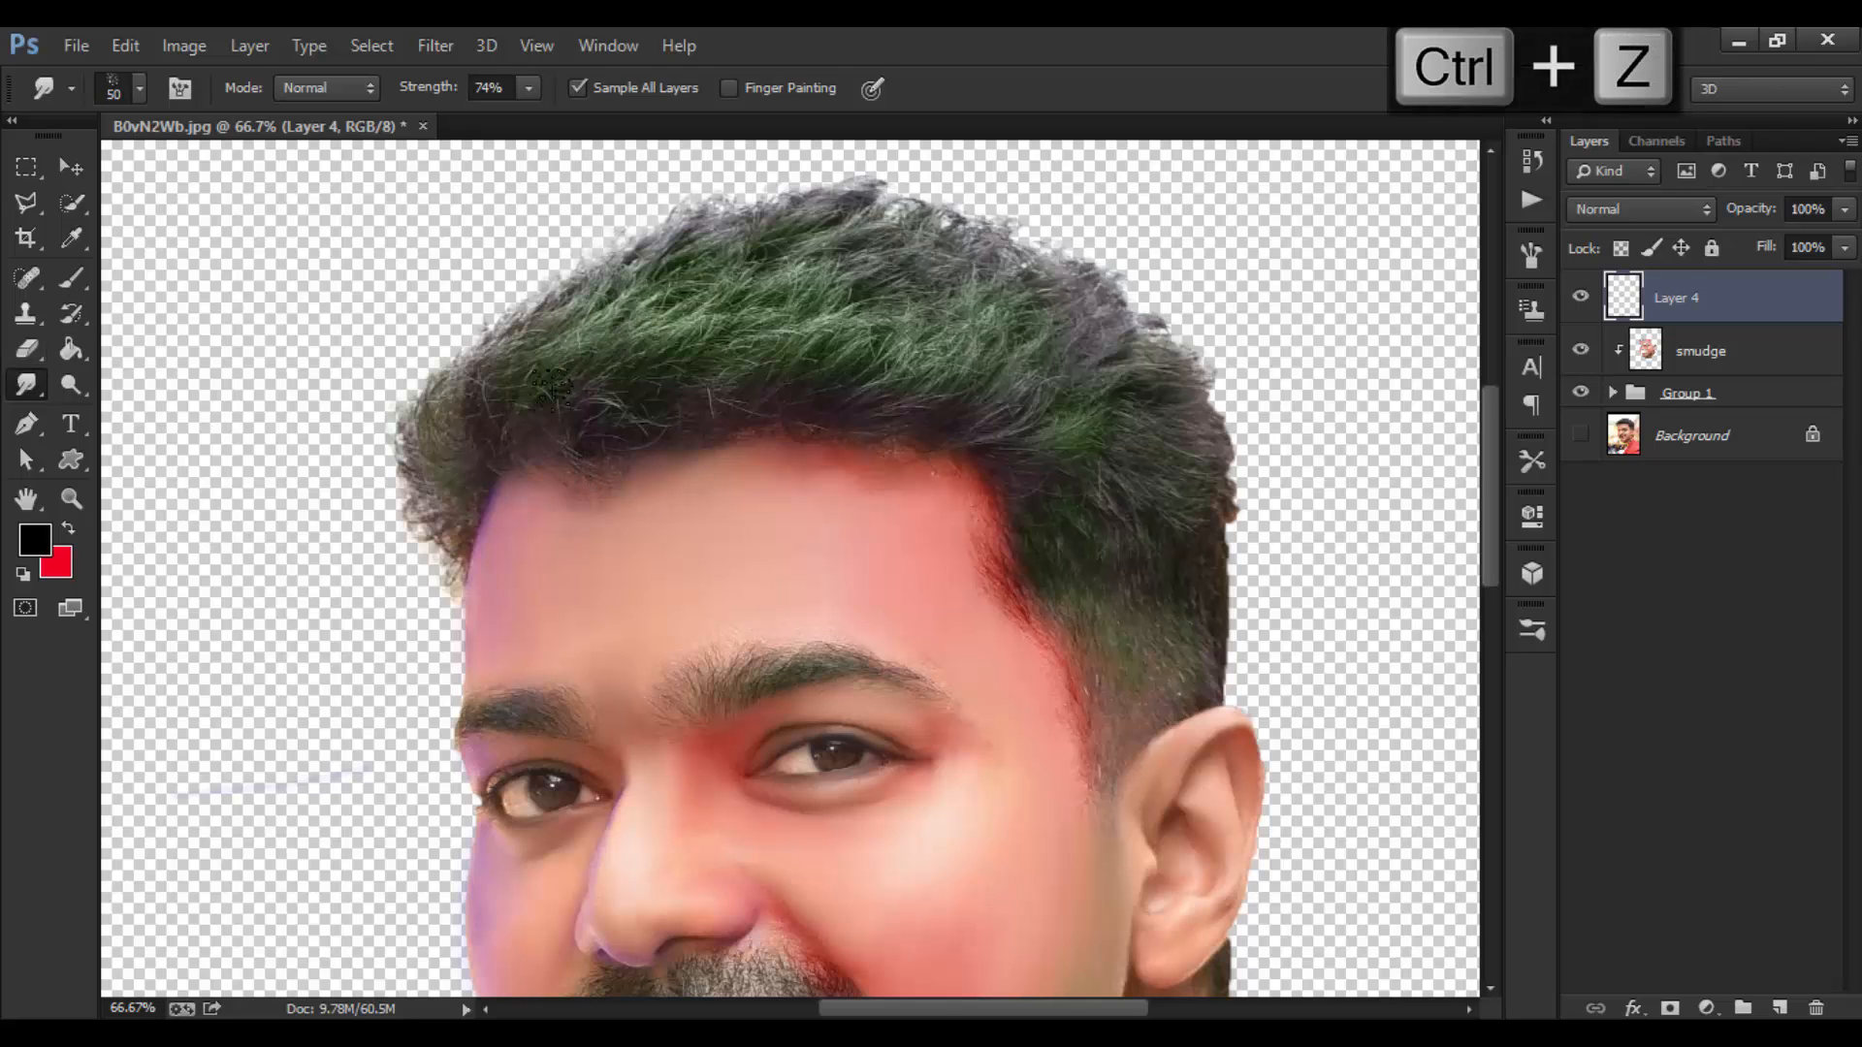
pyautogui.moveTo(533, 397); pyautogui.dragTo(676, 294)
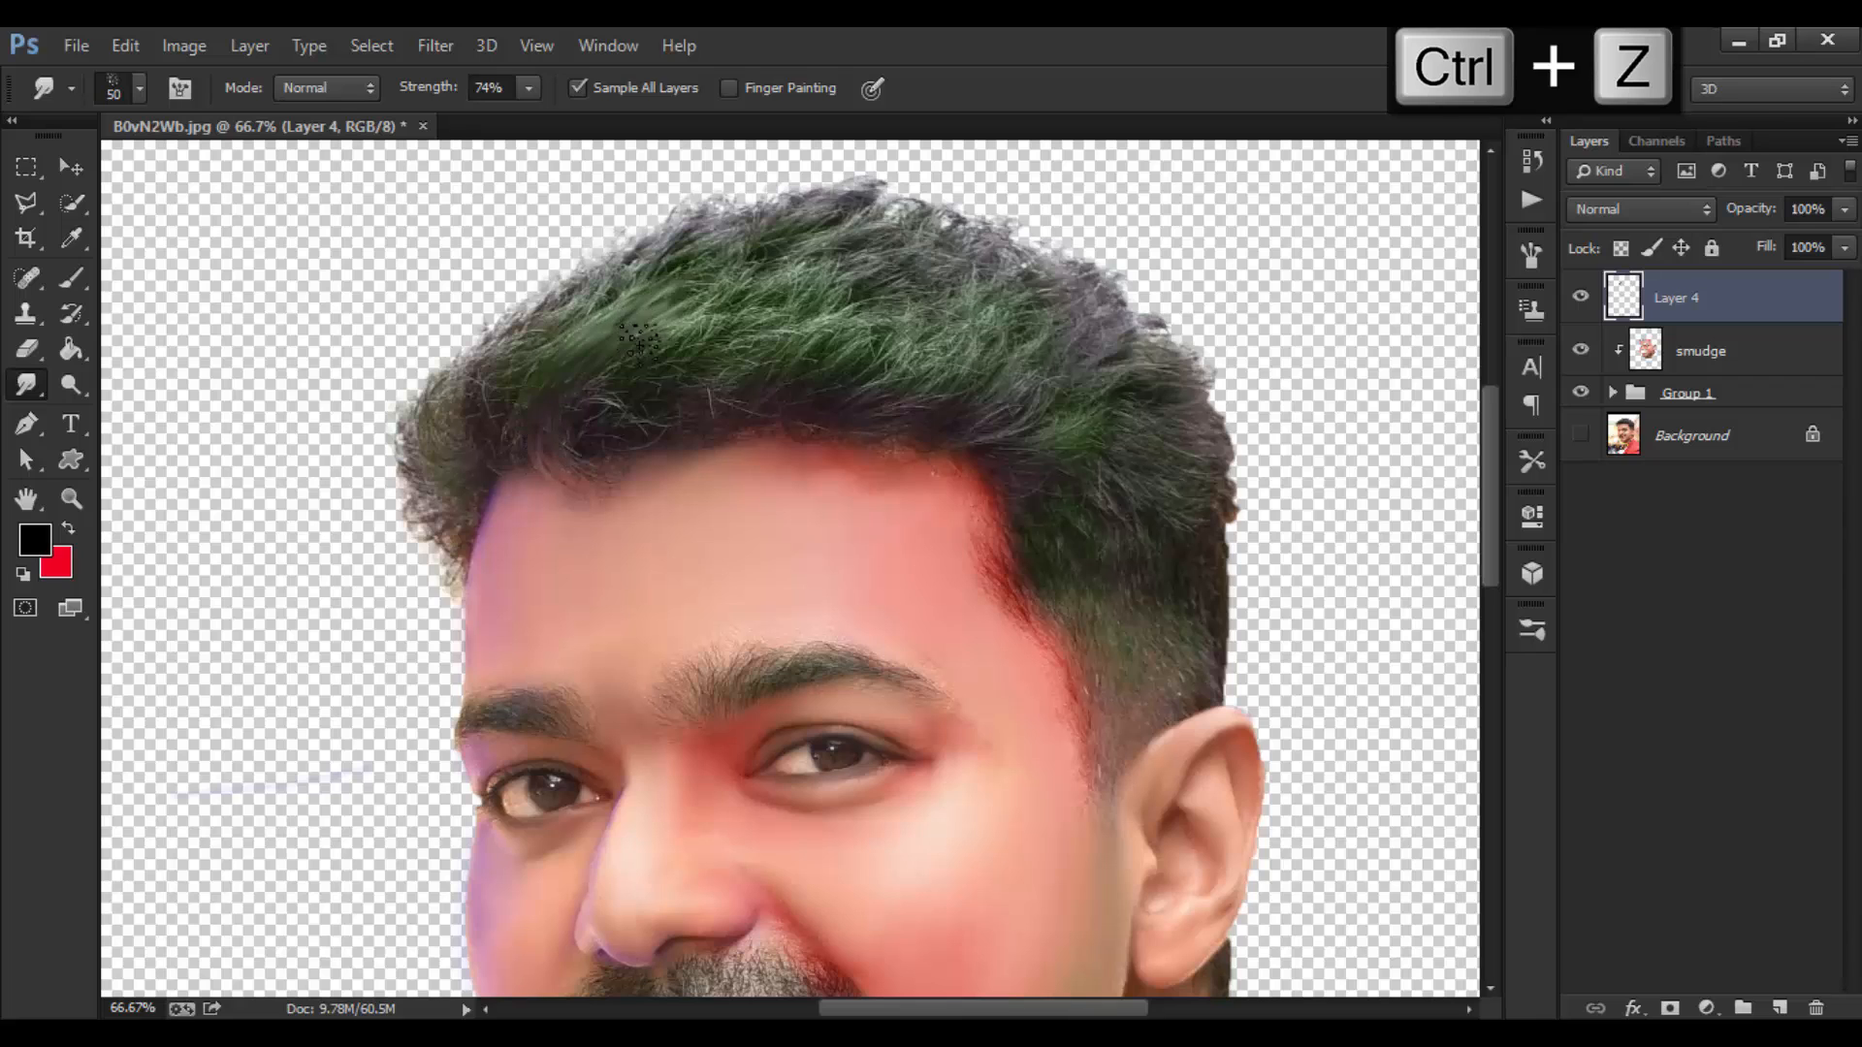
pyautogui.hotkey('ctrl', 'z')
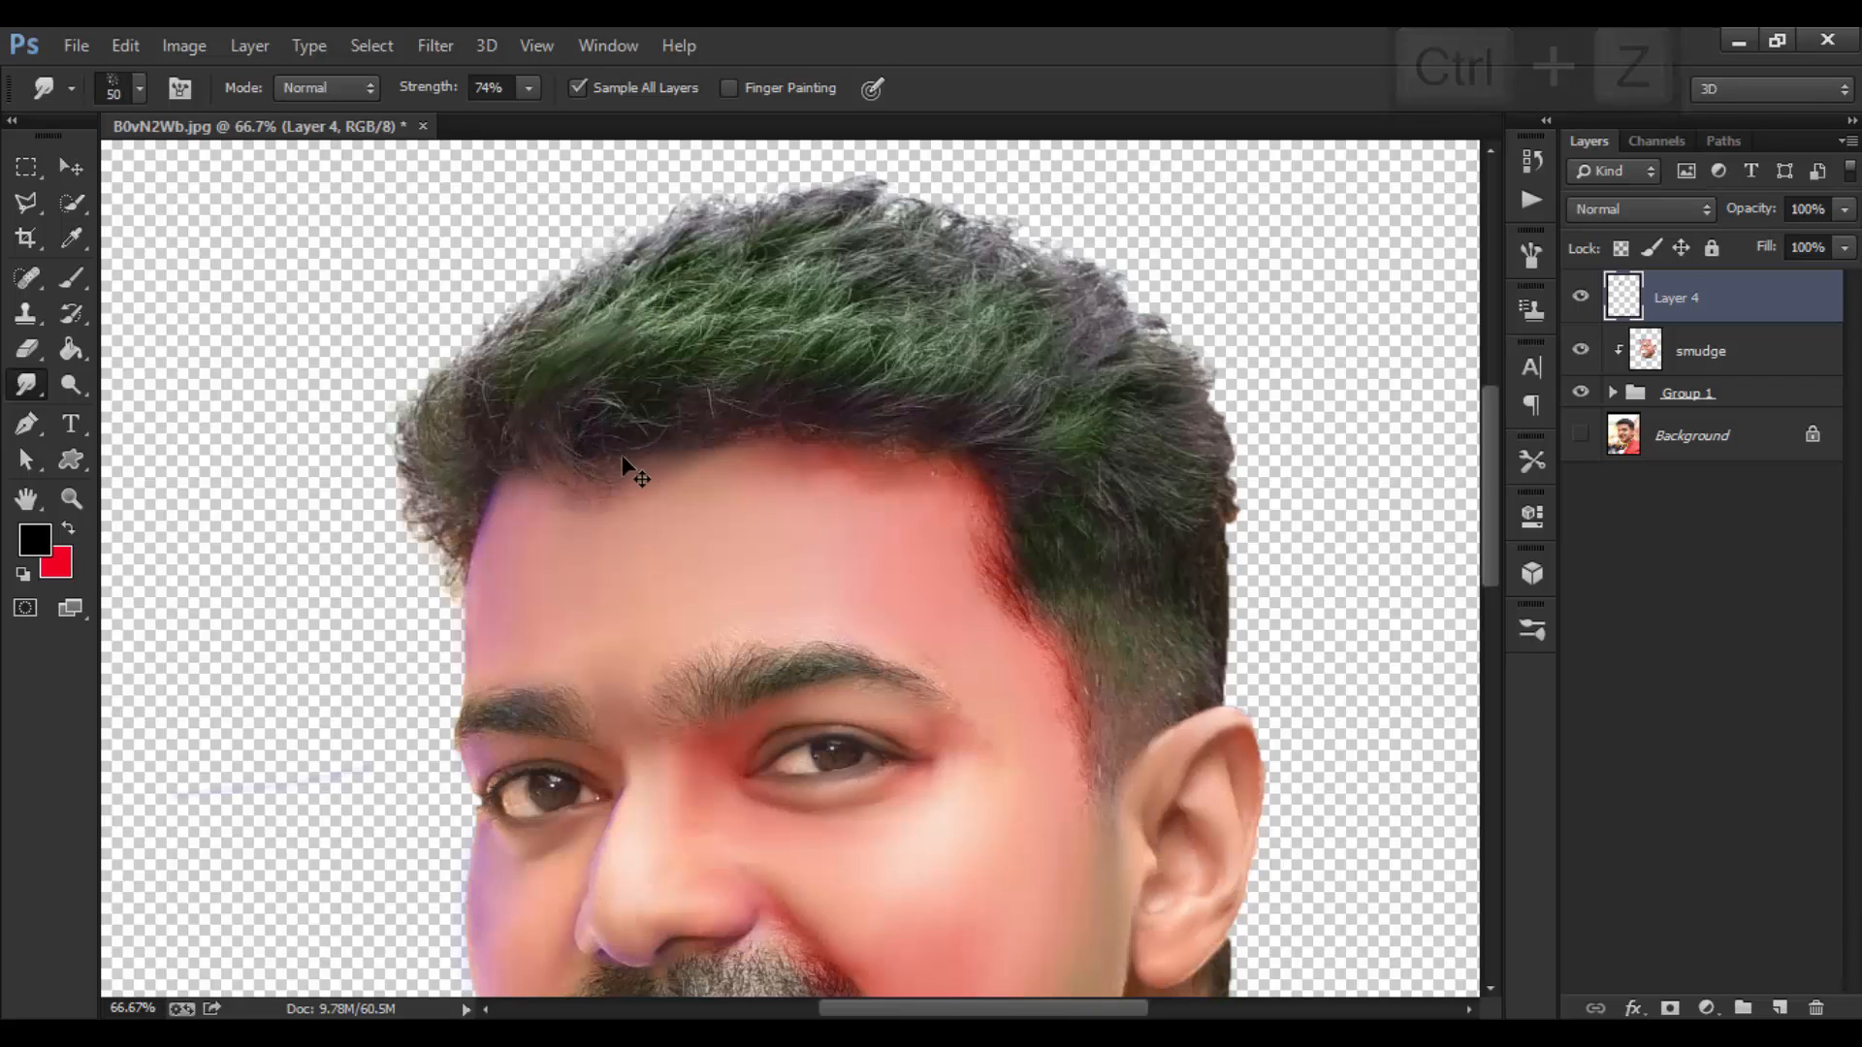
pyautogui.moveTo(561, 374); pyautogui.dragTo(601, 295)
pyautogui.hotkey('ctrl', 'z')
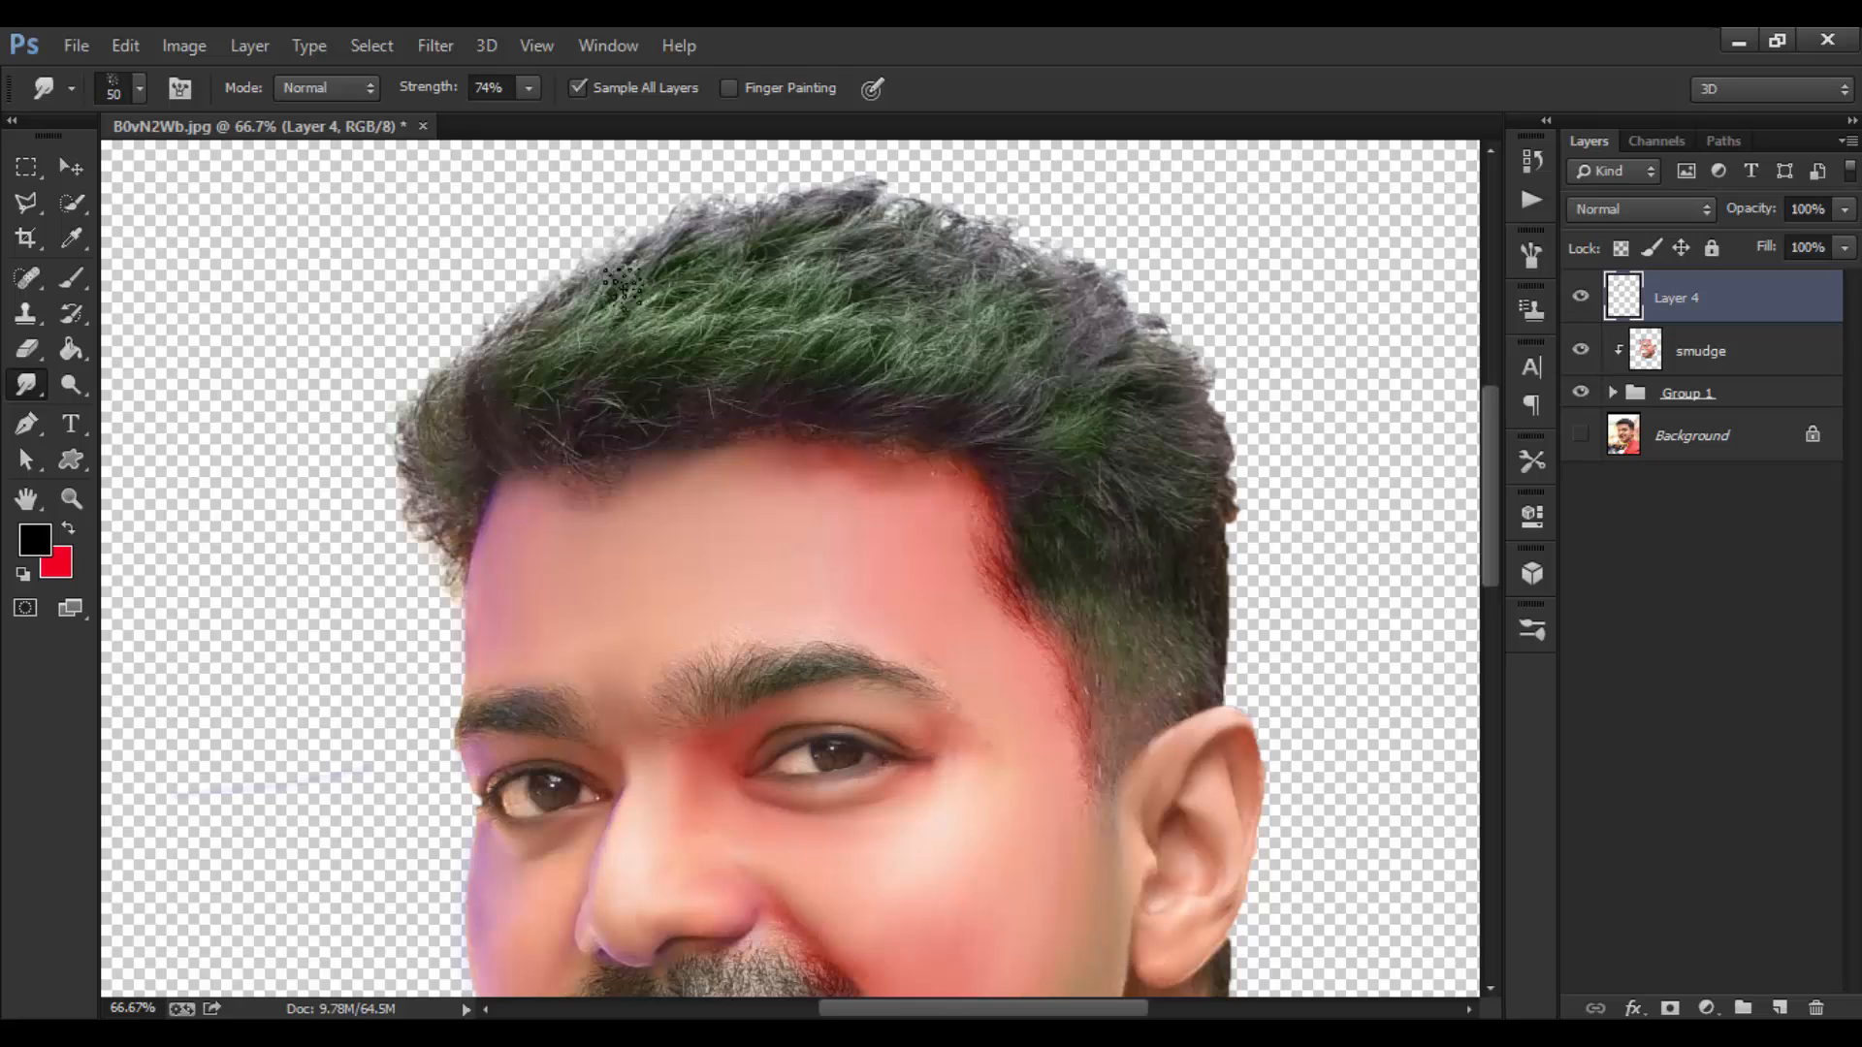
pyautogui.hotkey('ctrl', 'z')
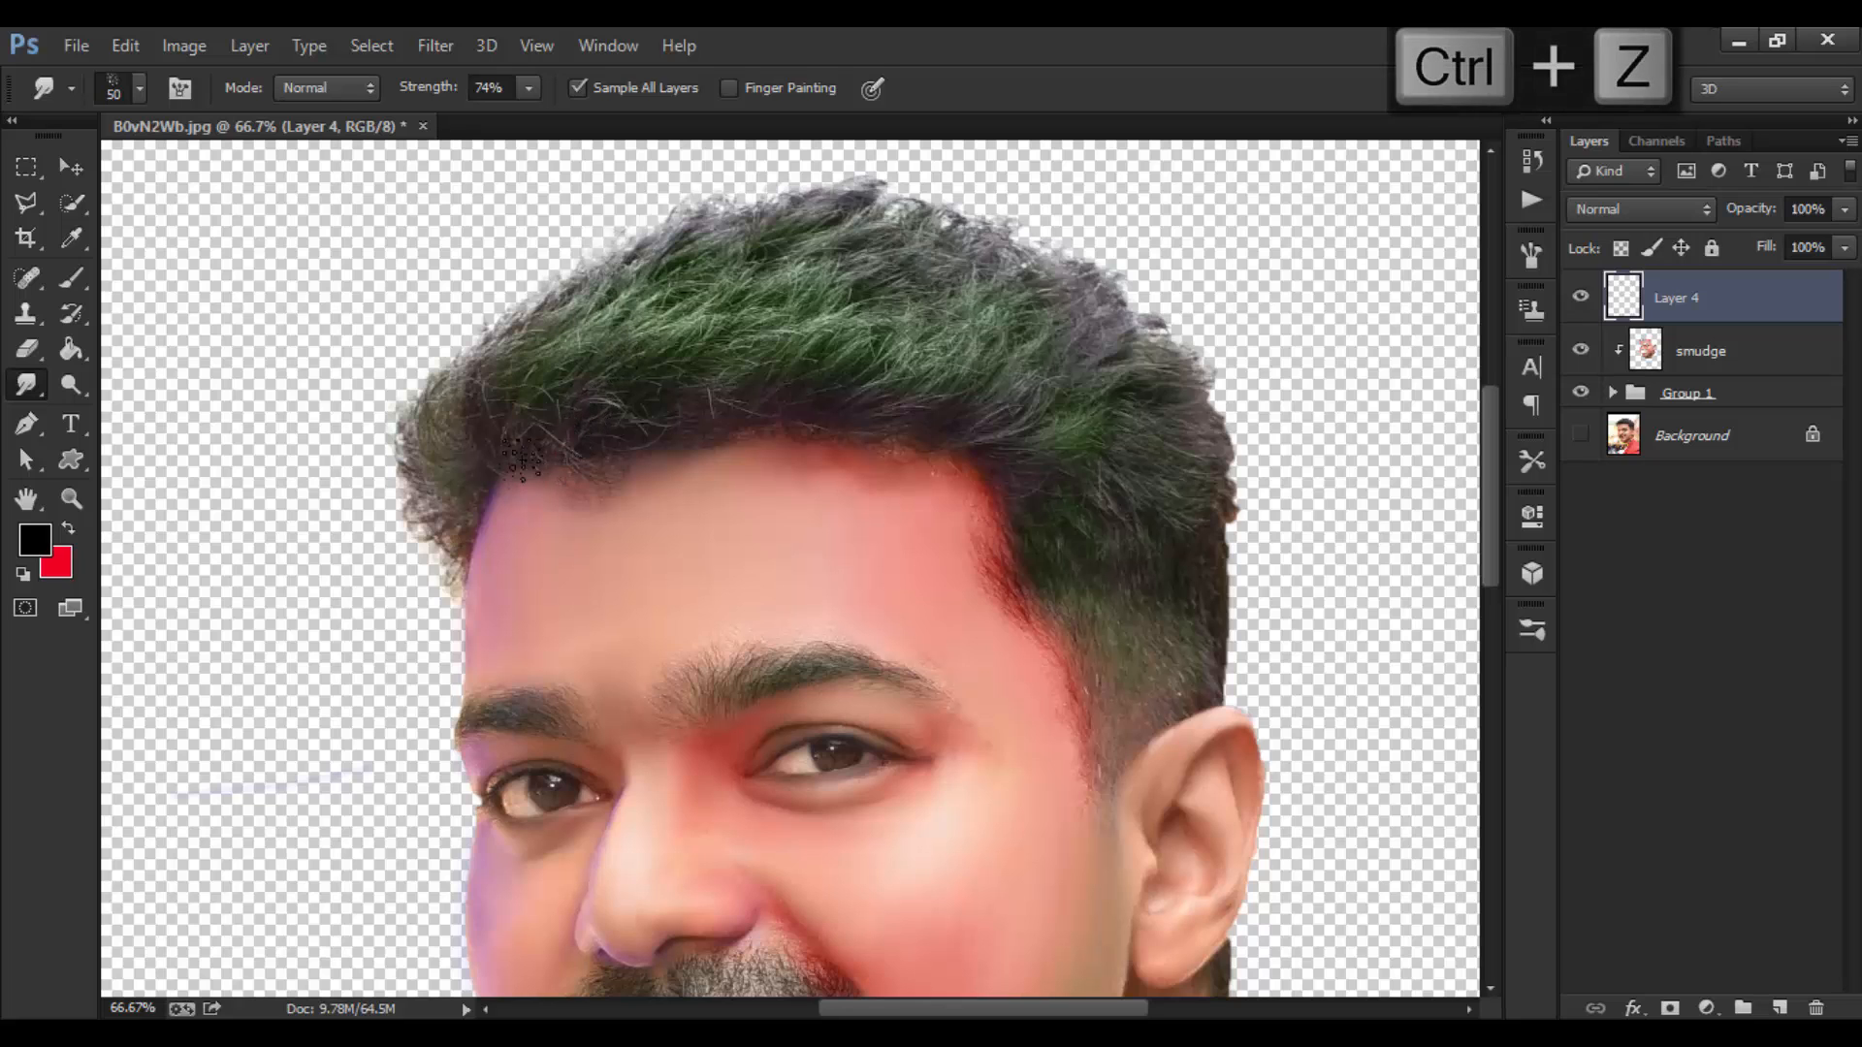
# Smudge the front hair upward from the hairline across the forehead, following the direction of the strands.
pyautogui.moveTo(531, 380); pyautogui.dragTo(609, 325)
pyautogui.moveTo(516, 454)
pyautogui.mouseDown()
pyautogui.moveTo(559, 360)
pyautogui.moveTo(618, 326)
pyautogui.mouseUp()
pyautogui.moveTo(585, 454)
pyautogui.mouseDown()
pyautogui.moveTo(638, 328)
pyautogui.moveTo(672, 320)
pyautogui.mouseUp()
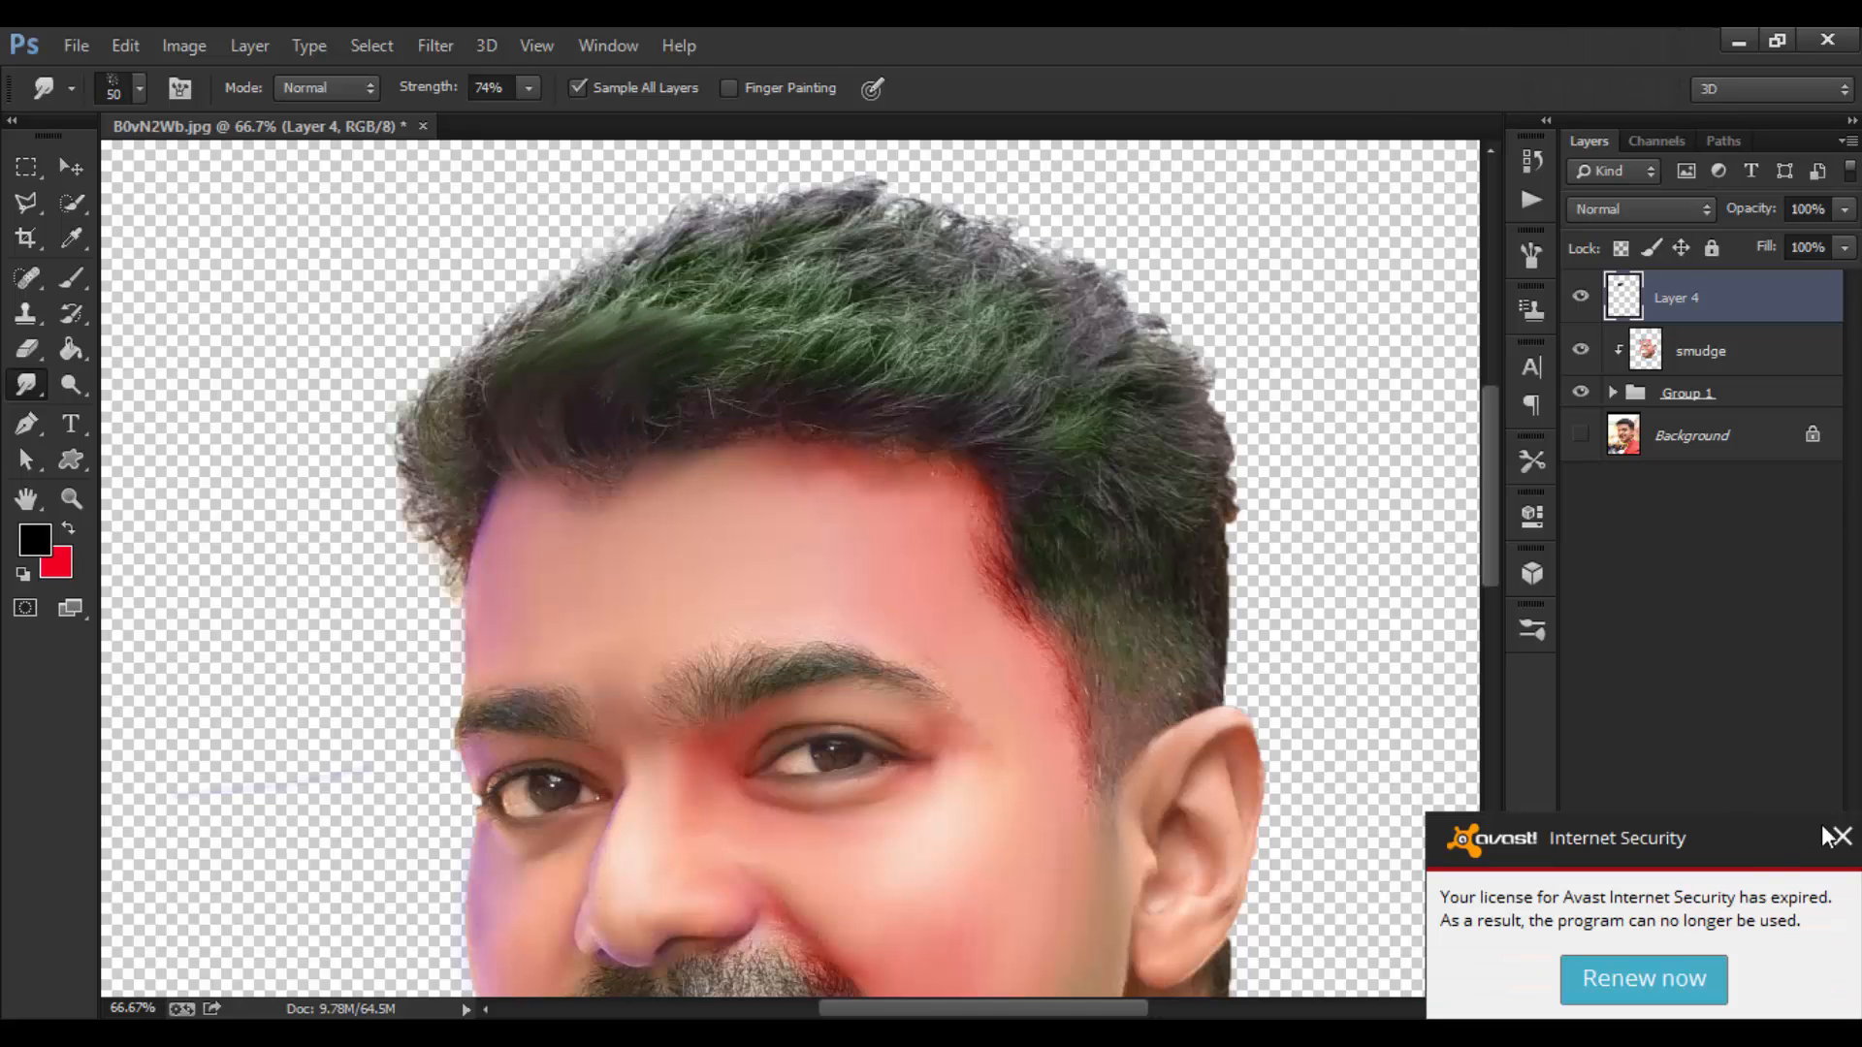
pyautogui.click(1833, 836)
pyautogui.moveTo(670, 402)
pyautogui.mouseDown()
pyautogui.moveTo(745, 331)
pyautogui.moveTo(706, 422)
pyautogui.moveTo(836, 296)
pyautogui.mouseUp()
pyautogui.moveTo(781, 373)
pyautogui.mouseDown()
pyautogui.moveTo(872, 309)
pyautogui.moveTo(912, 365)
pyautogui.moveTo(883, 351)
pyautogui.mouseUp()
pyautogui.moveTo(846, 437)
pyautogui.mouseDown()
pyautogui.moveTo(937, 419)
pyautogui.moveTo(991, 312)
pyautogui.mouseUp()
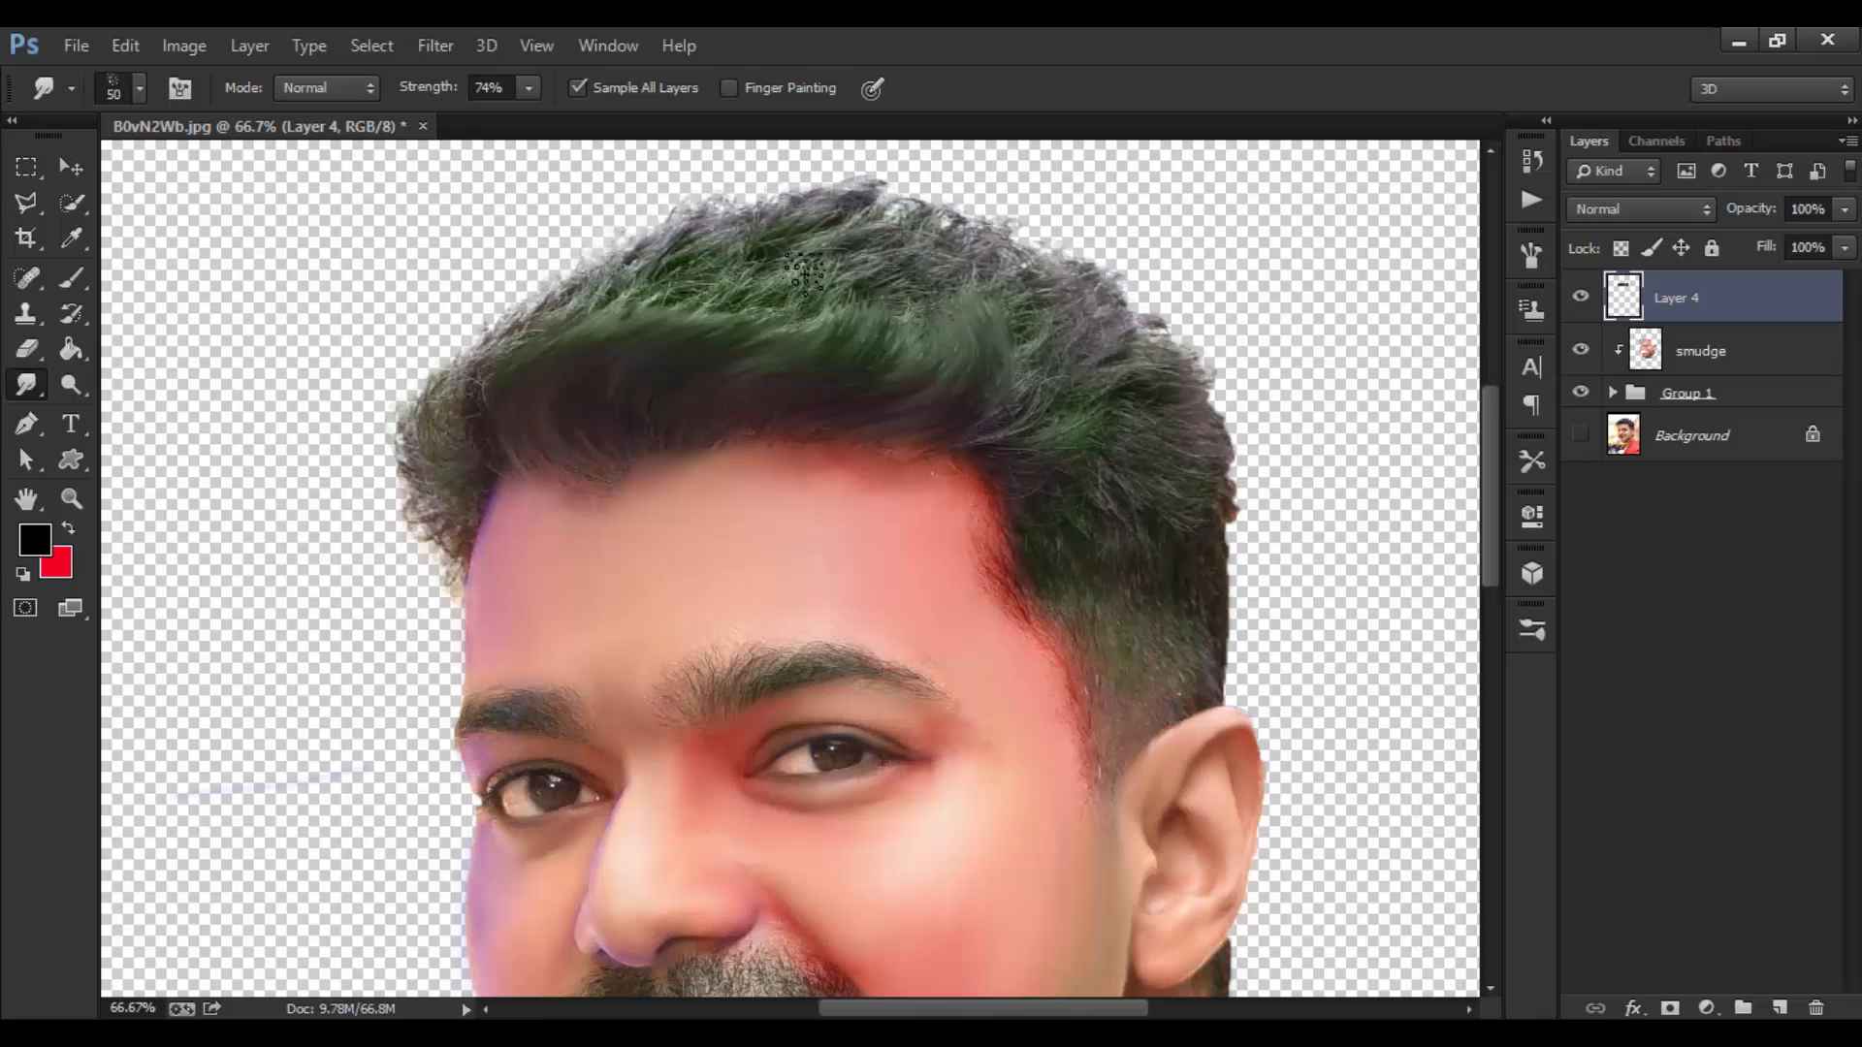
# Smudge the green hair above the fringe with the brush reduced to 35 px.
pyautogui.press('[')
pyautogui.press('[')
pyautogui.press('[')
pyautogui.moveTo(592, 313)
pyautogui.mouseDown()
pyautogui.moveTo(746, 228)
pyautogui.moveTo(681, 281)
pyautogui.mouseUp()
pyautogui.hotkey('ctrl', 'z')
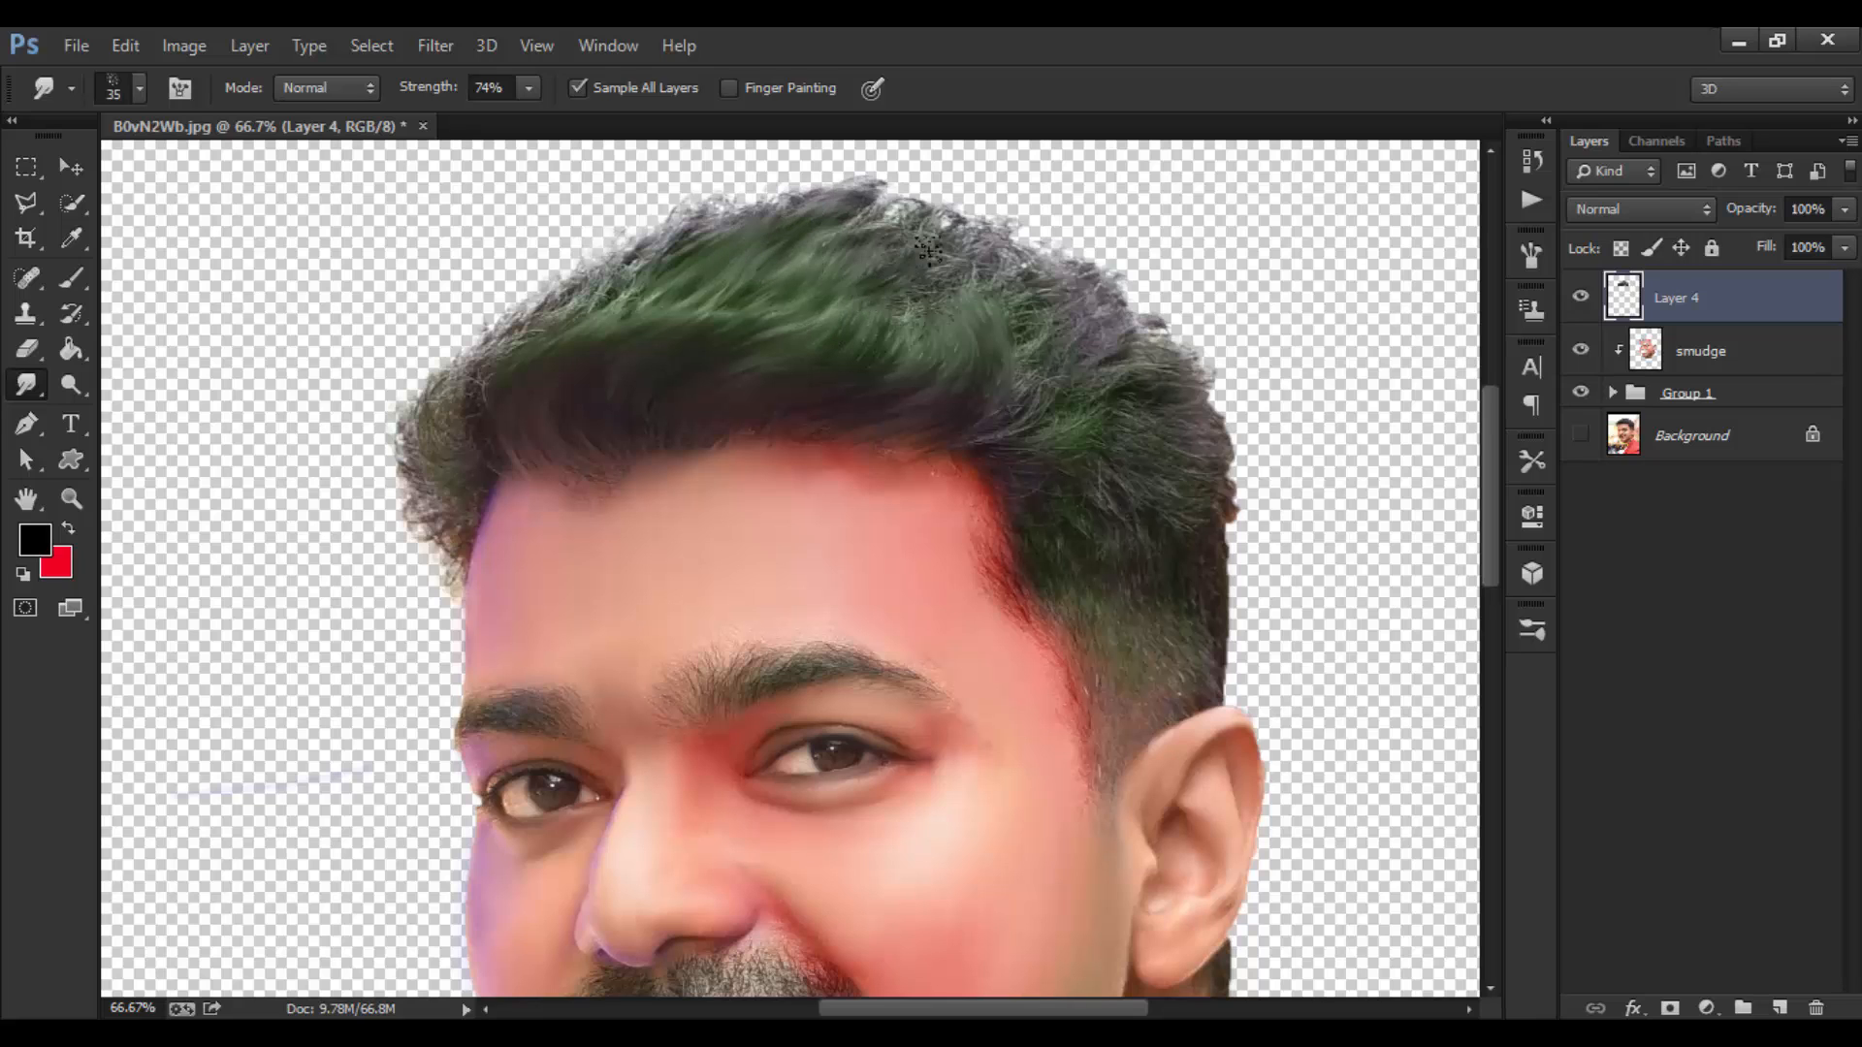
# Smudge the hair's upper-left edge with a 30 px brush and clip Layer 4 to the layer below.
pyautogui.press('[')
pyautogui.moveTo(605, 276); pyautogui.dragTo(567, 300)
pyautogui.moveTo(490, 361); pyautogui.dragTo(497, 343)
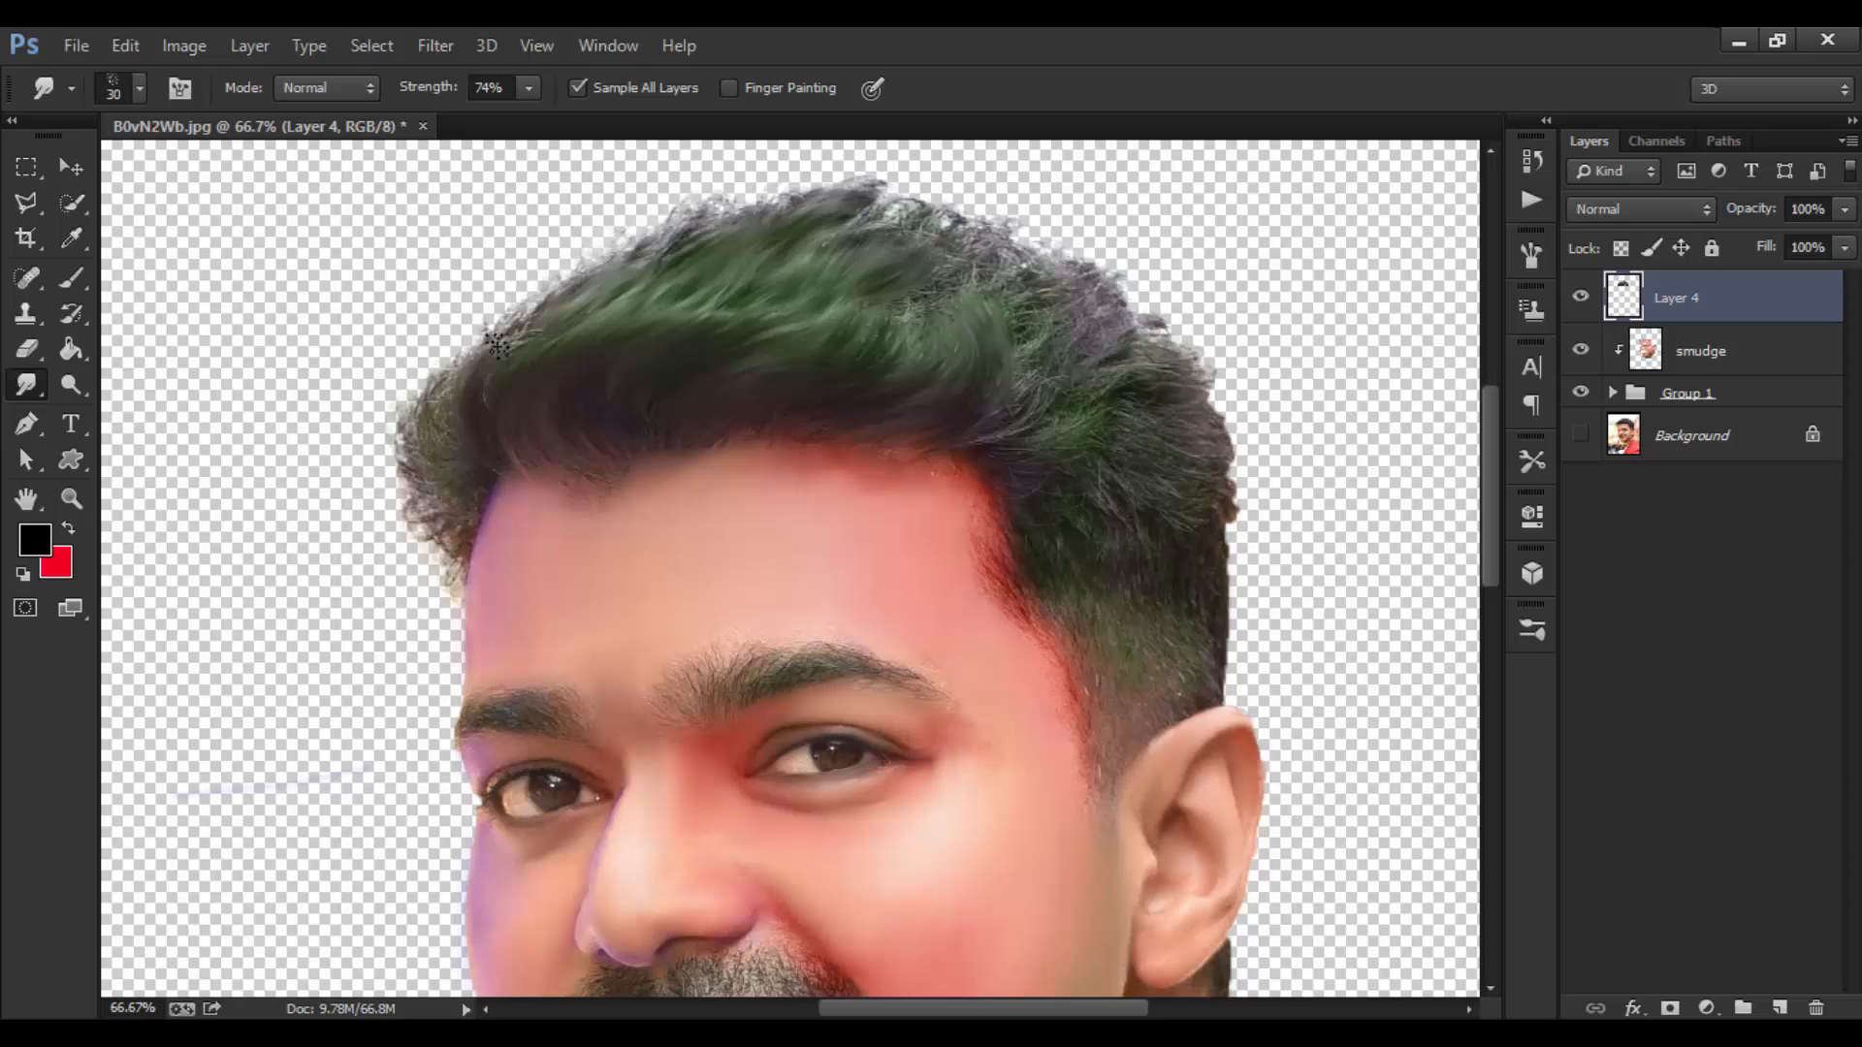
pyautogui.keyDown('alt'); pyautogui.click(1709, 319); pyautogui.keyUp('alt')
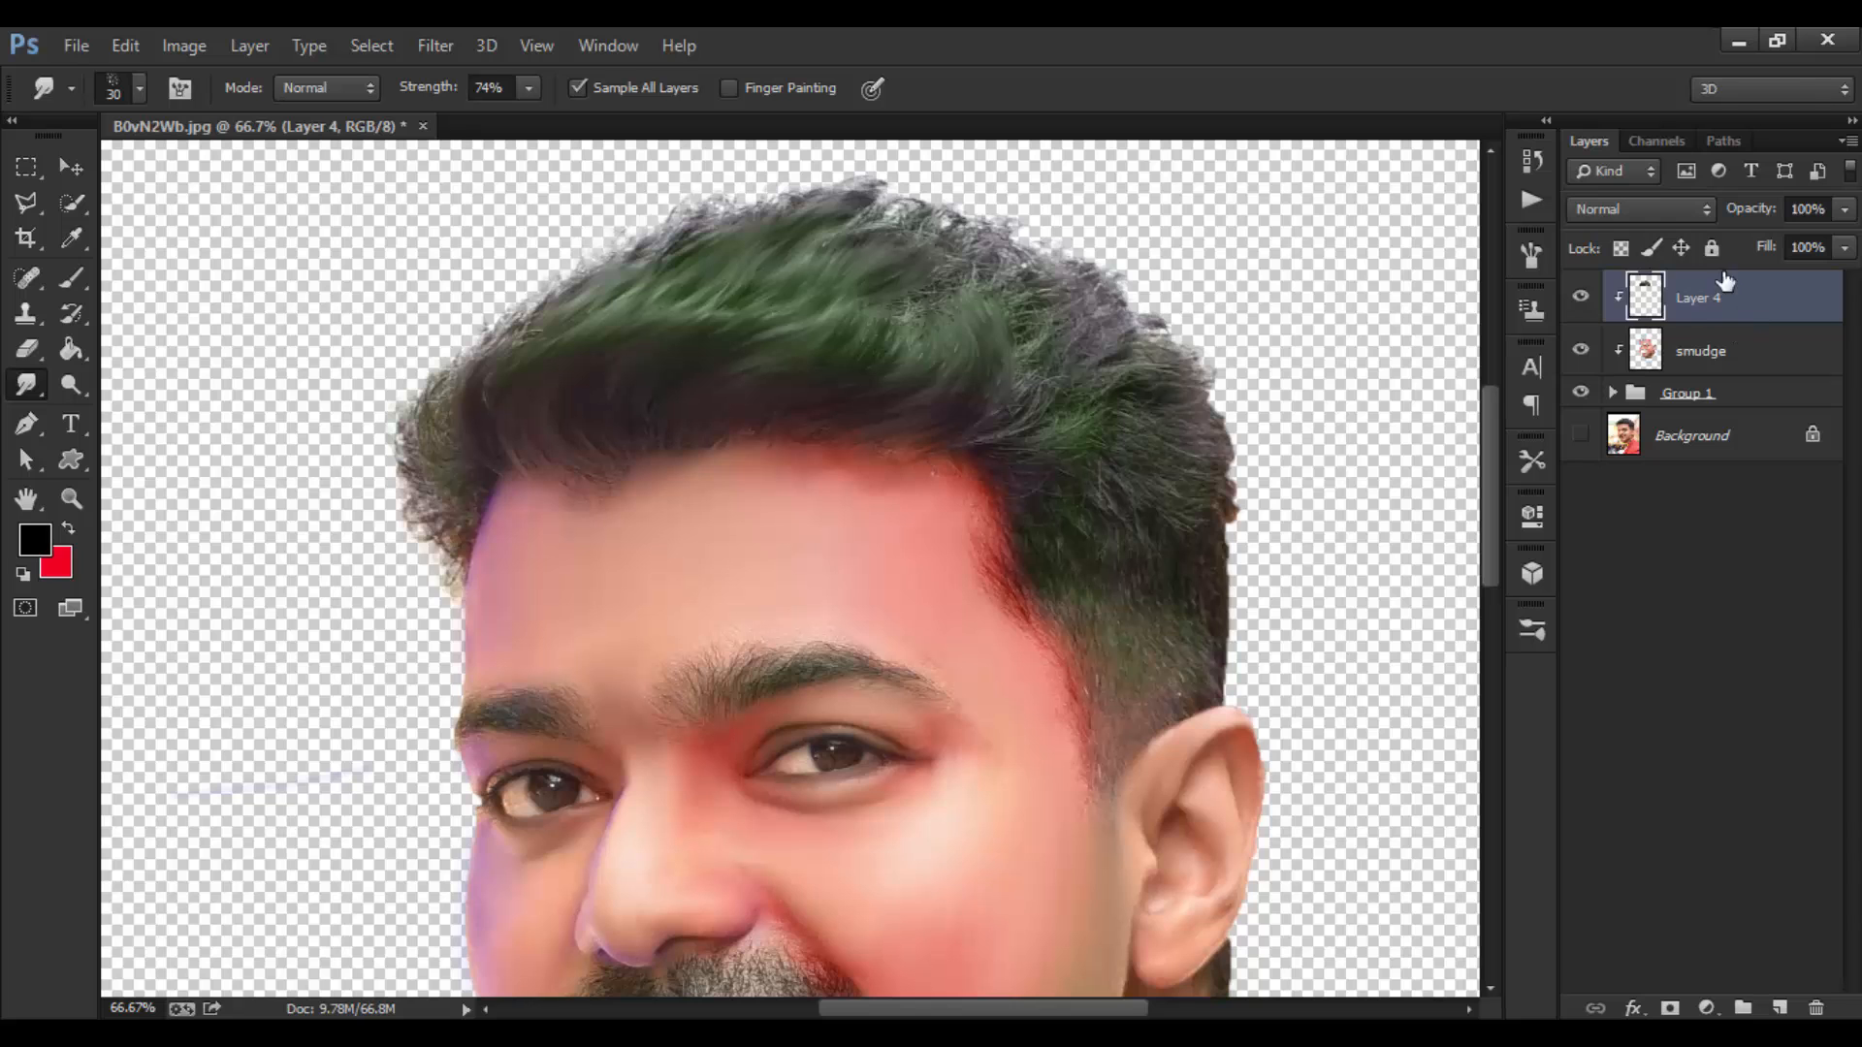
# Release Layer 4 from its clipping mask, comparing the hair edge with and without the clipping.
pyautogui.rightClick(1709, 305)
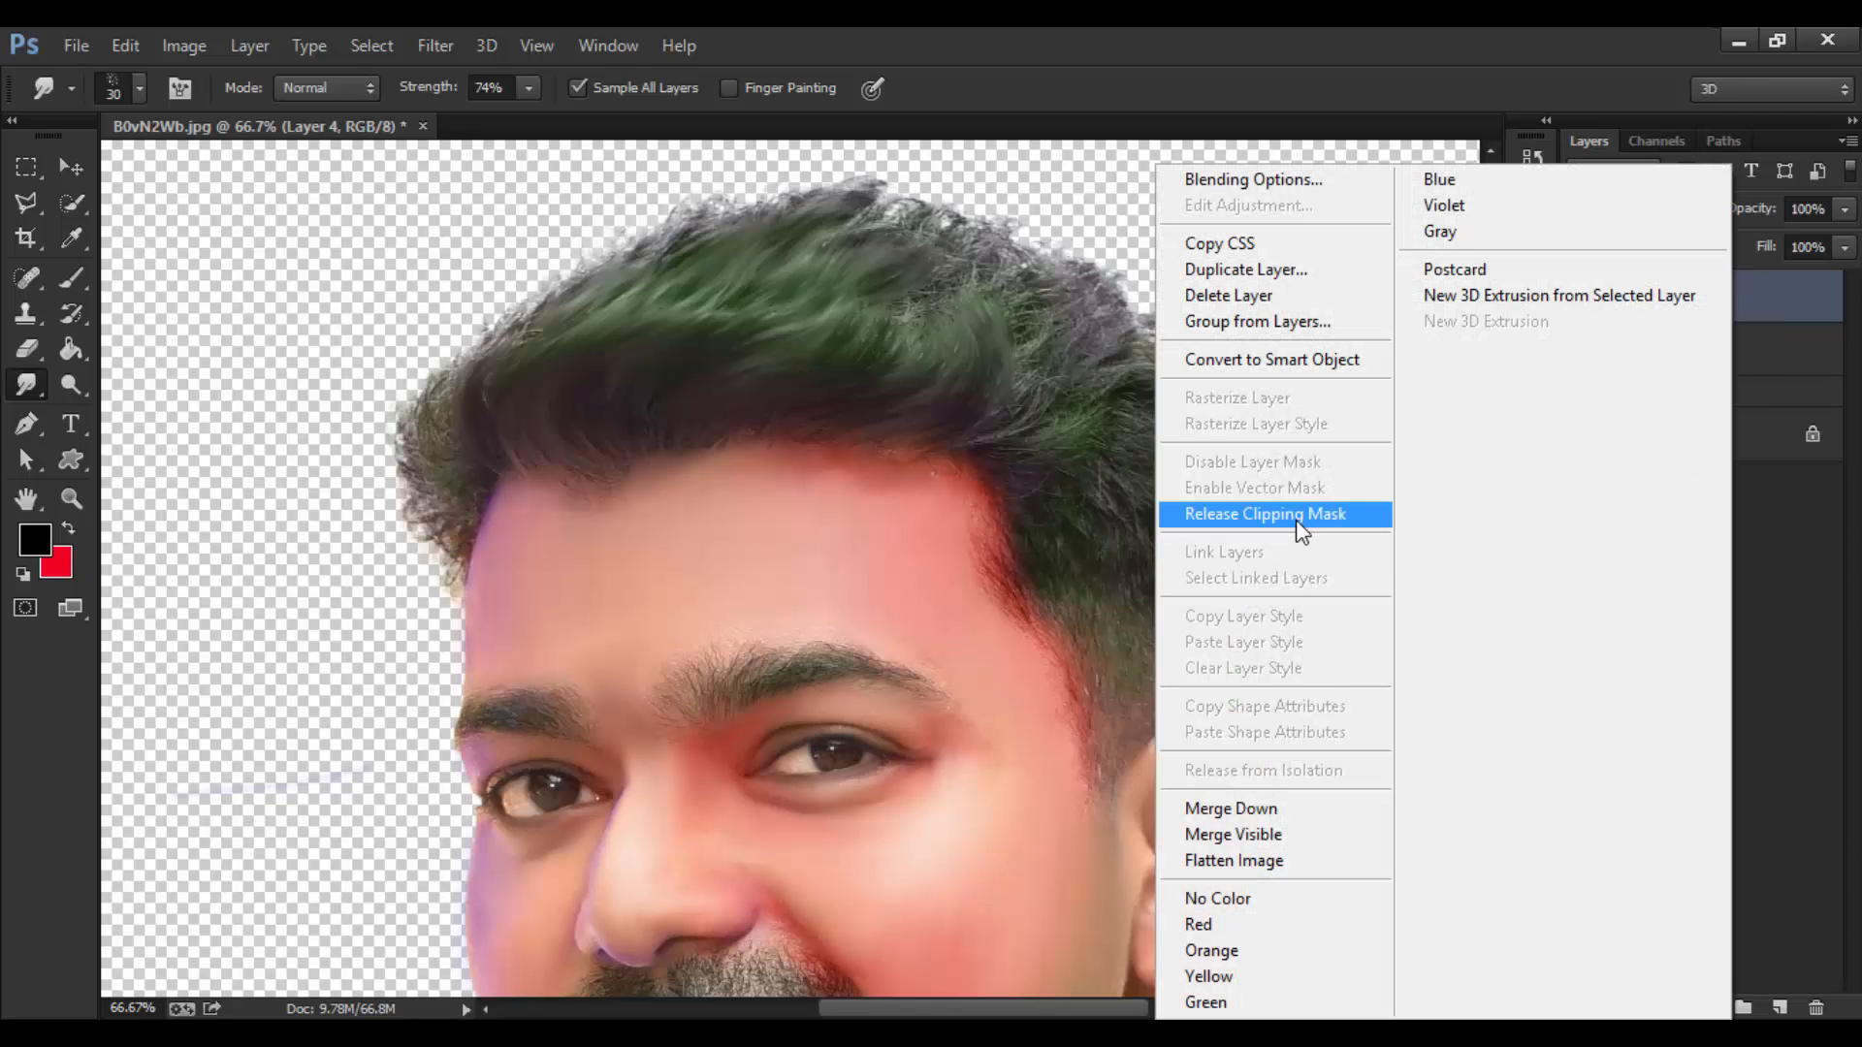
pyautogui.click(1301, 539)
pyautogui.rightClick(1708, 314)
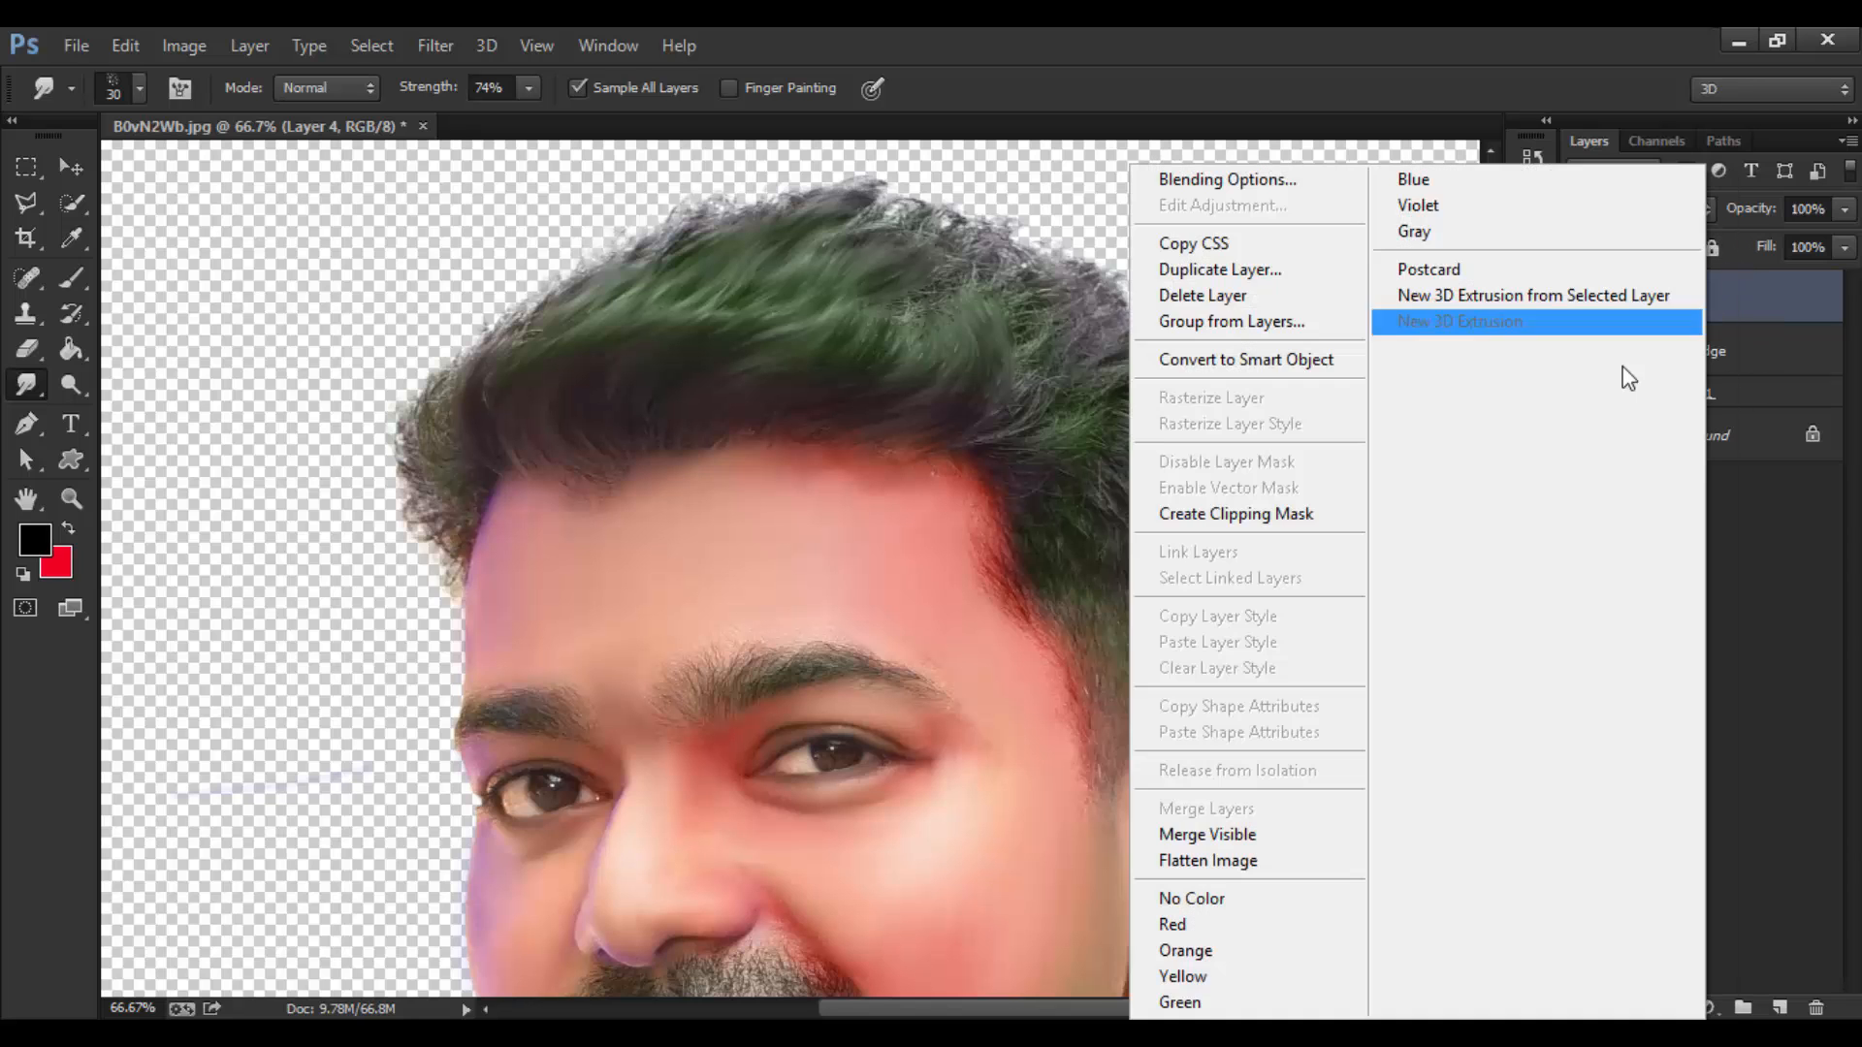
pyautogui.click(1288, 530)
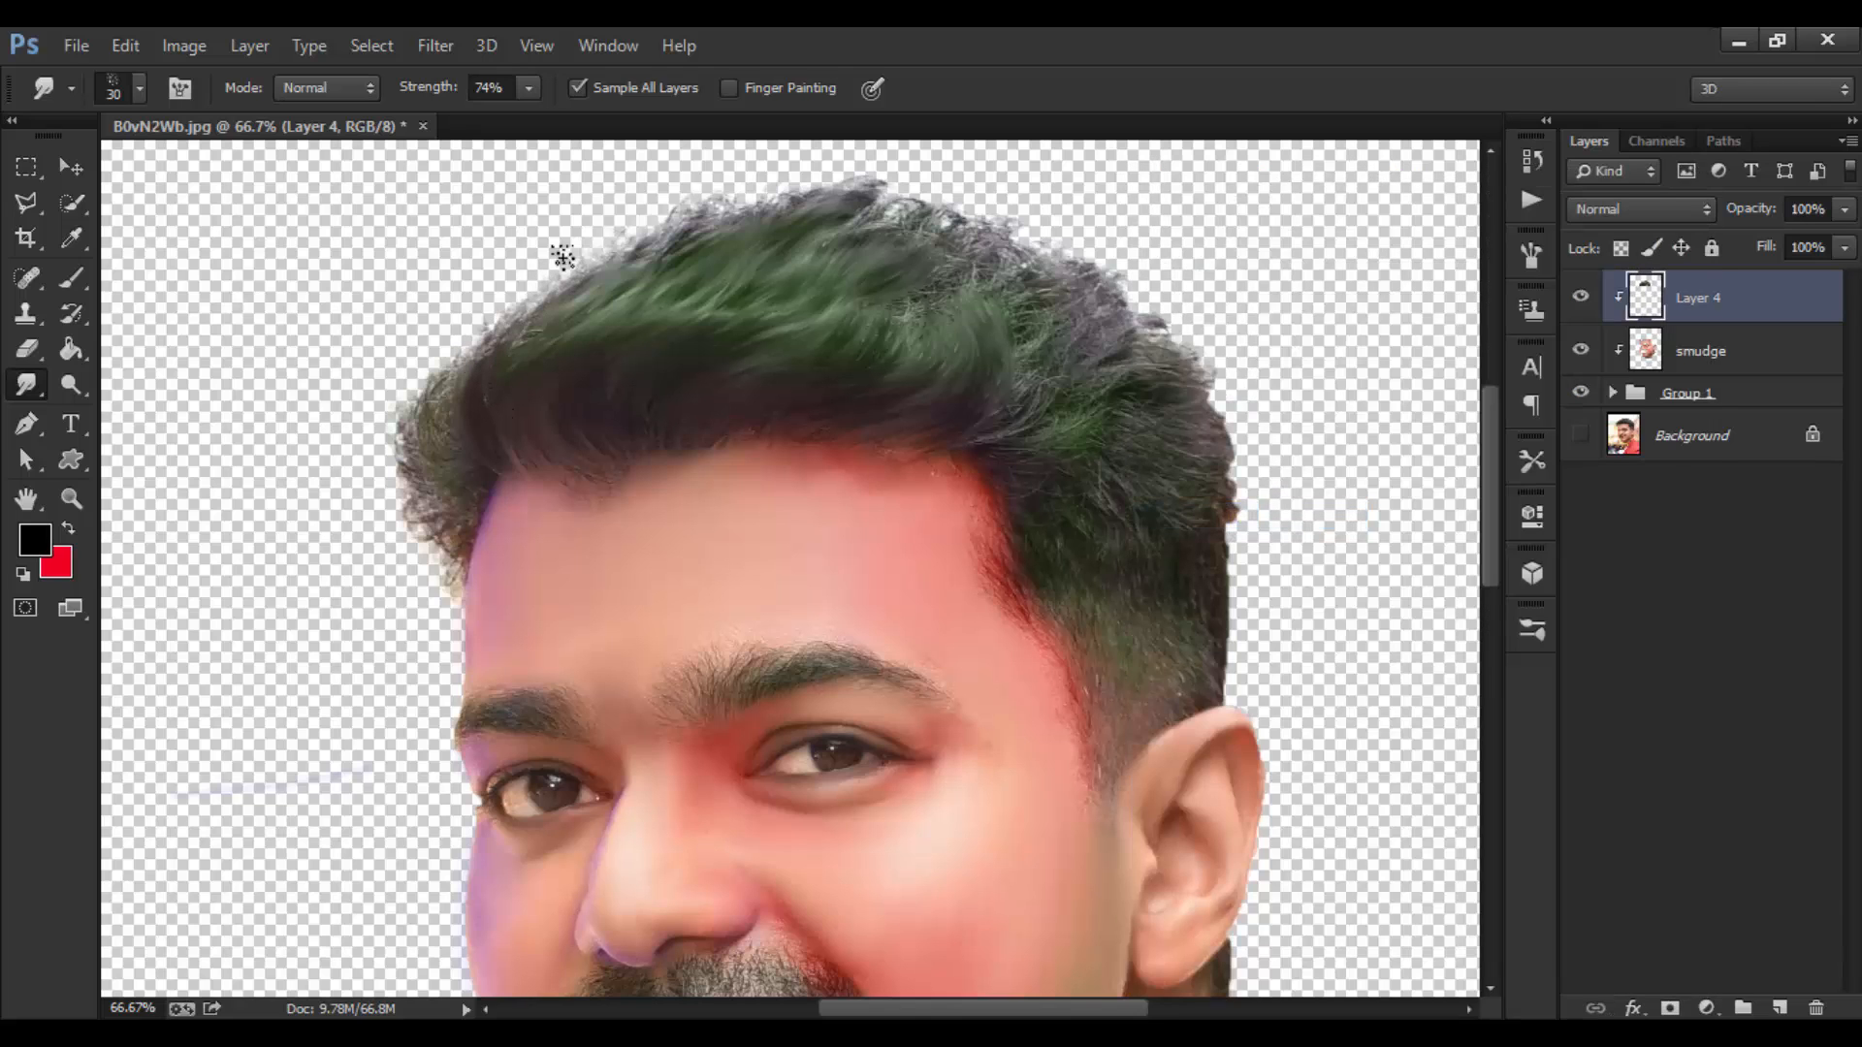
pyautogui.rightClick(1751, 304)
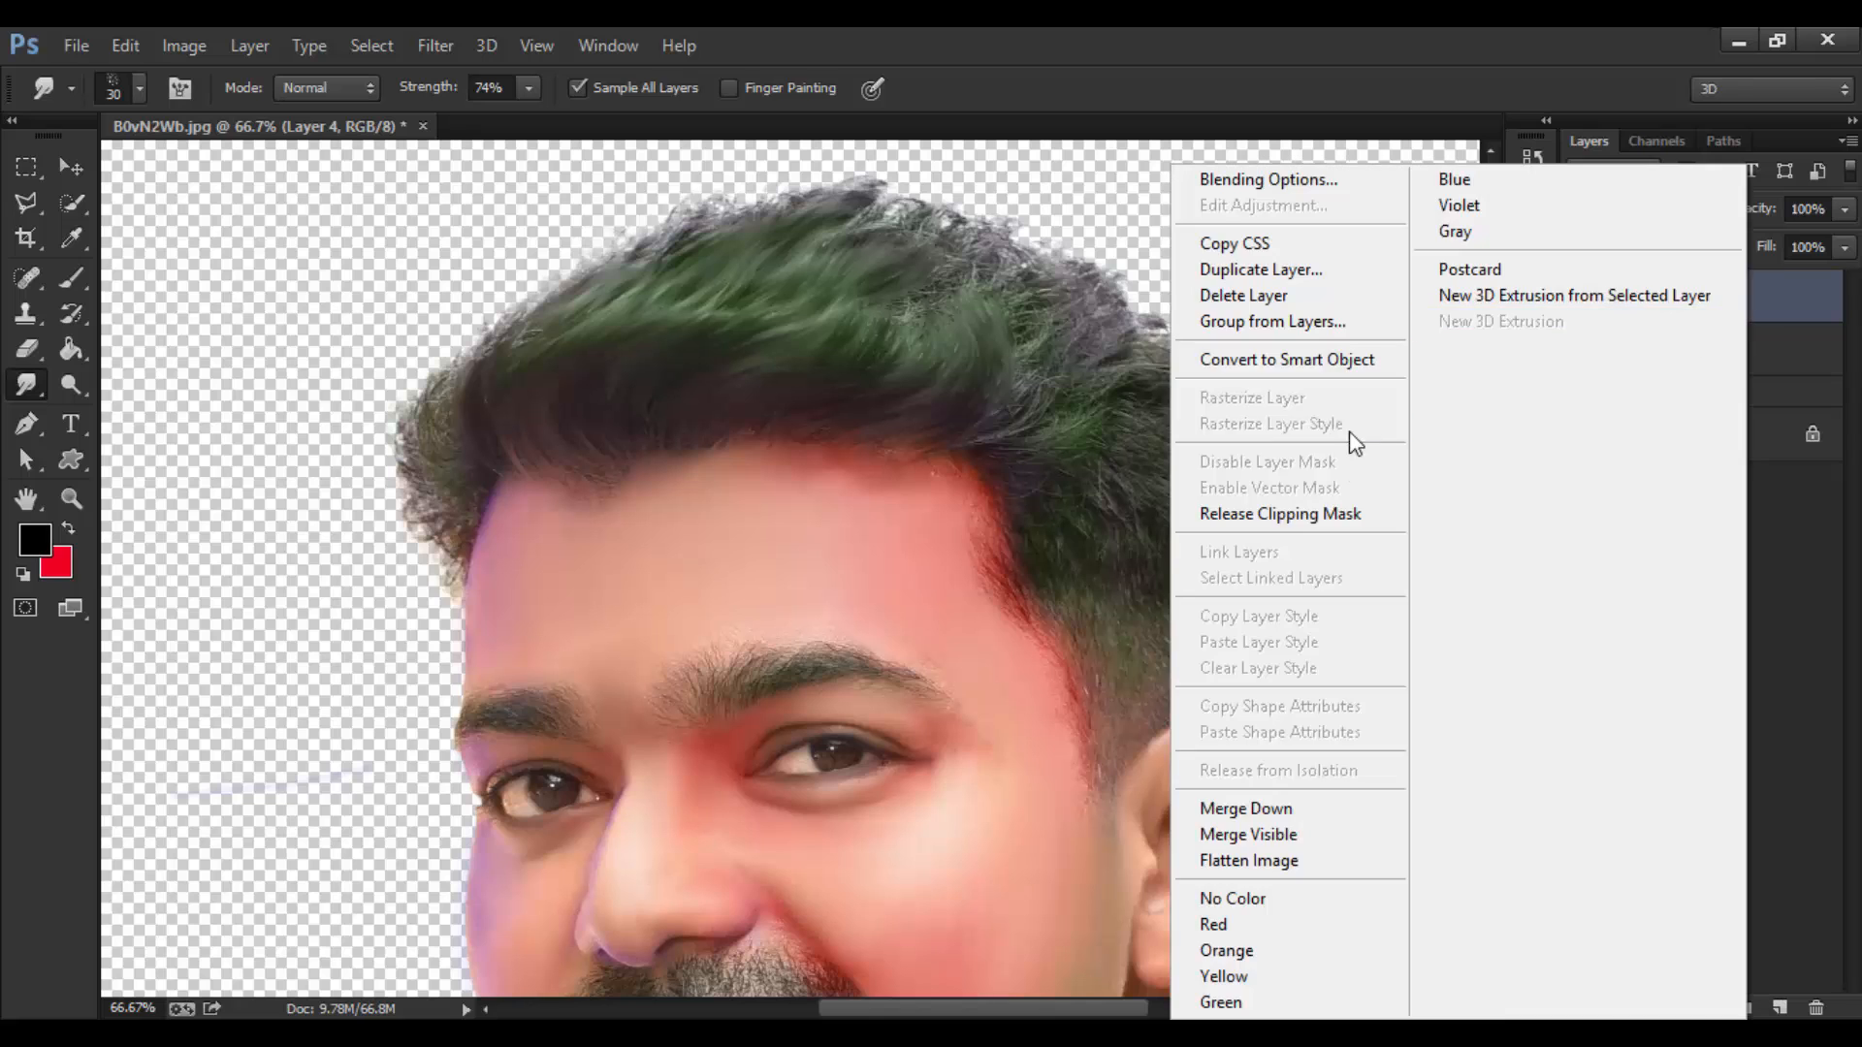
pyautogui.click(1299, 516)
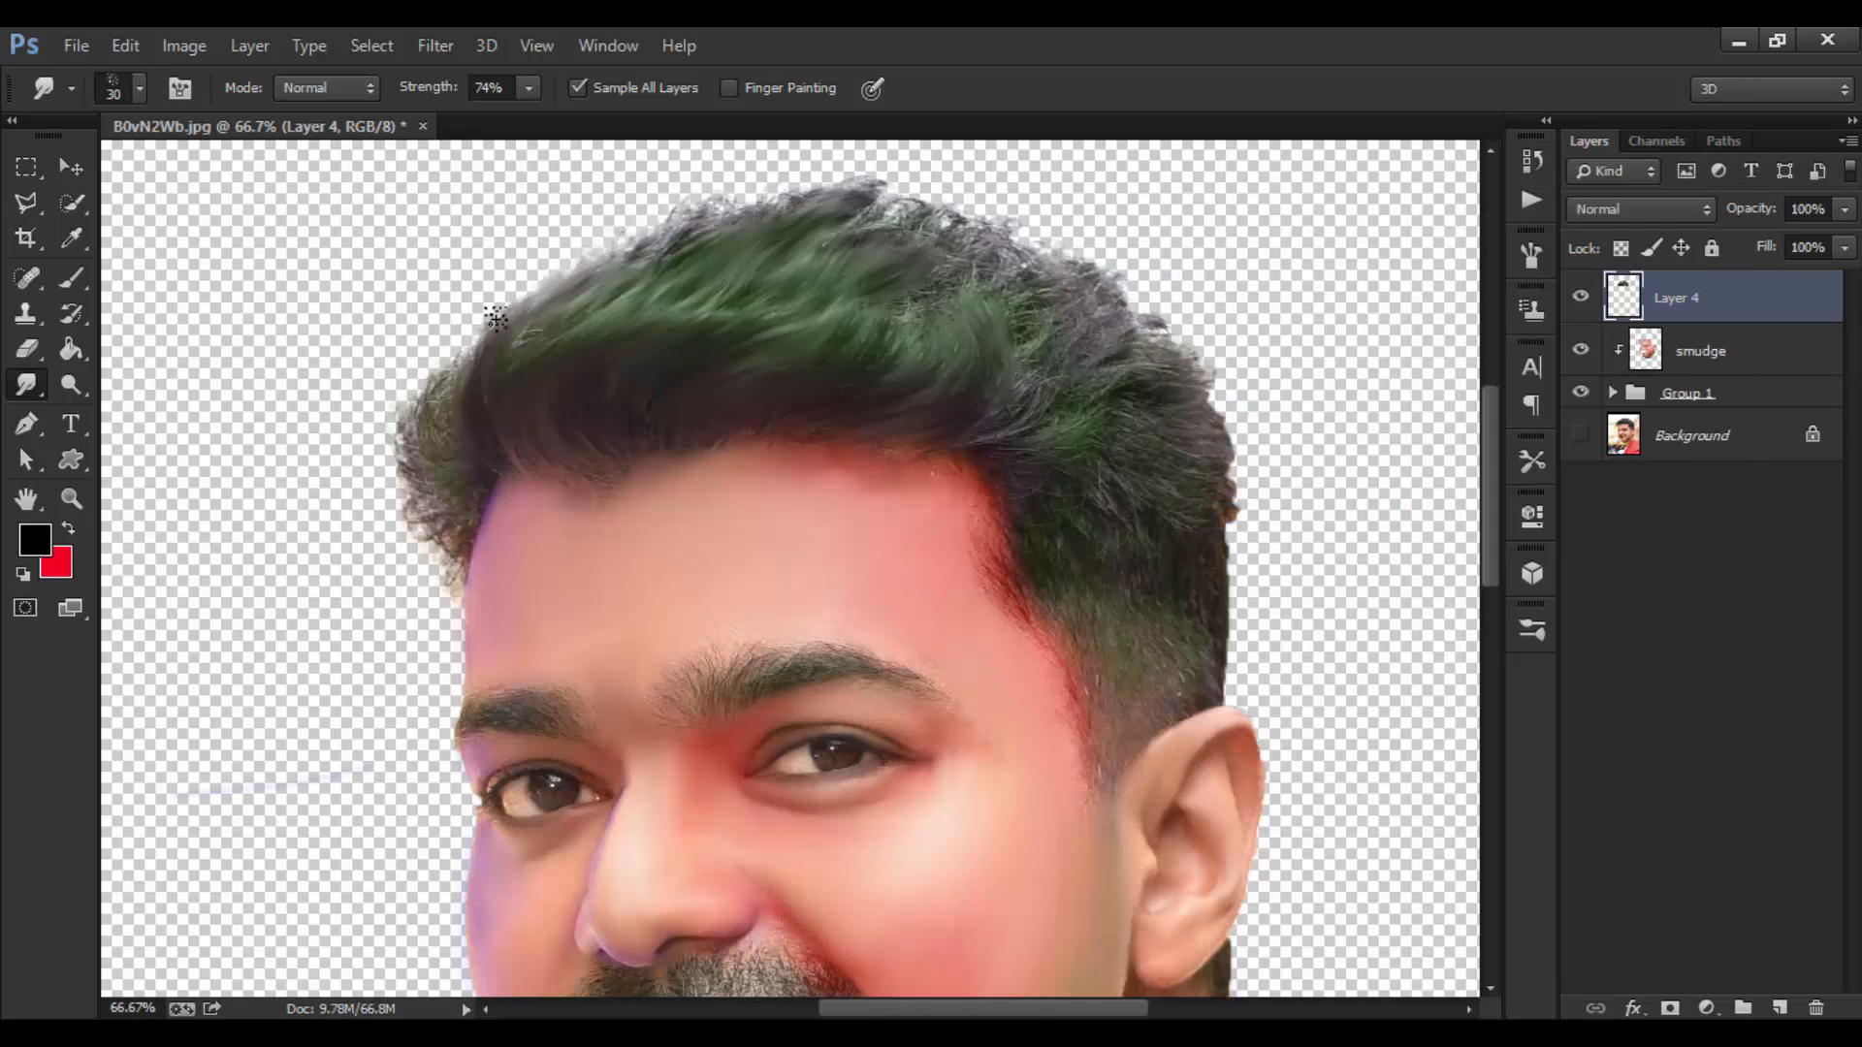
# Smudge the outer hair edge on the purple-lit side of the forehead, reducing the brush to 20 px.
pyautogui.moveTo(454, 439); pyautogui.dragTo(478, 455)
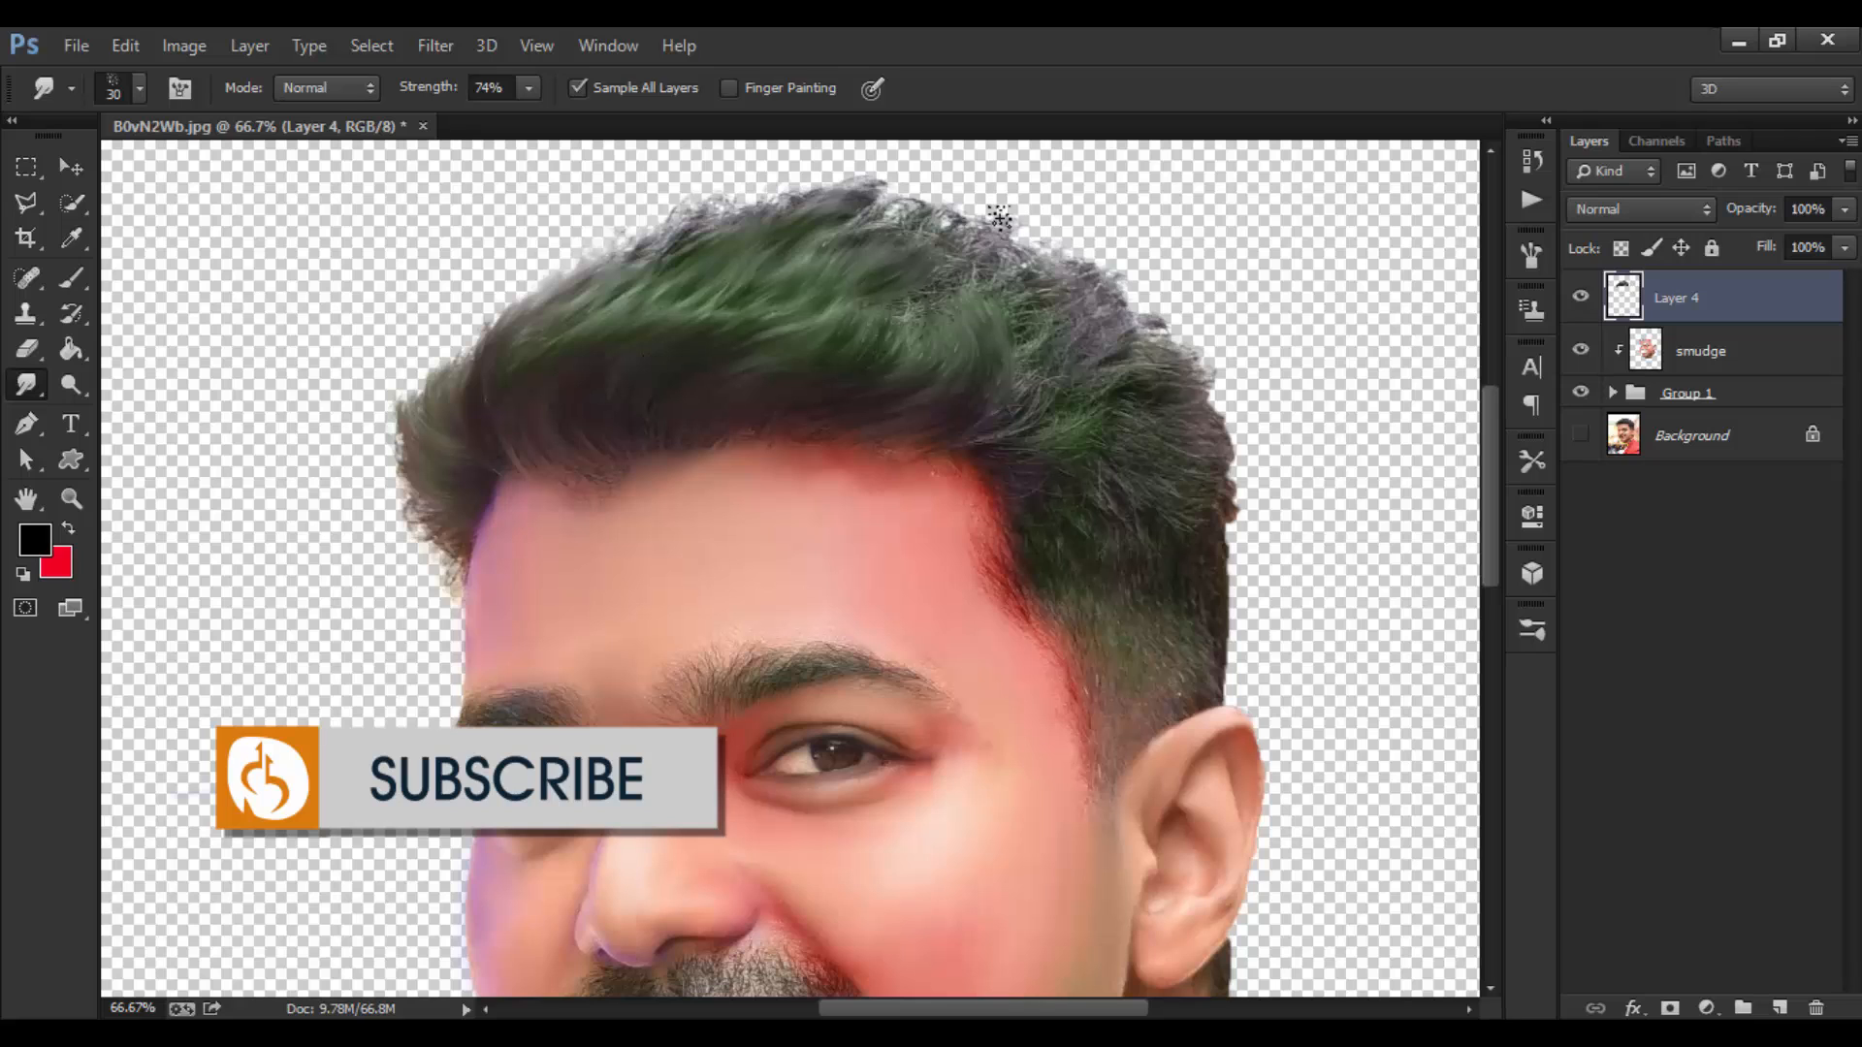
pyautogui.hotkey('ctrl', 'z')
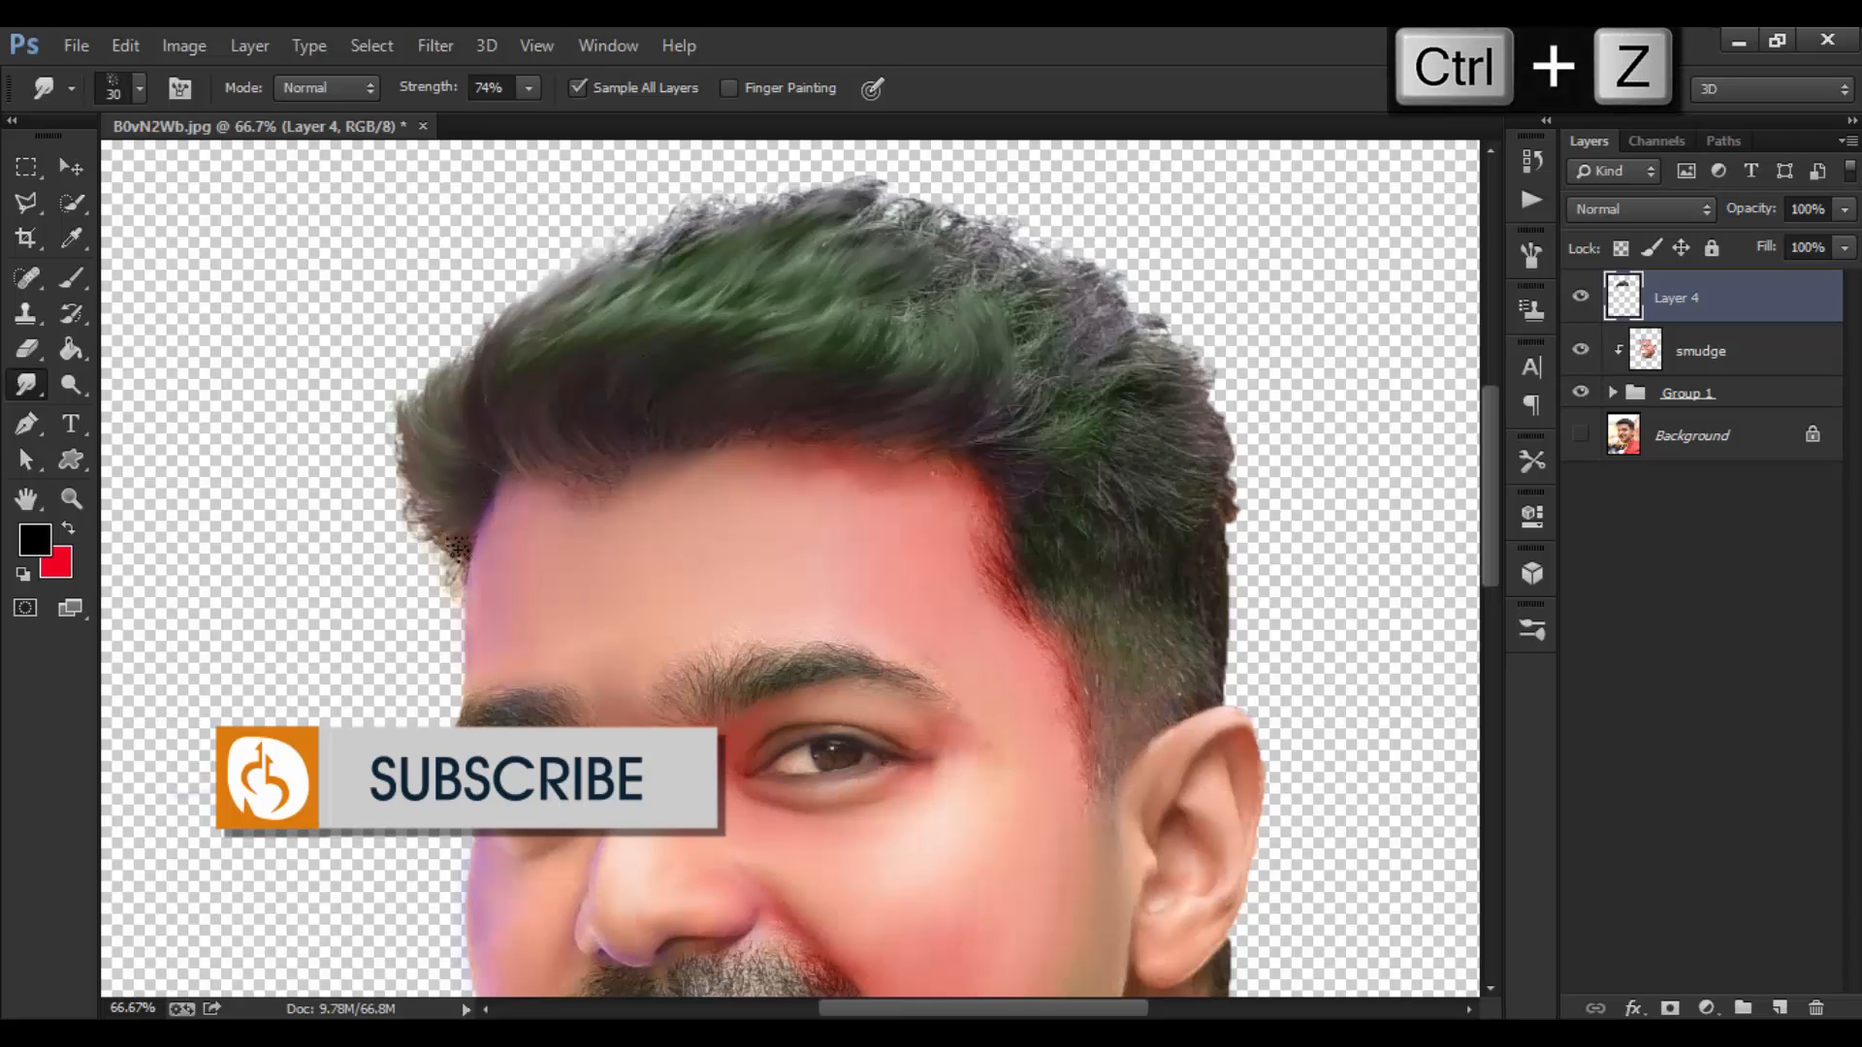
pyautogui.press('[')
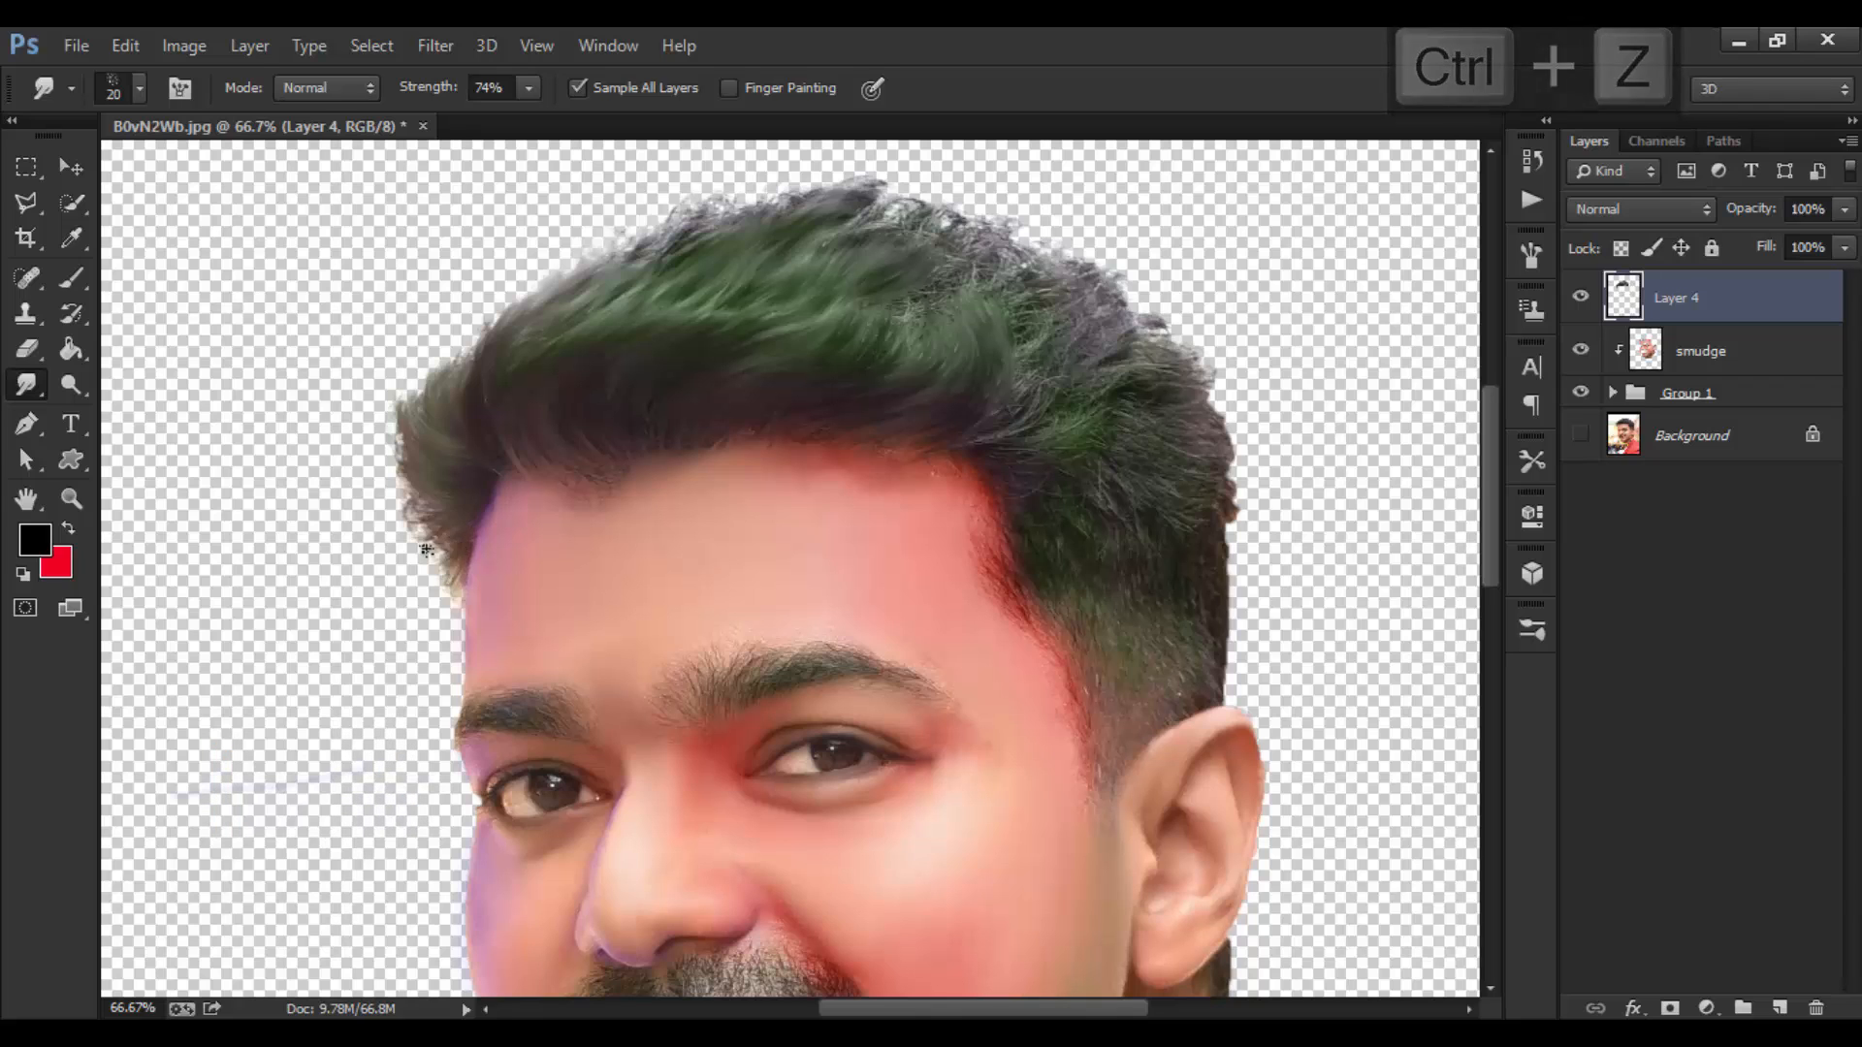
pyautogui.moveTo(420, 492)
pyautogui.mouseDown()
pyautogui.moveTo(391, 431)
pyautogui.moveTo(412, 392)
pyautogui.mouseUp()
# Try smudging the green hair above the fringe with a 60 px brush, undoing the stroke.
pyautogui.press(']')
pyautogui.press(']')
pyautogui.press(']')
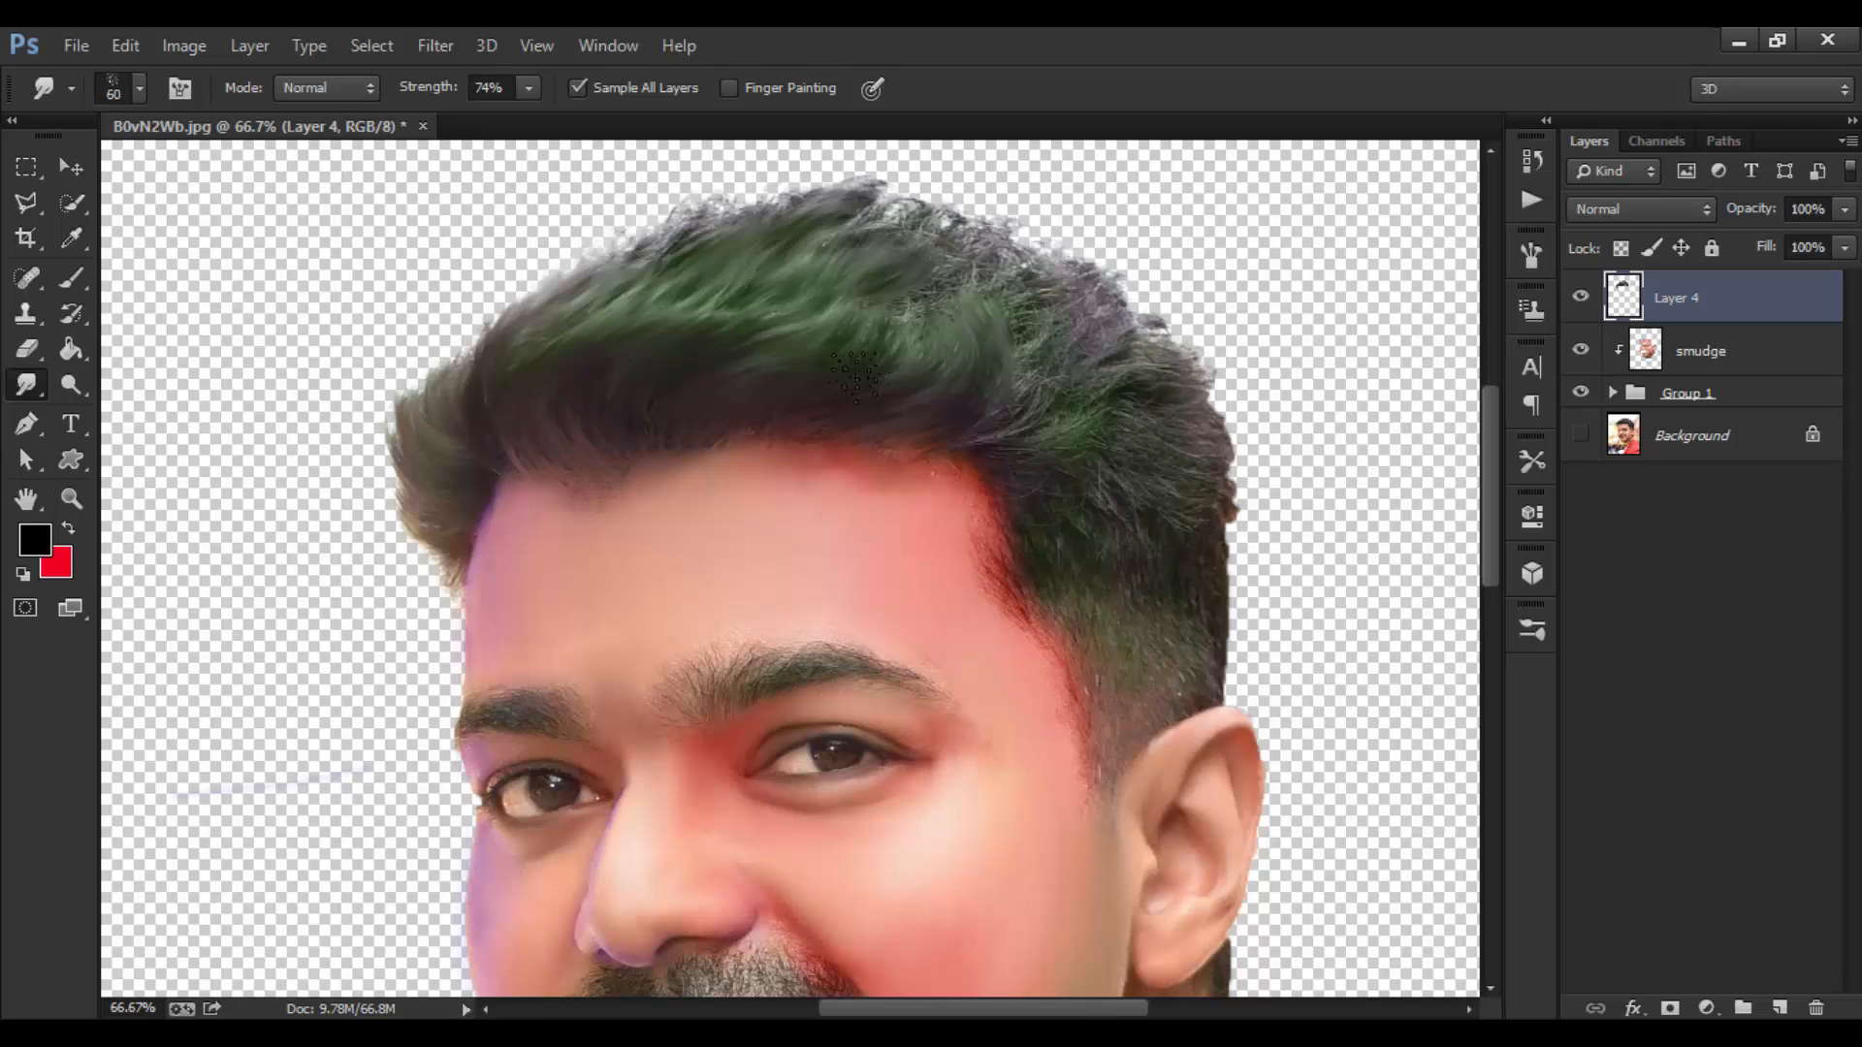
pyautogui.hotkey('ctrl', 'z')
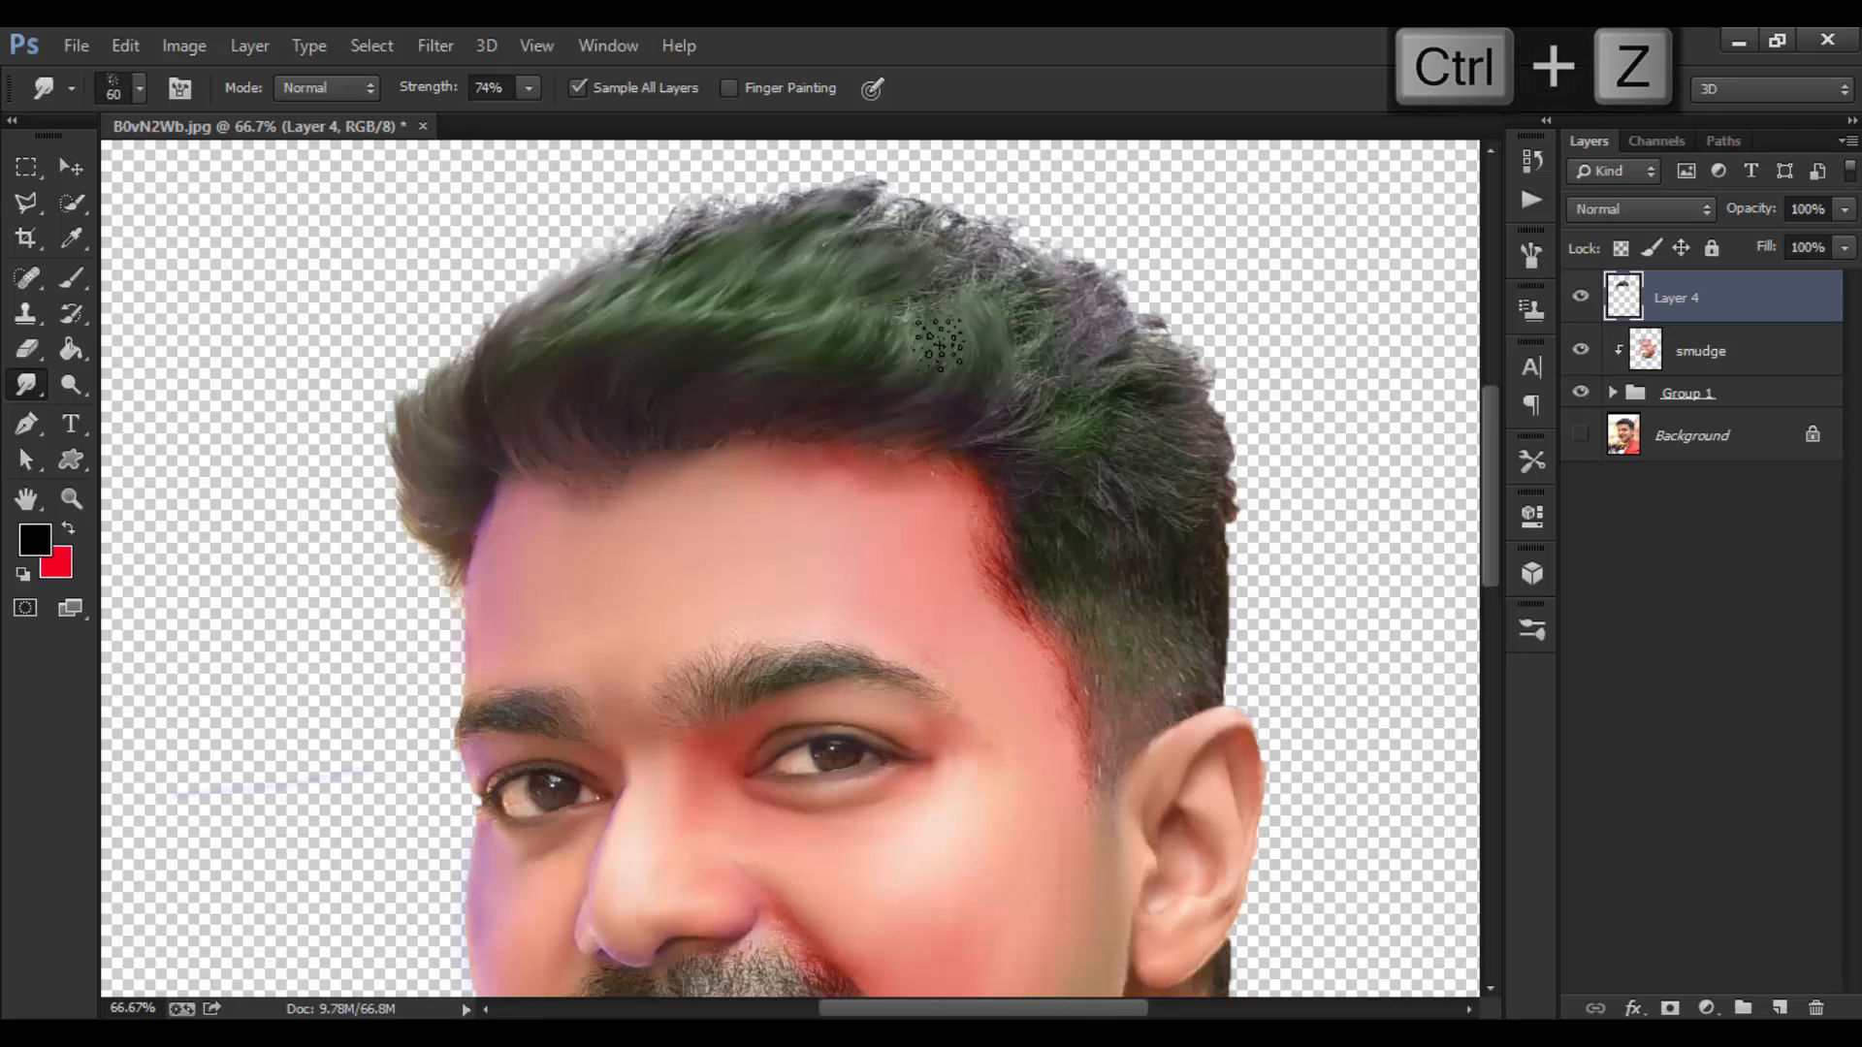
# Smudge the side hair from the red-lit temple back toward the ear with a 40 px brush.
pyautogui.press('[')
pyautogui.press('[')
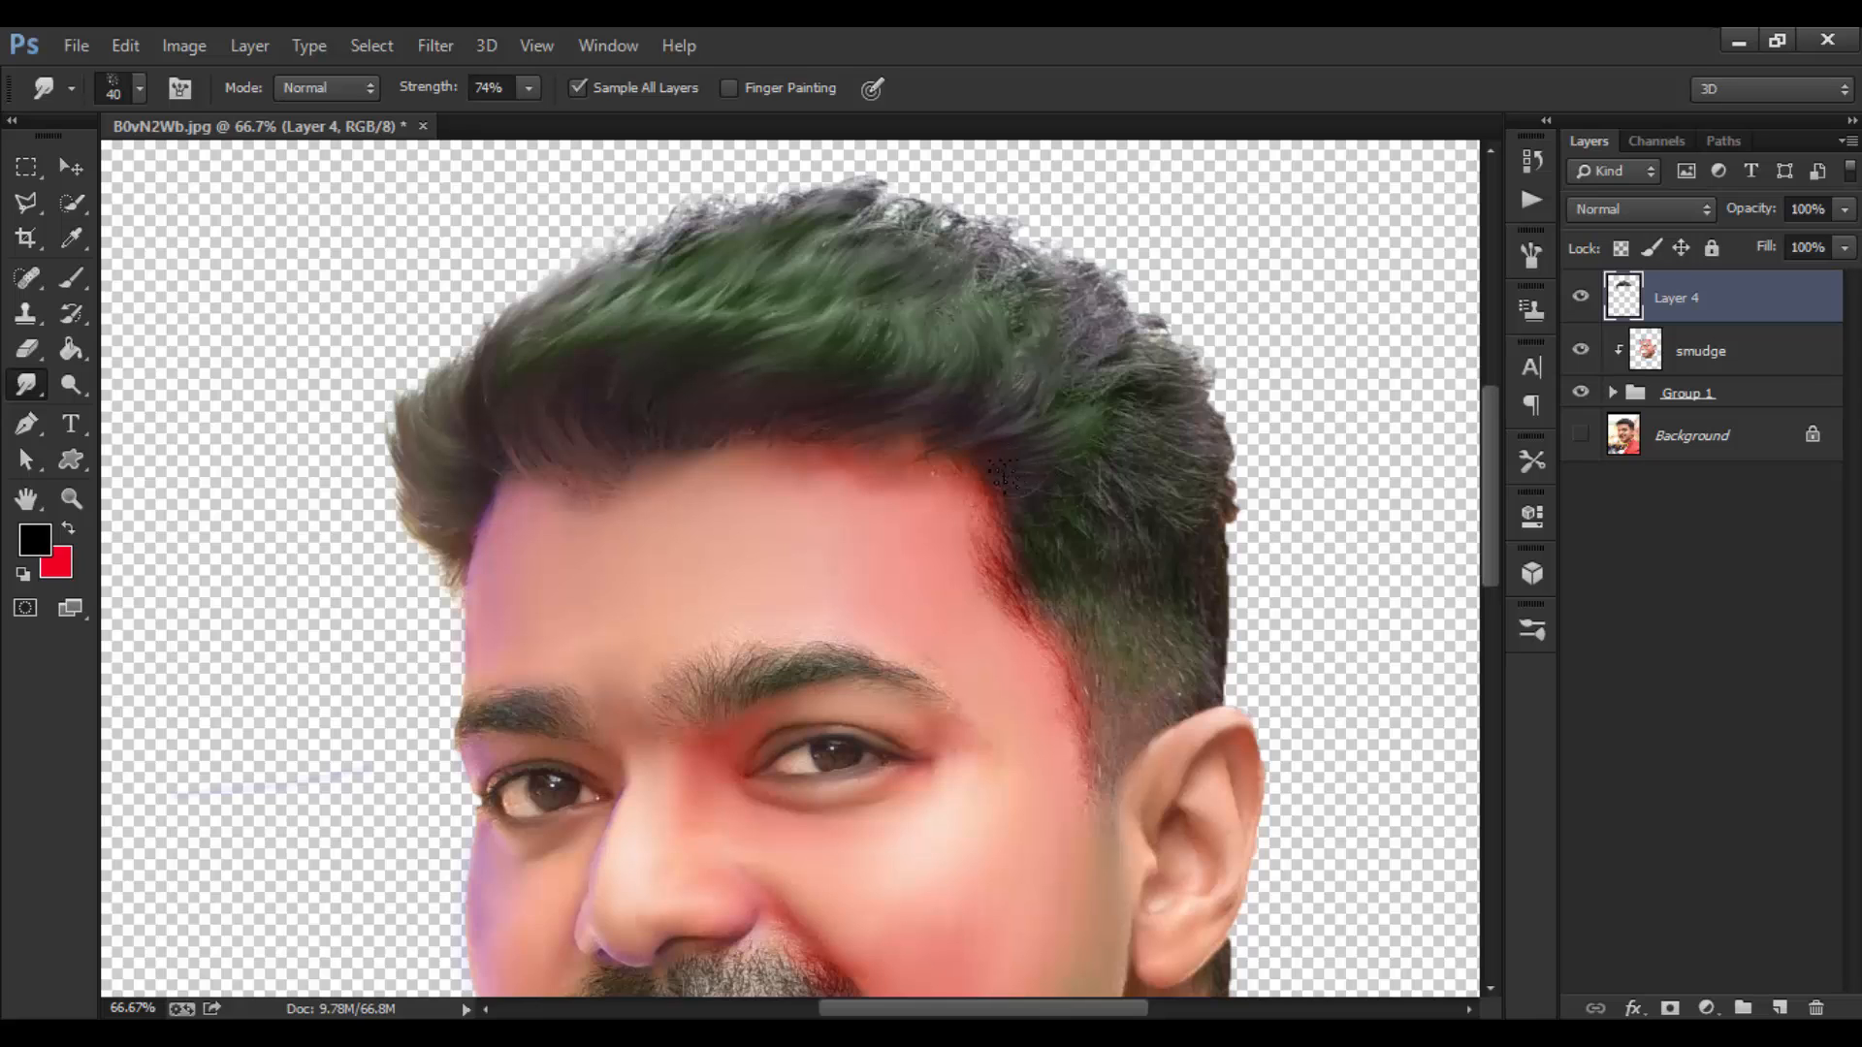
pyautogui.moveTo(998, 560); pyautogui.dragTo(1038, 609)
pyautogui.moveTo(982, 516); pyautogui.dragTo(1056, 637)
pyautogui.moveTo(997, 577); pyautogui.dragTo(1053, 641)
pyautogui.moveTo(1011, 543); pyautogui.dragTo(1105, 635)
pyautogui.moveTo(1045, 573); pyautogui.dragTo(1072, 596)
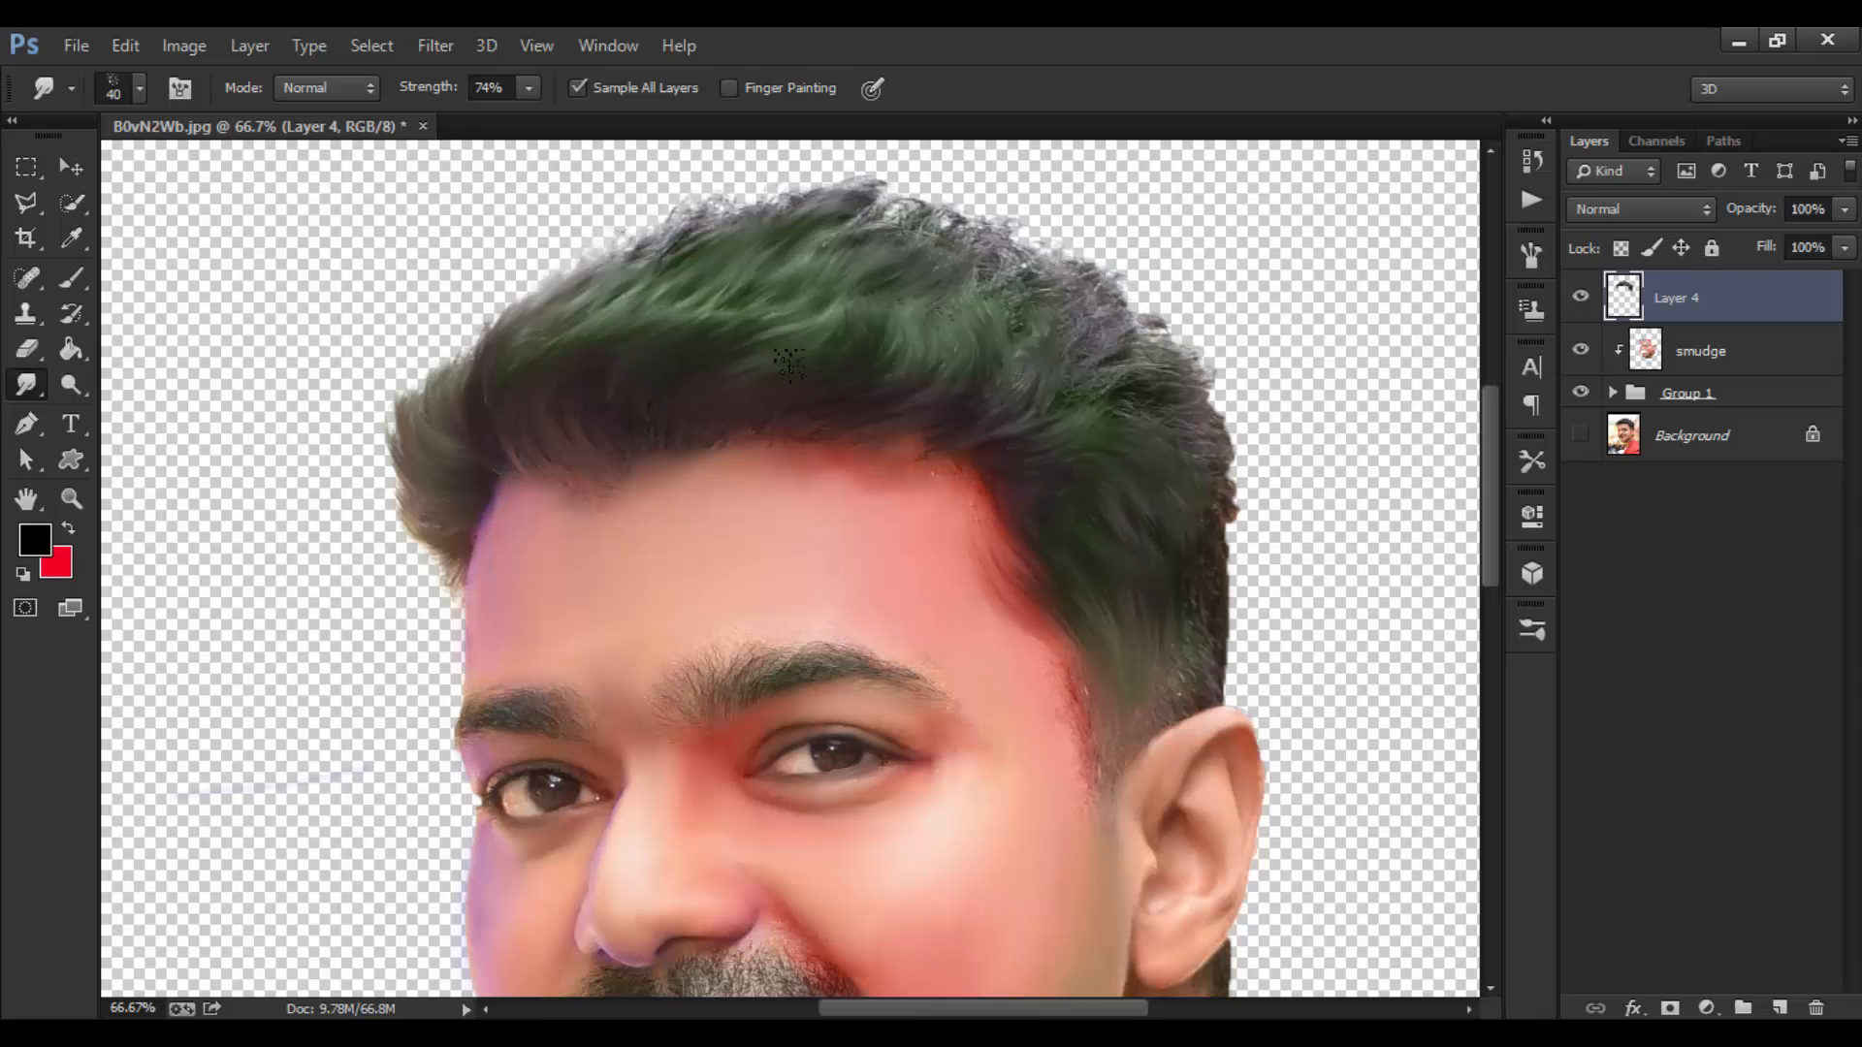
# Smudge the fringe and the front of the upper hair edge with the brush reduced to 30 px.
pyautogui.press('[')
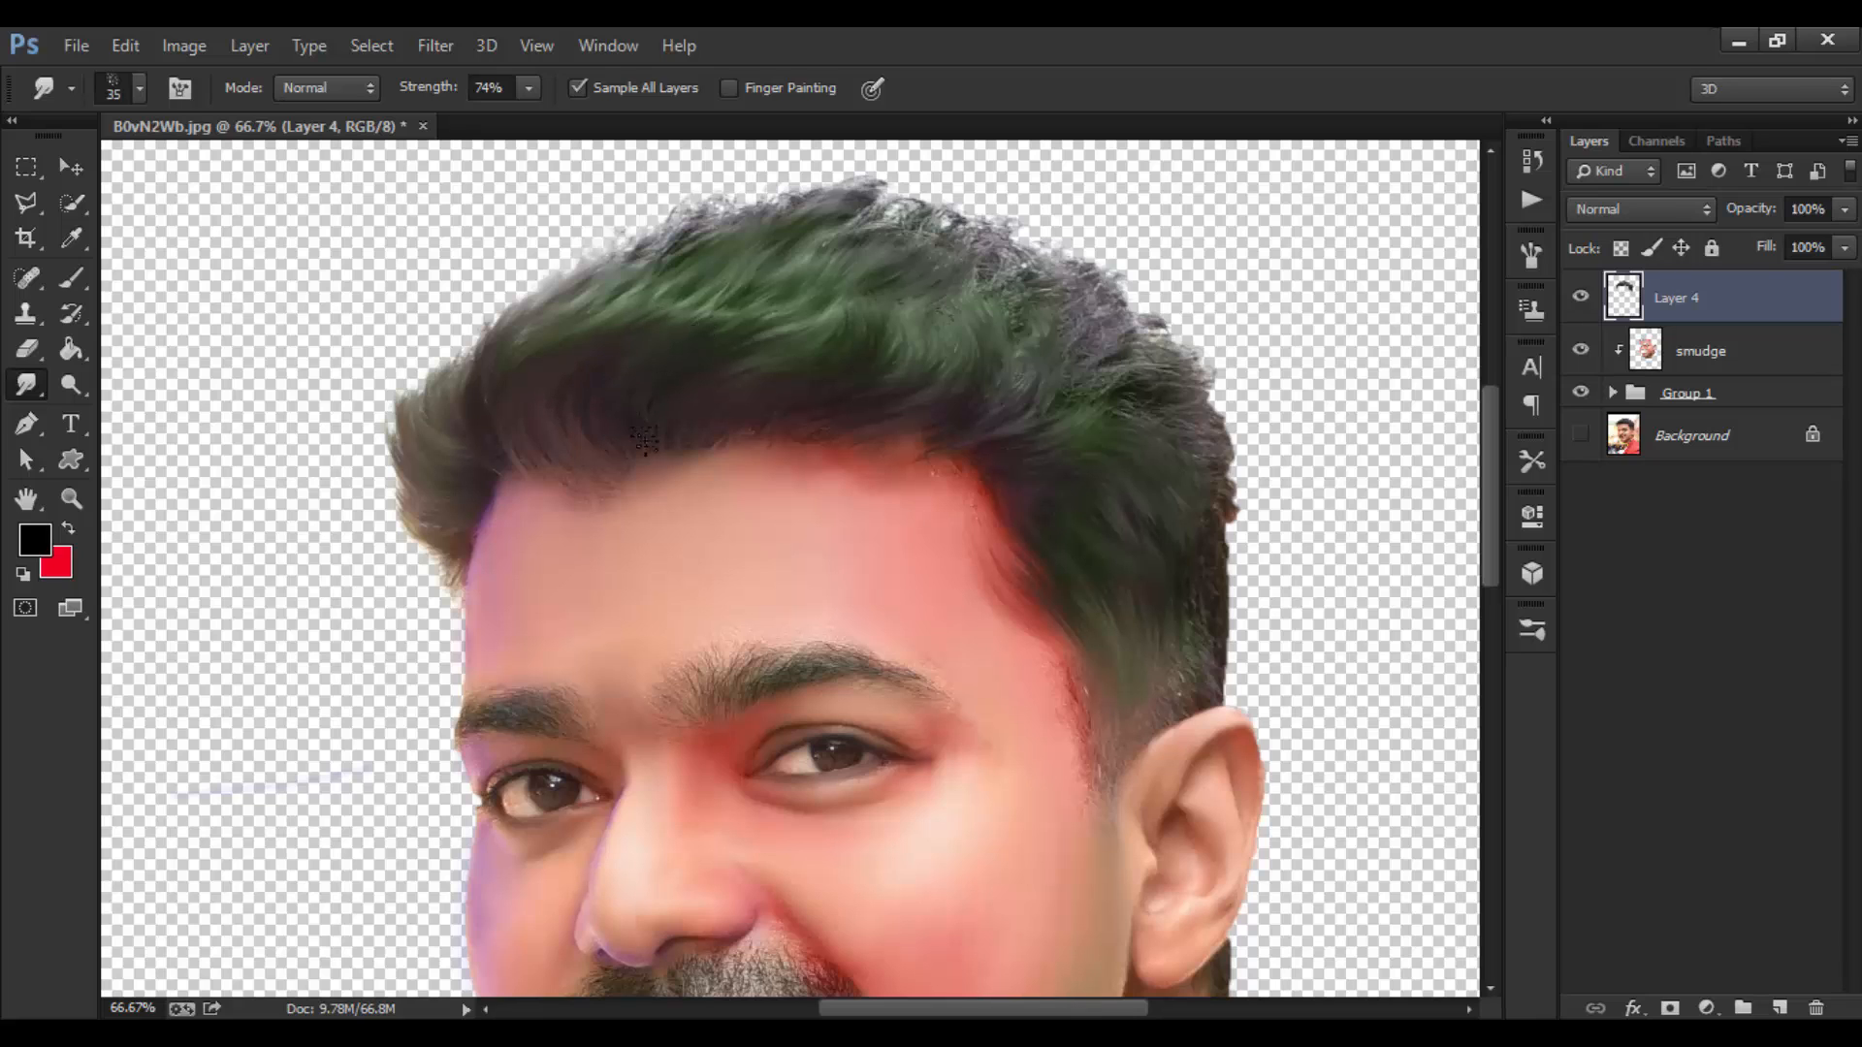
pyautogui.press('[')
pyautogui.press('[')
pyautogui.press('[')
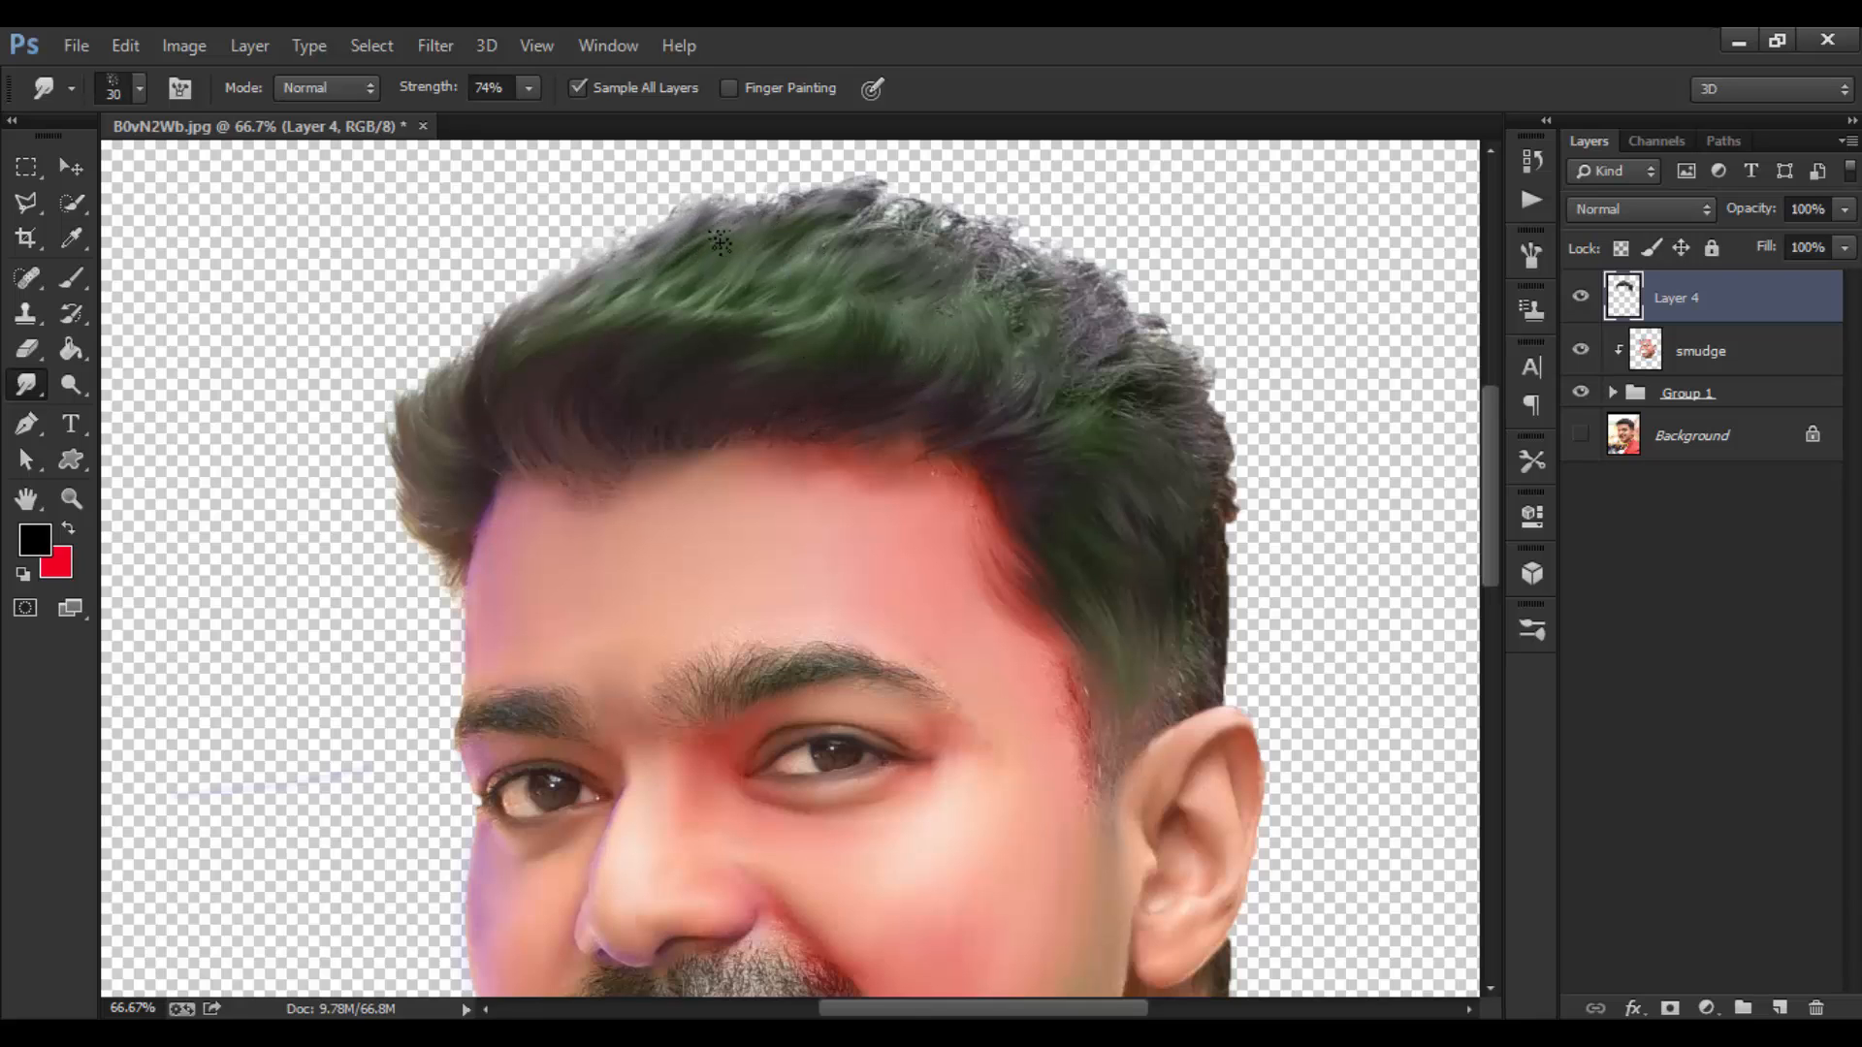
# Smudge the gray crown hair and its outer edge toward the back of the head with a 35 px brush.
pyautogui.moveTo(844, 233)
pyautogui.mouseDown()
pyautogui.moveTo(928, 213)
pyautogui.moveTo(833, 250)
pyautogui.moveTo(935, 205)
pyautogui.moveTo(887, 231)
pyautogui.moveTo(978, 230)
pyautogui.mouseUp()
pyautogui.press(']')
pyautogui.moveTo(1009, 294)
pyautogui.mouseDown()
pyautogui.moveTo(1036, 247)
pyautogui.moveTo(1112, 279)
pyautogui.mouseUp()
pyautogui.moveTo(1026, 380); pyautogui.dragTo(1135, 302)
pyautogui.moveTo(1059, 379); pyautogui.dragTo(1138, 337)
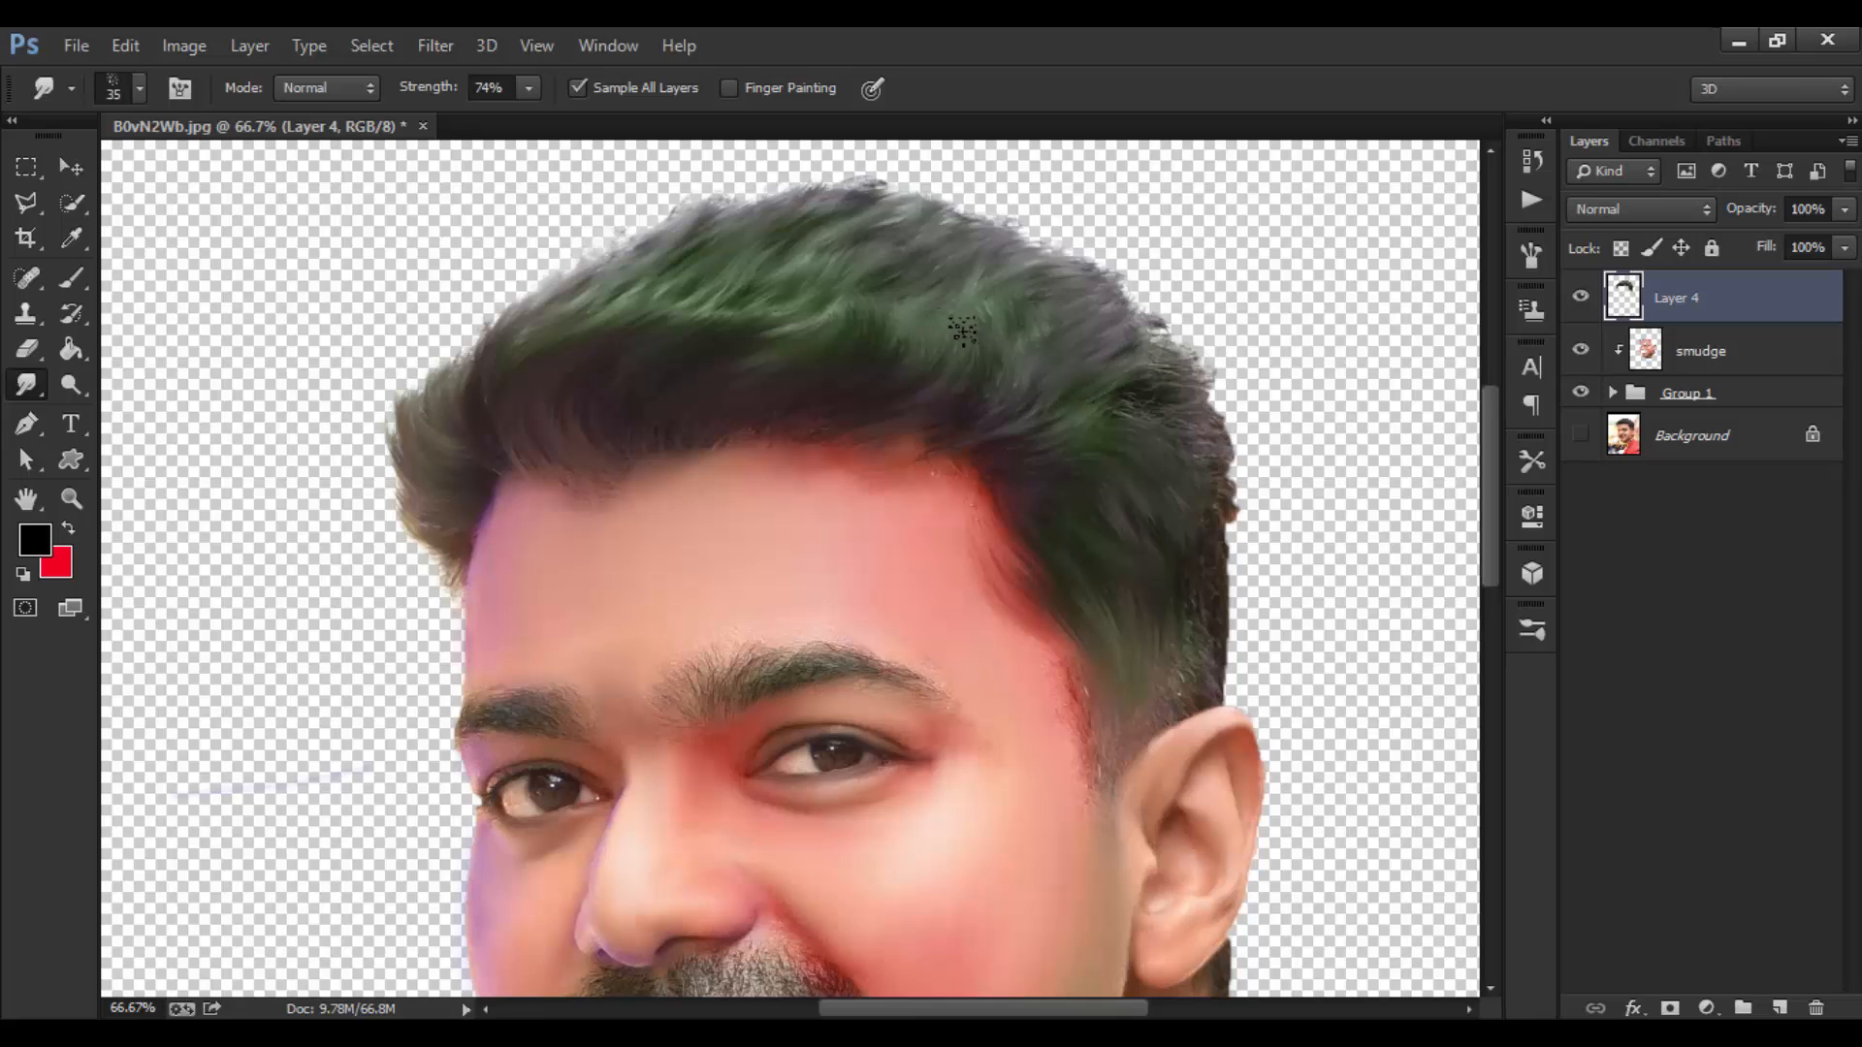
# Smudge the hair at the back of the head down to the ear, reducing the brush to 25 px.
pyautogui.moveTo(1096, 407)
pyautogui.mouseDown()
pyautogui.moveTo(1169, 418)
pyautogui.moveTo(1200, 462)
pyautogui.moveTo(1126, 413)
pyautogui.moveTo(1184, 385)
pyautogui.moveTo(1152, 320)
pyautogui.mouseUp()
pyautogui.moveTo(1181, 414)
pyautogui.mouseDown()
pyautogui.moveTo(1236, 552)
pyautogui.moveTo(1212, 501)
pyautogui.moveTo(1200, 548)
pyautogui.mouseUp()
pyautogui.moveTo(1224, 662)
pyautogui.mouseDown()
pyautogui.moveTo(1207, 684)
pyautogui.moveTo(1219, 569)
pyautogui.mouseUp()
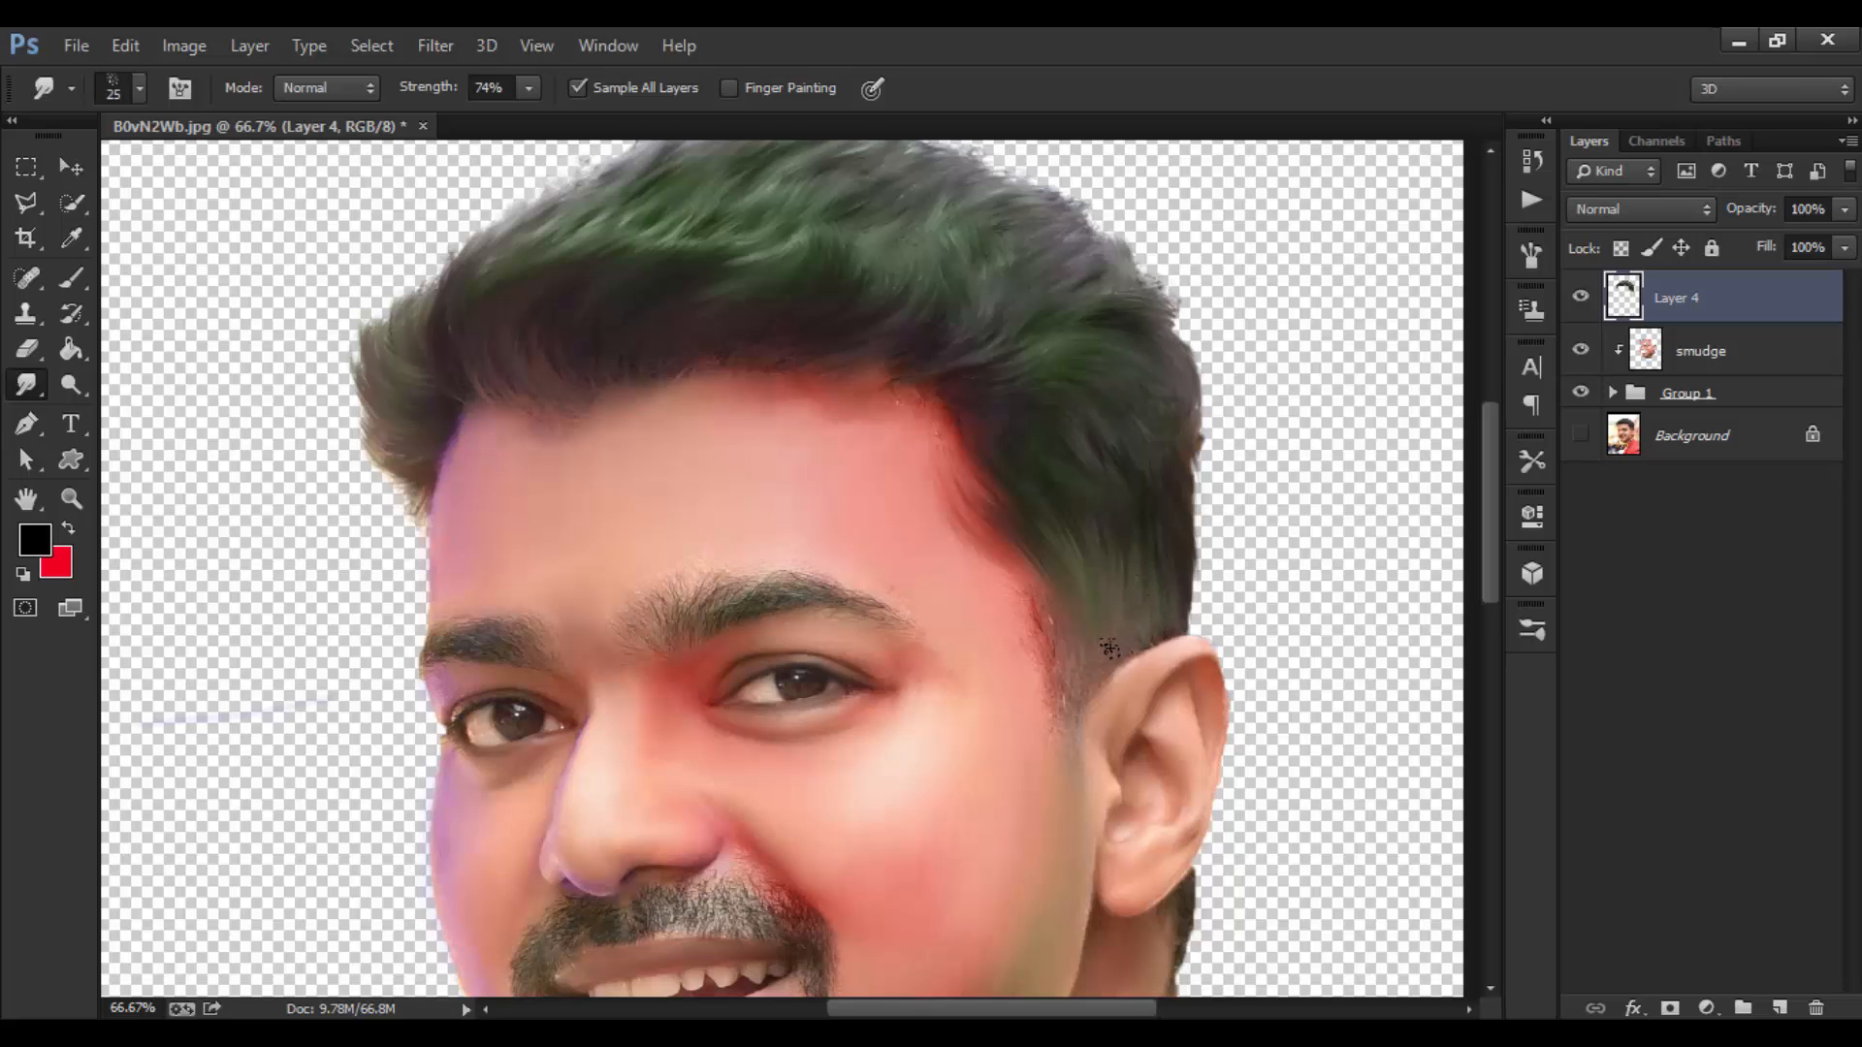
# Smudge the sideburn hairline down toward the ear with a larger brush and undo the trial stroke on the forehead hairline.
pyautogui.press(']')
pyautogui.moveTo(1051, 644); pyautogui.dragTo(1064, 696)
pyautogui.moveTo(1019, 575); pyautogui.dragTo(1075, 707)
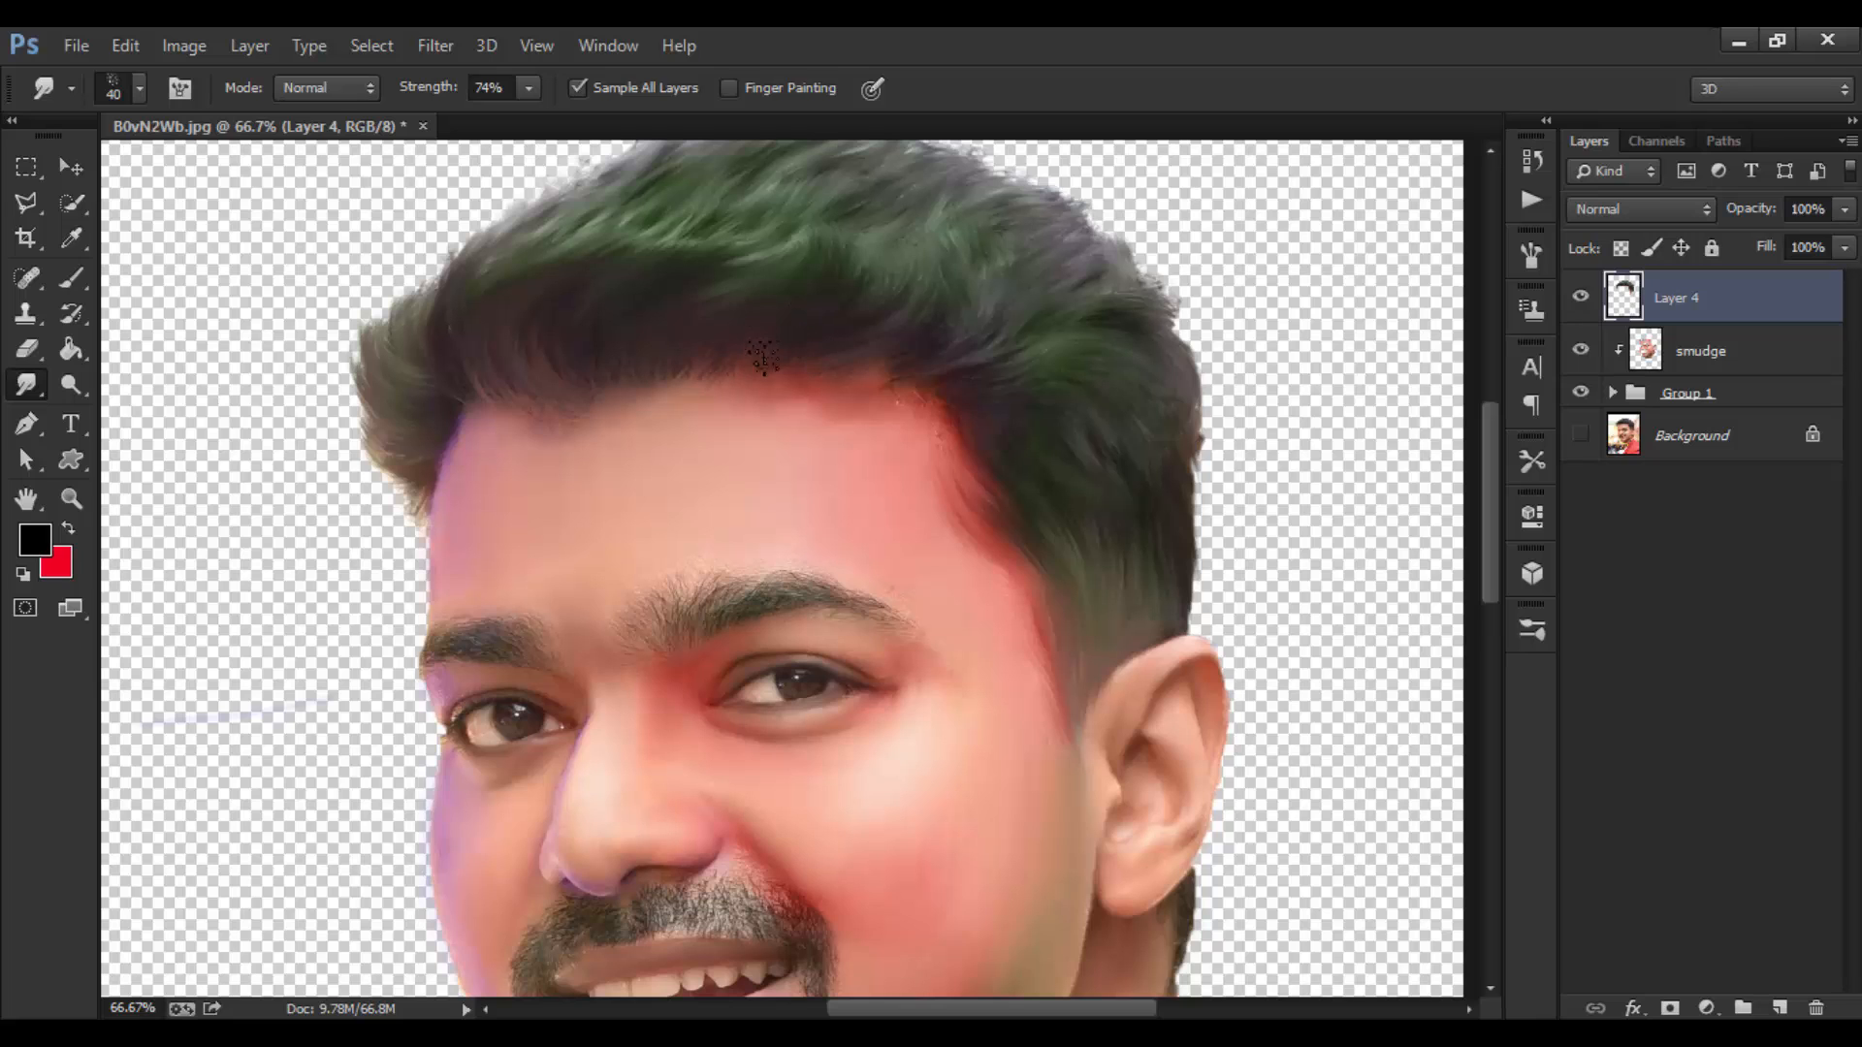
pyautogui.hotkey('ctrl', 'z')
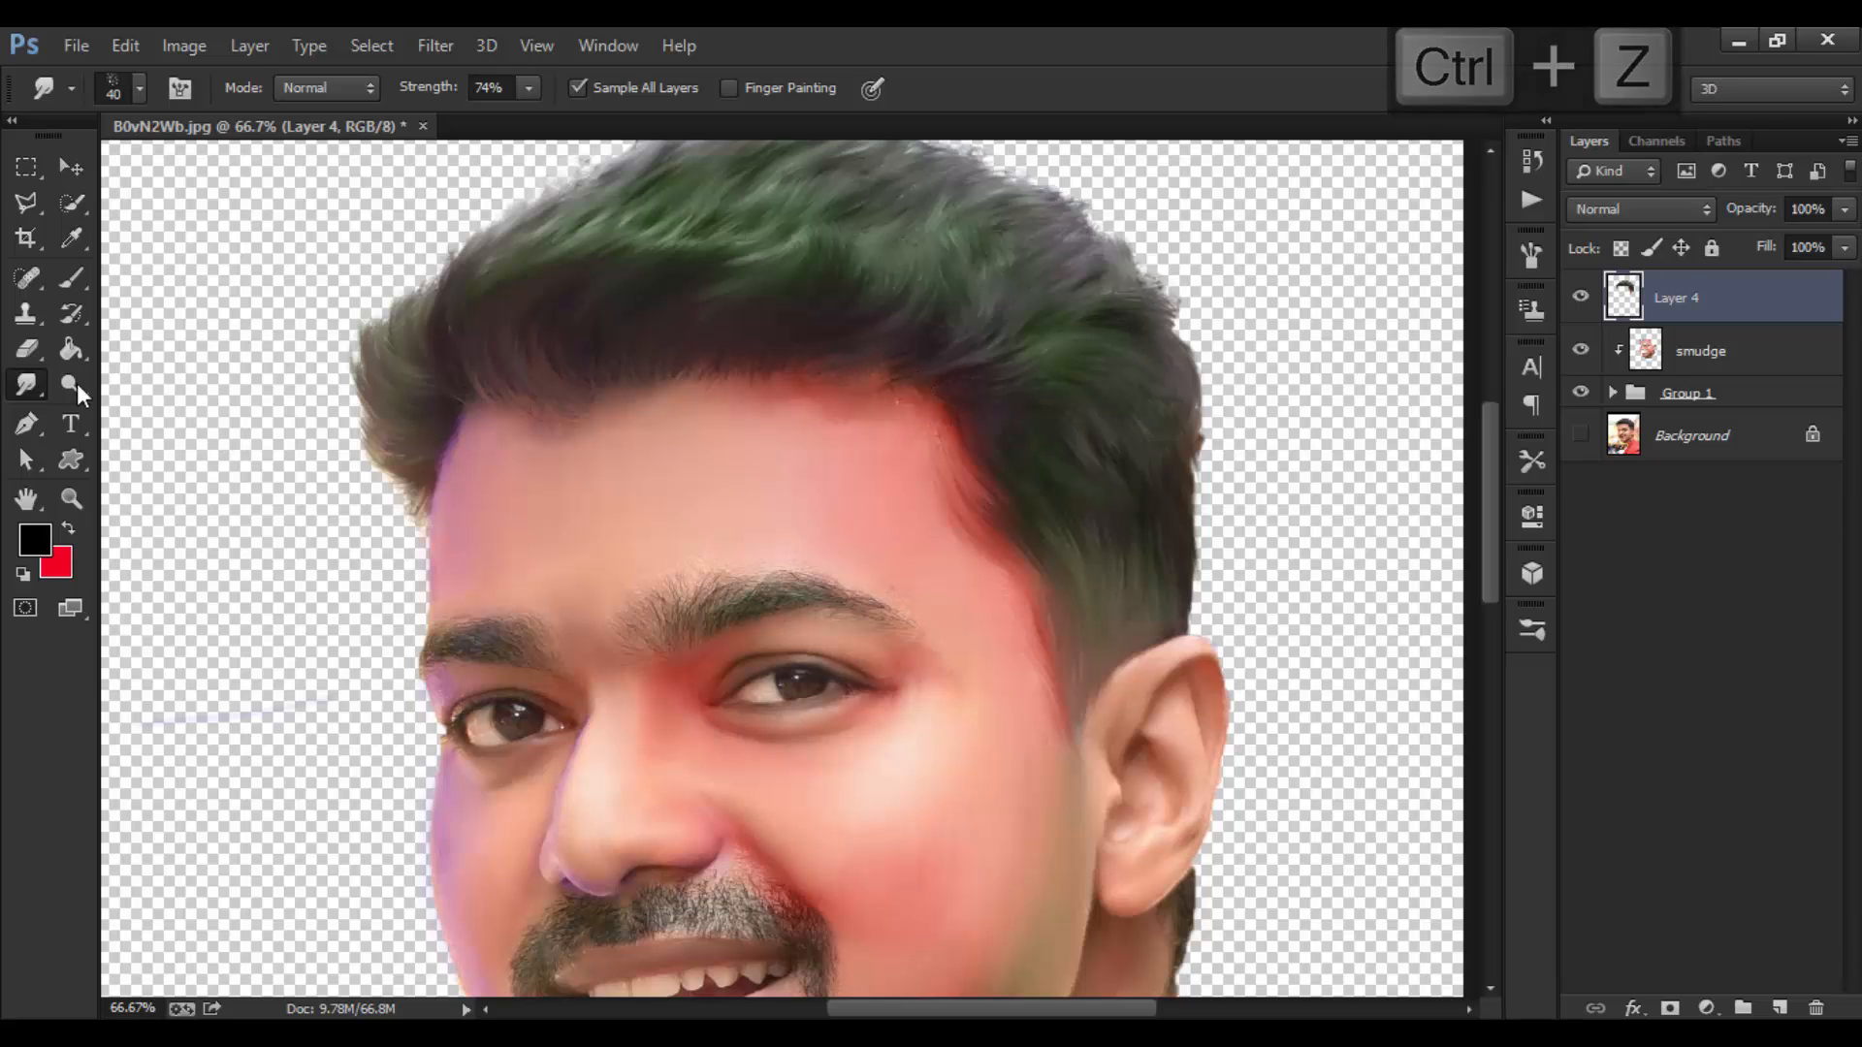
# Choose the 90 px textured brush preset for the Smudge tool and reduce its size to 45 px.
pyautogui.click(140, 88)
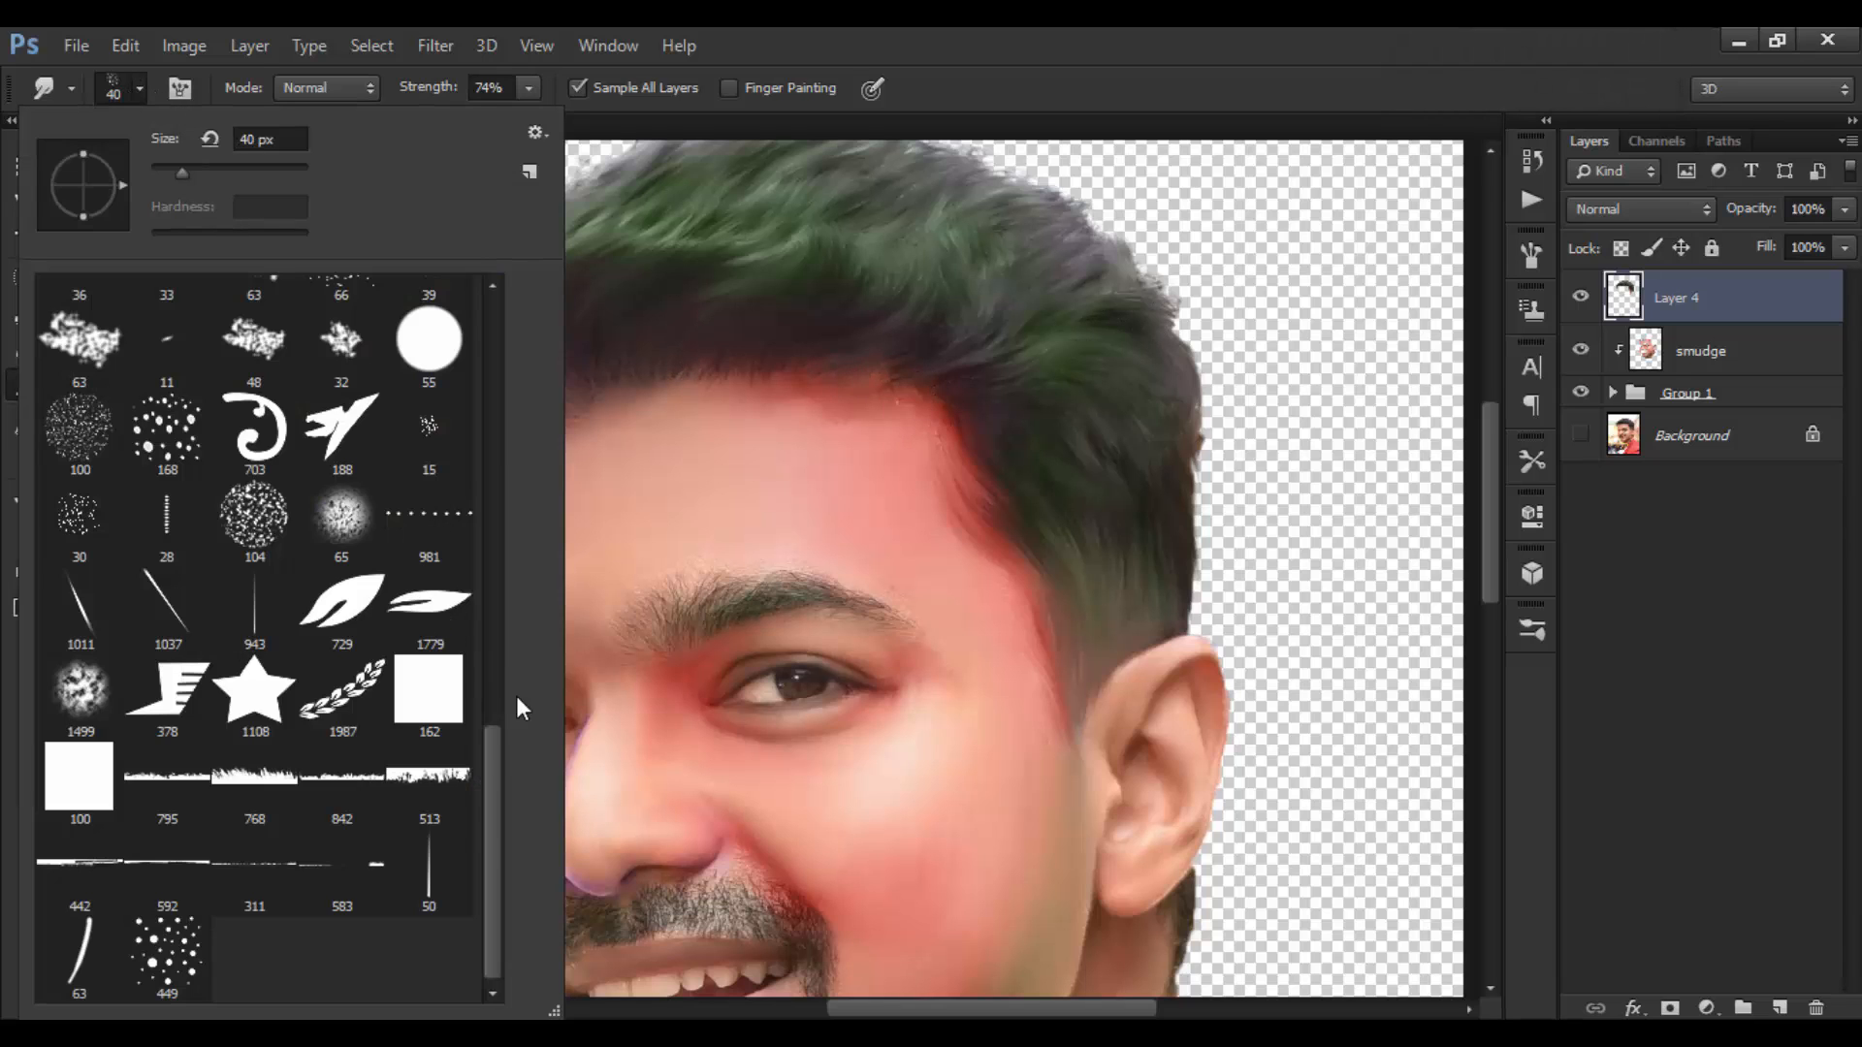
pyautogui.scroll(5, 502, 637)
pyautogui.click(342, 635)
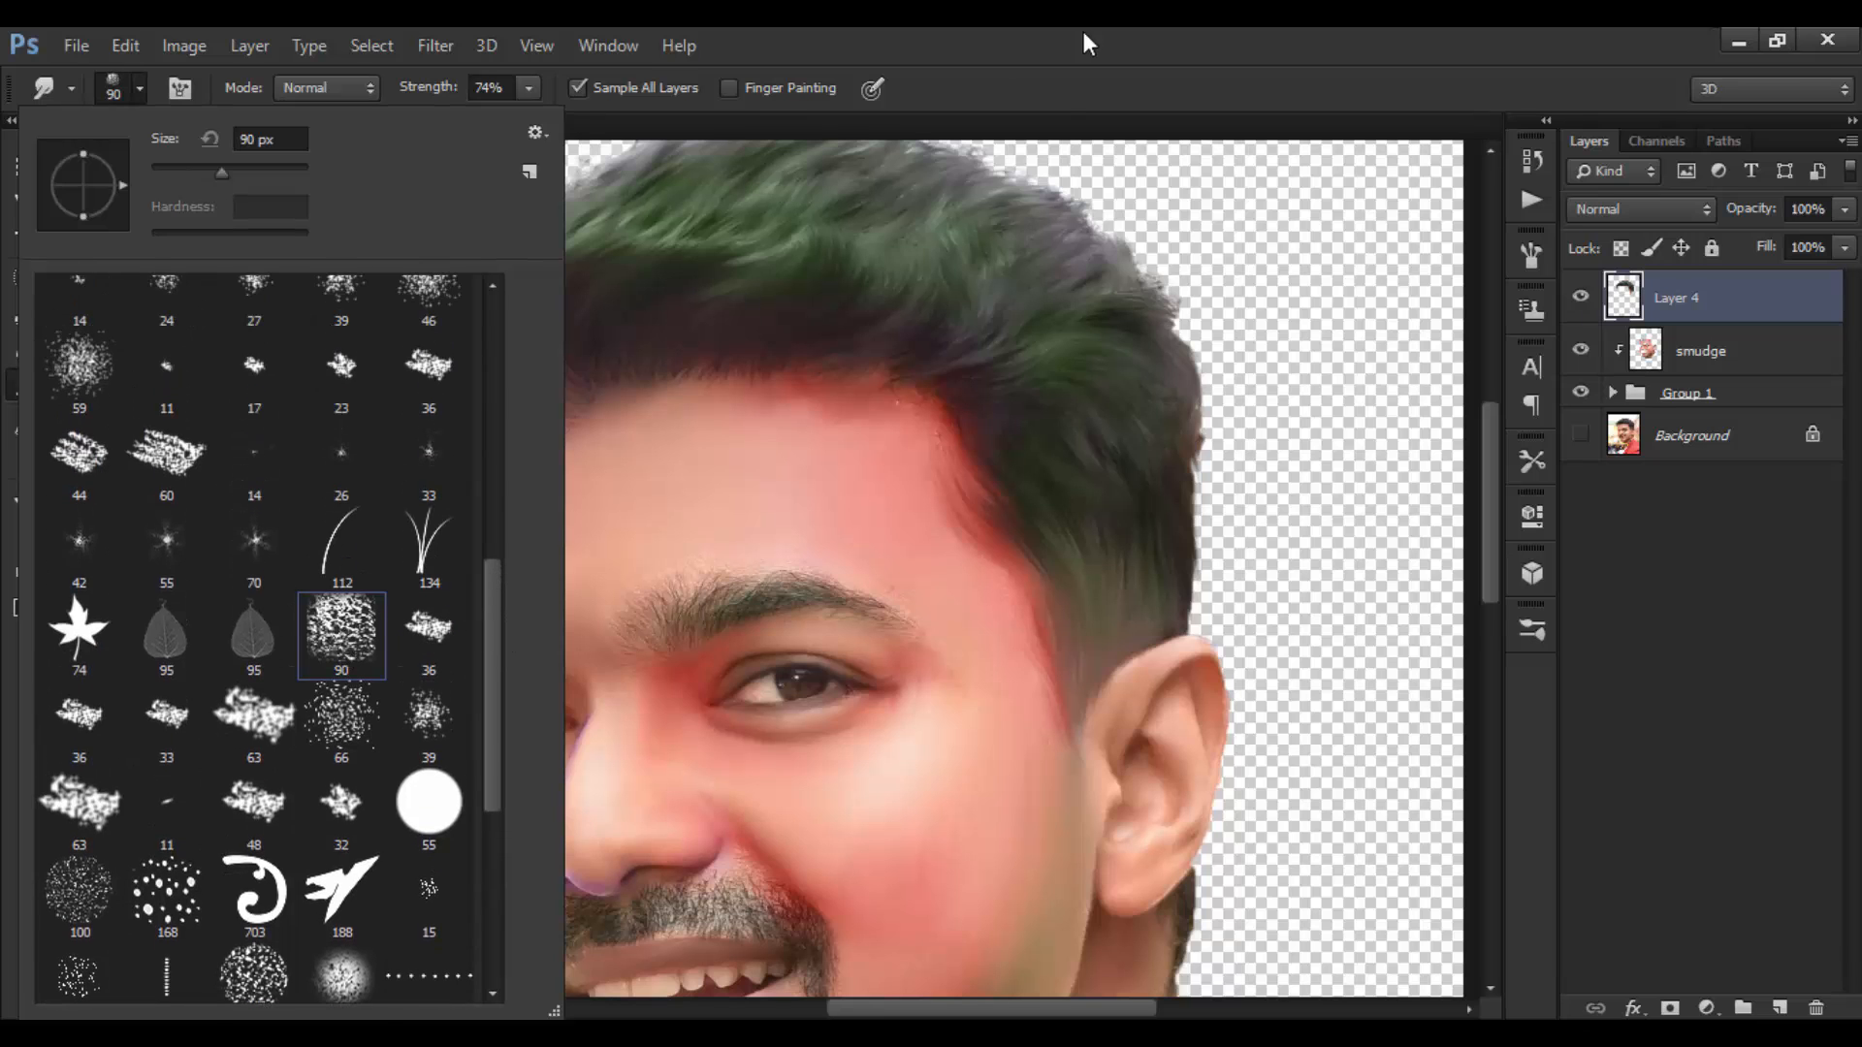
pyautogui.click(1072, 63)
pyautogui.press('[')
pyautogui.press('[')
pyautogui.press('[')
pyautogui.press('[')
pyautogui.press('[')
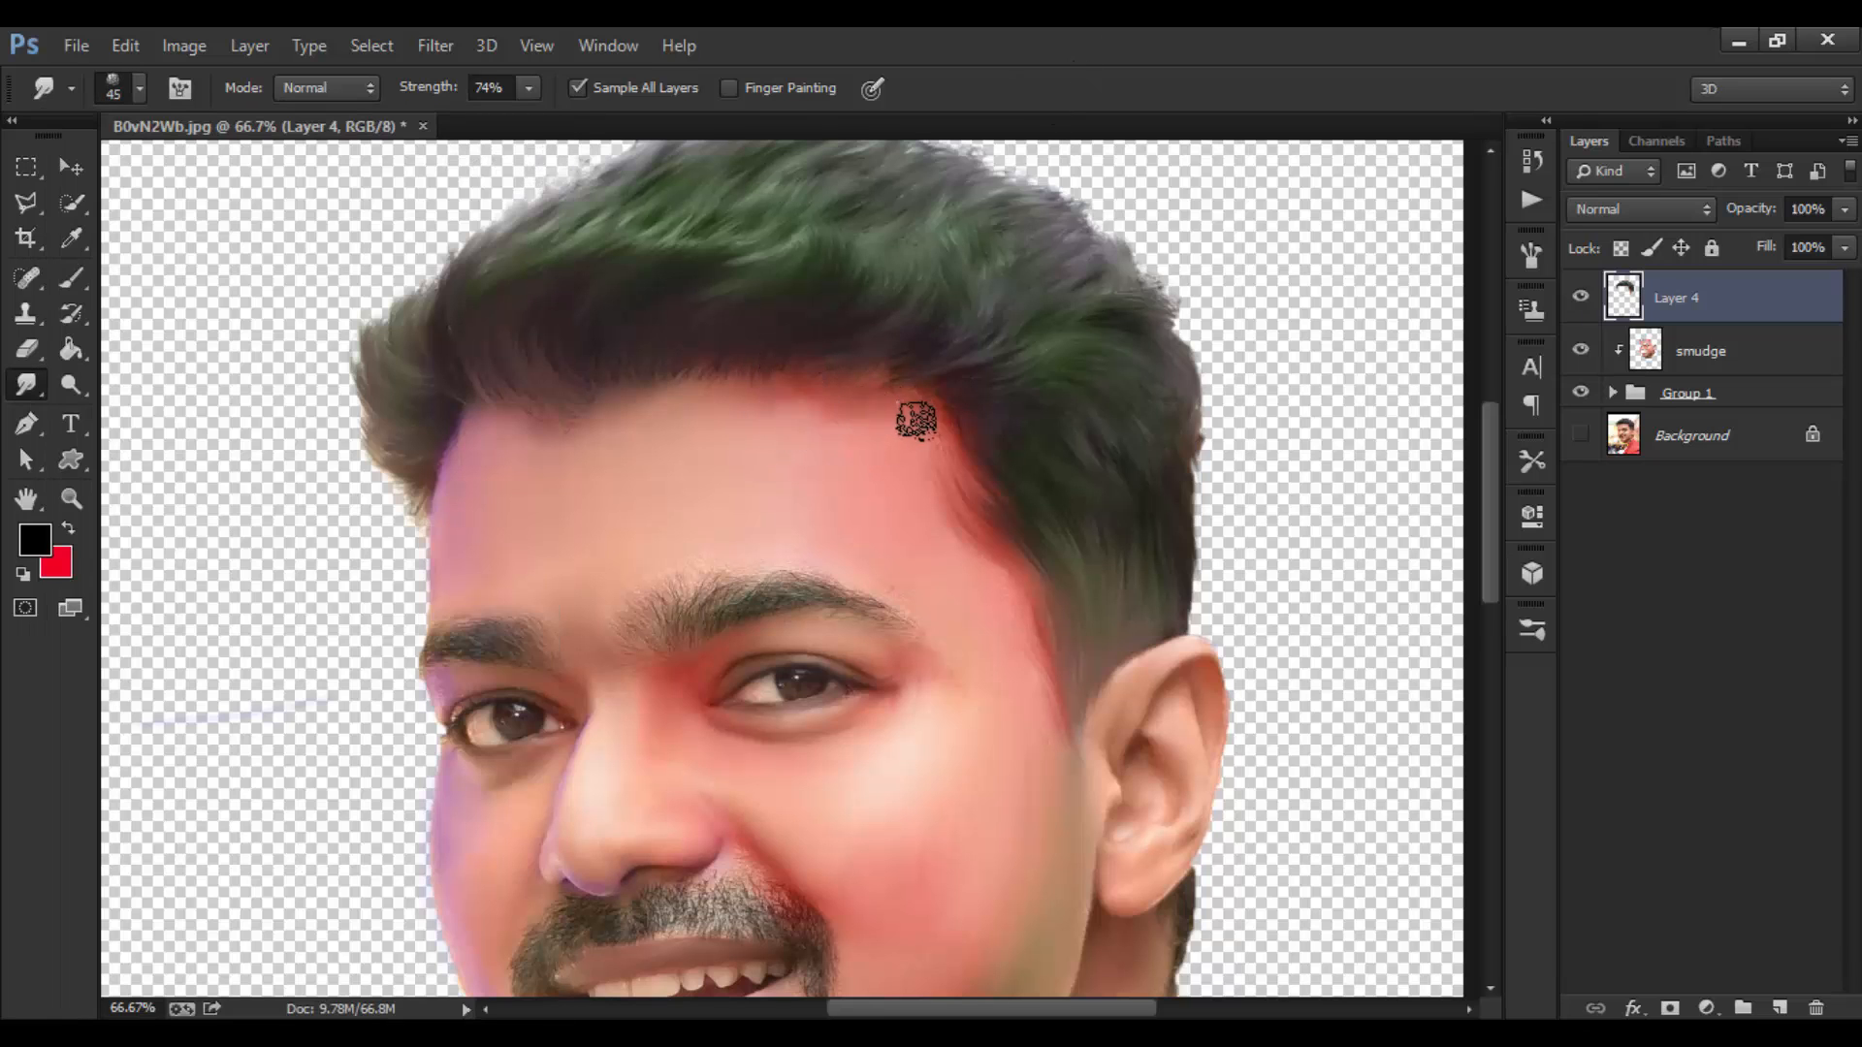
# Undo the last stroke, set the smudge strength to 25%, and blend the forehead hairline, enlarging the brush to 60 px.
pyautogui.hotkey('ctrl', 'z')
pyautogui.moveTo(427, 93)
pyautogui.mouseDown()
pyautogui.moveTo(323, 111)
pyautogui.moveTo(448, 97)
pyautogui.mouseUp()
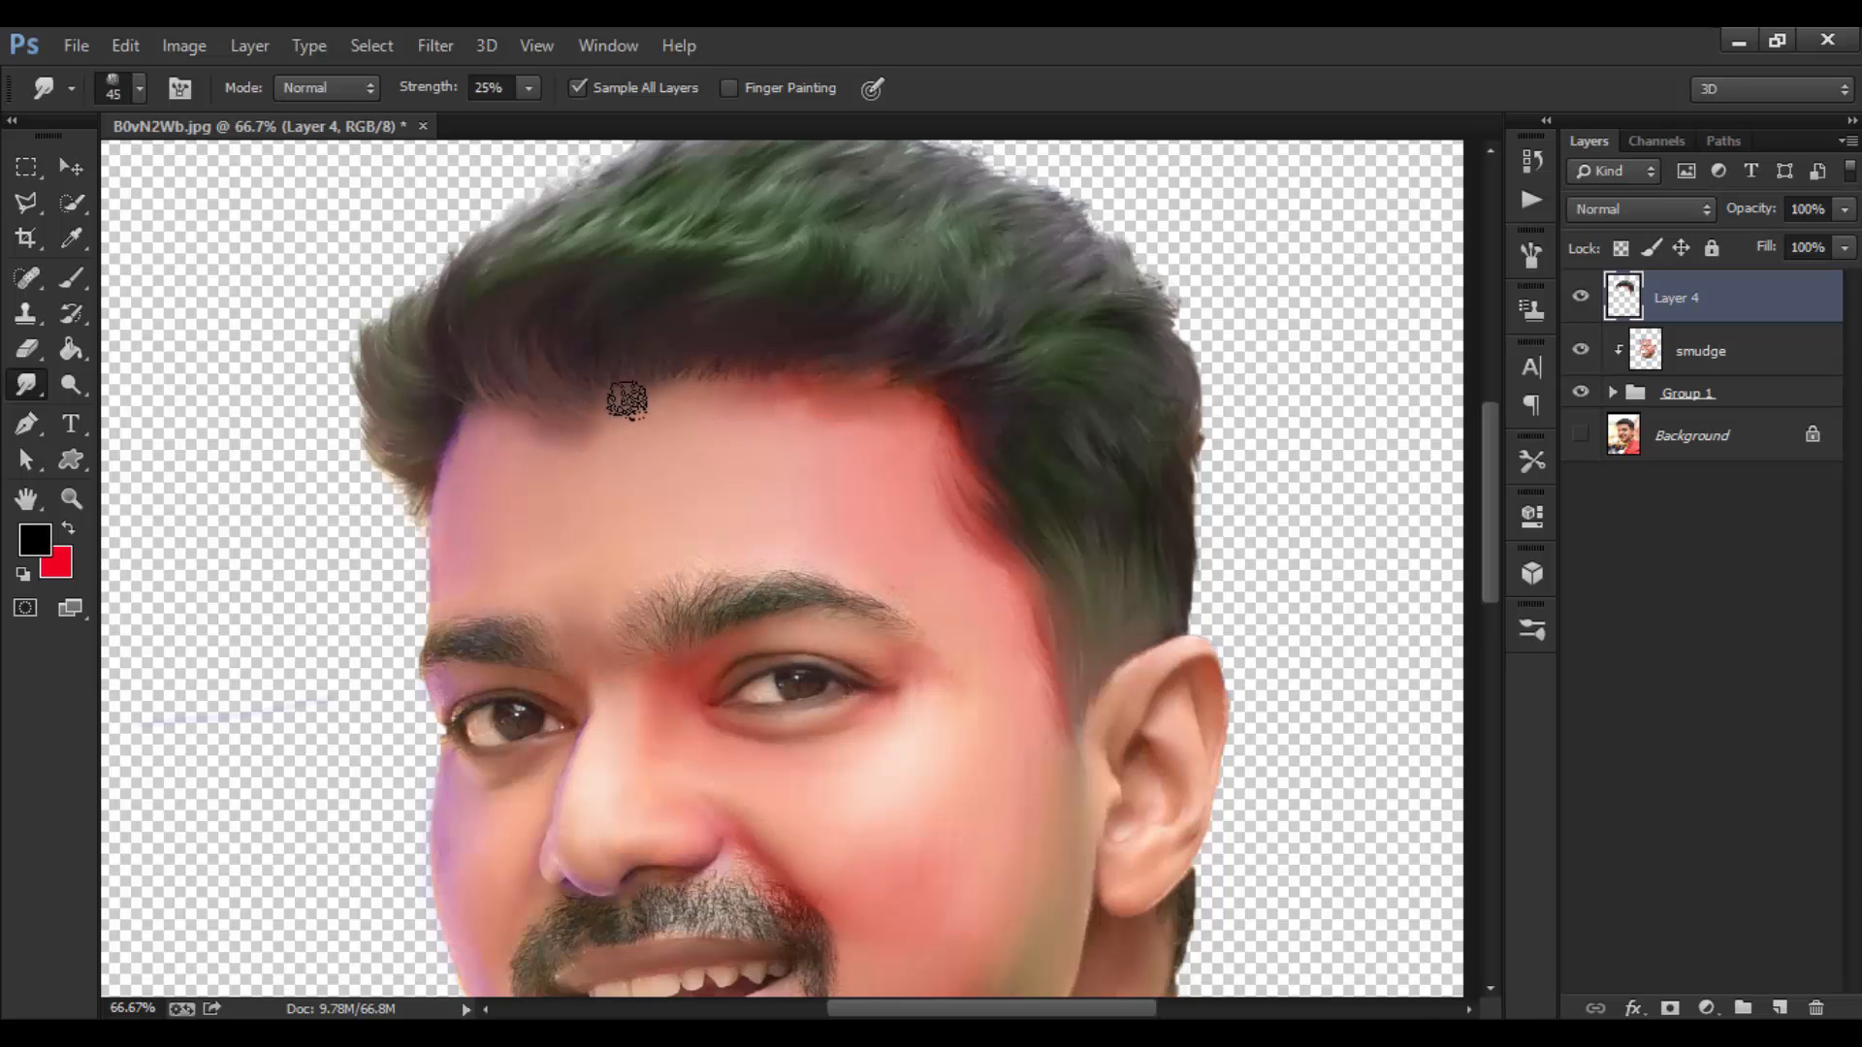
pyautogui.press(']')
pyautogui.press(']')
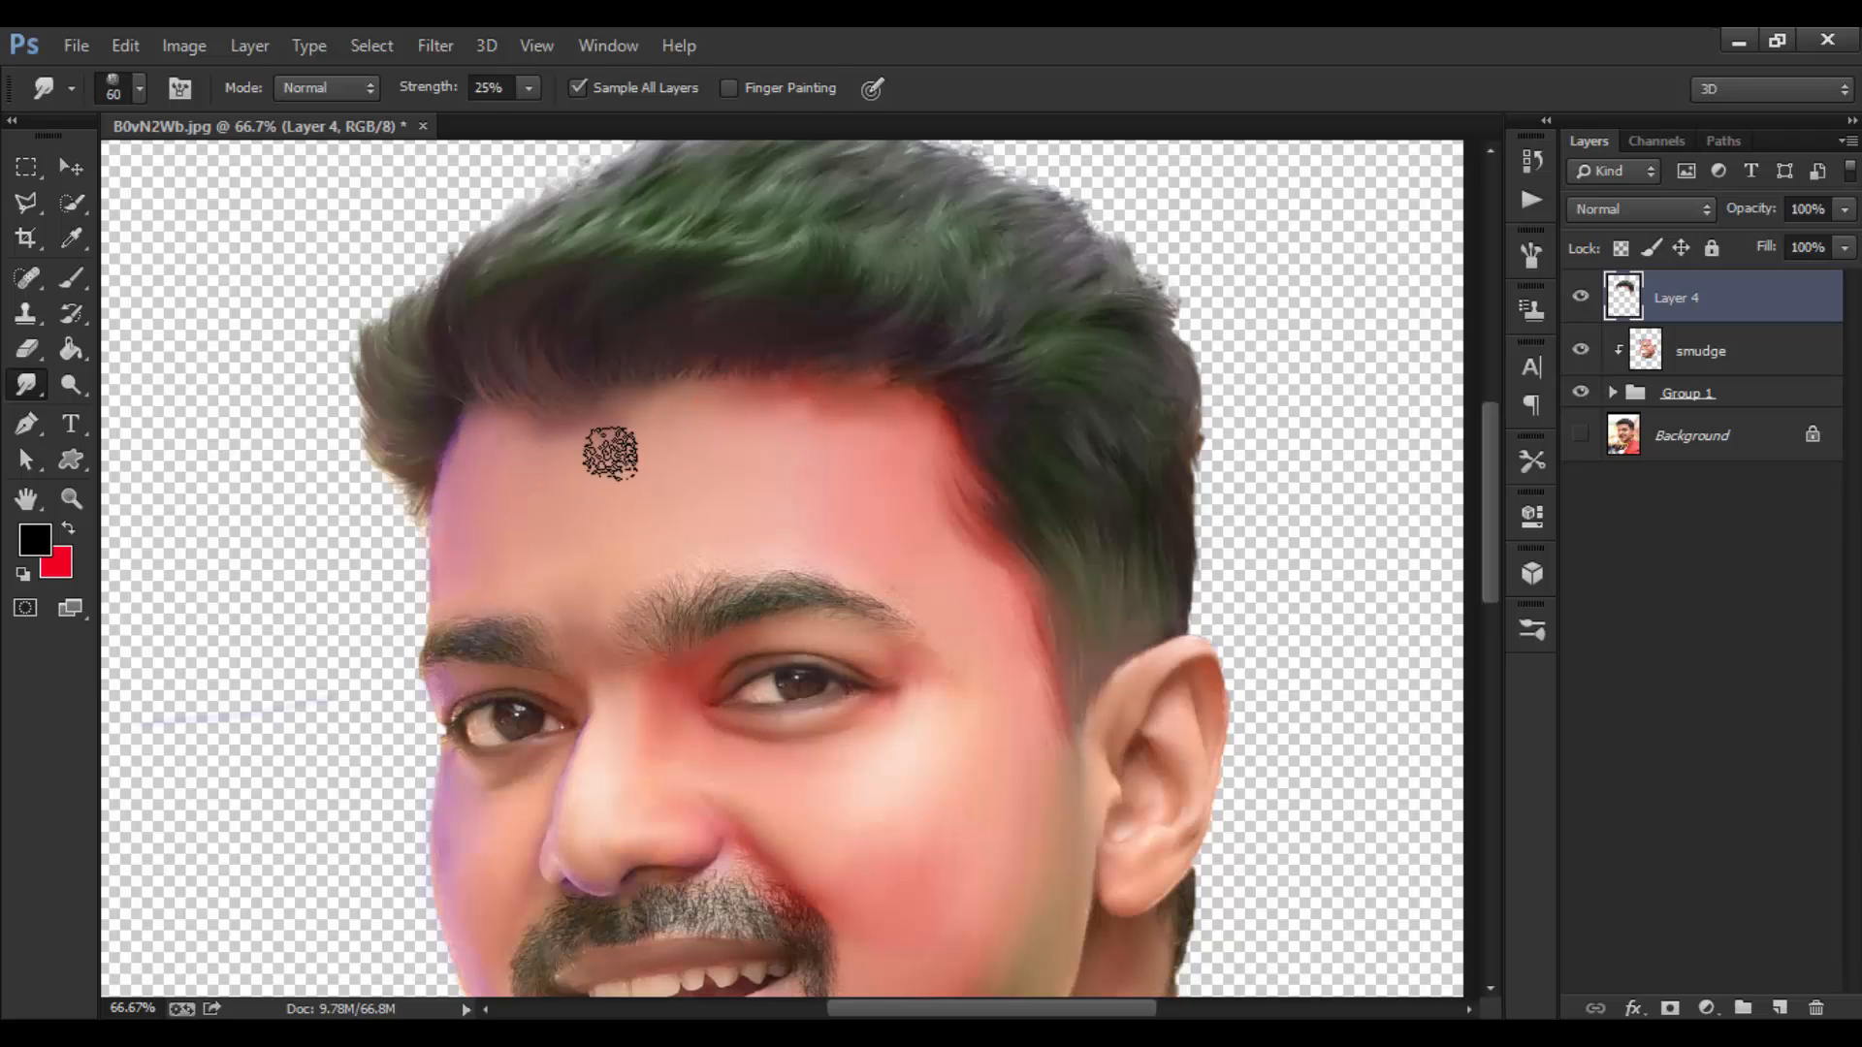
# Lower the smudge strength to 11% and blend the fringe hairline into the forehead with a 35 px brush.
pyautogui.moveTo(439, 94); pyautogui.dragTo(411, 102)
pyautogui.press('[')
pyautogui.press('[')
pyautogui.press('[')
pyautogui.press('[')
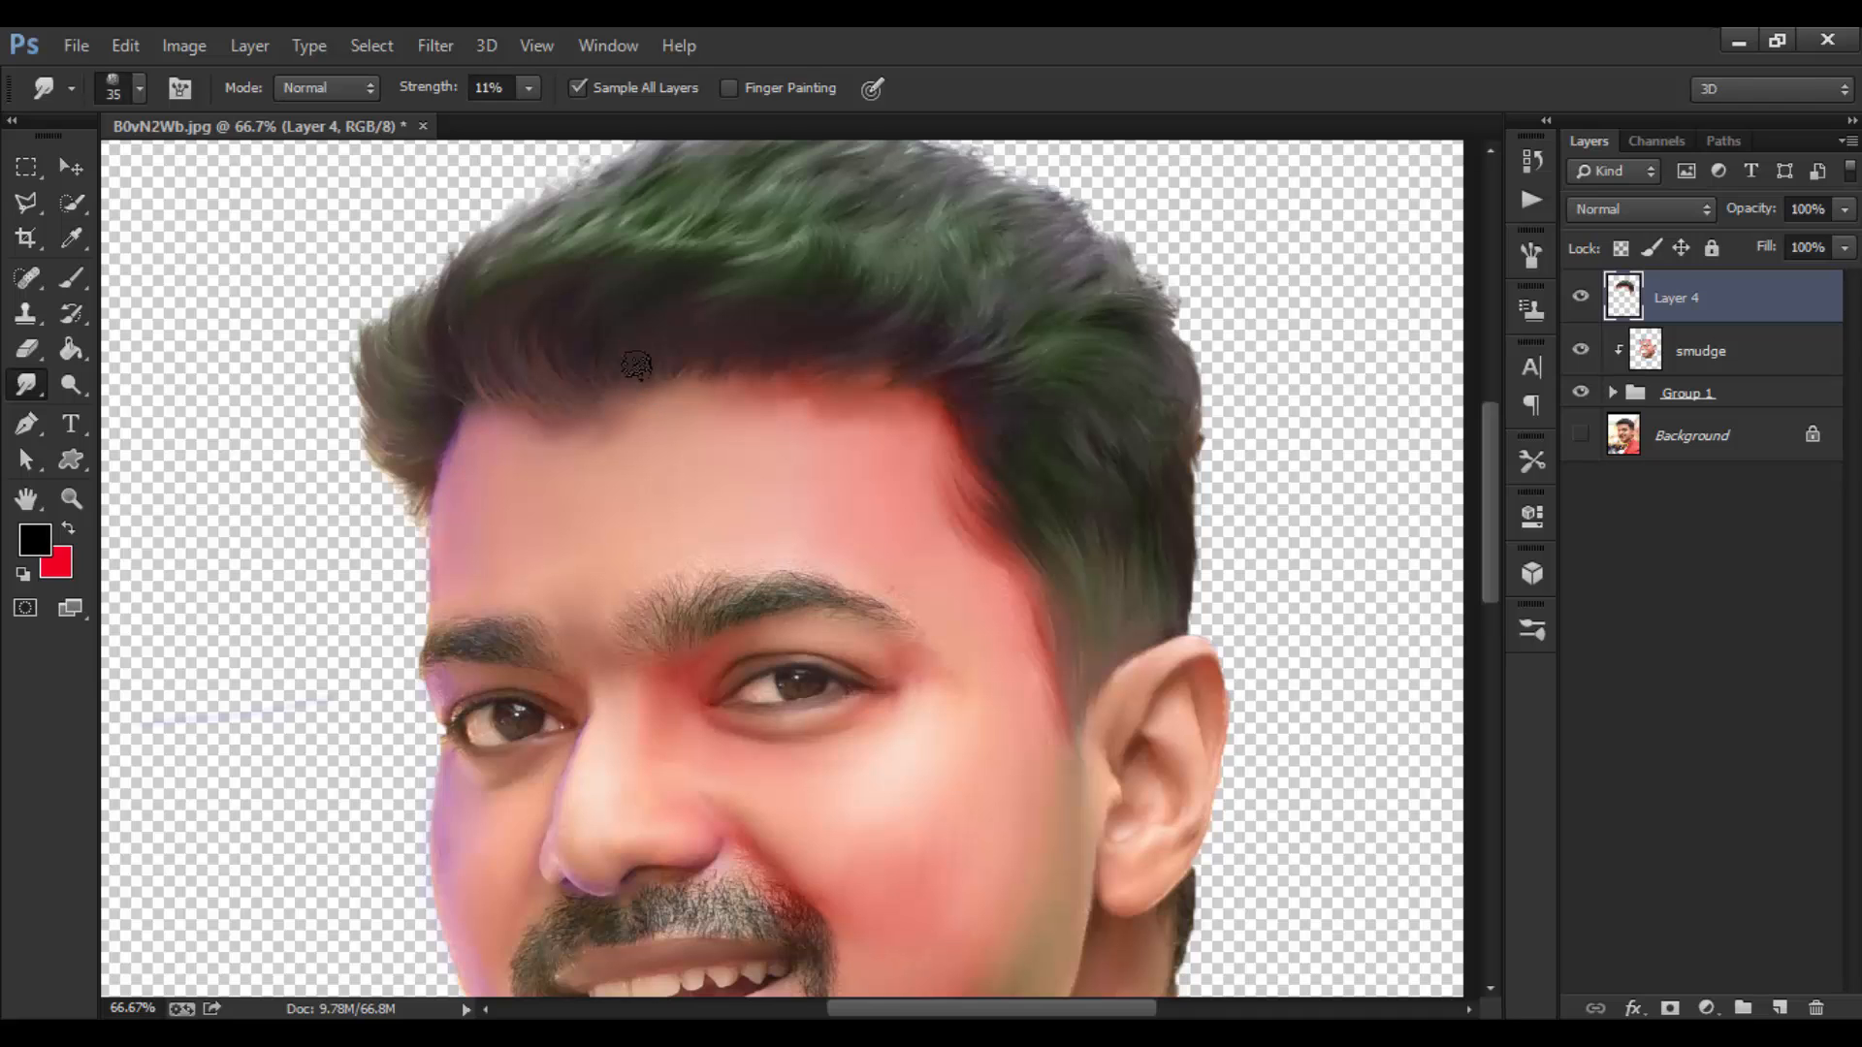
# Blend the sideburn hairline in front of the ear with a 45 px brush, then reduce the brush to 30 px.
pyautogui.press(']')
pyautogui.moveTo(1008, 775); pyautogui.dragTo(985, 574)
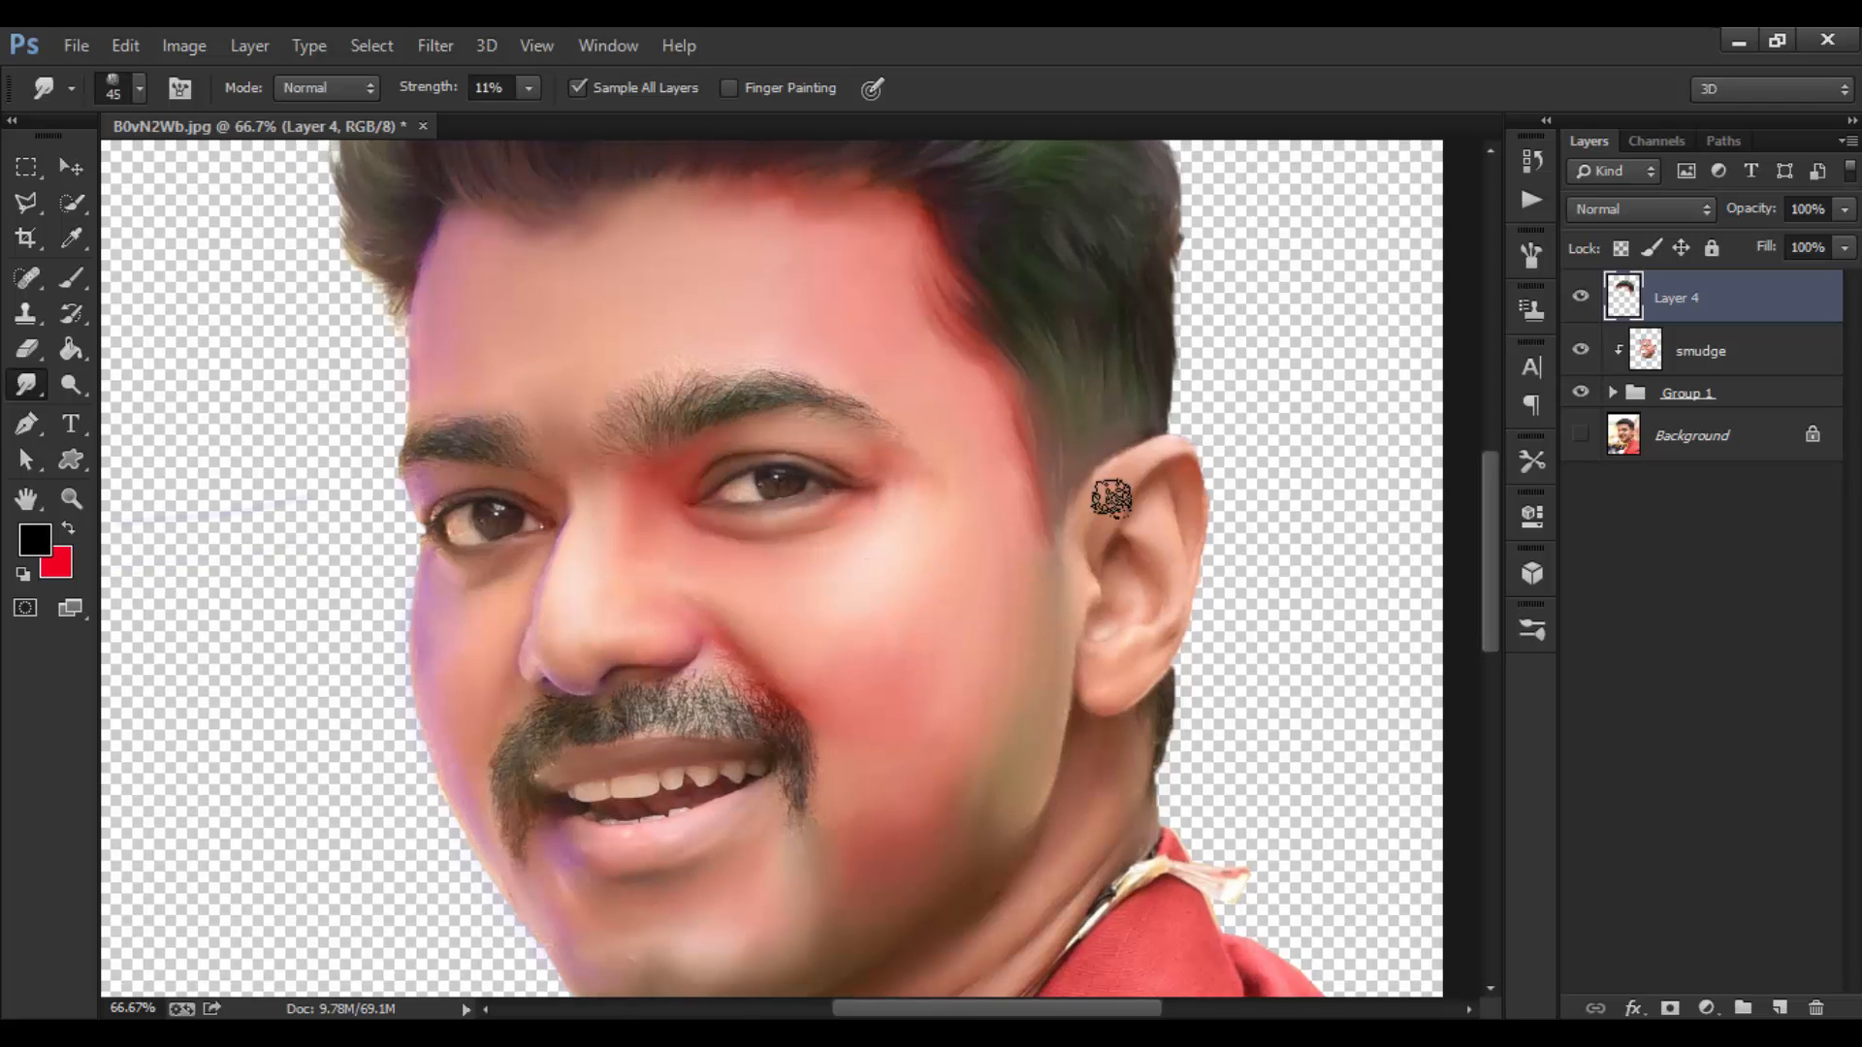
pyautogui.press('[')
pyautogui.press('[')
pyautogui.press('[')
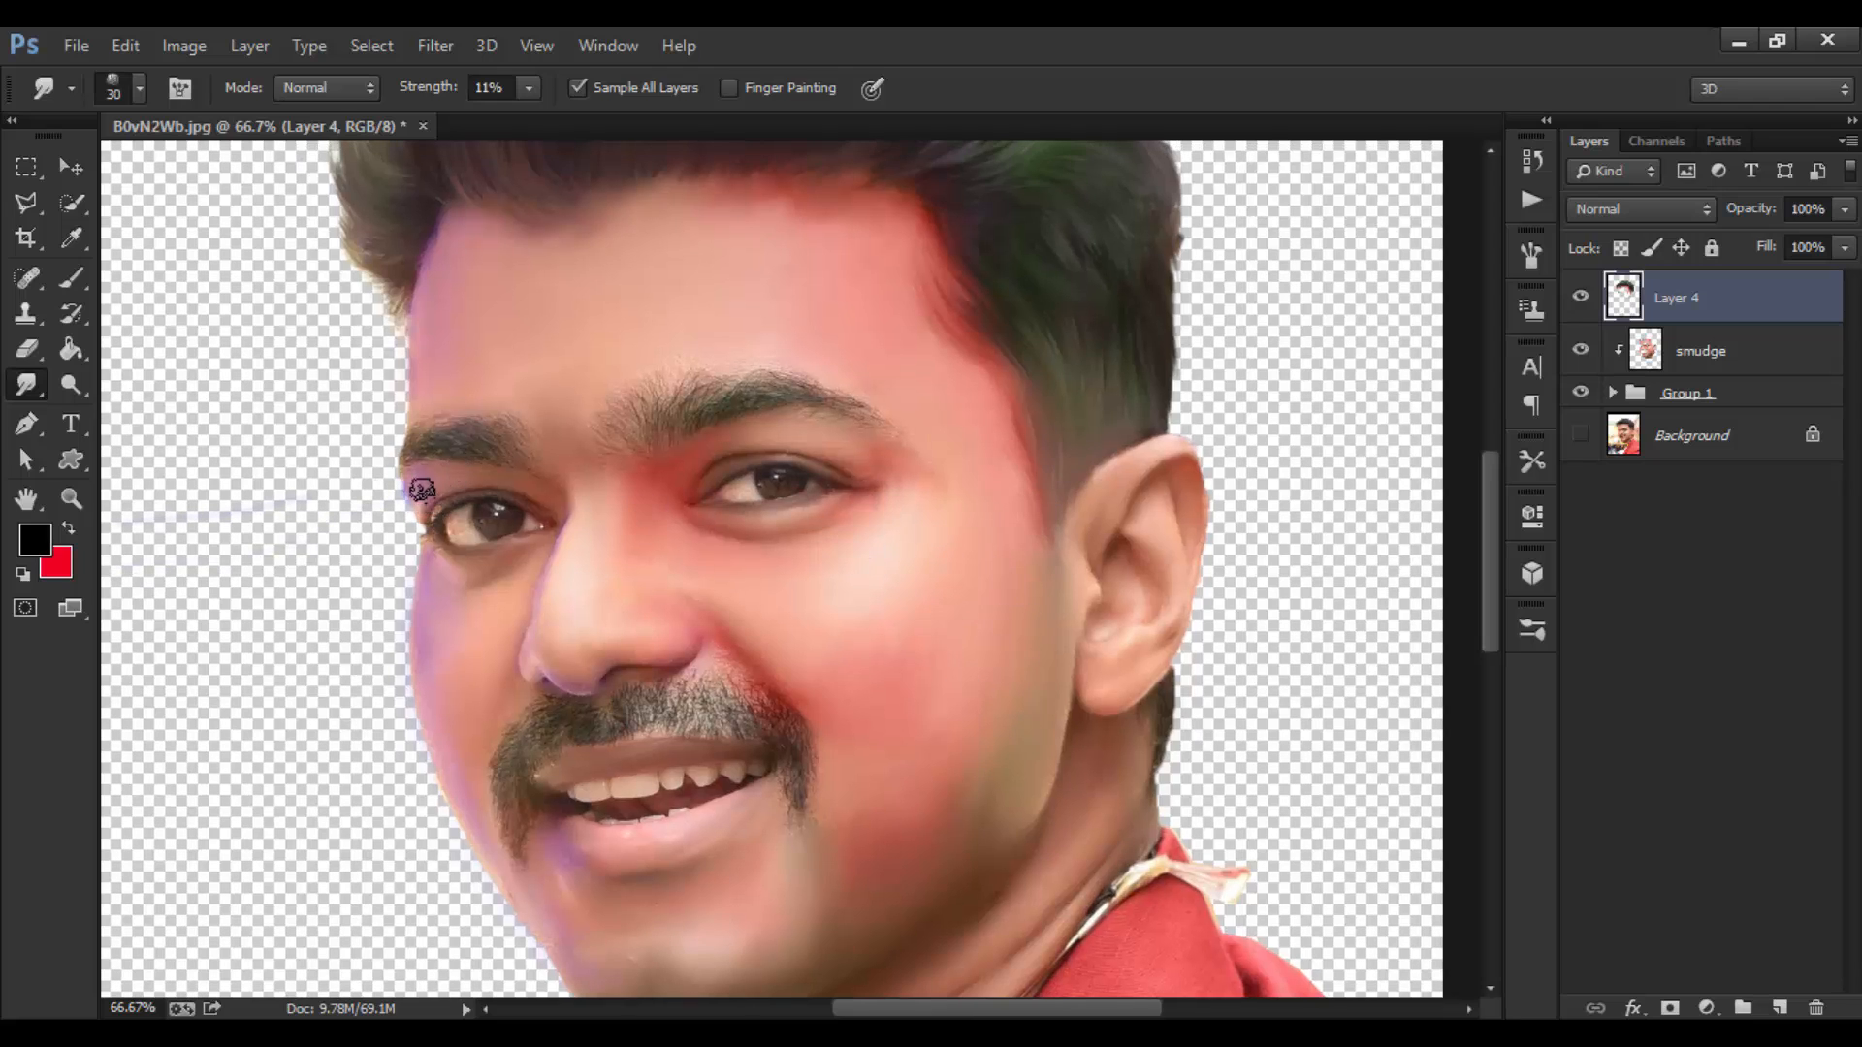
# Zoom in on the eyes at 100% and set the smudge brush to 20 px with 23% strength.
pyautogui.hotkey('ctrl', 'space')
pyautogui.click(562, 559)
pyautogui.moveTo(562, 560); pyautogui.dragTo(689, 520)
pyautogui.press('[')
pyautogui.press('[')
pyautogui.press('[')
pyautogui.moveTo(411, 97); pyautogui.dragTo(423, 97)
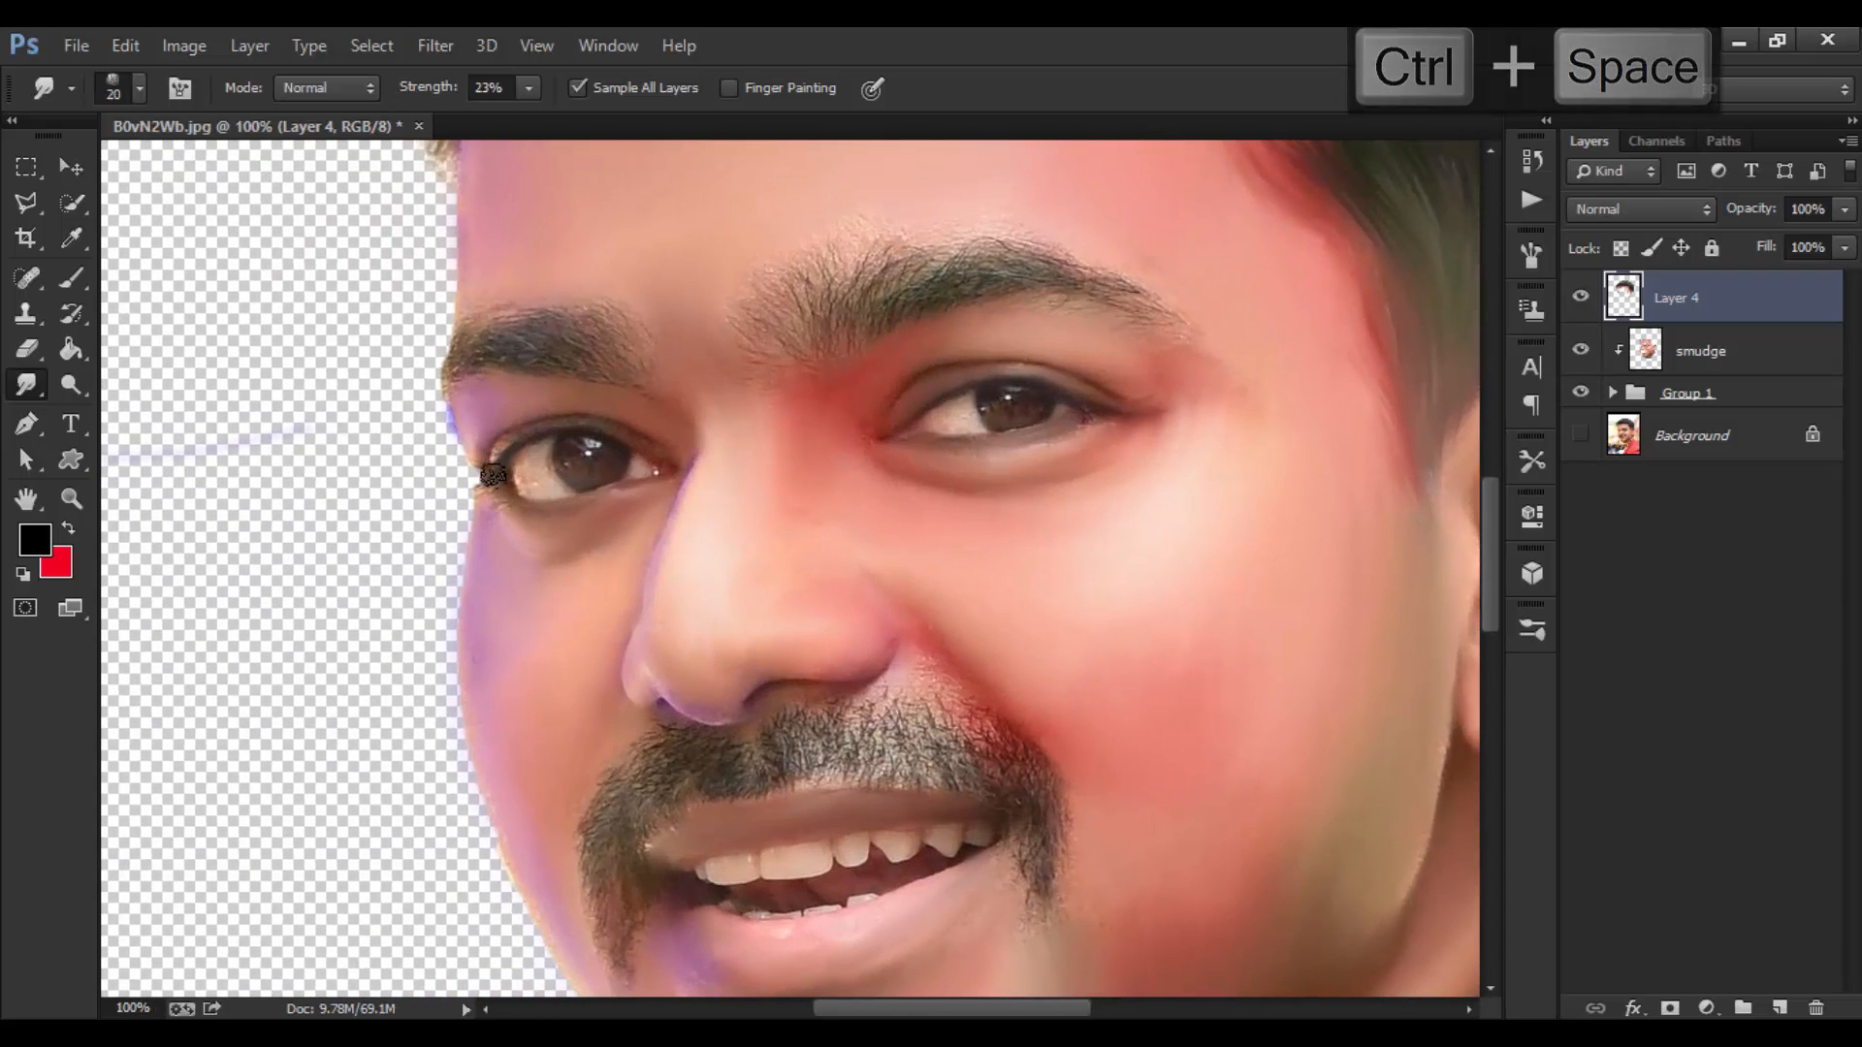
# Undo the trial stroke and smudge the outer corner of the purple-side eye with a 10 px brush at 34% strength.
pyautogui.press(']')
pyautogui.press(']')
pyautogui.hotkey('ctrl', 'z')
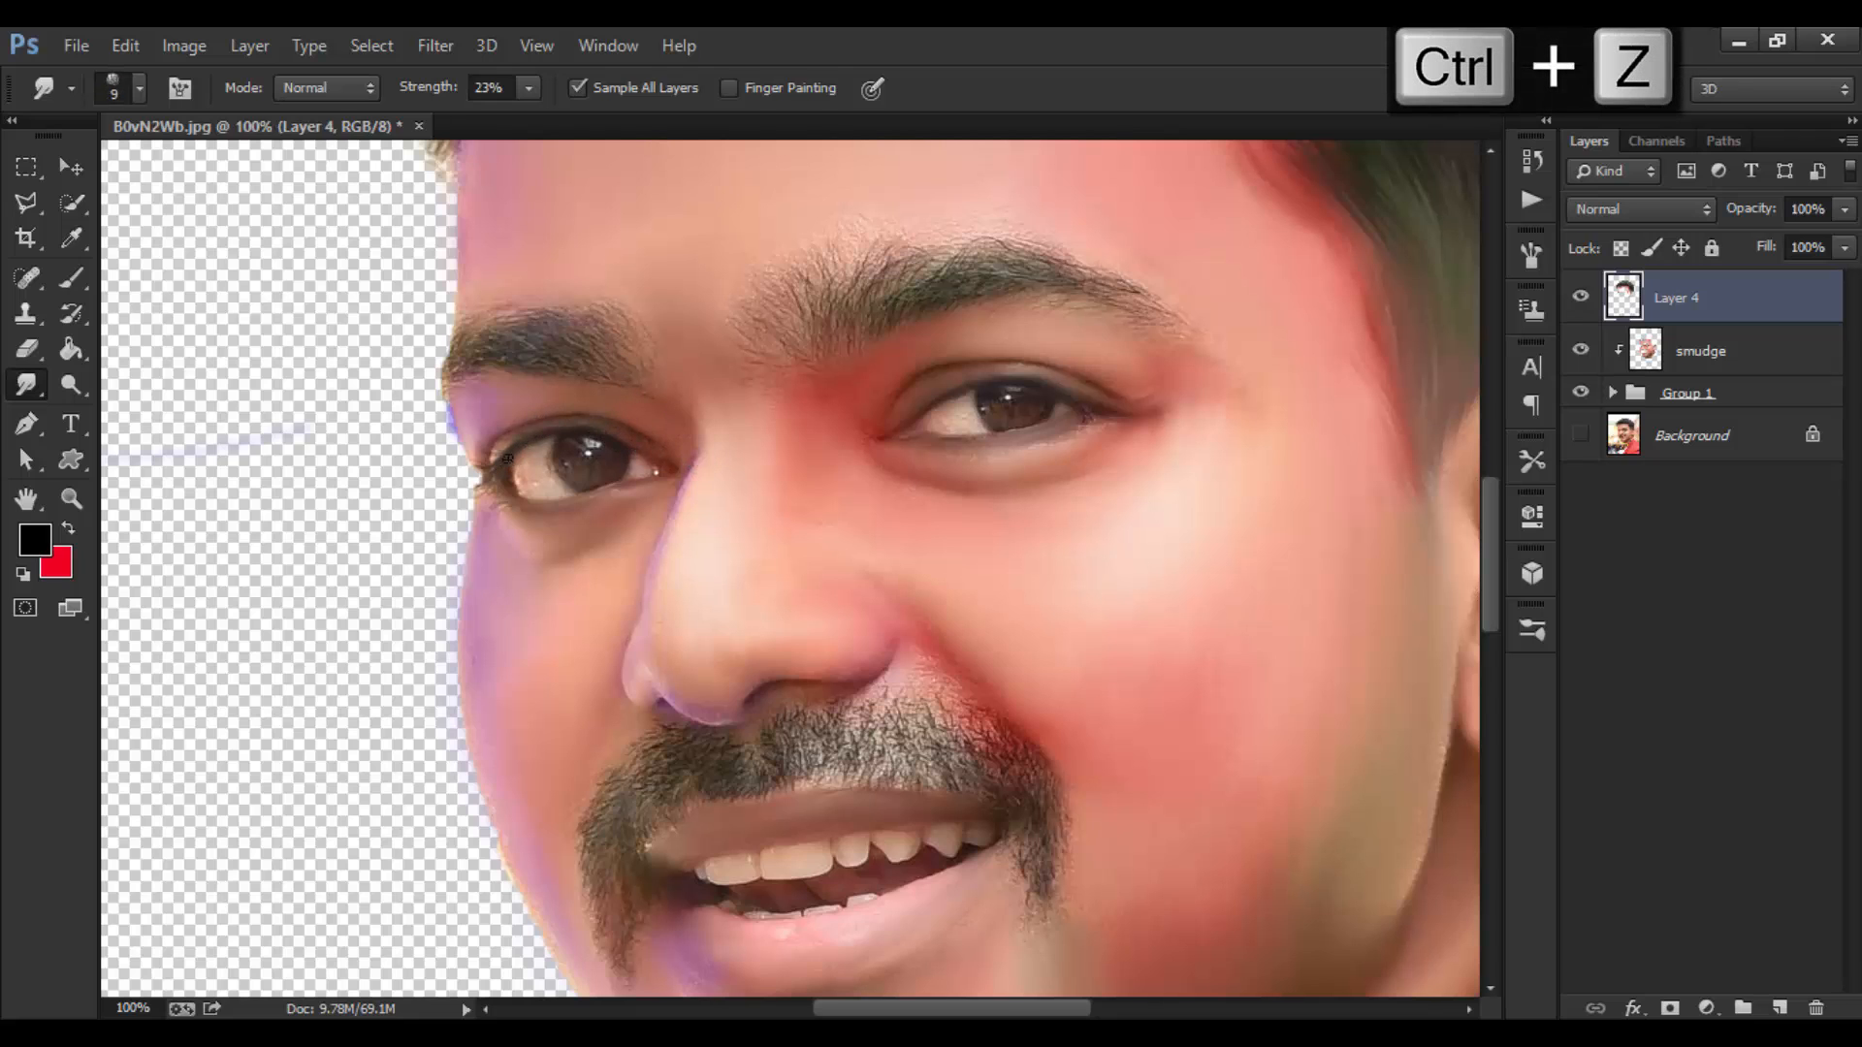
pyautogui.press(']')
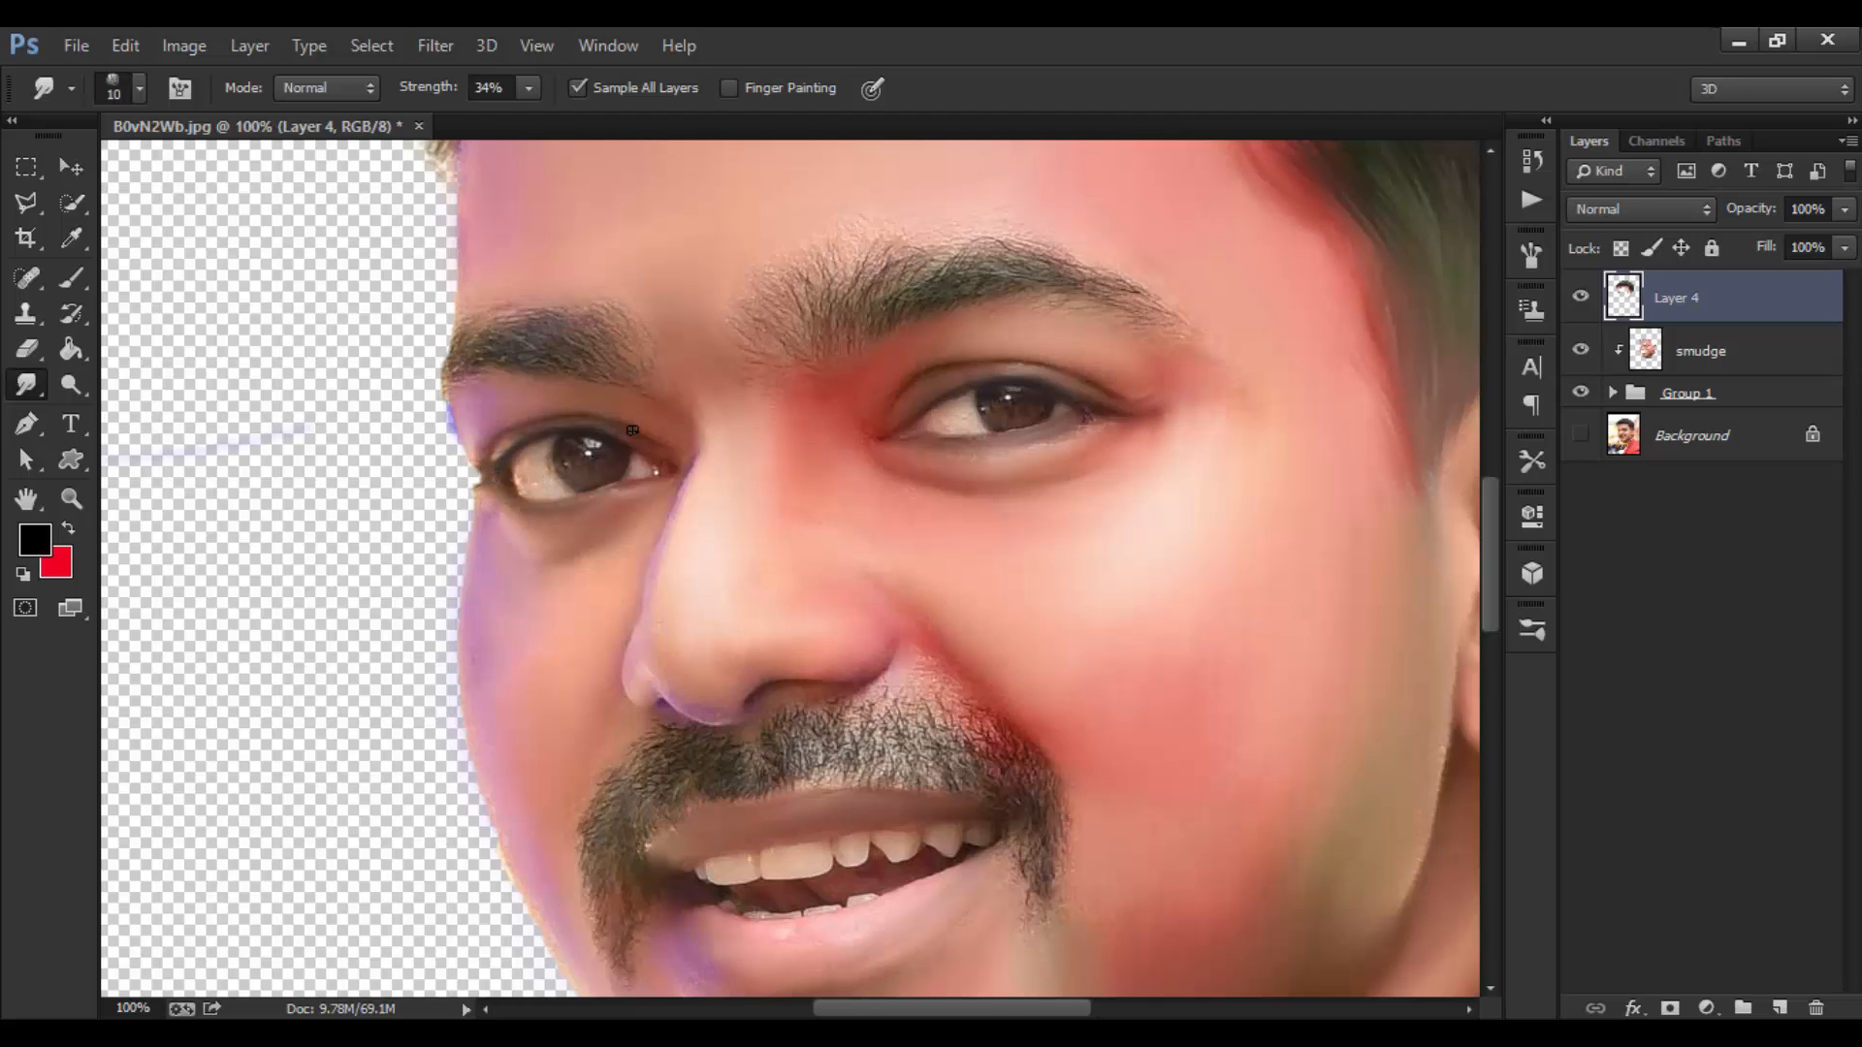
# Smooth the eyelids and skin around the eyes with short smudge strokes, varying the brush size up to 30 px.
pyautogui.press('[')
pyautogui.press(']')
pyautogui.press(']')
pyautogui.press('[')
pyautogui.press('[')
pyautogui.press('[')
pyautogui.press('[')
pyautogui.press('[')
pyautogui.press(']')
pyautogui.press('[')
pyautogui.press(']')
pyautogui.press(']')
pyautogui.press(']')
pyautogui.press(']')
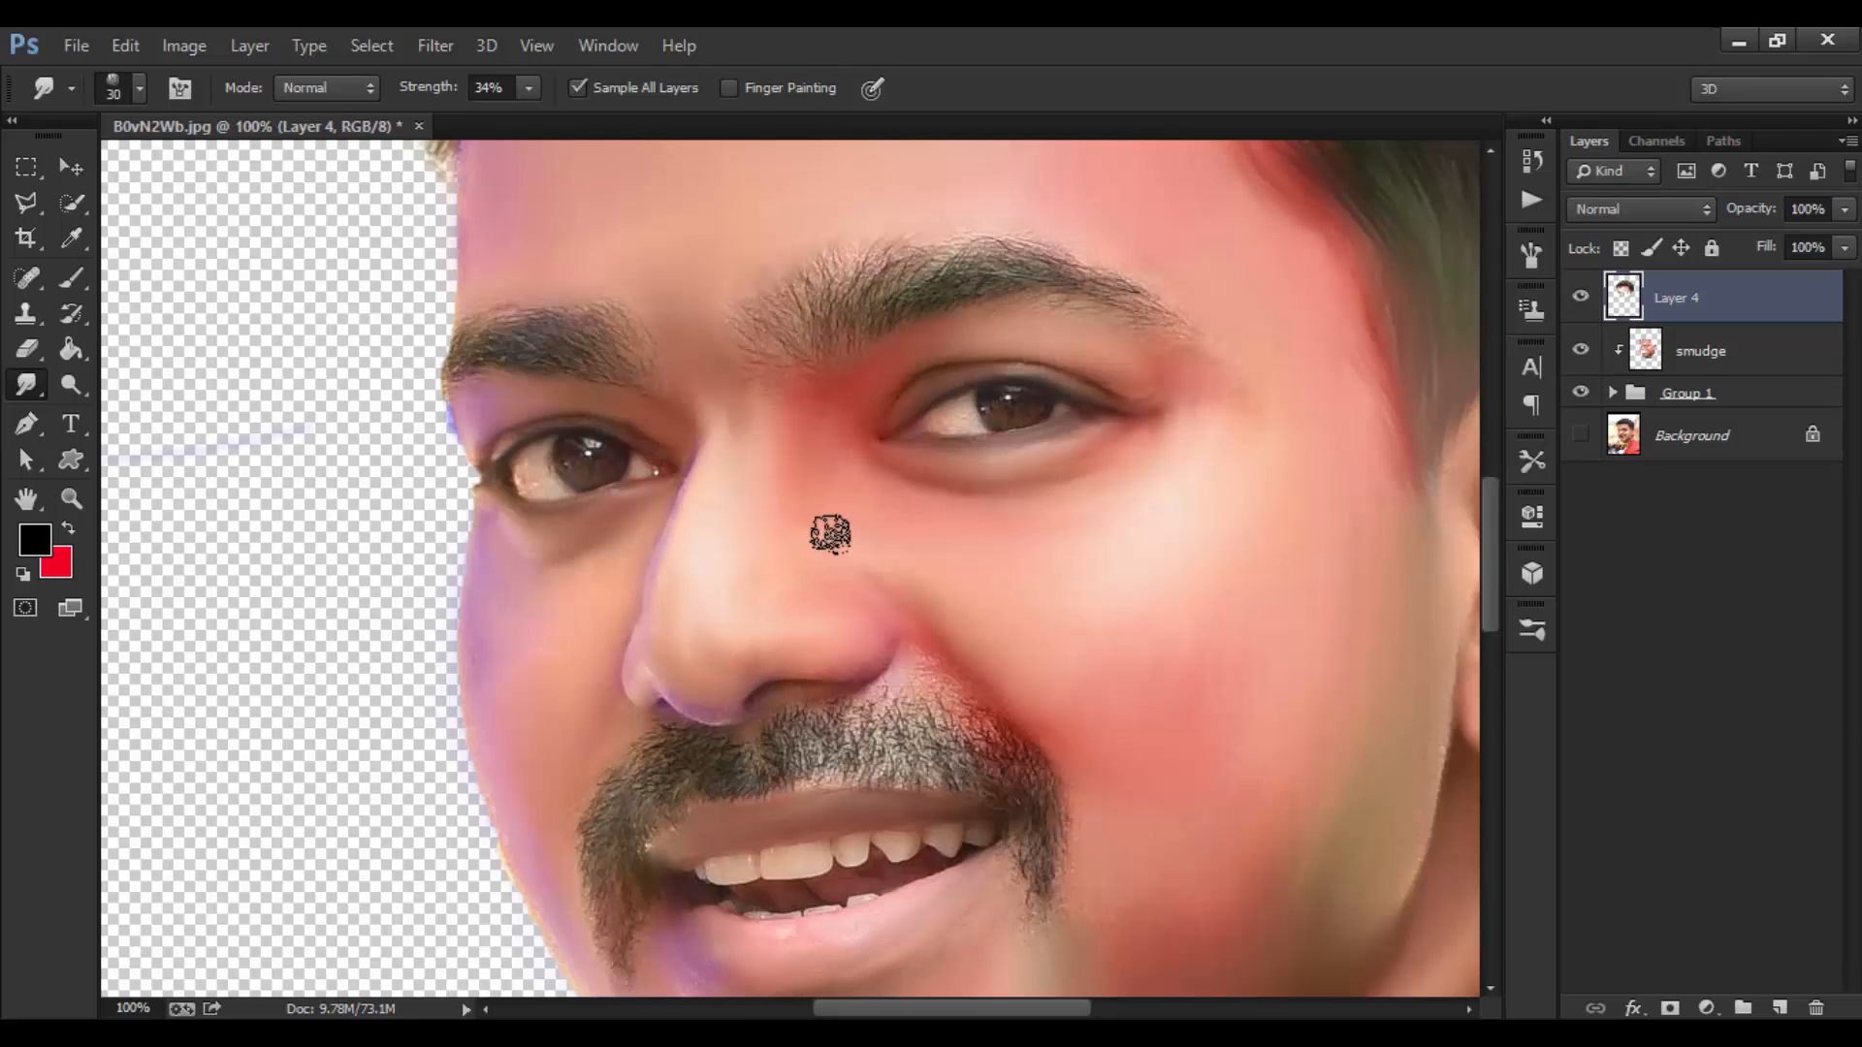
# Compare the whole portrait with Layer 4 hidden and shown.
pyautogui.hotkey('ctrl', '0')
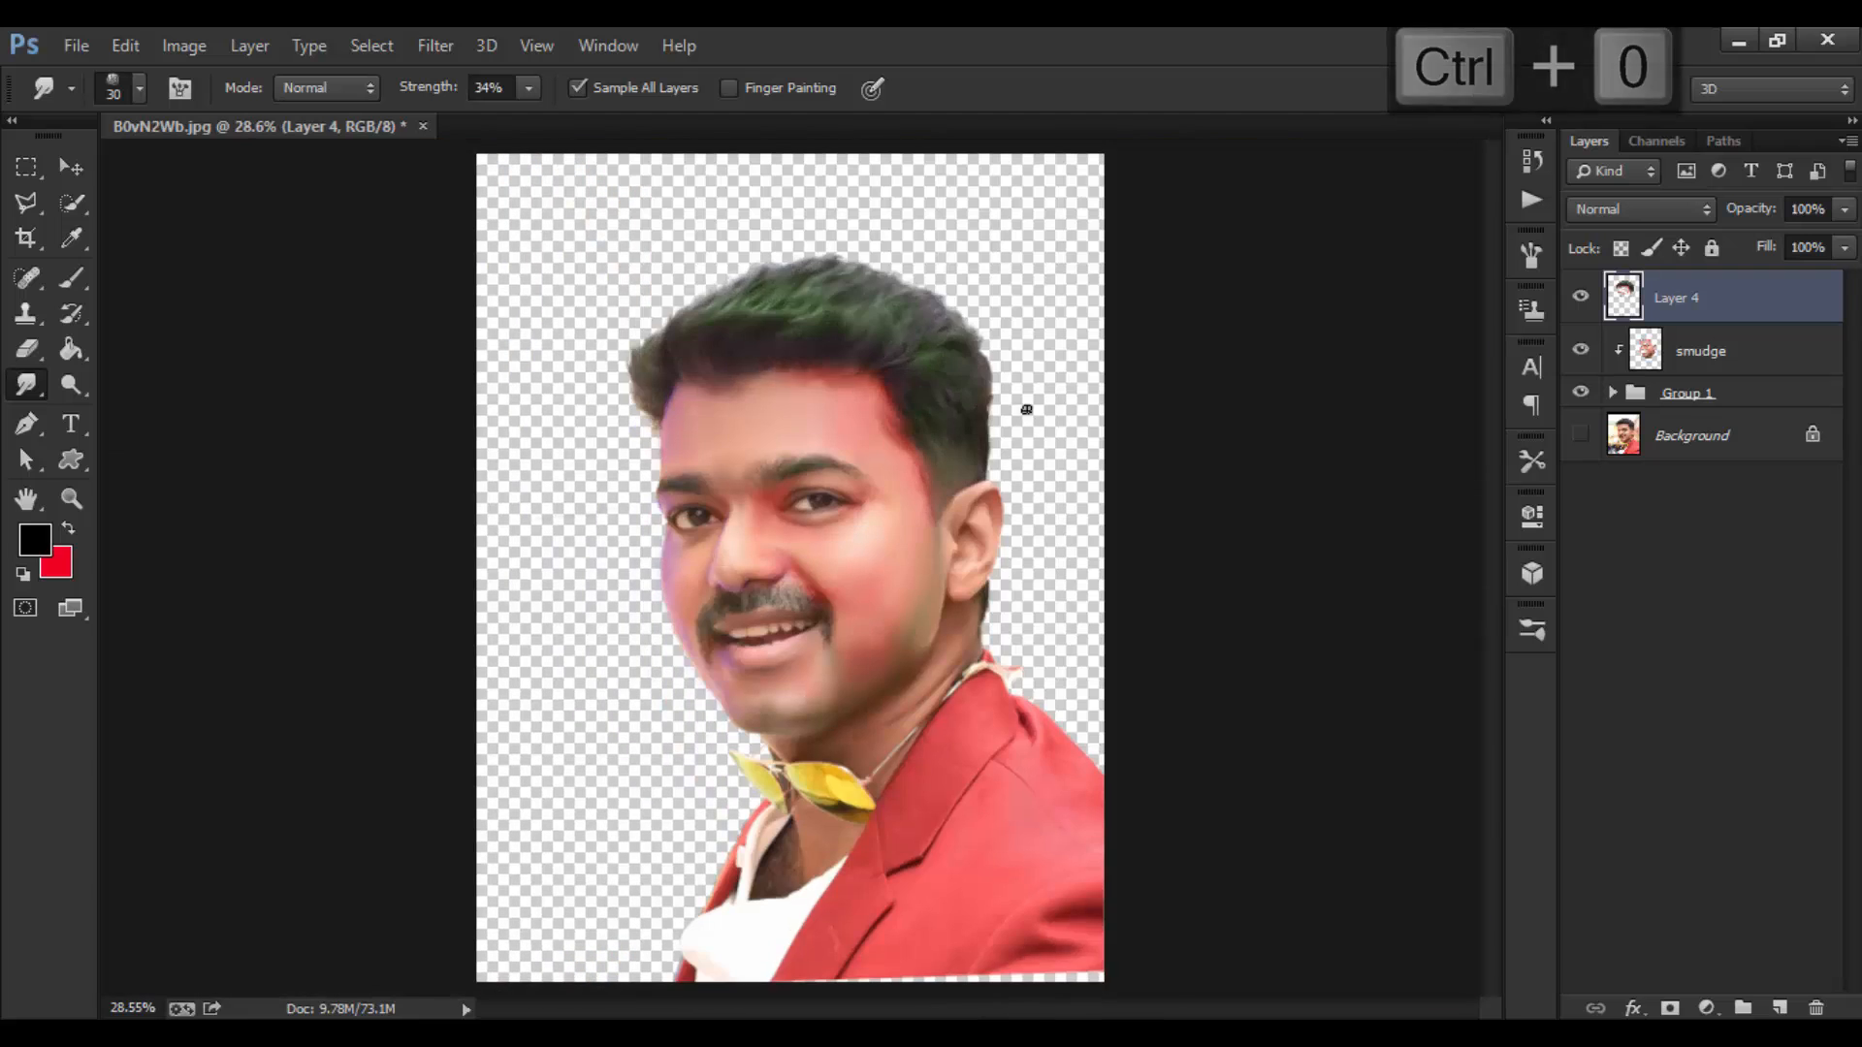
pyautogui.hotkey('ctrl', '=')
pyautogui.hotkey('ctrl', '=')
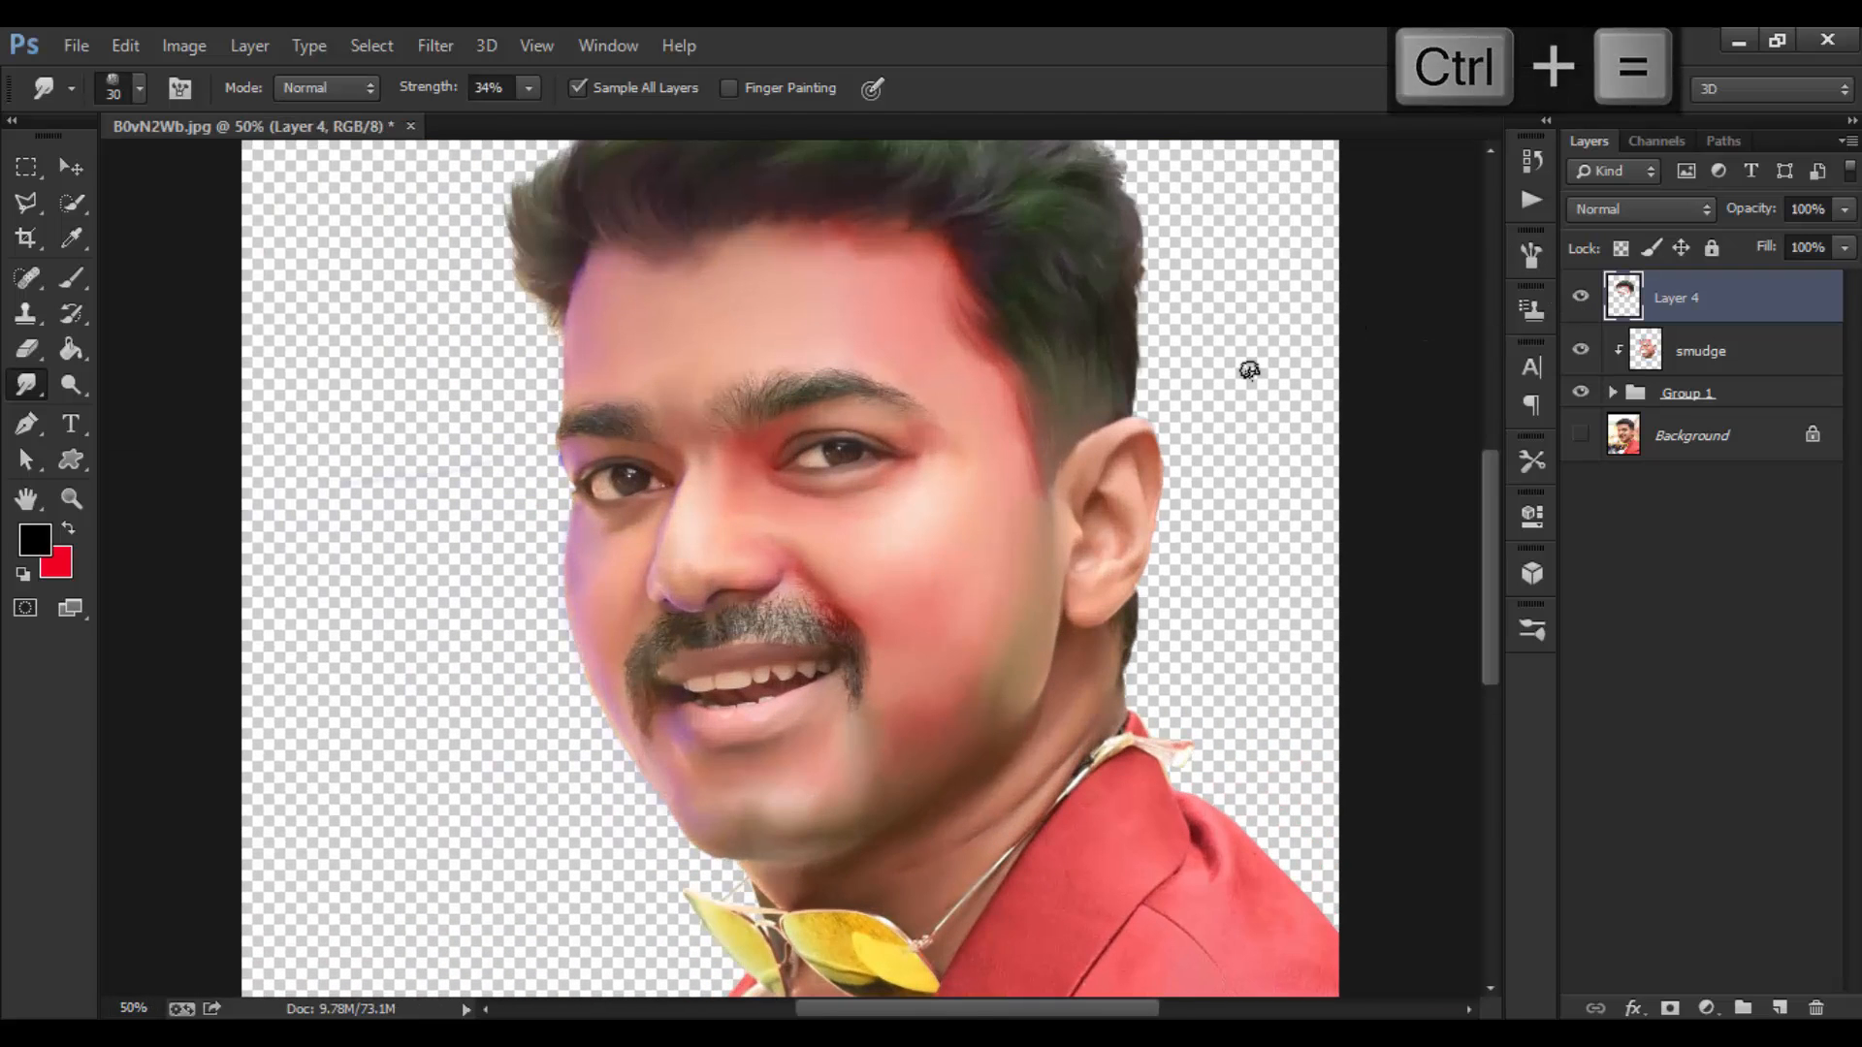
pyautogui.hotkey('ctrl', '0')
pyautogui.click(1582, 298)
pyautogui.click(1582, 298)
pyautogui.click(1583, 299)
pyautogui.click(1583, 299)
pyautogui.click(1584, 300)
pyautogui.hotkey('ctrl', '=')
pyautogui.hotkey('ctrl', '=')
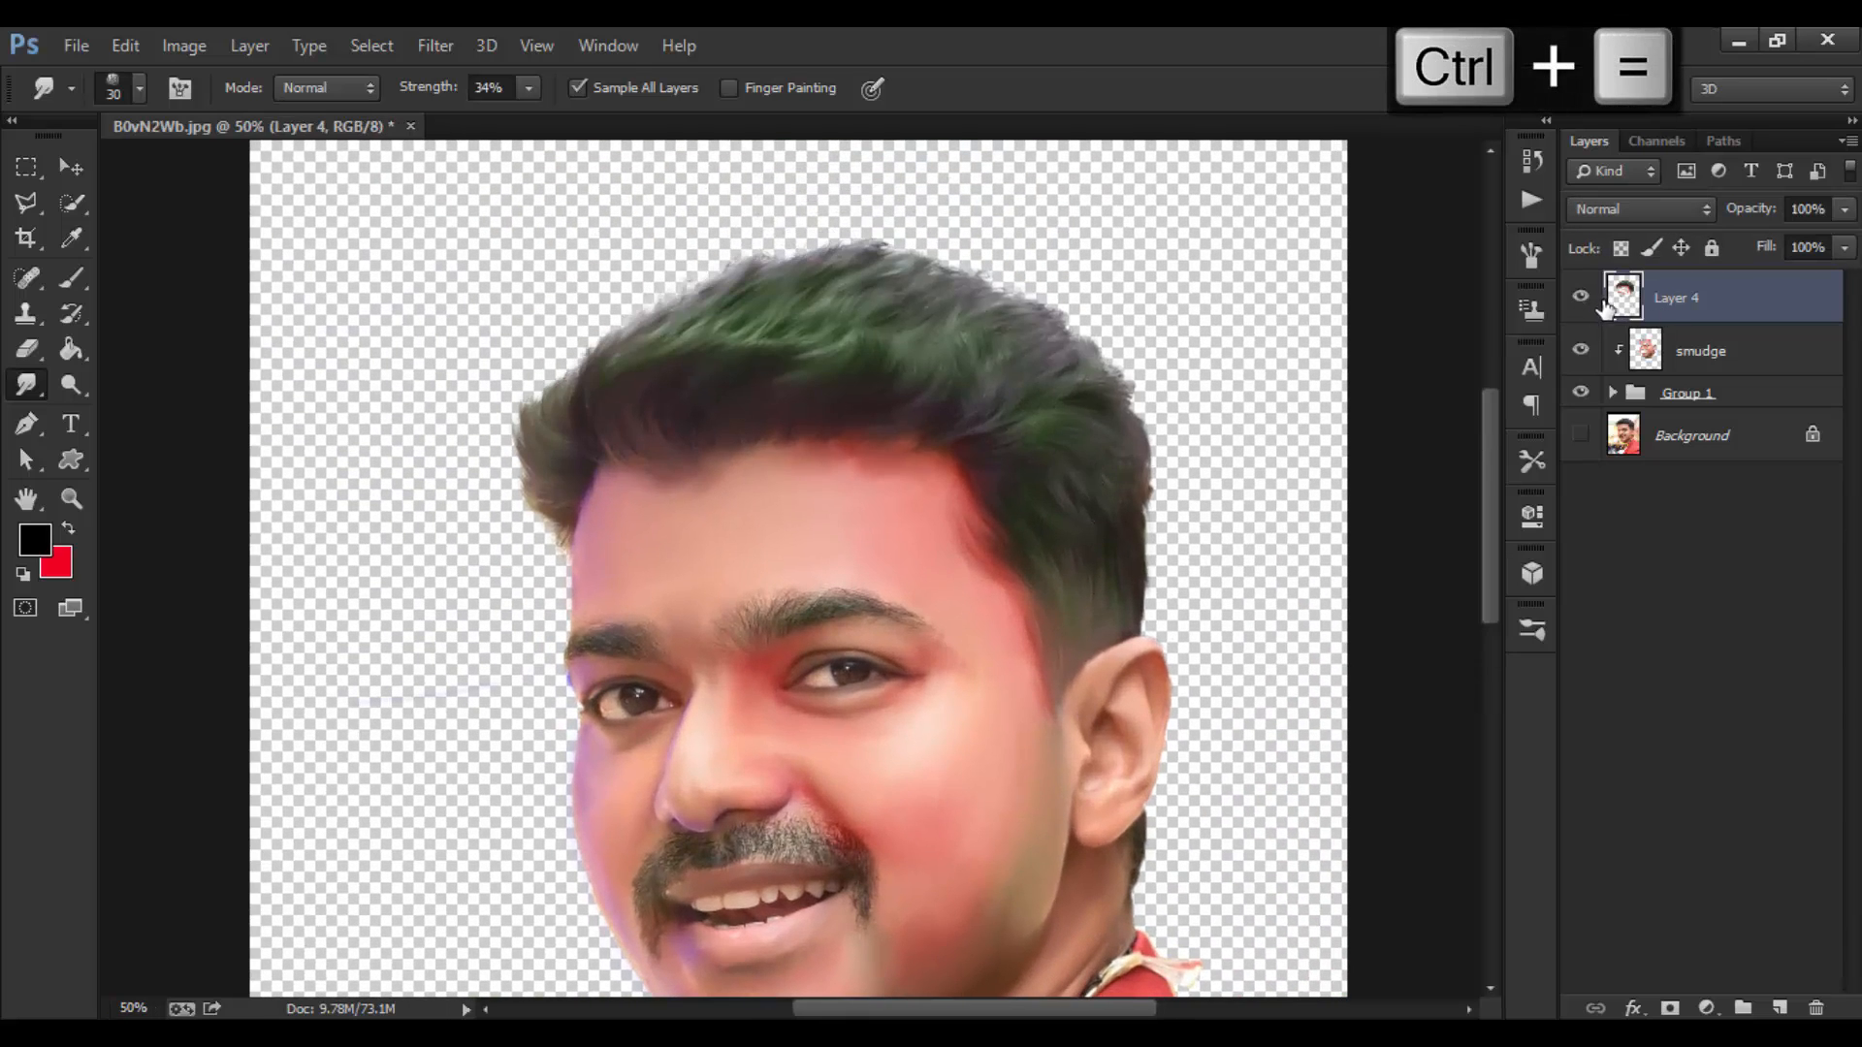
# Compare the enlarged head with and without Layer 4, dismissing the layer style options.
pyautogui.doubleClick(1574, 303)
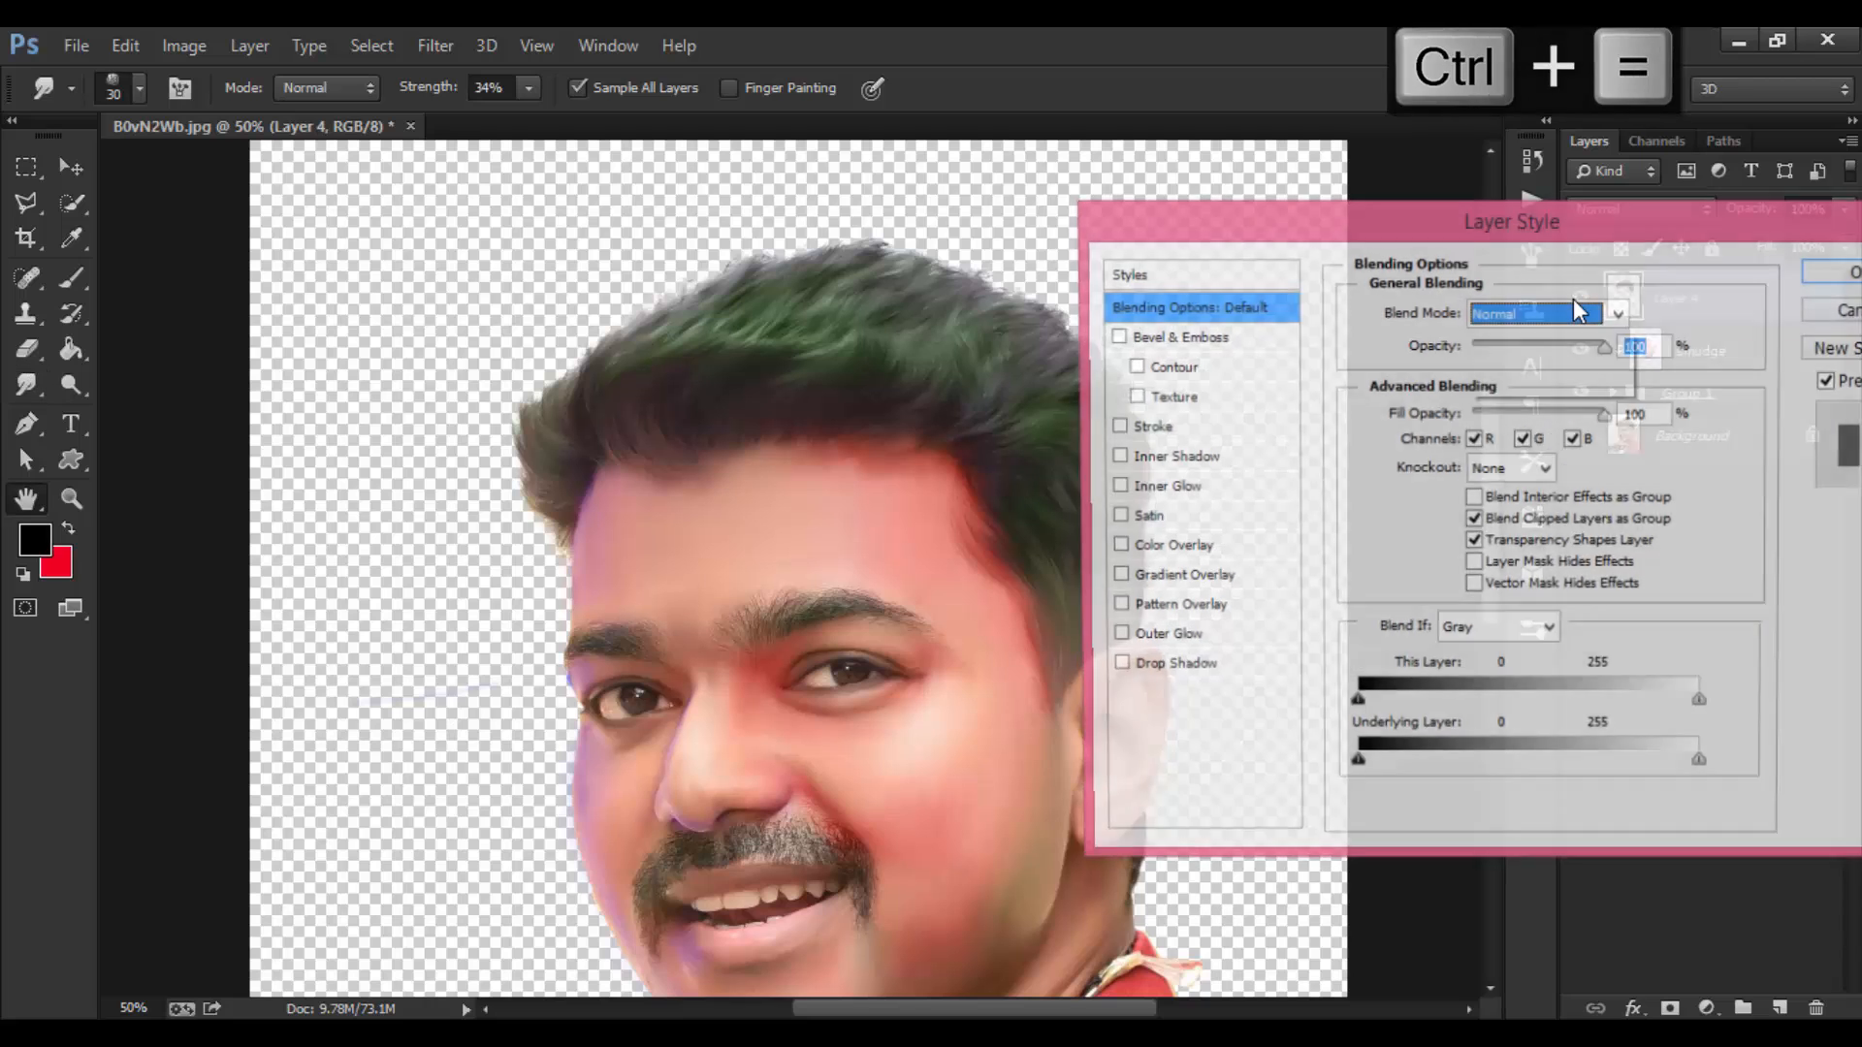
pyautogui.click(1573, 306)
pyautogui.click(1800, 312)
pyautogui.click(1817, 318)
pyautogui.click(1579, 304)
pyautogui.click(1579, 303)
pyautogui.click(1579, 303)
pyautogui.click(1578, 302)
pyautogui.click(1580, 305)
pyautogui.click(1579, 305)
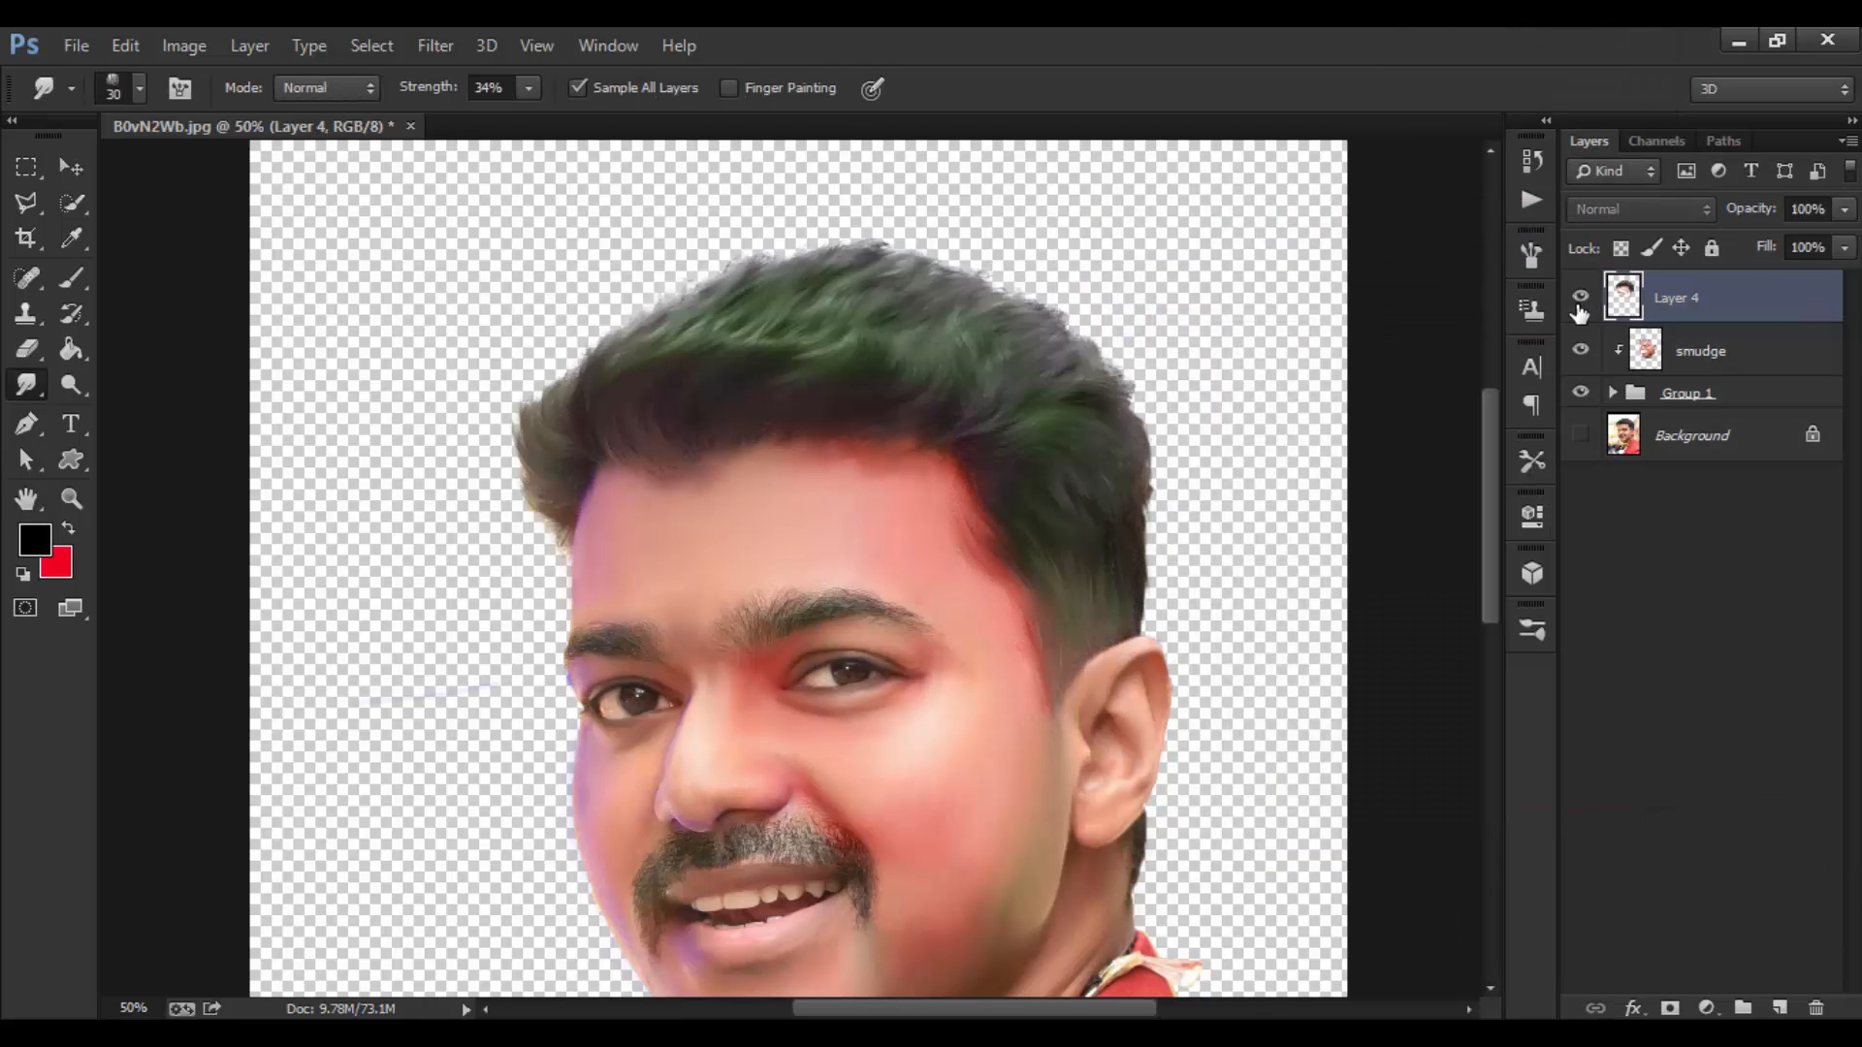
# Add a Curves adjustment layer above Layer 4 and clip it to that layer.
pyautogui.hotkey('ctrl', '0')
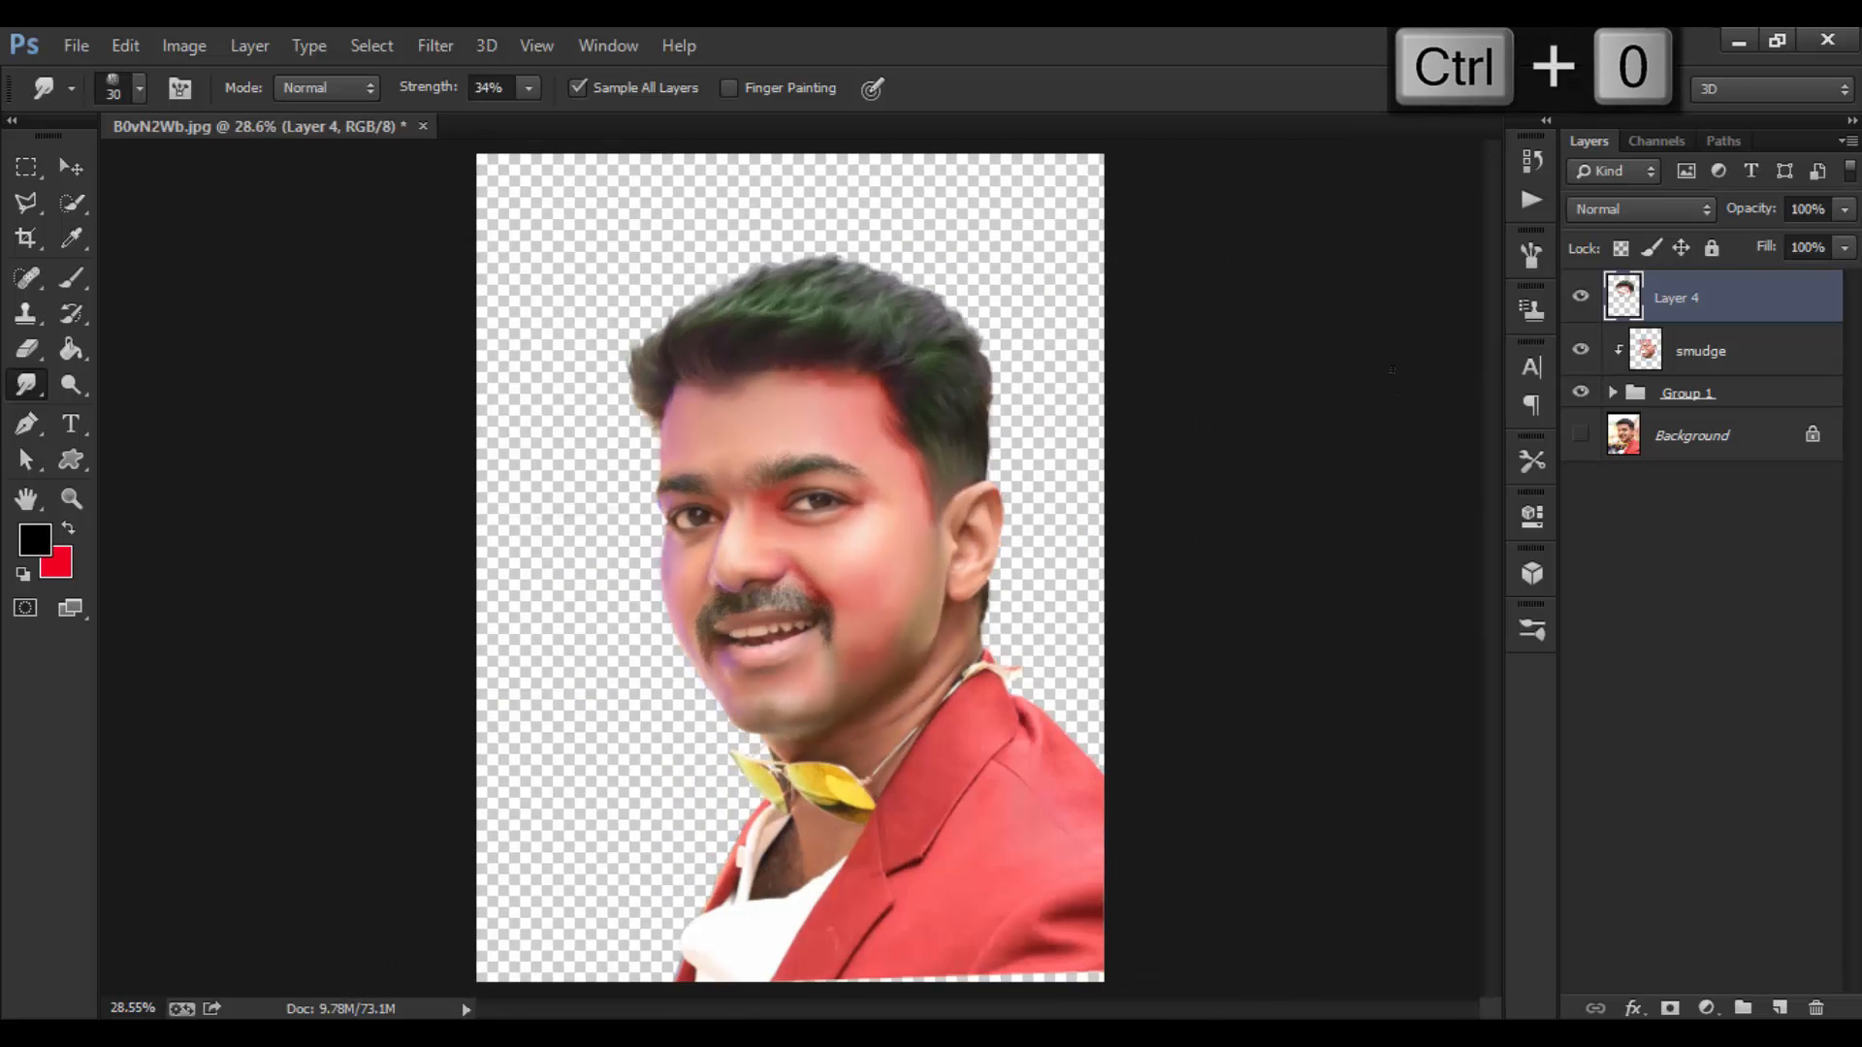
pyautogui.hotkey('ctrl', '=')
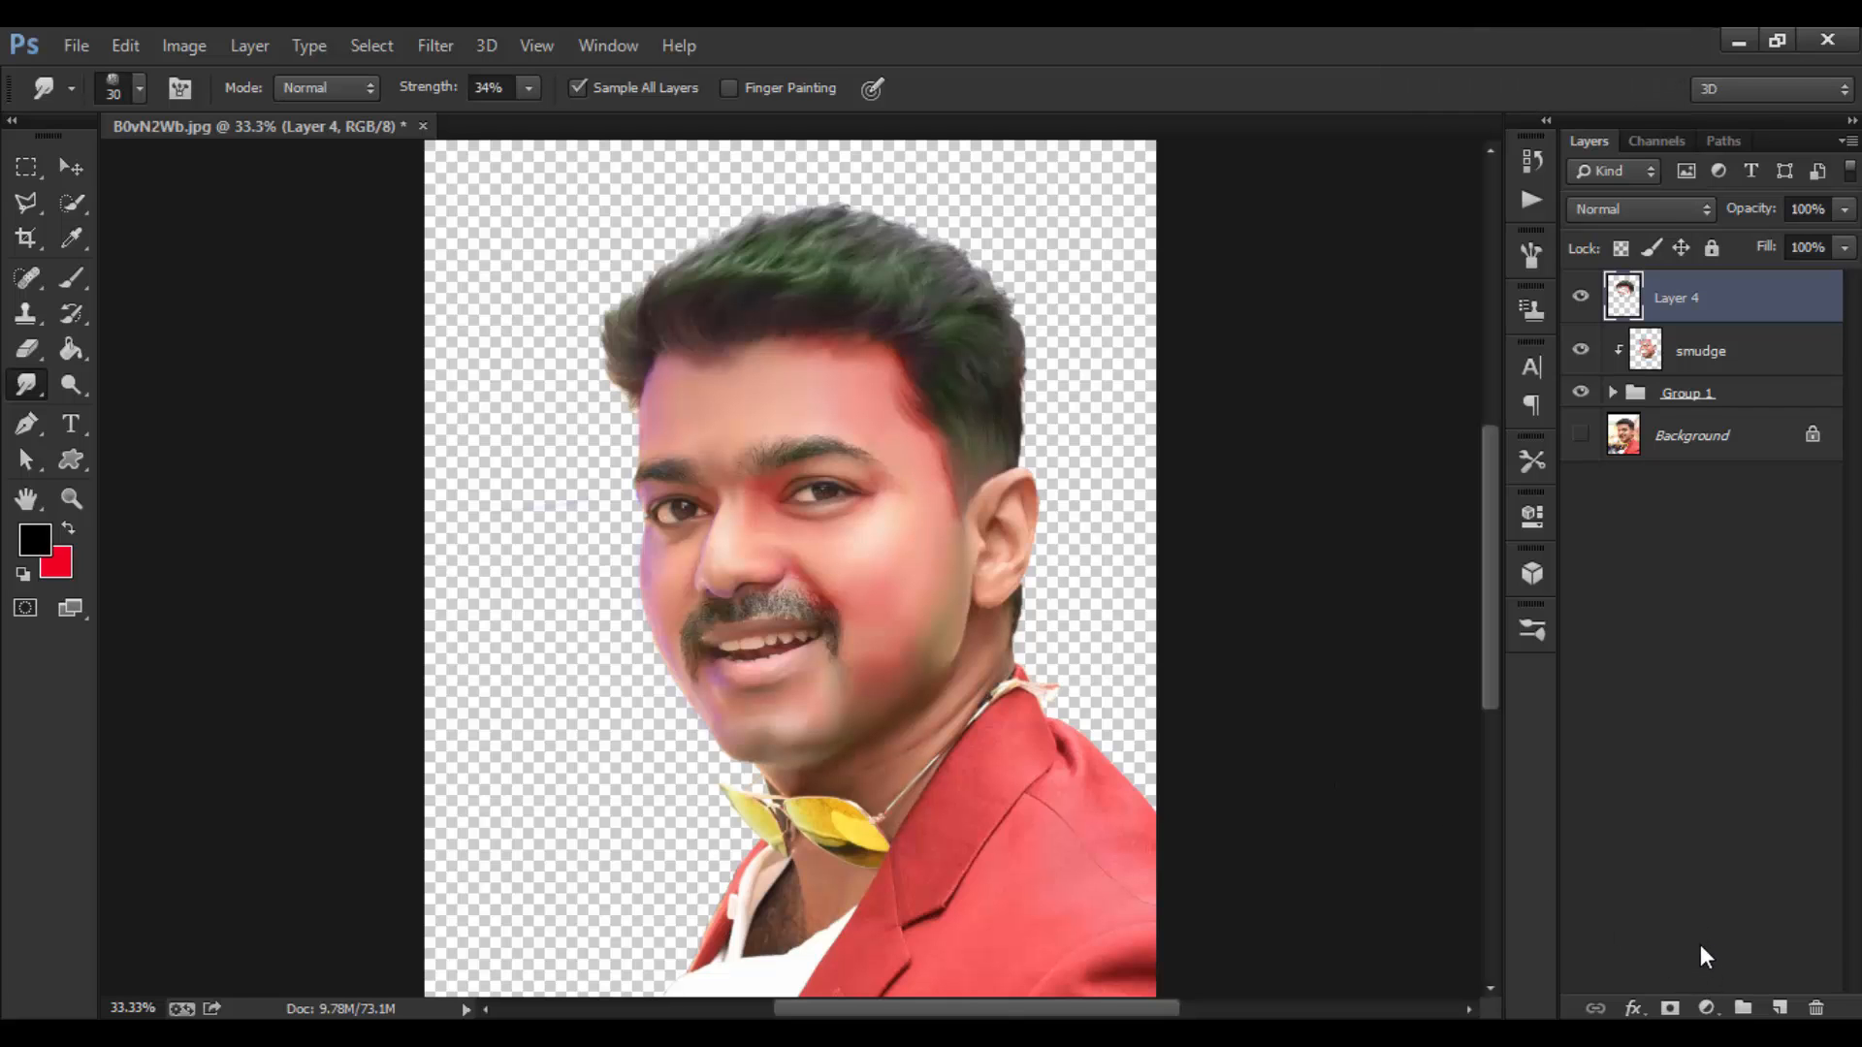
pyautogui.click(1707, 1009)
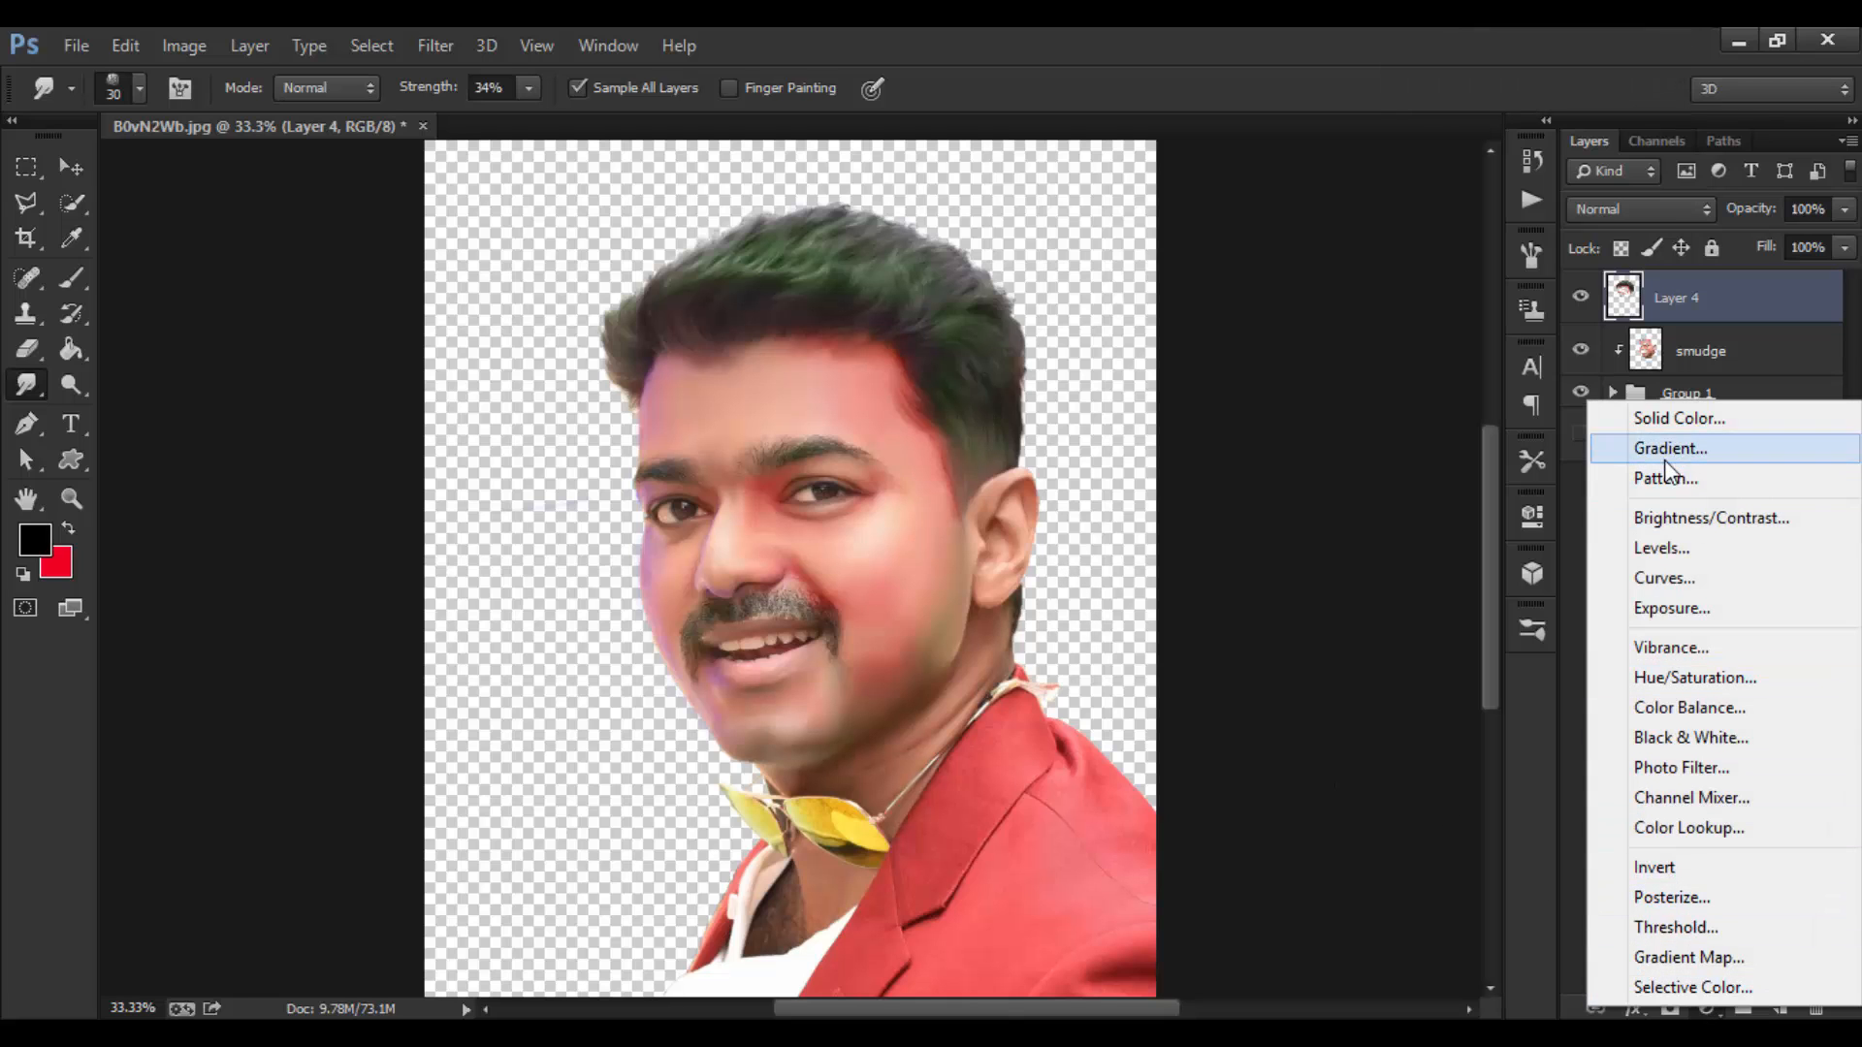
pyautogui.click(1664, 579)
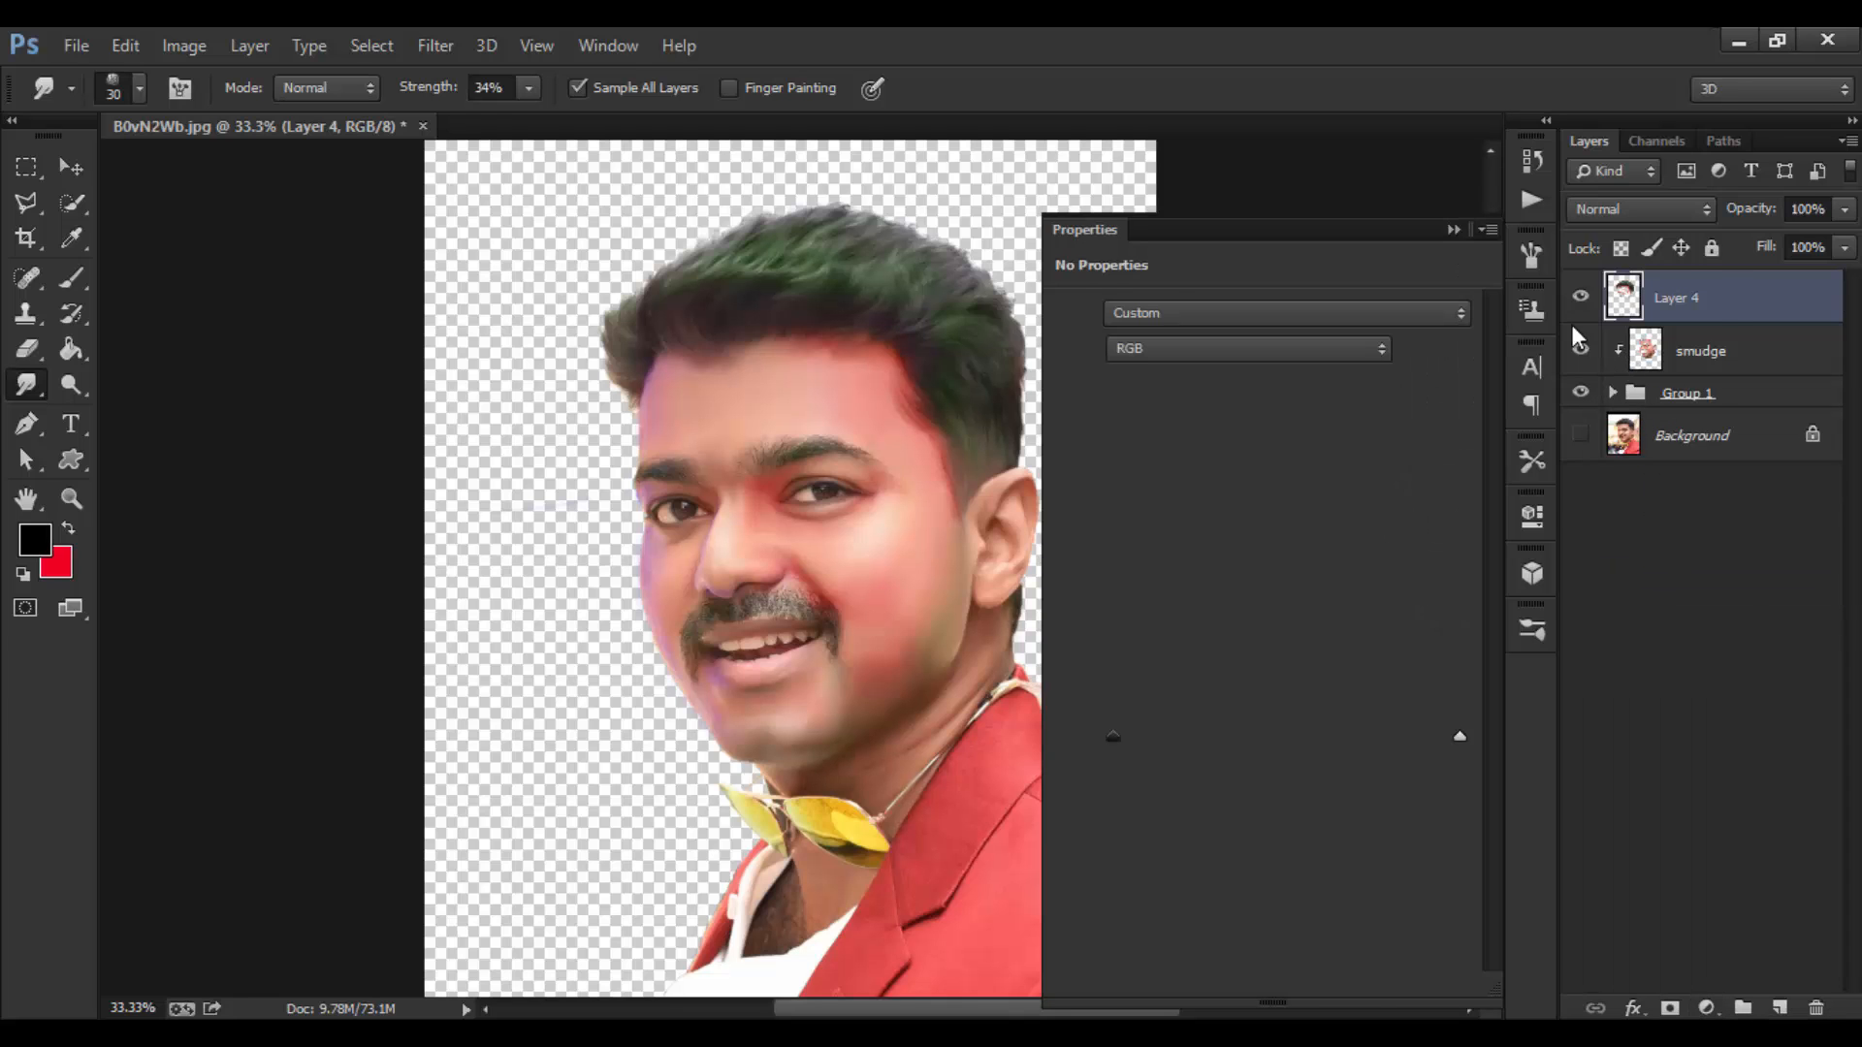
pyautogui.click(1757, 308)
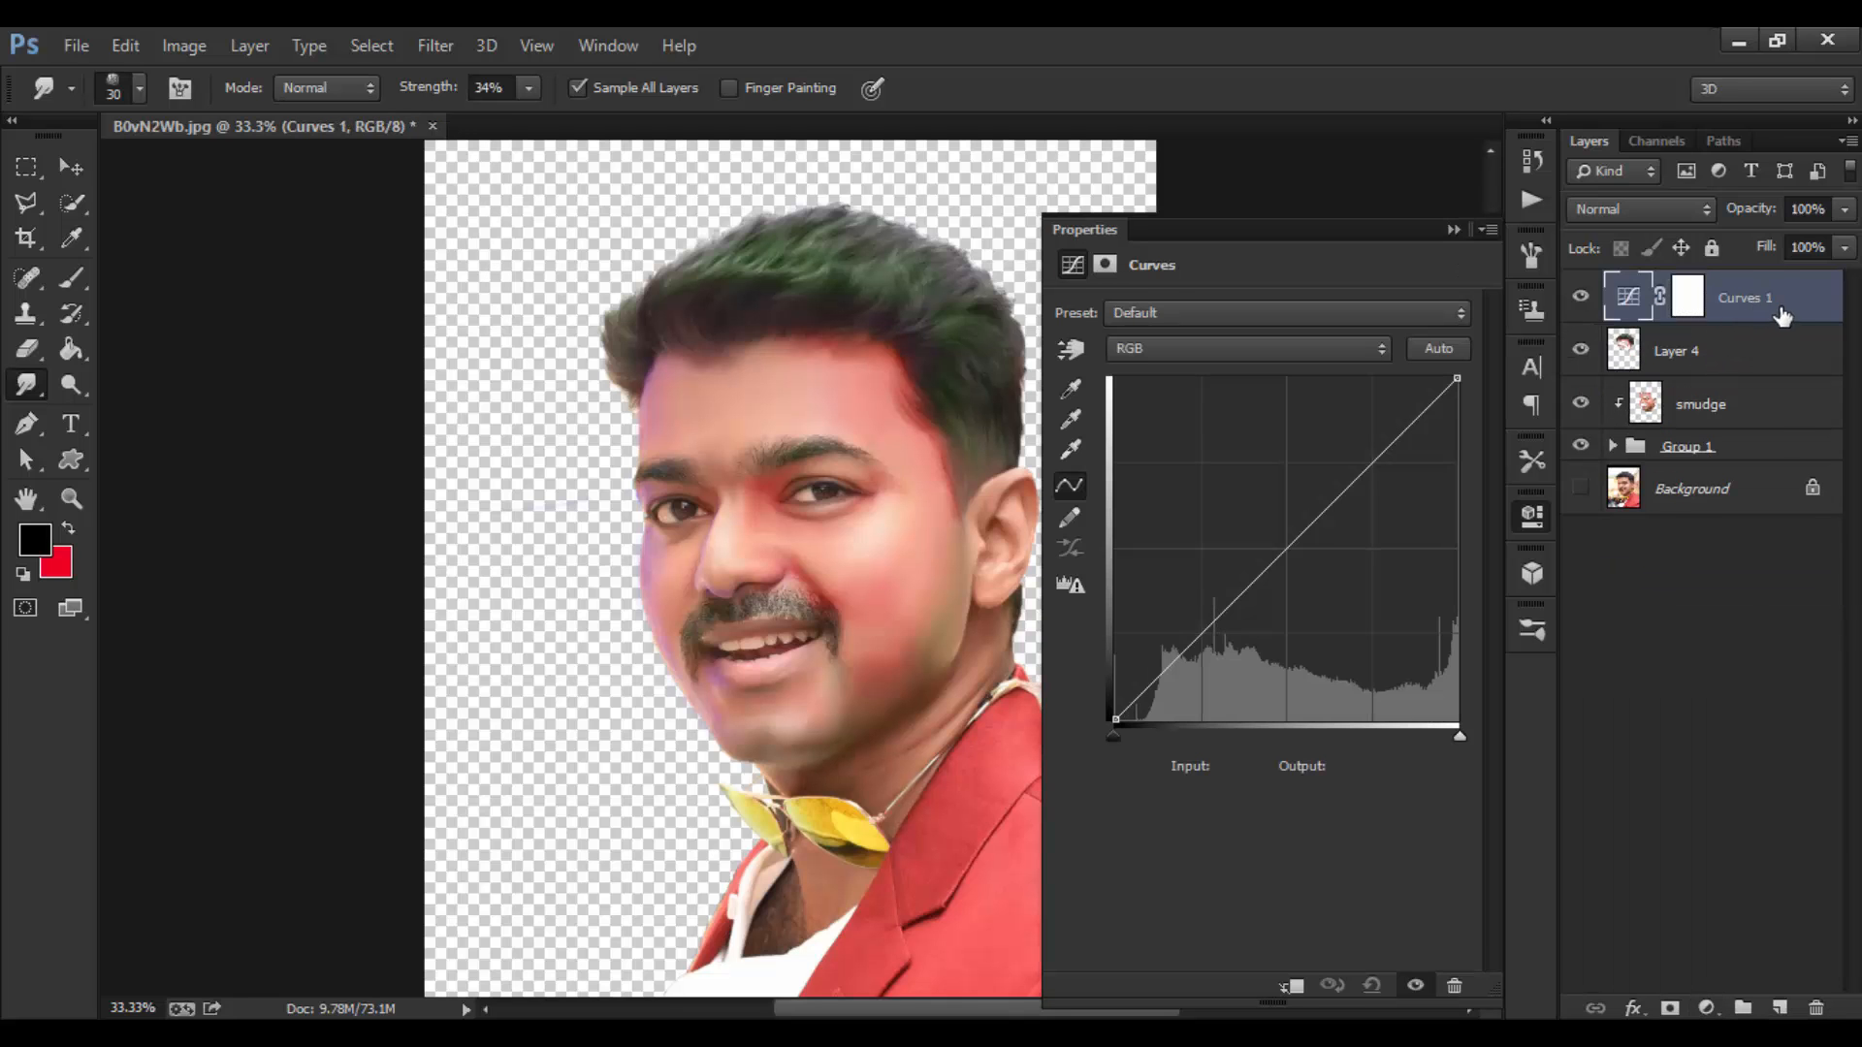
pyautogui.rightClick(1783, 315)
pyautogui.click(1320, 524)
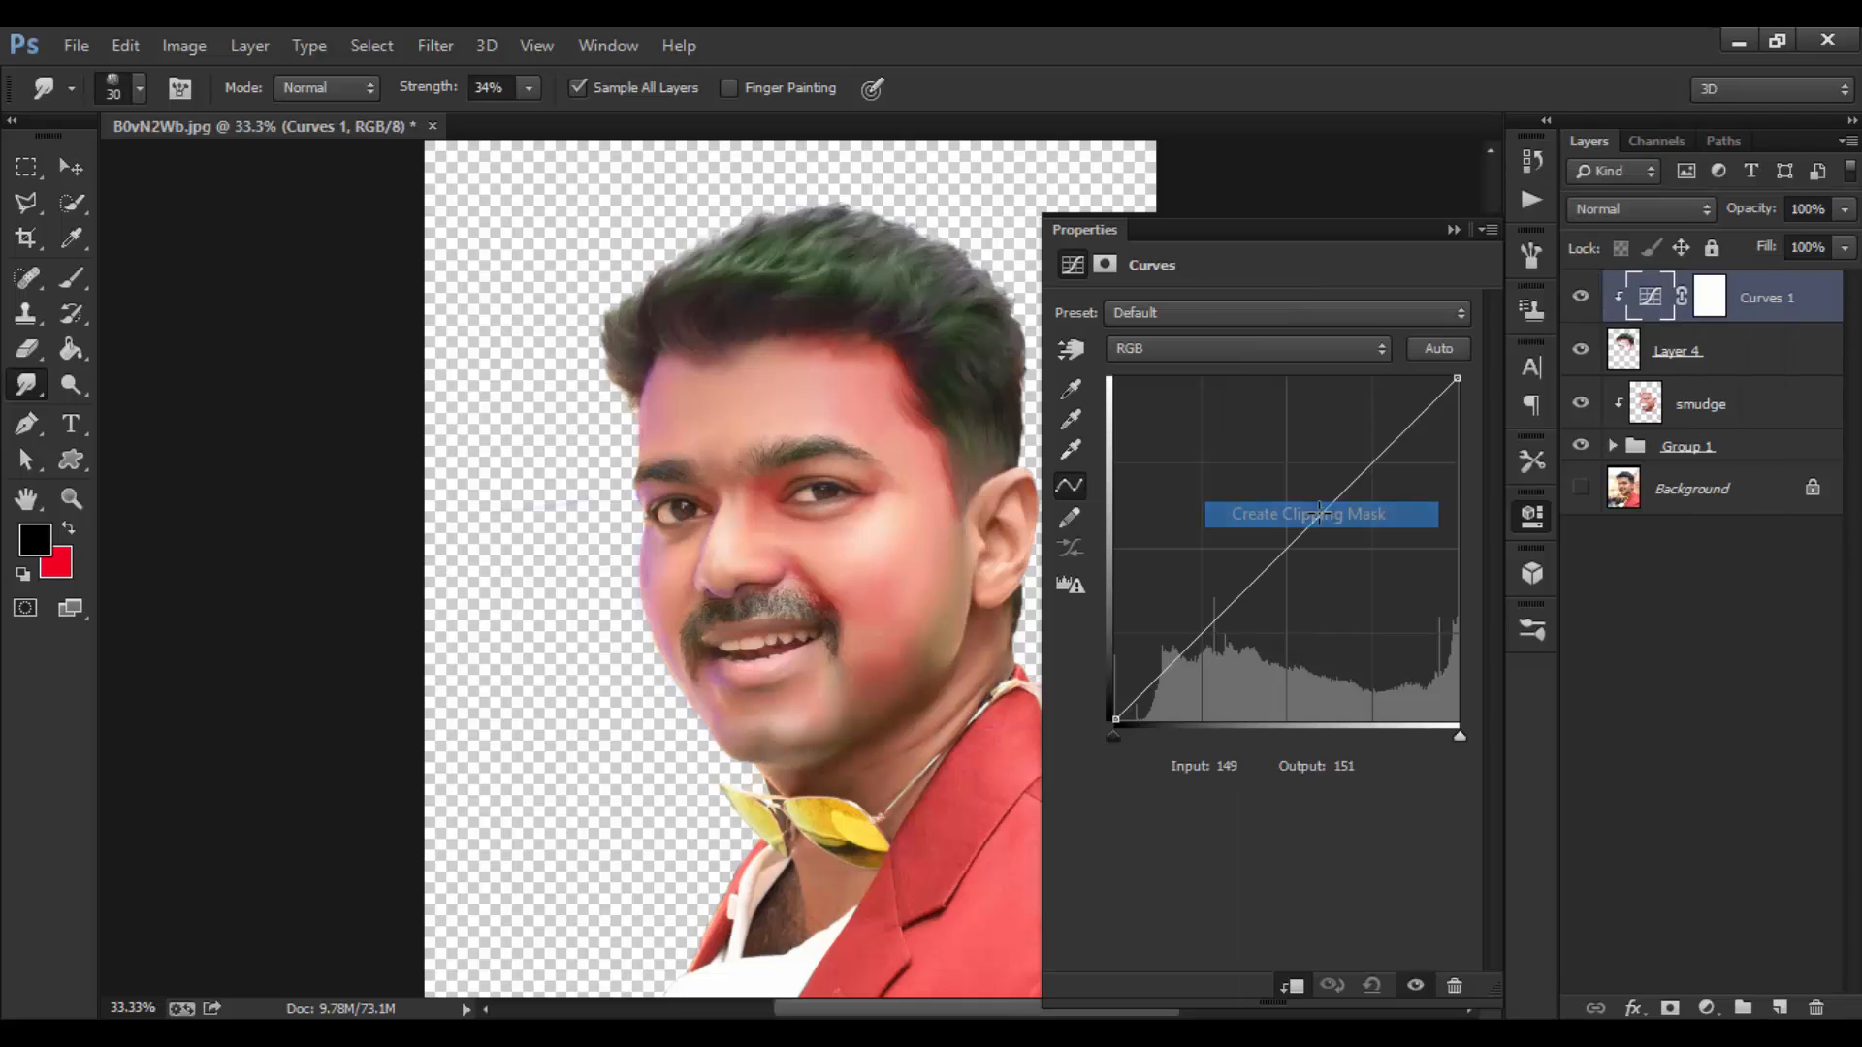
# Darken the shadows in the Curves 1 adjustment by moving the black point to input 17, output 0.
pyautogui.click(1709, 307)
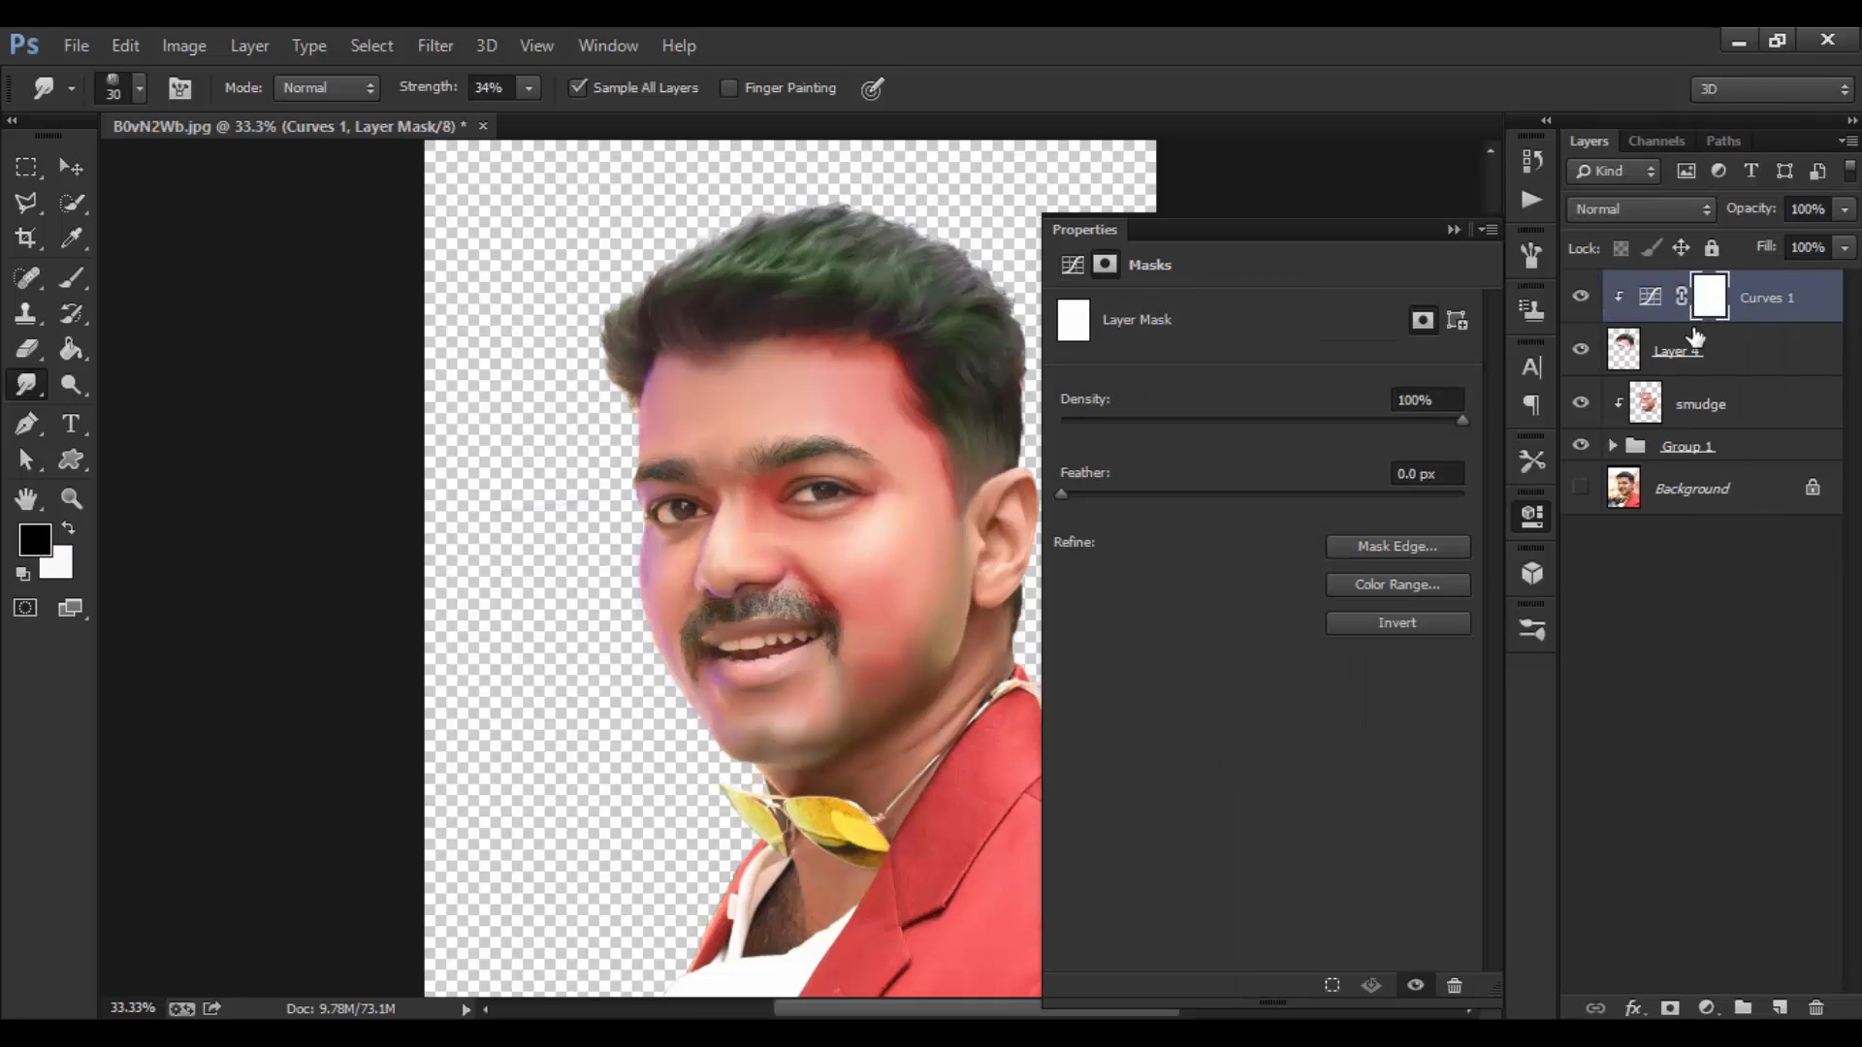
pyautogui.click(1644, 303)
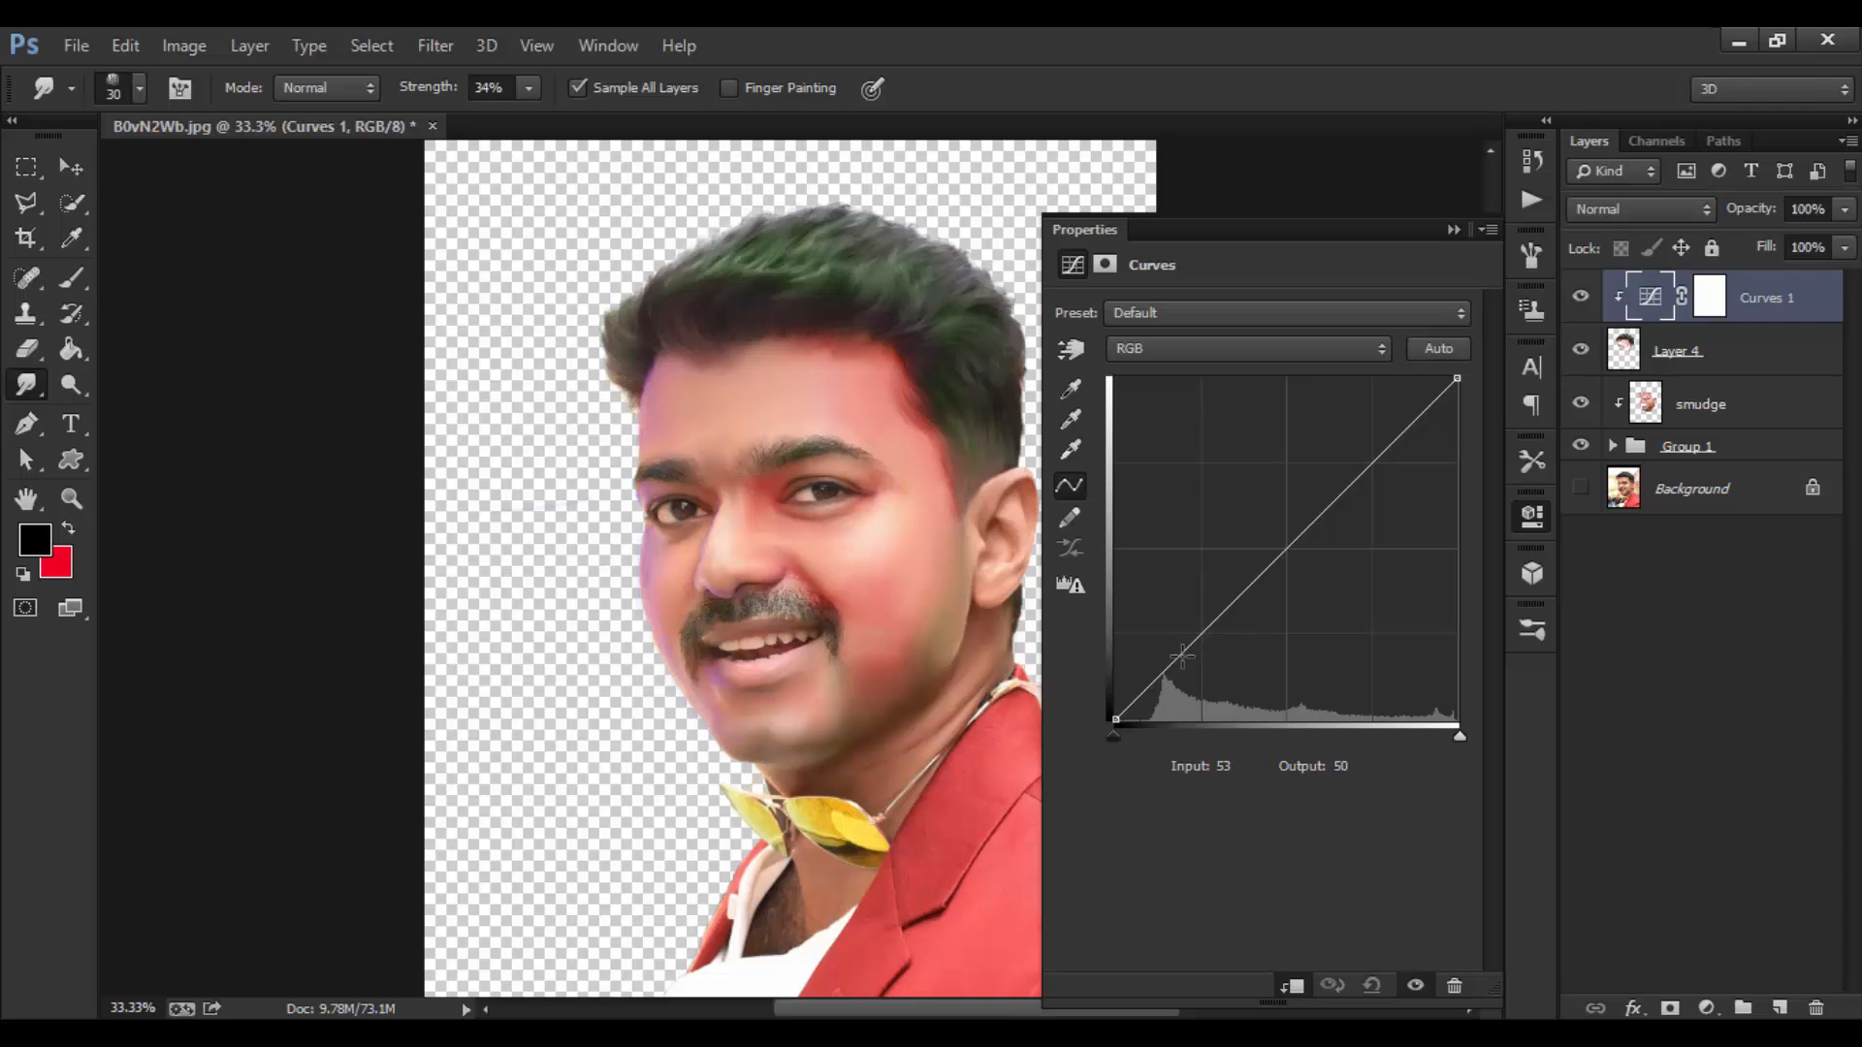
pyautogui.moveTo(1114, 735); pyautogui.dragTo(1151, 734)
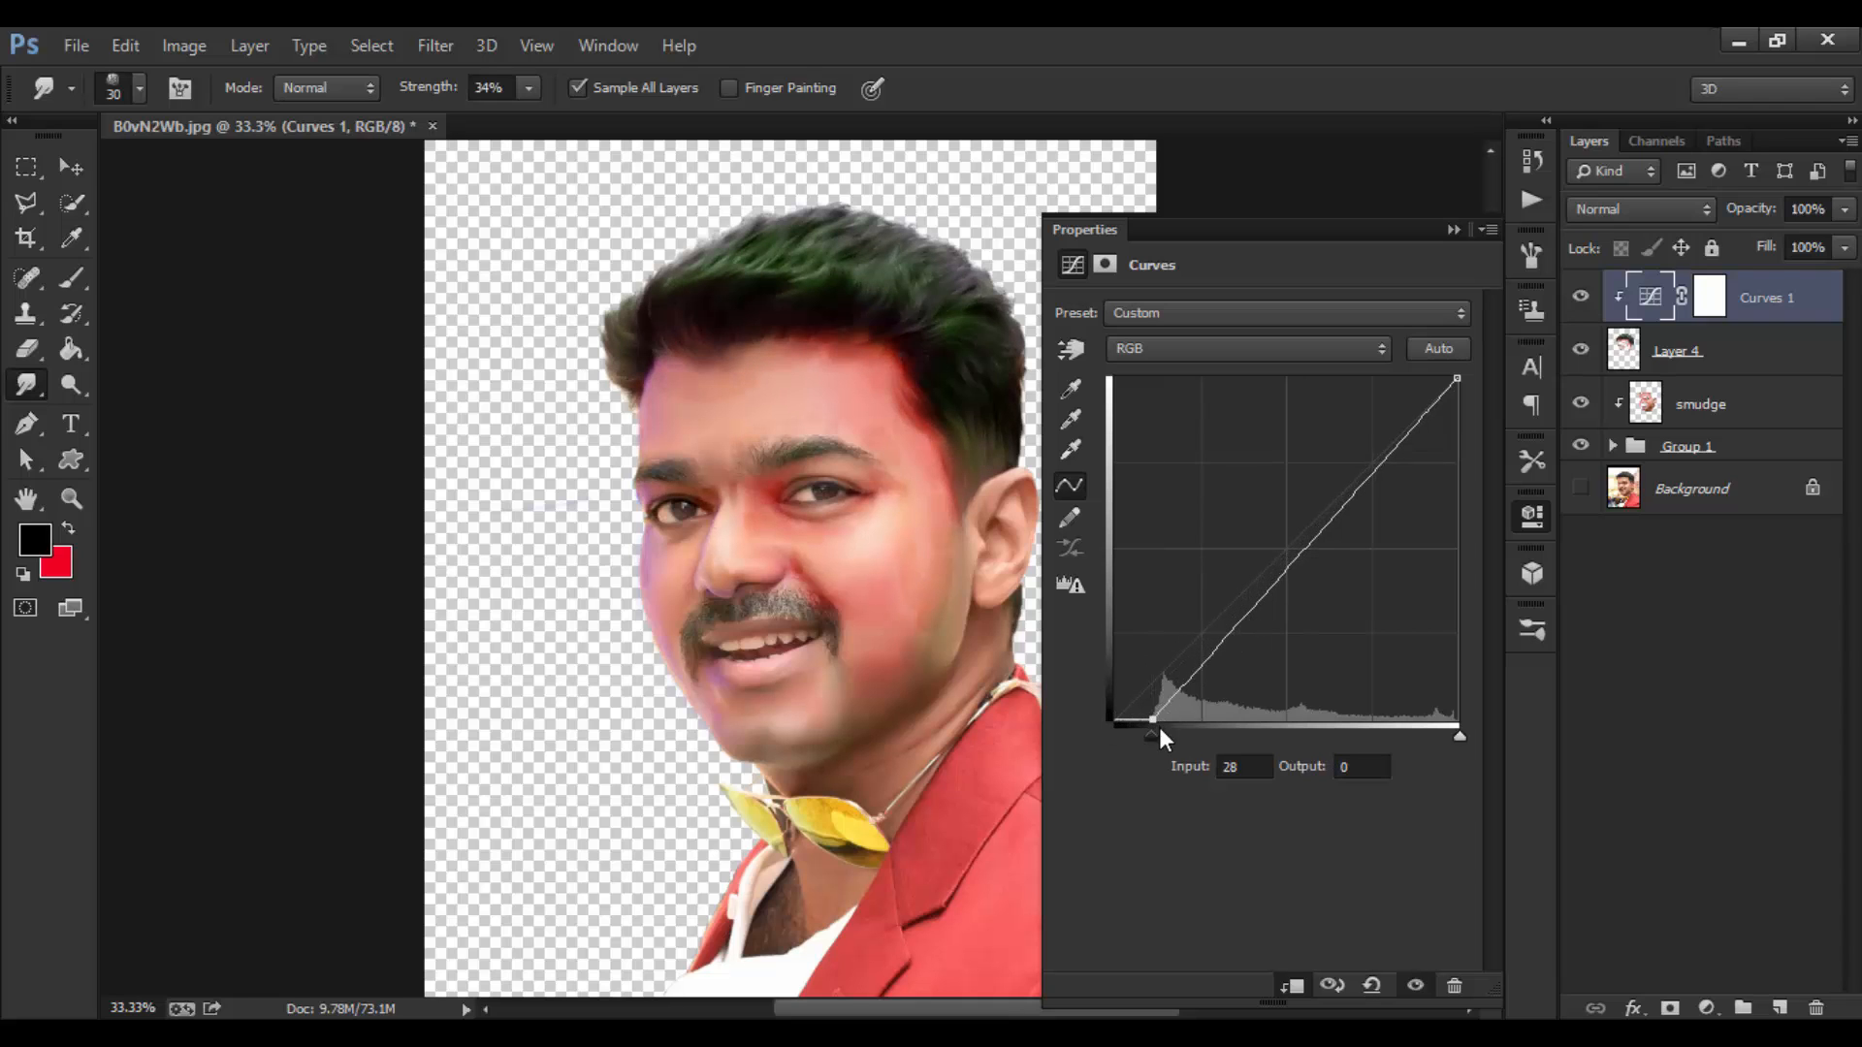
pyautogui.moveTo(1153, 719); pyautogui.dragTo(1137, 720)
# Compare the portrait with the Curves 1 adjustment hidden and shown.
pyautogui.click(1581, 297)
pyautogui.click(1581, 297)
pyautogui.click(1581, 297)
pyautogui.click(1581, 297)
pyautogui.click(1581, 297)
pyautogui.click(1581, 297)
pyautogui.click(1581, 297)
pyautogui.click(1581, 297)
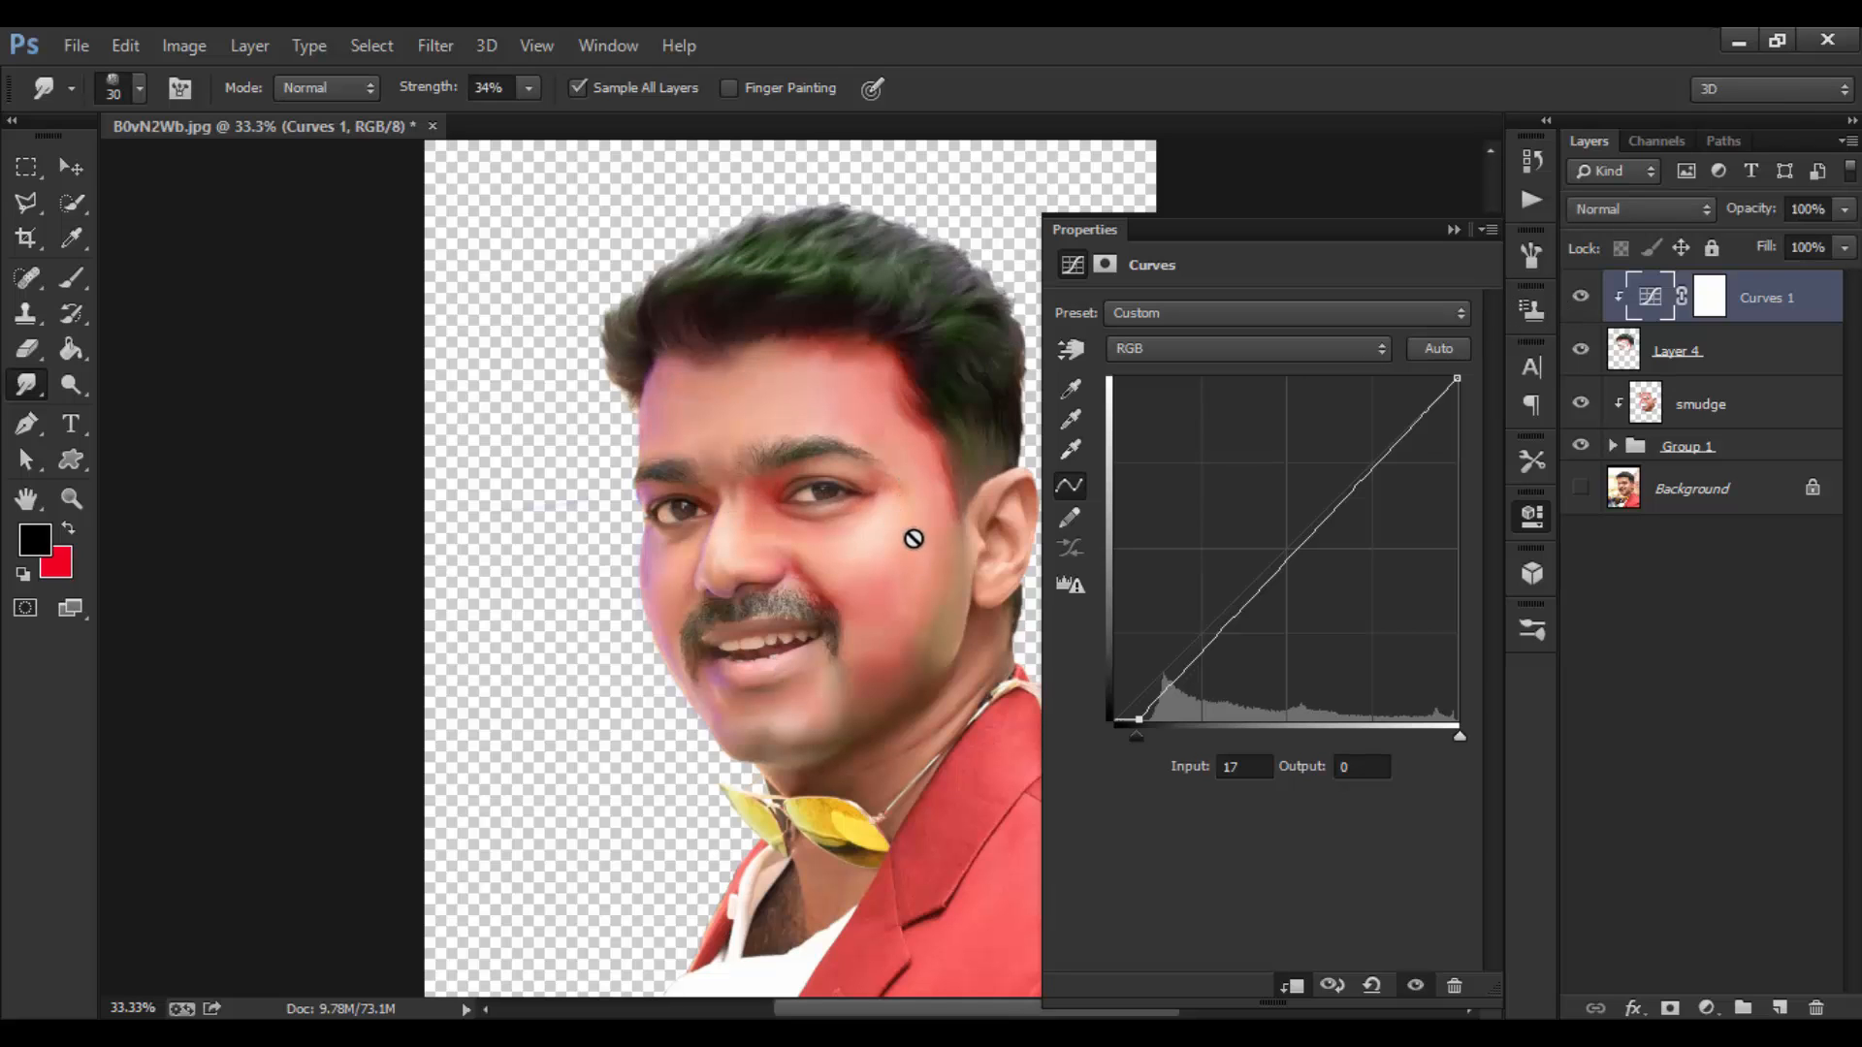
# Fill the Curves 1 layer mask with black at 100% opacity and close its properties.
pyautogui.click(1709, 297)
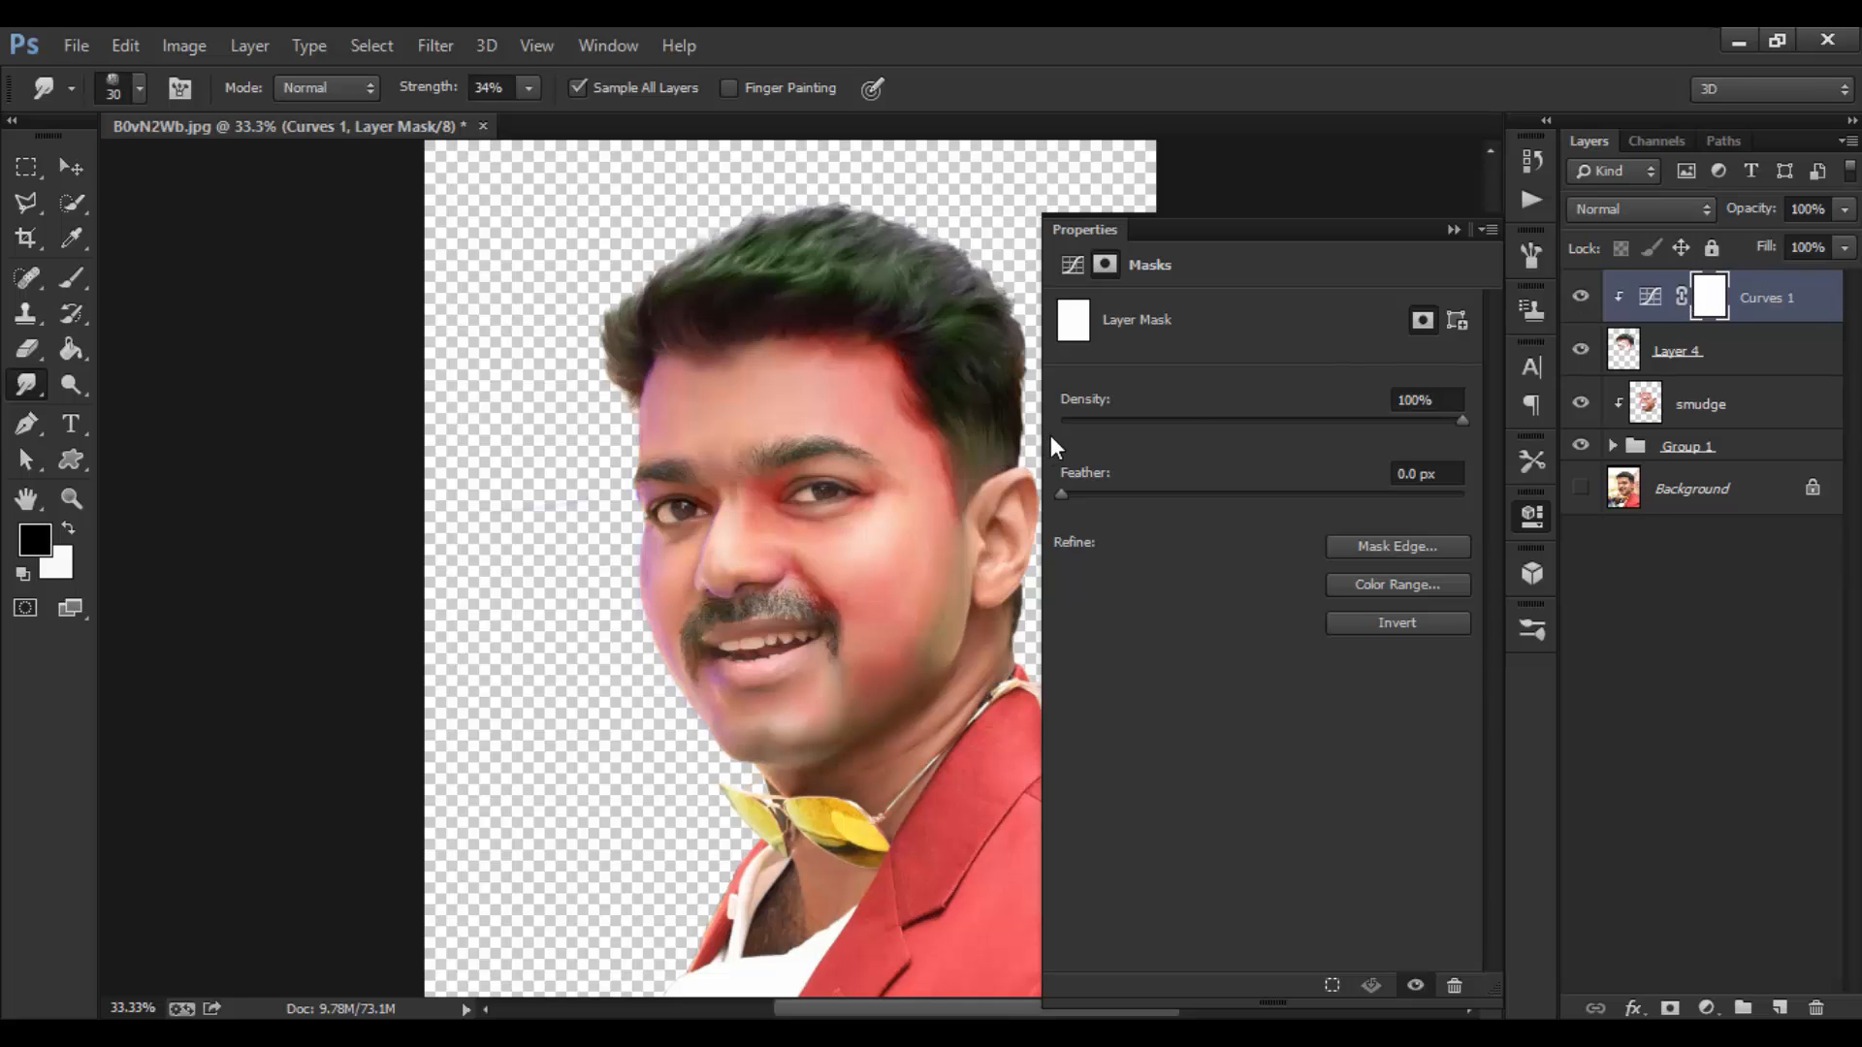
pyautogui.hotkey('shift', 'F5')
pyautogui.click(1363, 377)
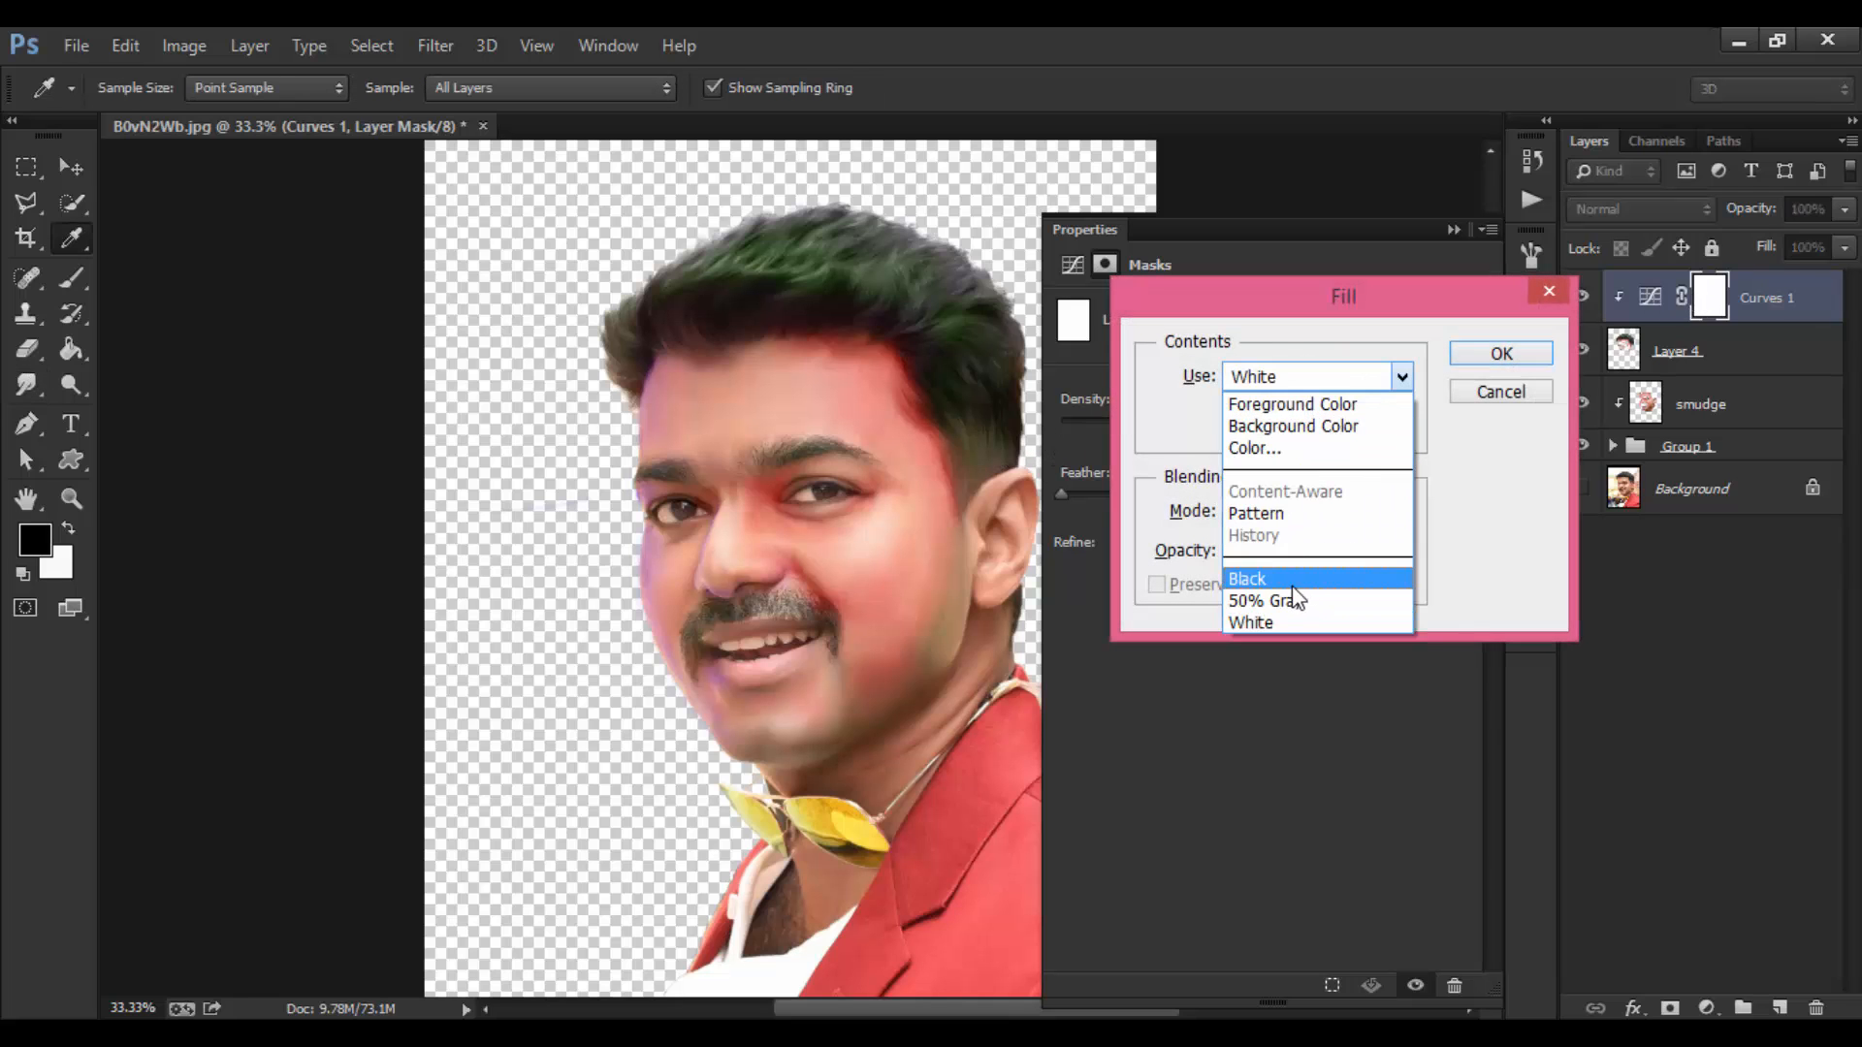
pyautogui.click(1267, 582)
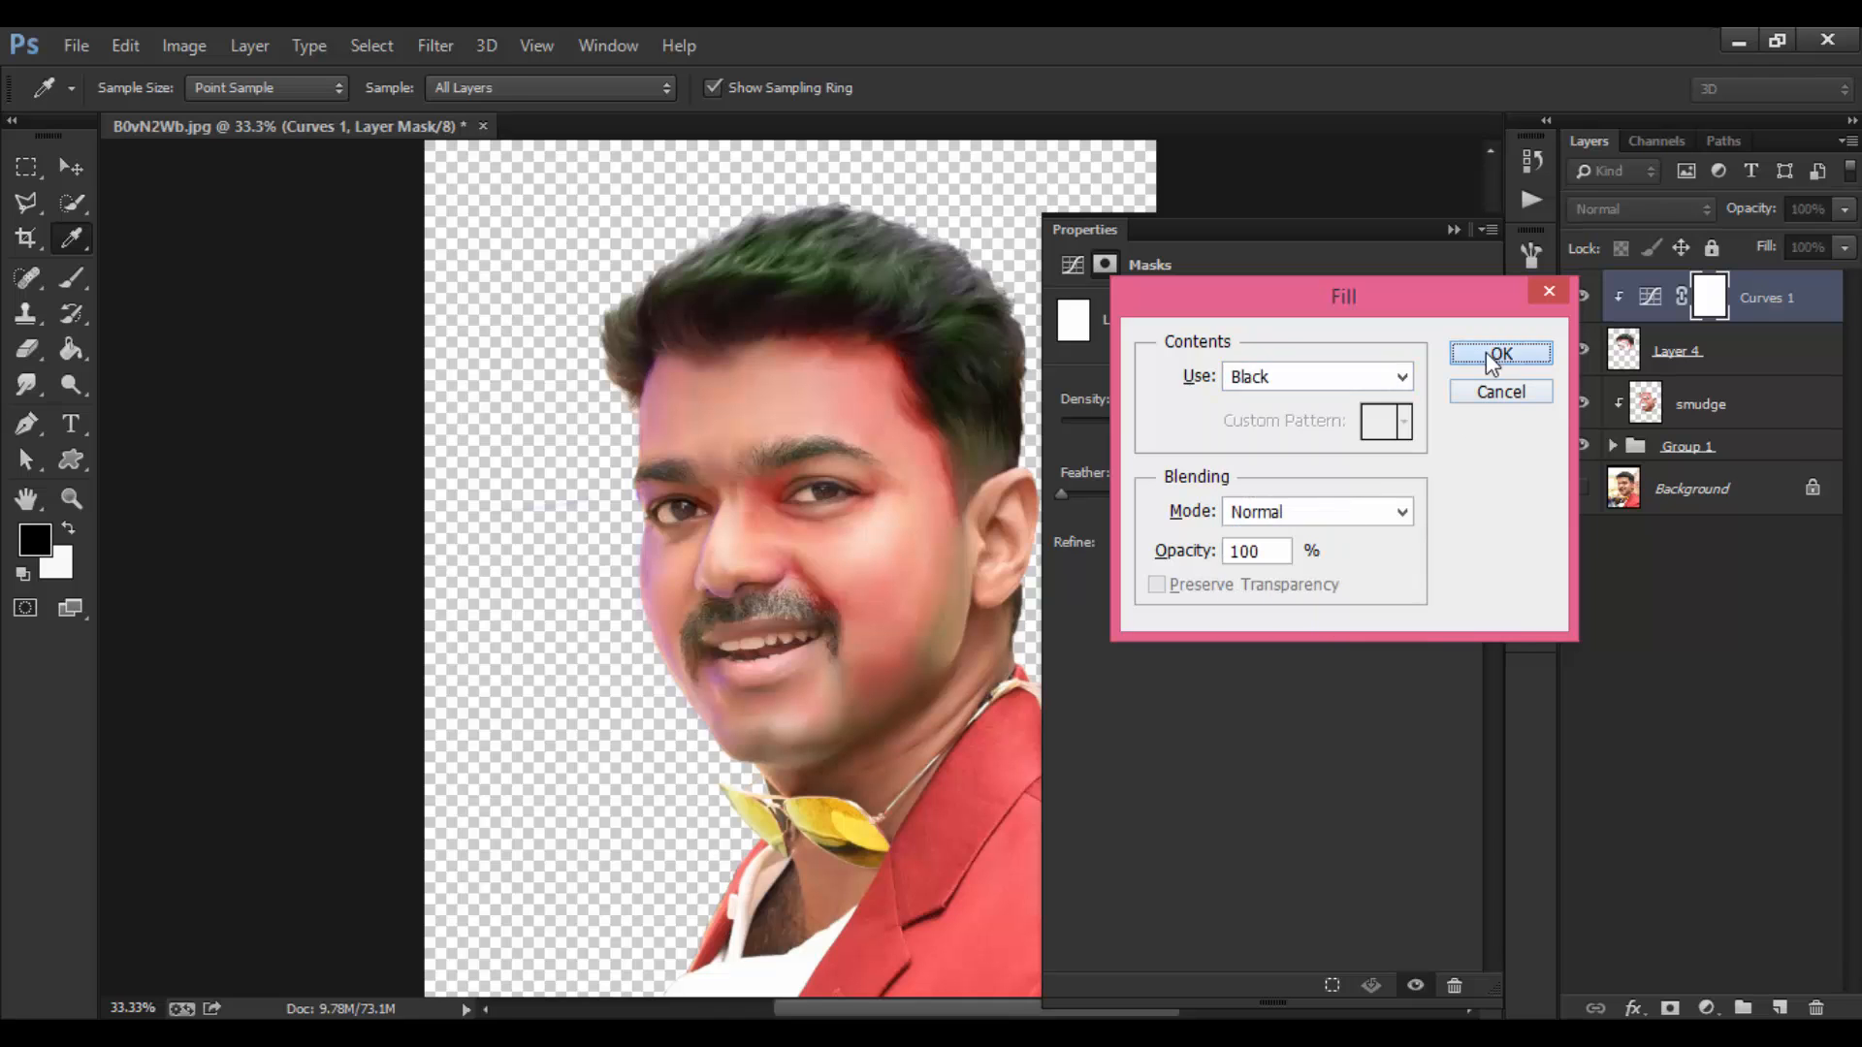
pyautogui.click(1488, 354)
pyautogui.click(1533, 516)
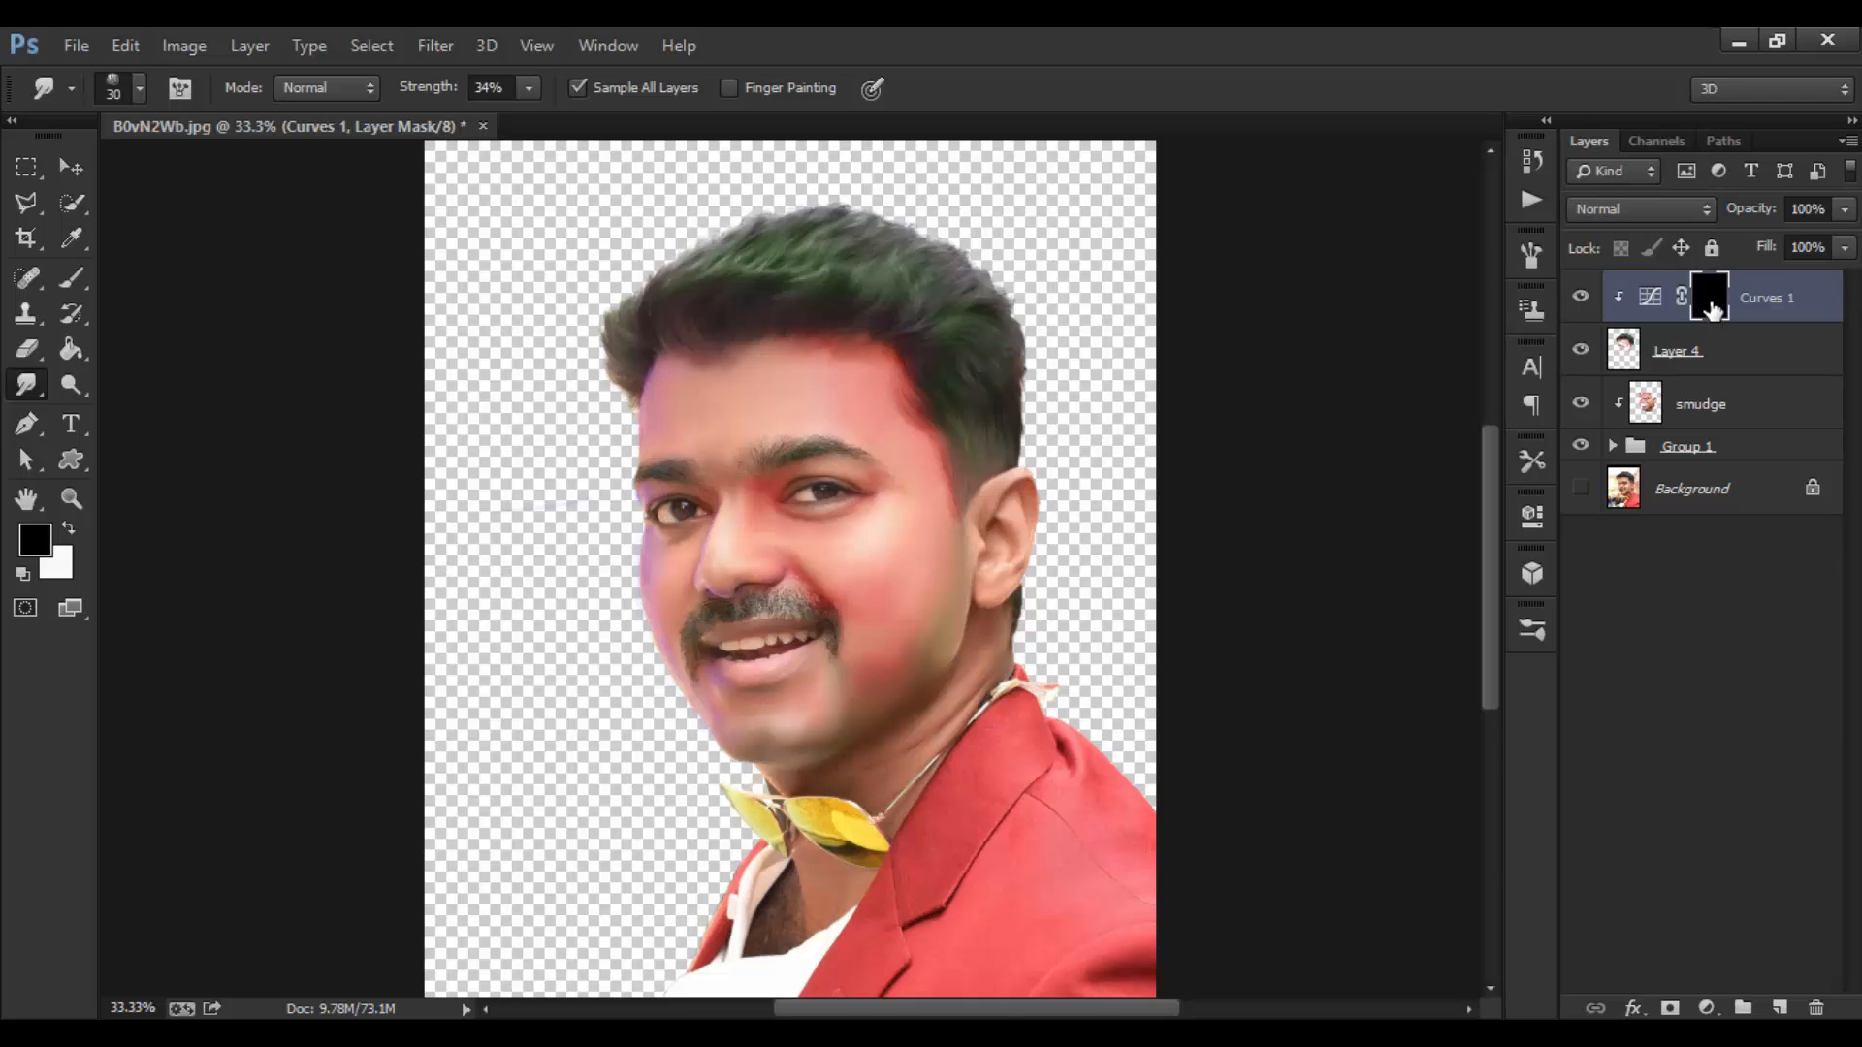
# Choose the soft round preset for the Brush tool to paint on the Curves 1 mask.
pyautogui.keyDown('ctrl'); pyautogui.click(806, 307); pyautogui.keyUp('ctrl')
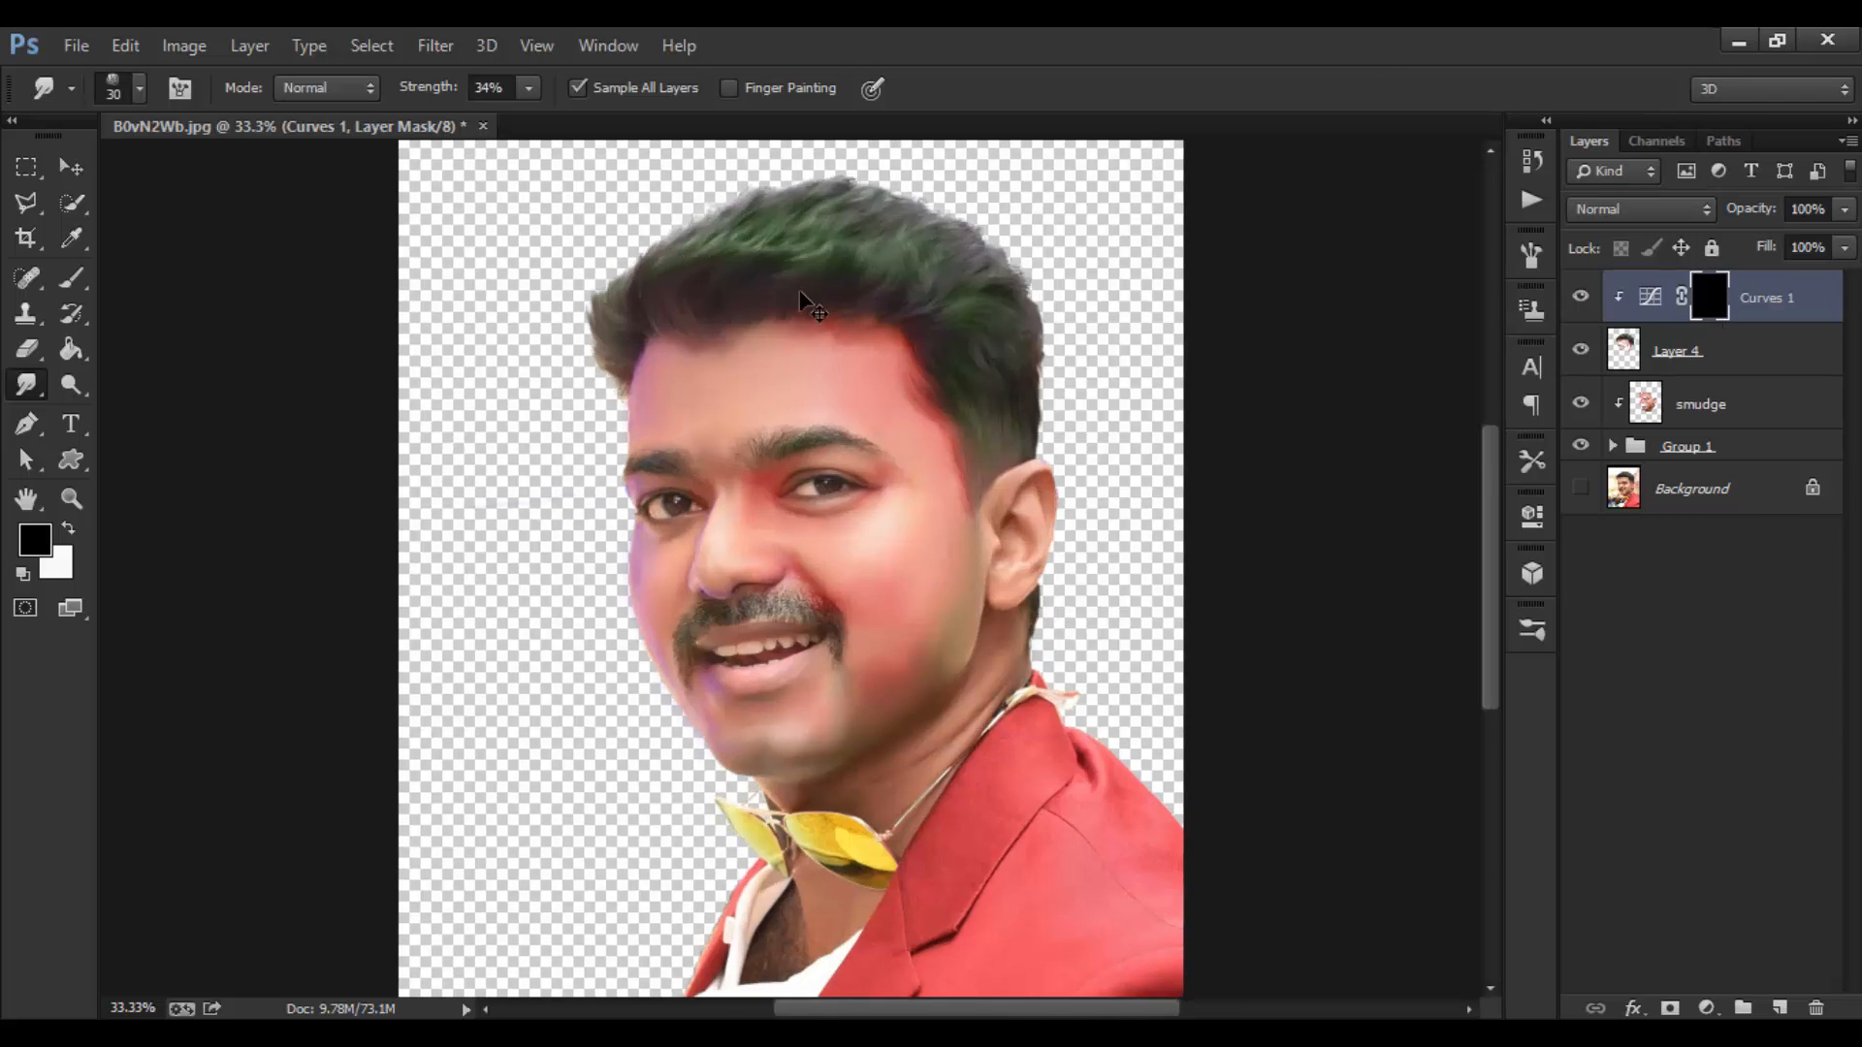
pyautogui.moveTo(820, 417); pyautogui.dragTo(711, 427)
pyautogui.click(74, 281)
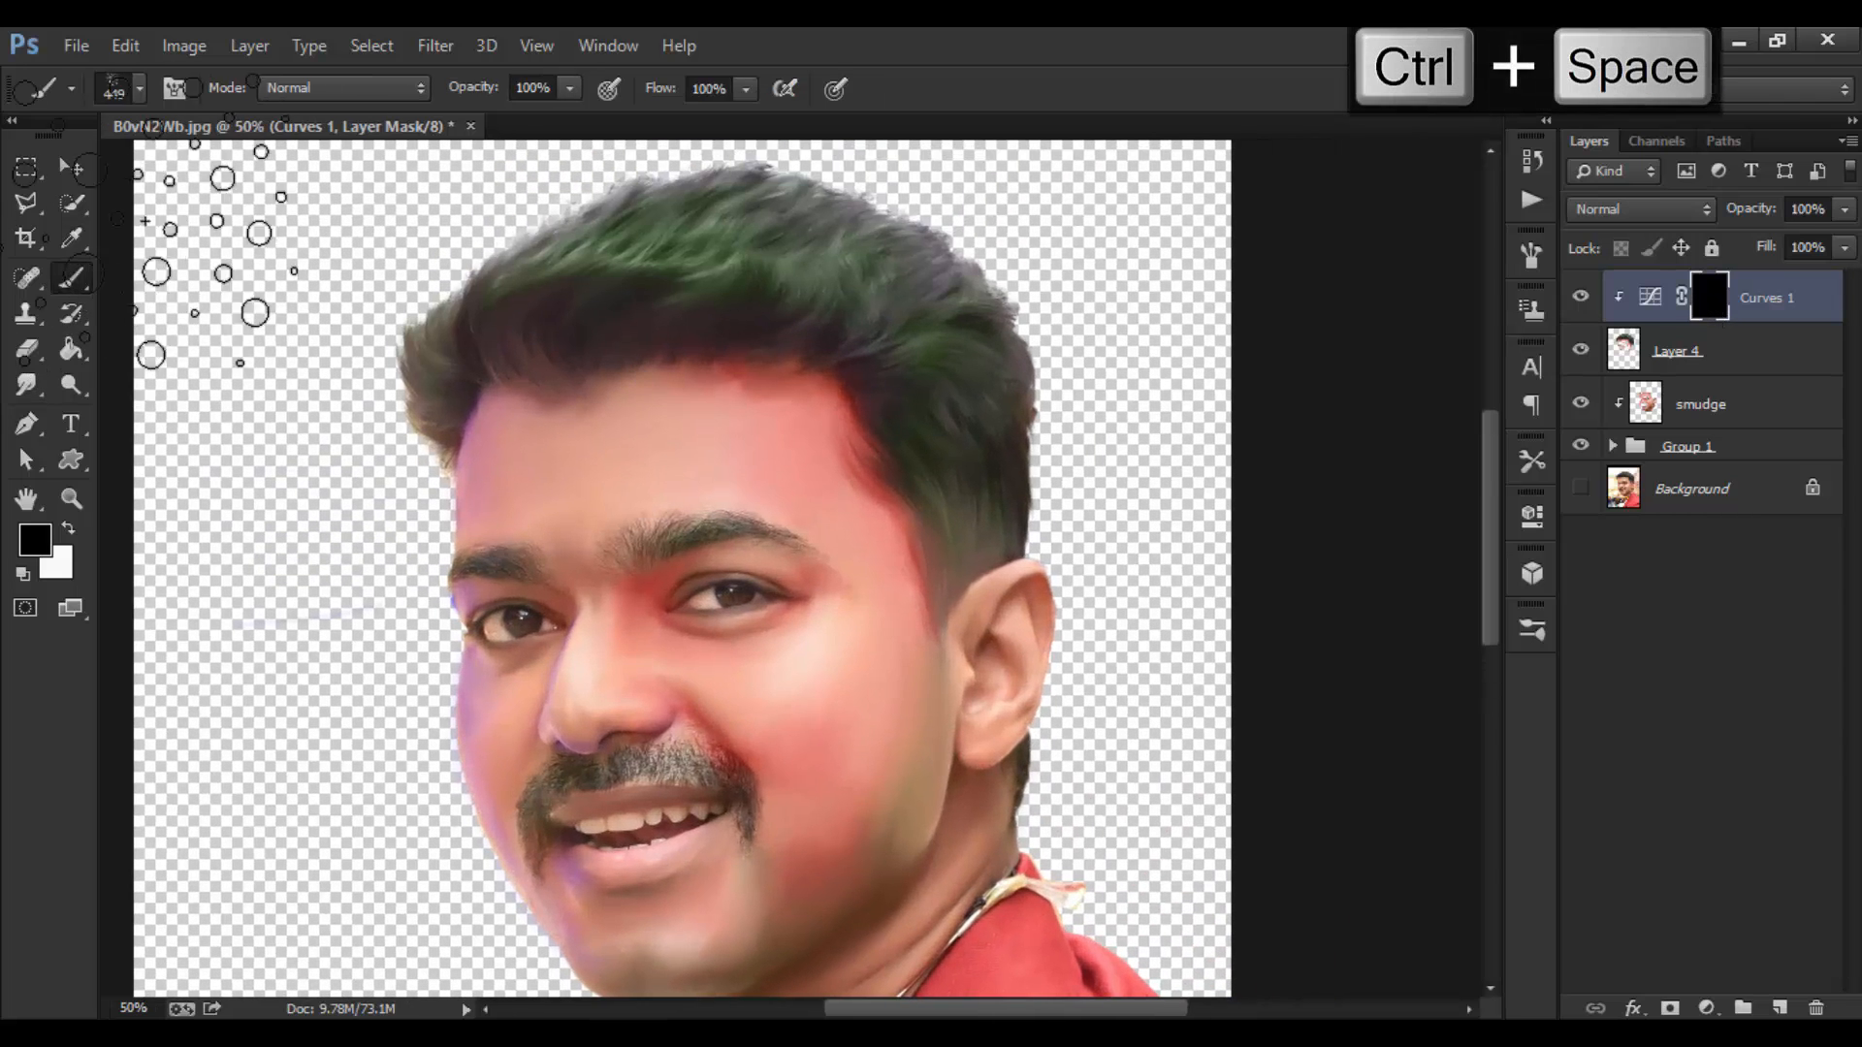
pyautogui.click(139, 87)
pyautogui.scroll(1, 485, 320)
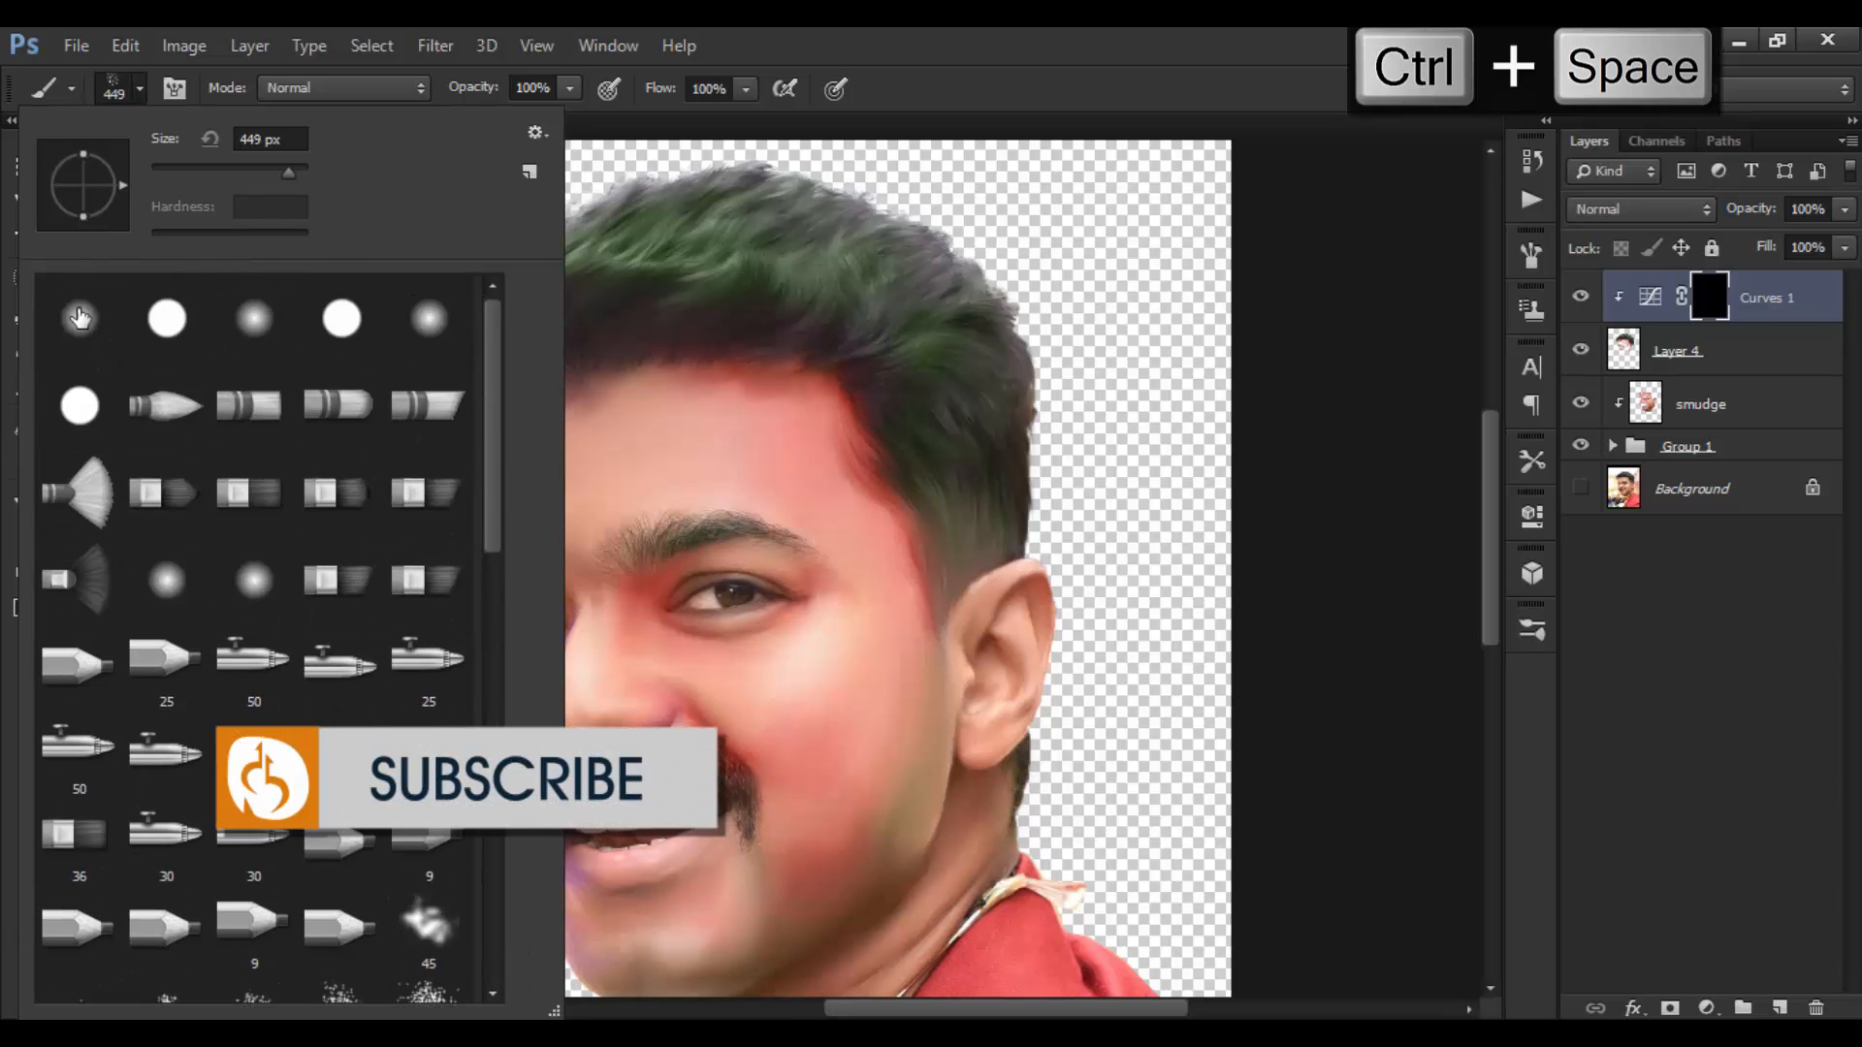
pyautogui.click(80, 318)
pyautogui.click(966, 53)
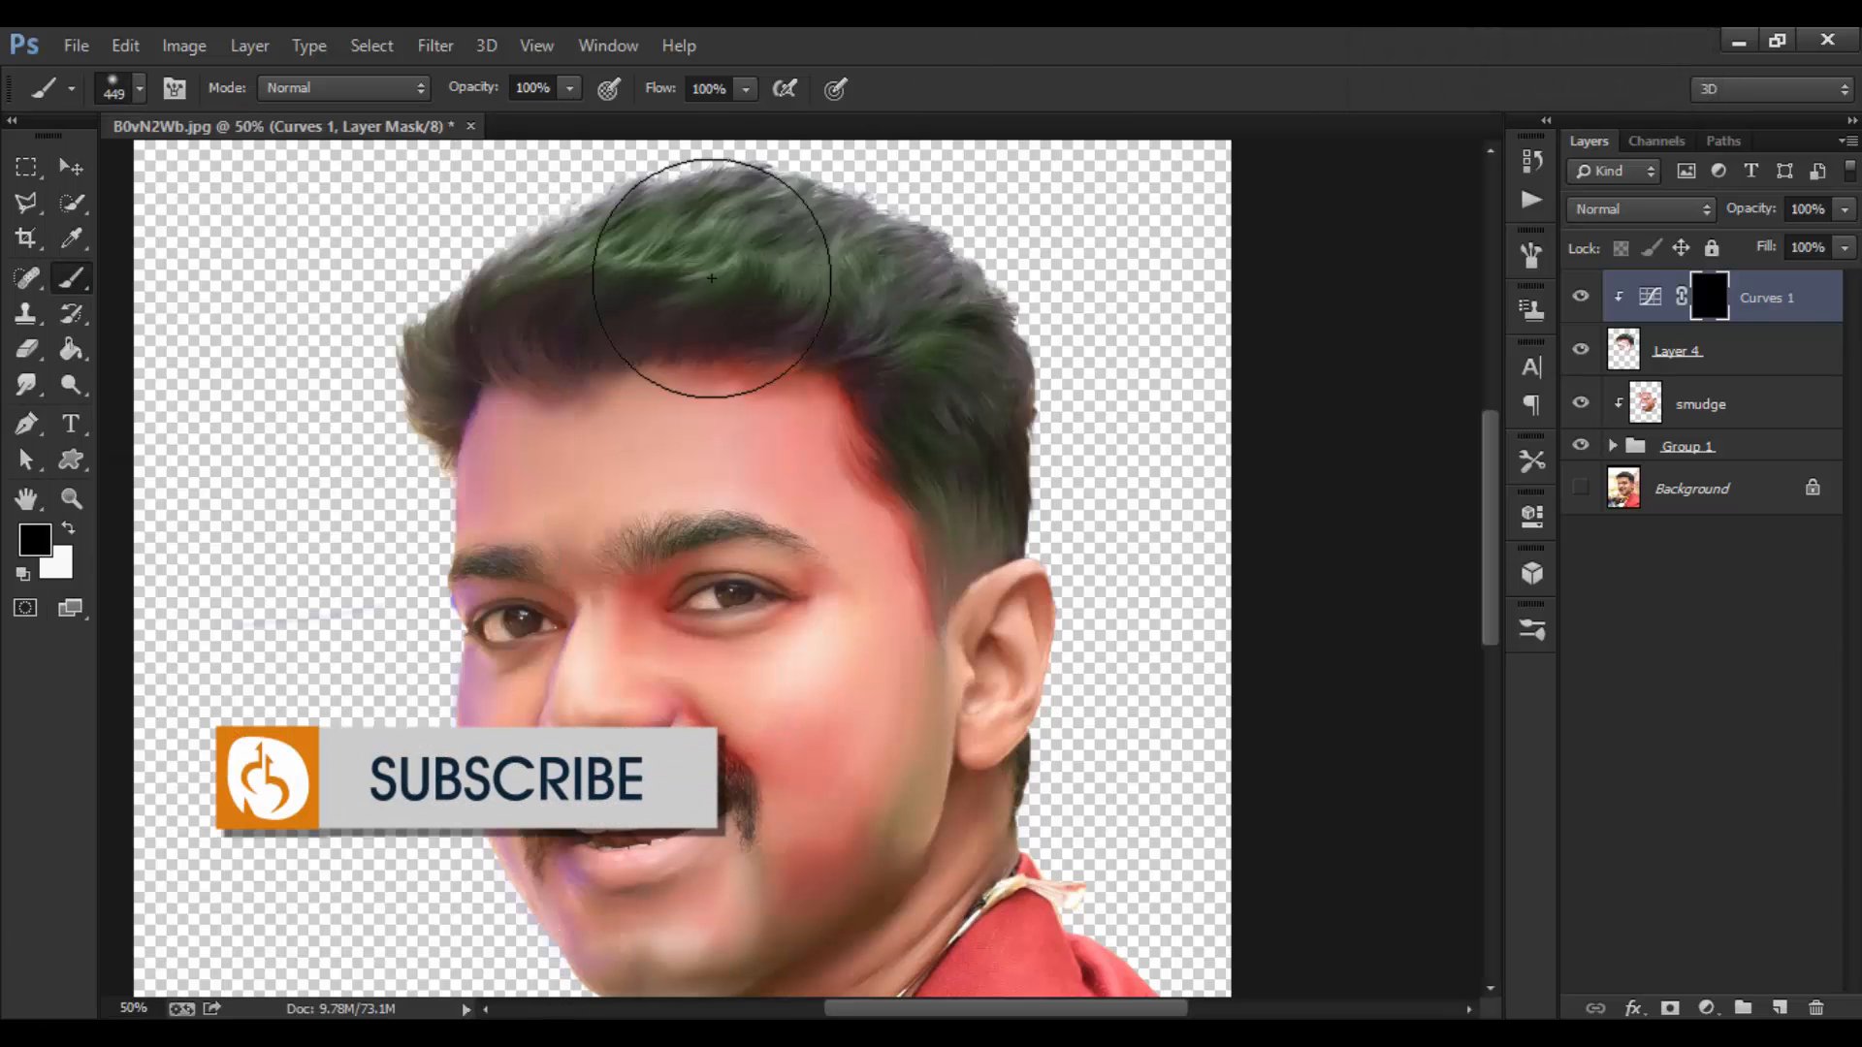
# Paint white on the Curves 1 mask over the front and top of the hair, reducing the brush to 90 px.
pyautogui.click(66, 526)
pyautogui.press('[')
pyautogui.press('[')
pyautogui.press('[')
pyautogui.press('[')
pyautogui.press('[')
pyautogui.moveTo(558, 297)
pyautogui.mouseDown()
pyautogui.moveTo(704, 228)
pyautogui.moveTo(703, 276)
pyautogui.moveTo(754, 288)
pyautogui.moveTo(699, 252)
pyautogui.moveTo(764, 233)
pyautogui.mouseUp()
pyautogui.press('[')
pyautogui.press('[')
pyautogui.press('[')
pyautogui.press('[')
pyautogui.press('[')
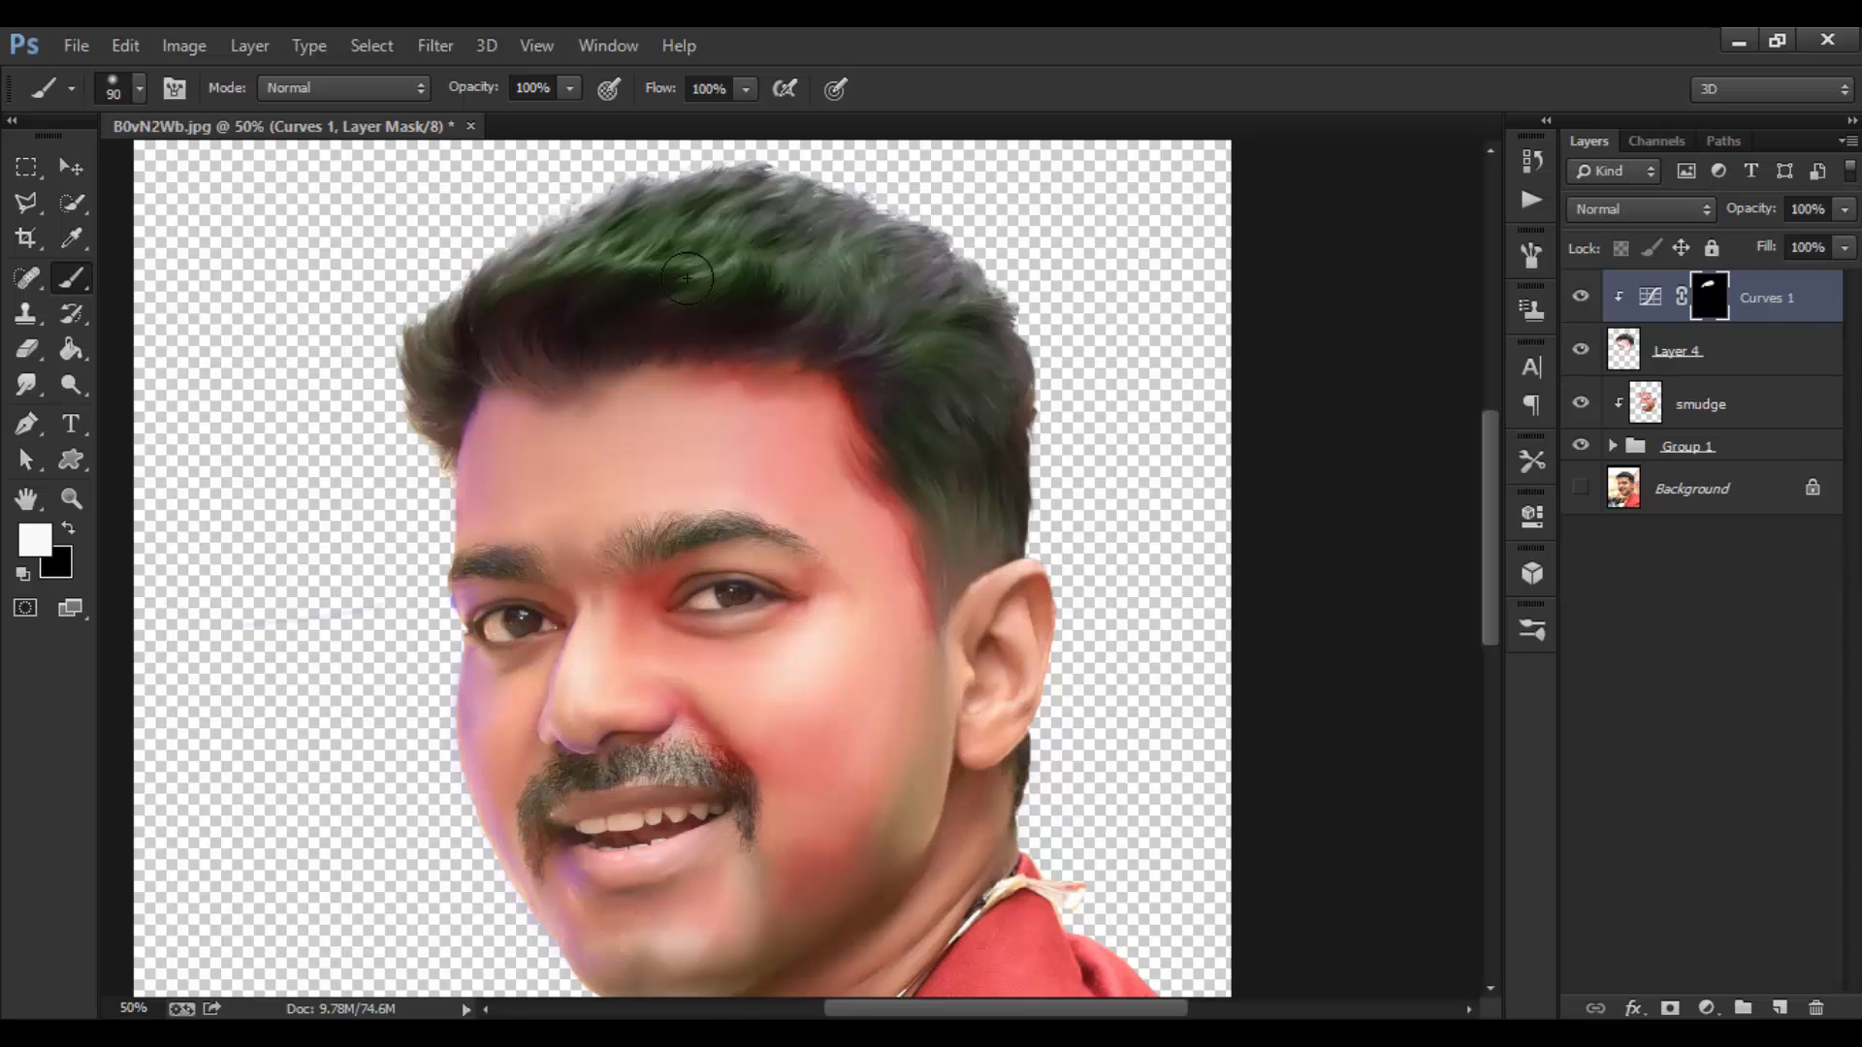
# Paint white on the mask over the hair toward the ear and along the hairline, using a 45 px brush for the edge.
pyautogui.press(']')
pyautogui.press(']')
pyautogui.press(']')
pyautogui.moveTo(829, 256)
pyautogui.mouseDown()
pyautogui.moveTo(914, 374)
pyautogui.moveTo(961, 410)
pyautogui.moveTo(971, 390)
pyautogui.moveTo(969, 502)
pyautogui.moveTo(913, 448)
pyautogui.moveTo(958, 535)
pyautogui.moveTo(967, 517)
pyautogui.moveTo(961, 555)
pyautogui.moveTo(982, 480)
pyautogui.mouseUp()
pyautogui.press('[')
pyautogui.press('[')
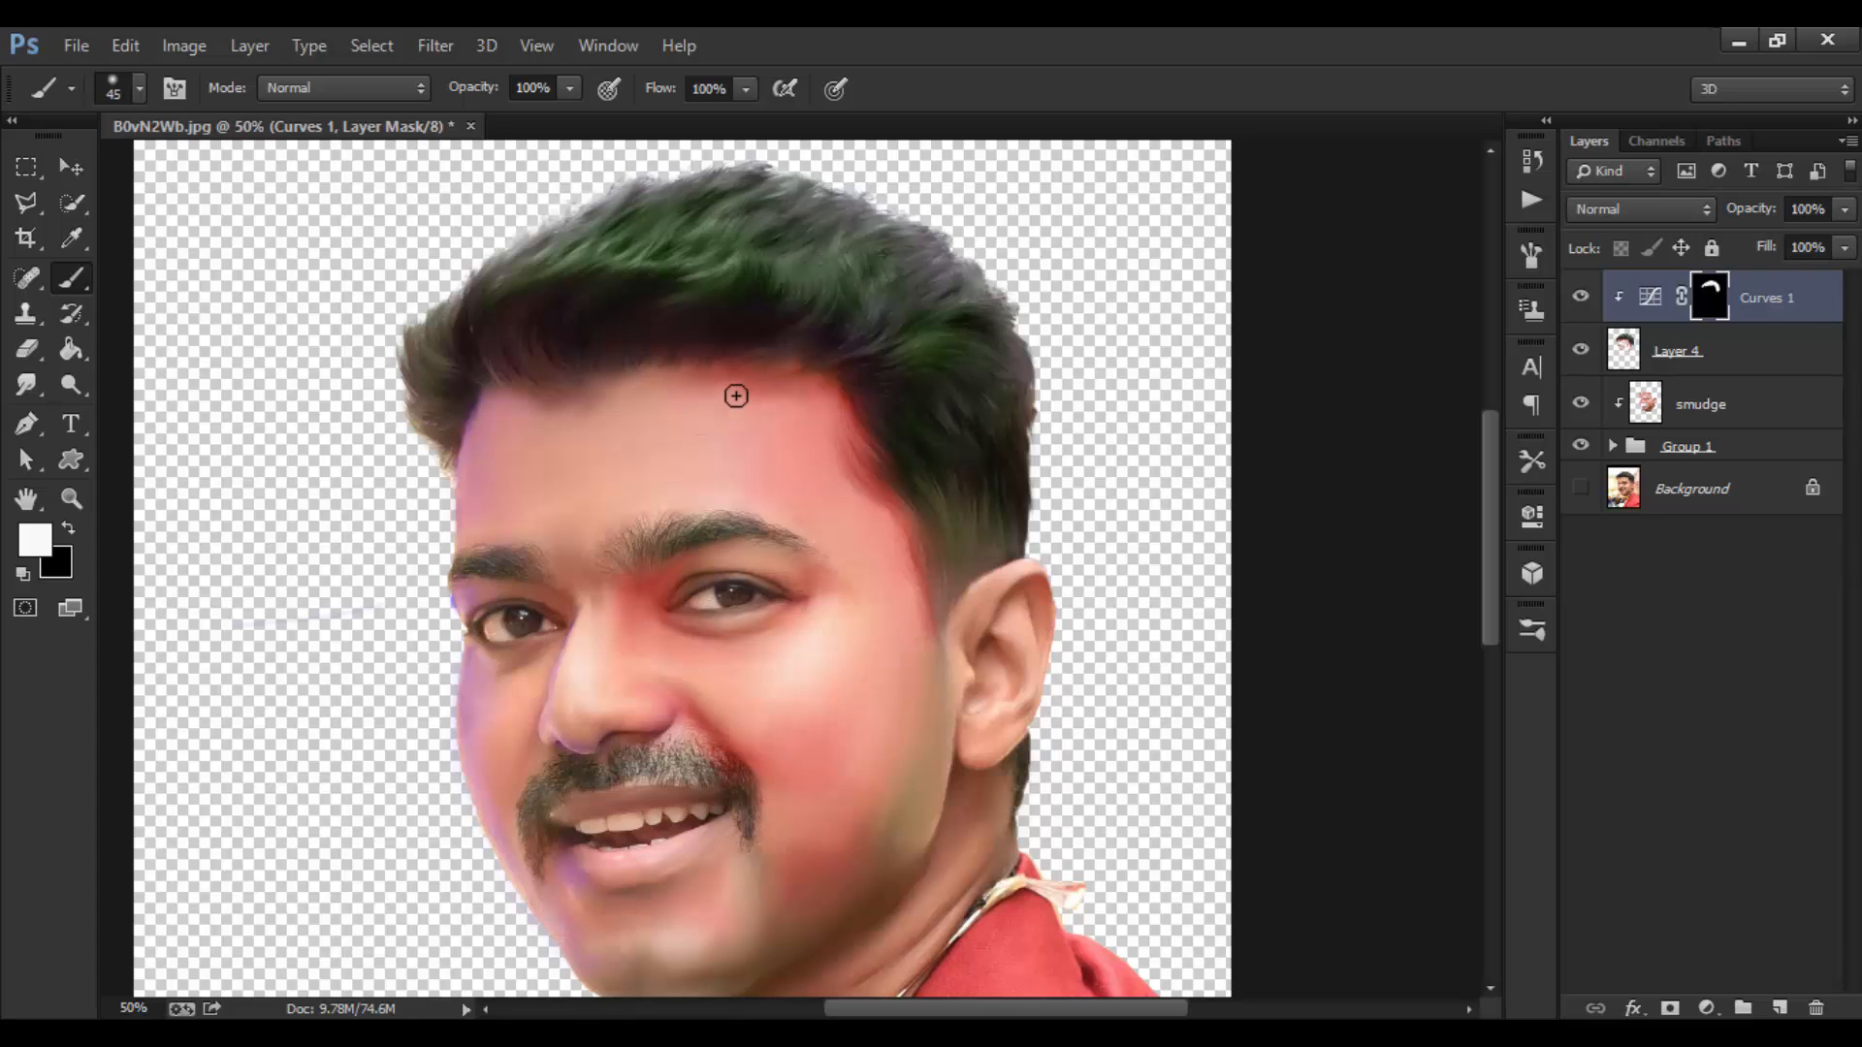
pyautogui.moveTo(766, 355); pyautogui.dragTo(631, 384)
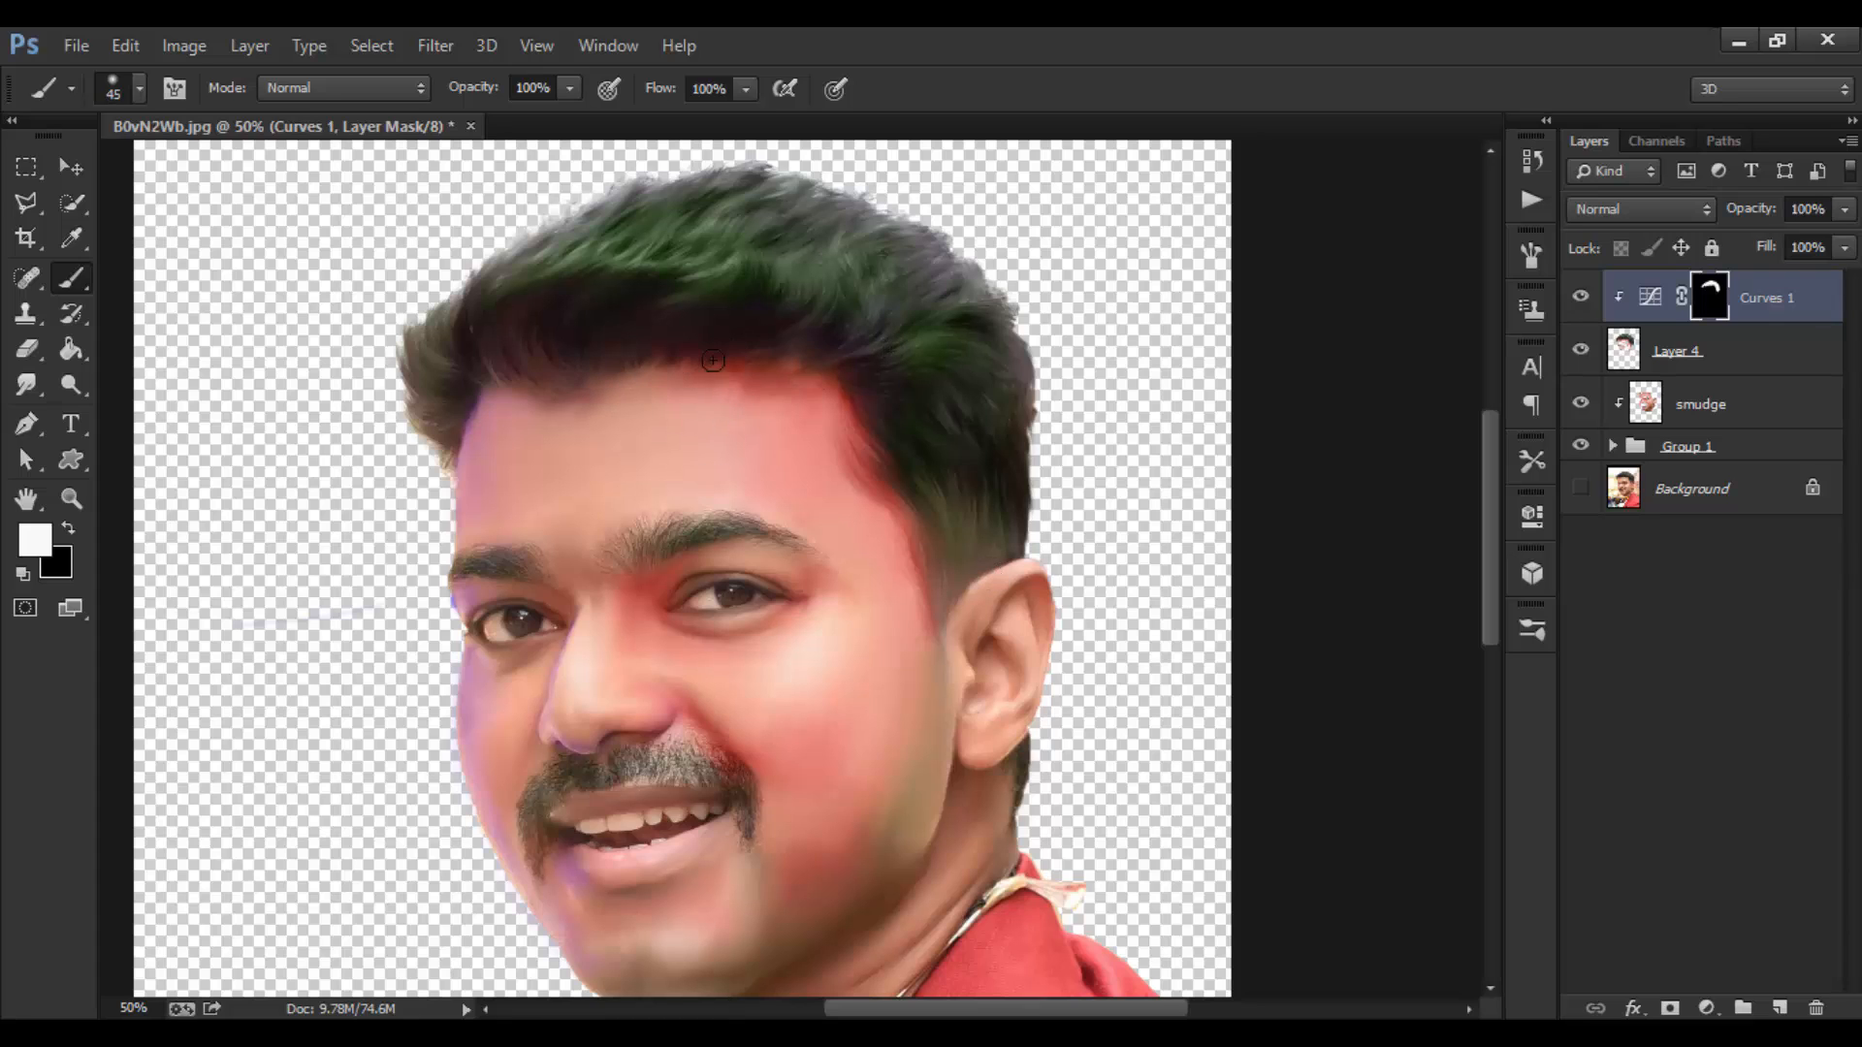
pyautogui.moveTo(794, 447)
pyautogui.mouseDown()
pyautogui.moveTo(827, 467)
pyautogui.moveTo(856, 440)
pyautogui.moveTo(907, 511)
pyautogui.mouseUp()
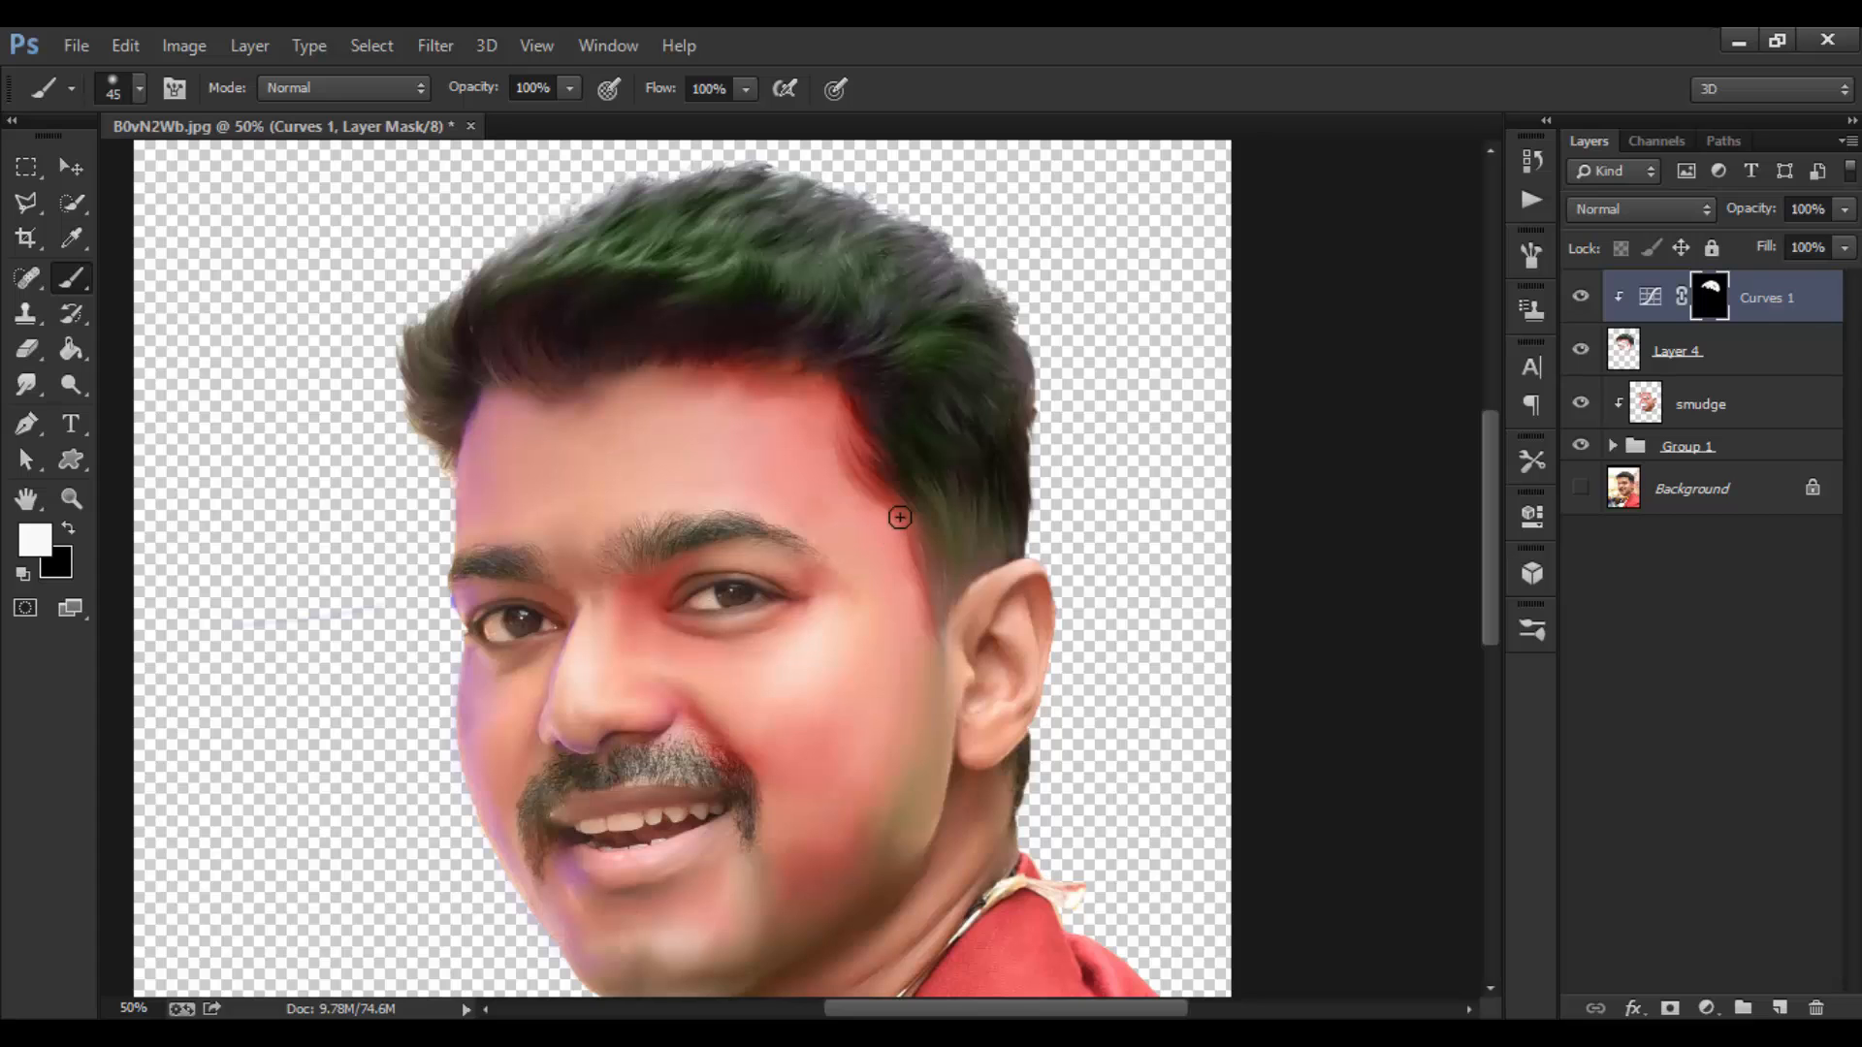
# Switch to black and clean the mask over the forehead below the hairline, enlarging the brush to 100 px.
pyautogui.click(73, 528)
pyautogui.press(']')
pyautogui.press(']')
pyautogui.press(']')
pyautogui.press(']')
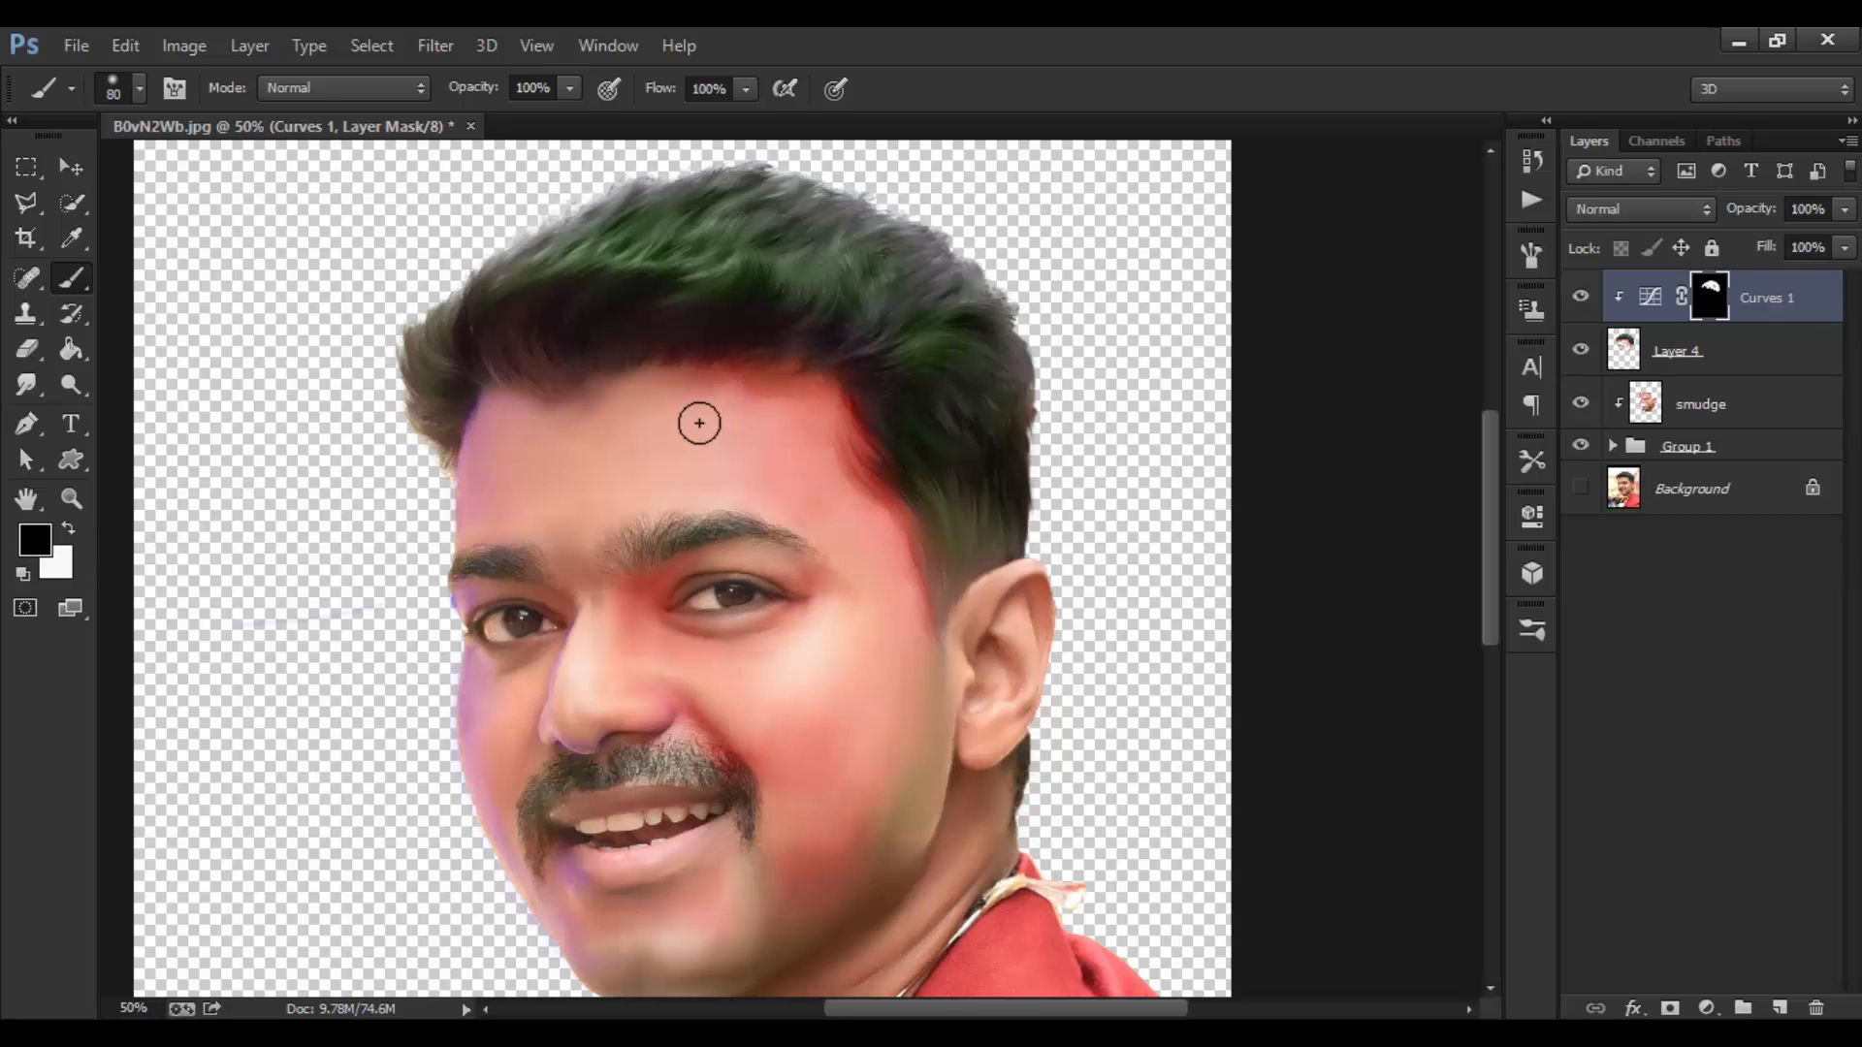
pyautogui.press(']')
pyautogui.press(']')
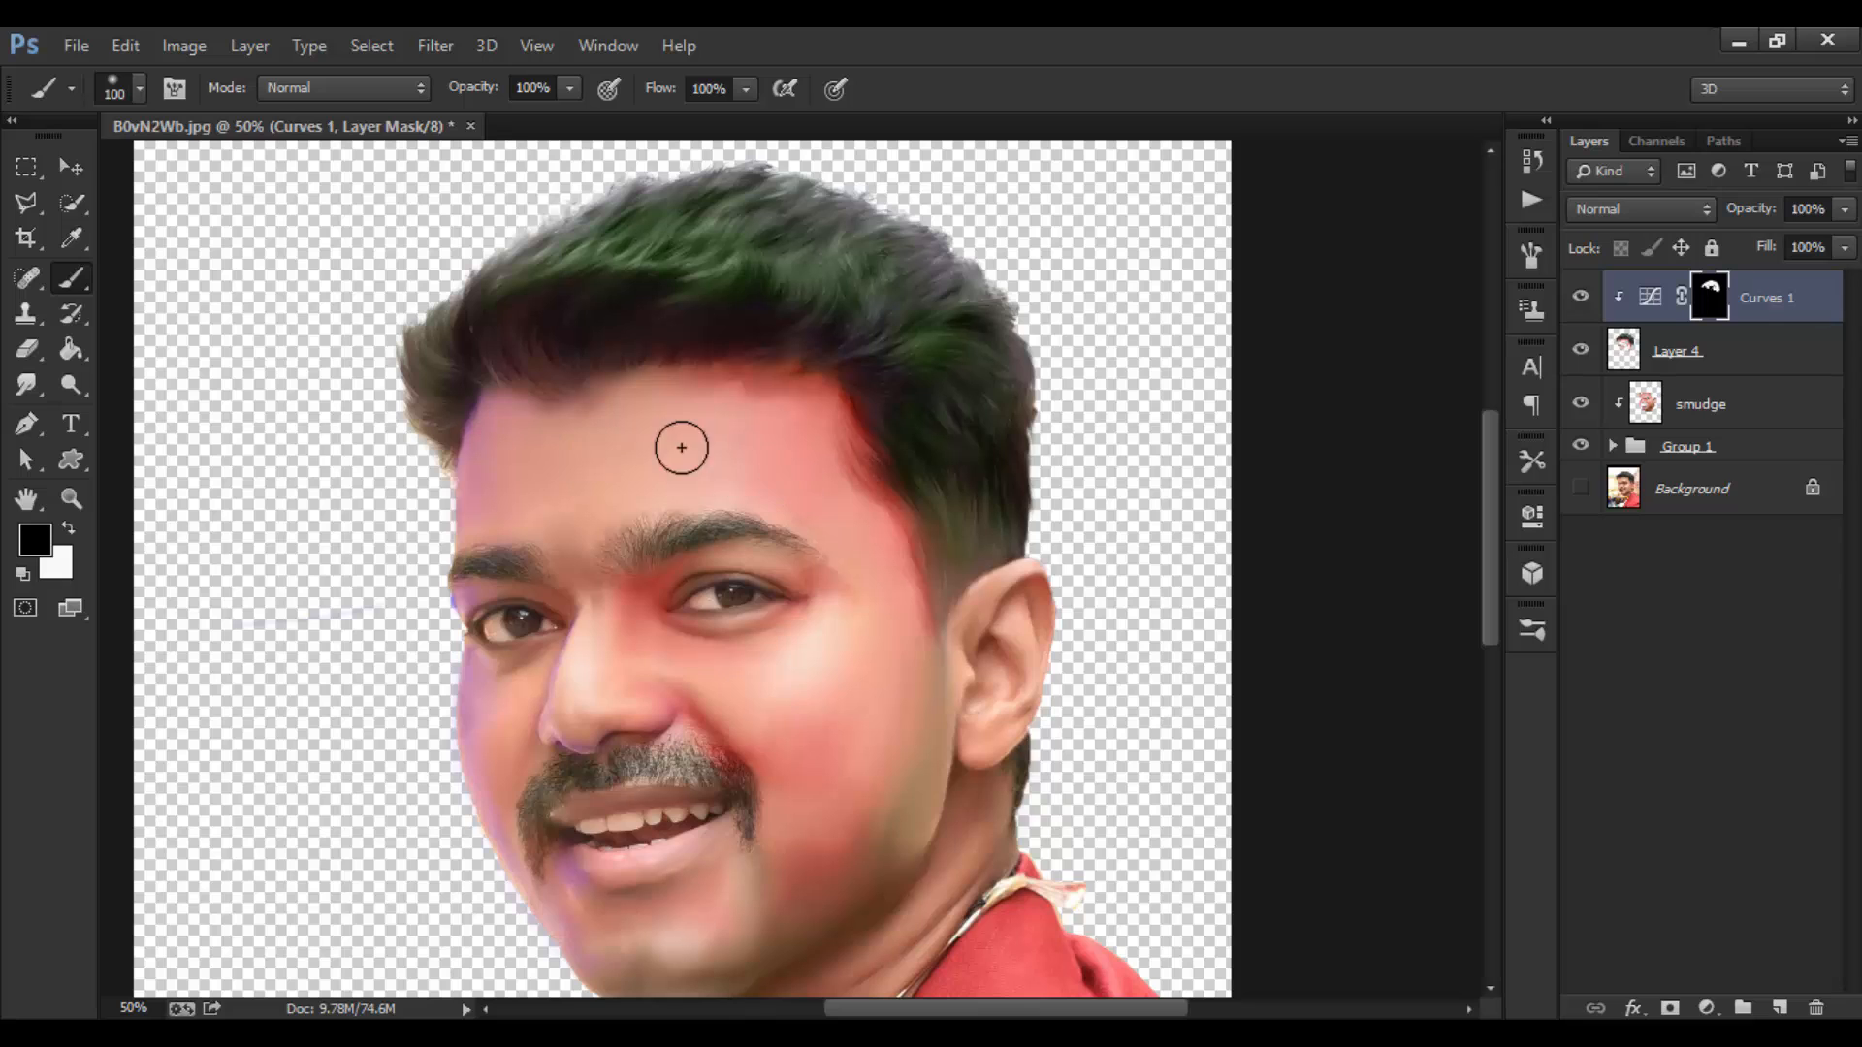
# Compare the darkened hair with the Curves 1 adjustment hidden and shown.
pyautogui.click(1581, 296)
pyautogui.click(1581, 297)
pyautogui.click(1581, 297)
pyautogui.click(1581, 296)
# Paint white on the Curves 1 mask over the eyebrows and facial details with an 80 px brush.
pyautogui.press('[')
pyautogui.press('[')
pyautogui.press('[')
pyautogui.click(69, 528)
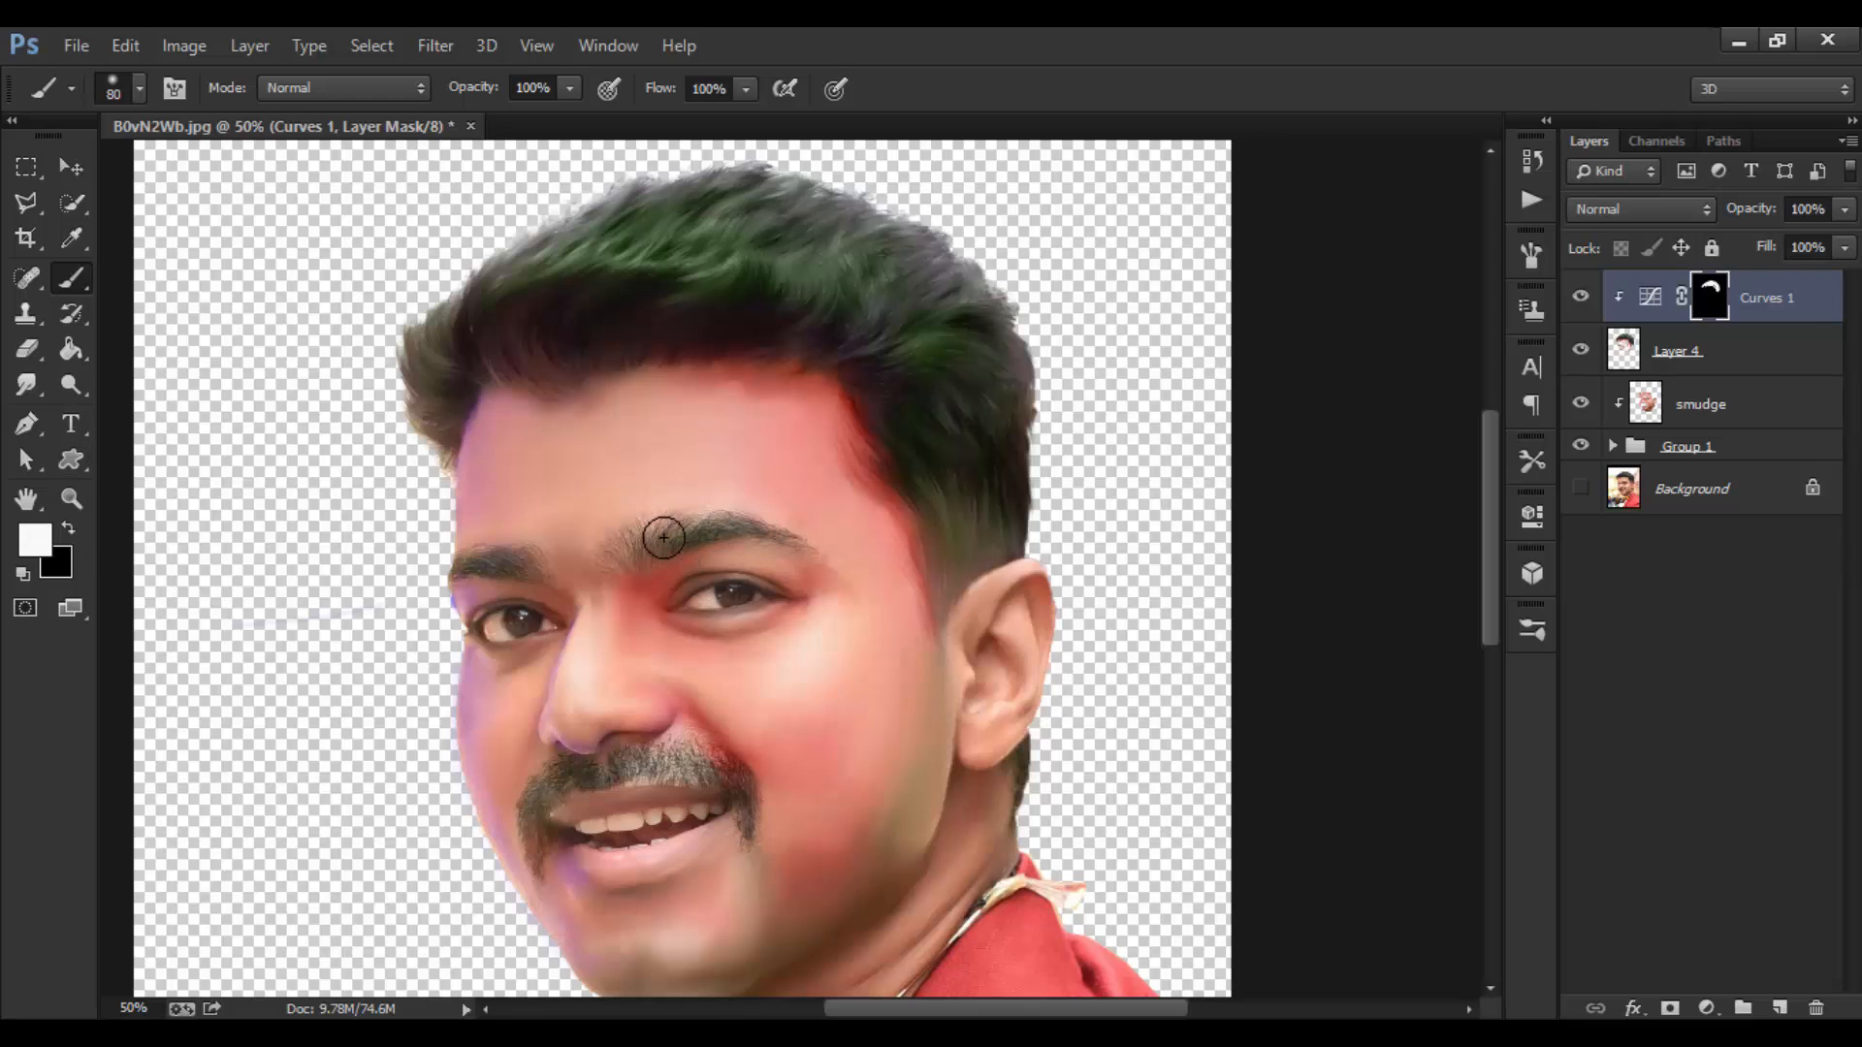
pyautogui.moveTo(507, 579)
pyautogui.mouseDown()
pyautogui.moveTo(492, 568)
pyautogui.moveTo(536, 568)
pyautogui.mouseUp()
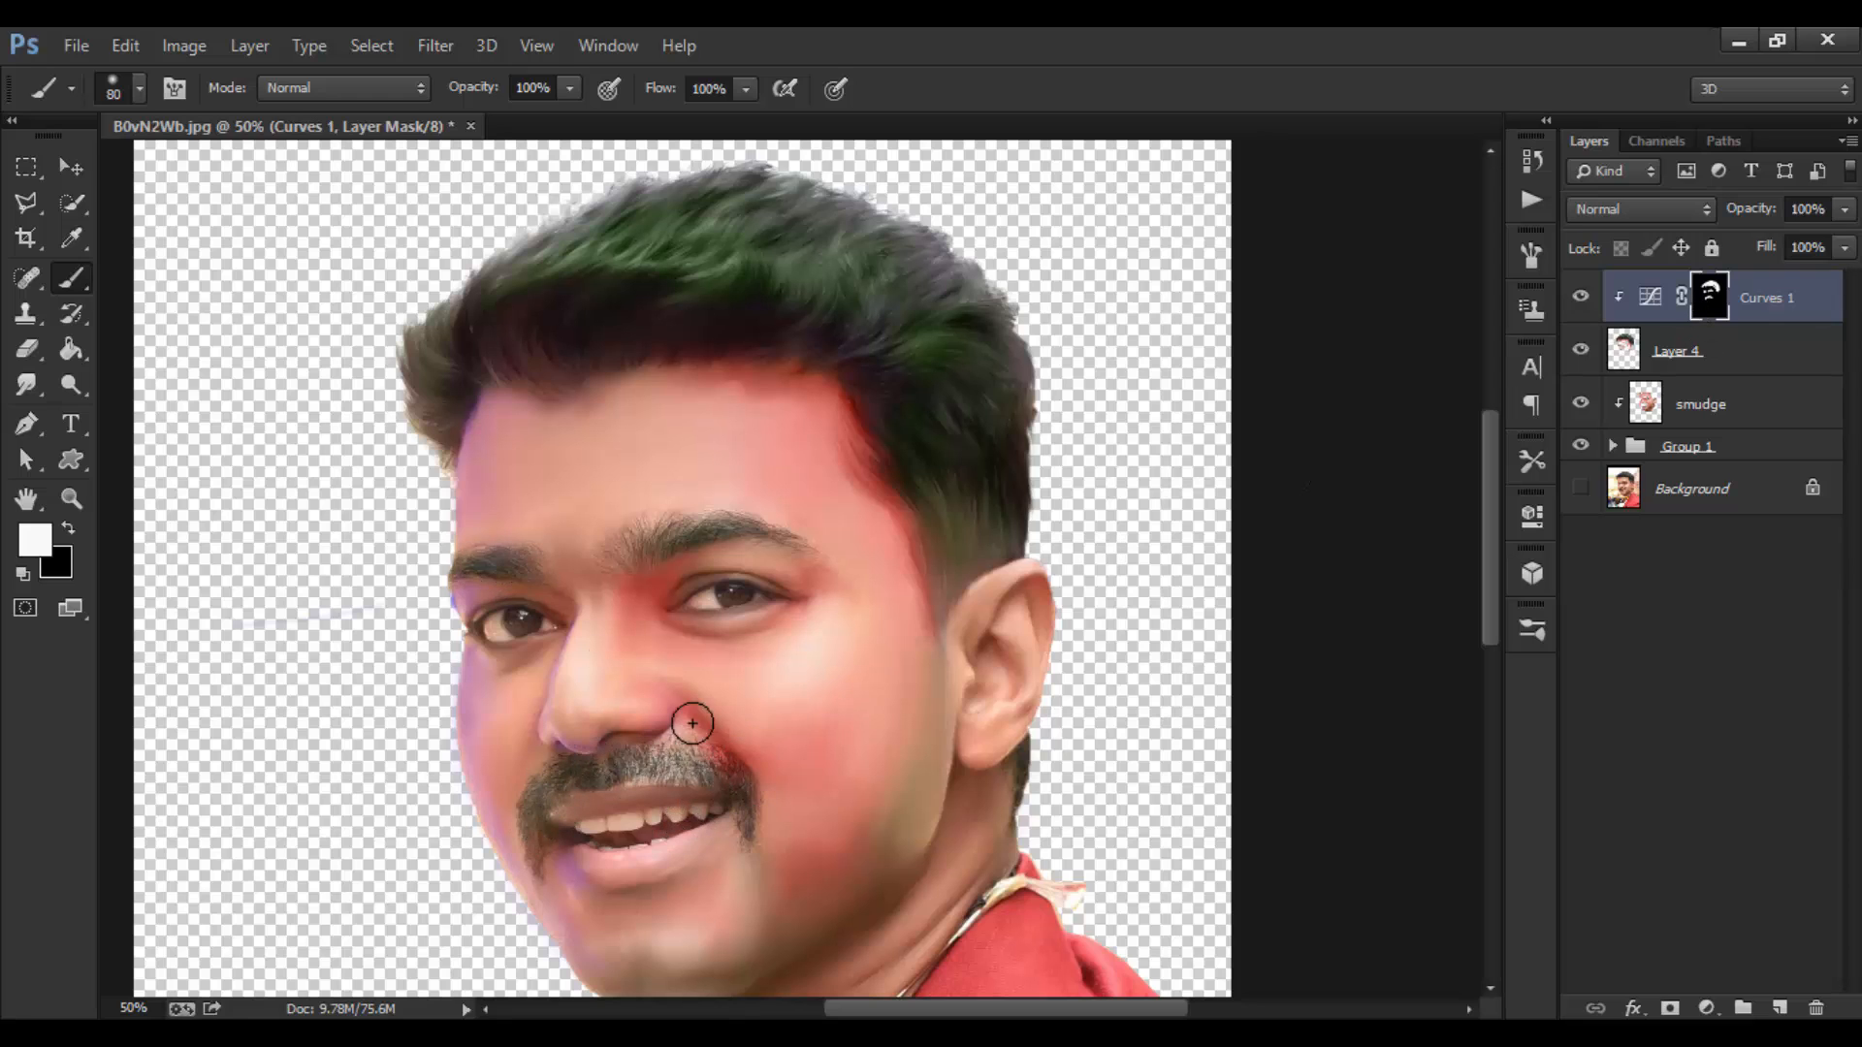
# Undo the last mask stroke and reduce the brush to 60 px.
pyautogui.hotkey('ctrl', 'z')
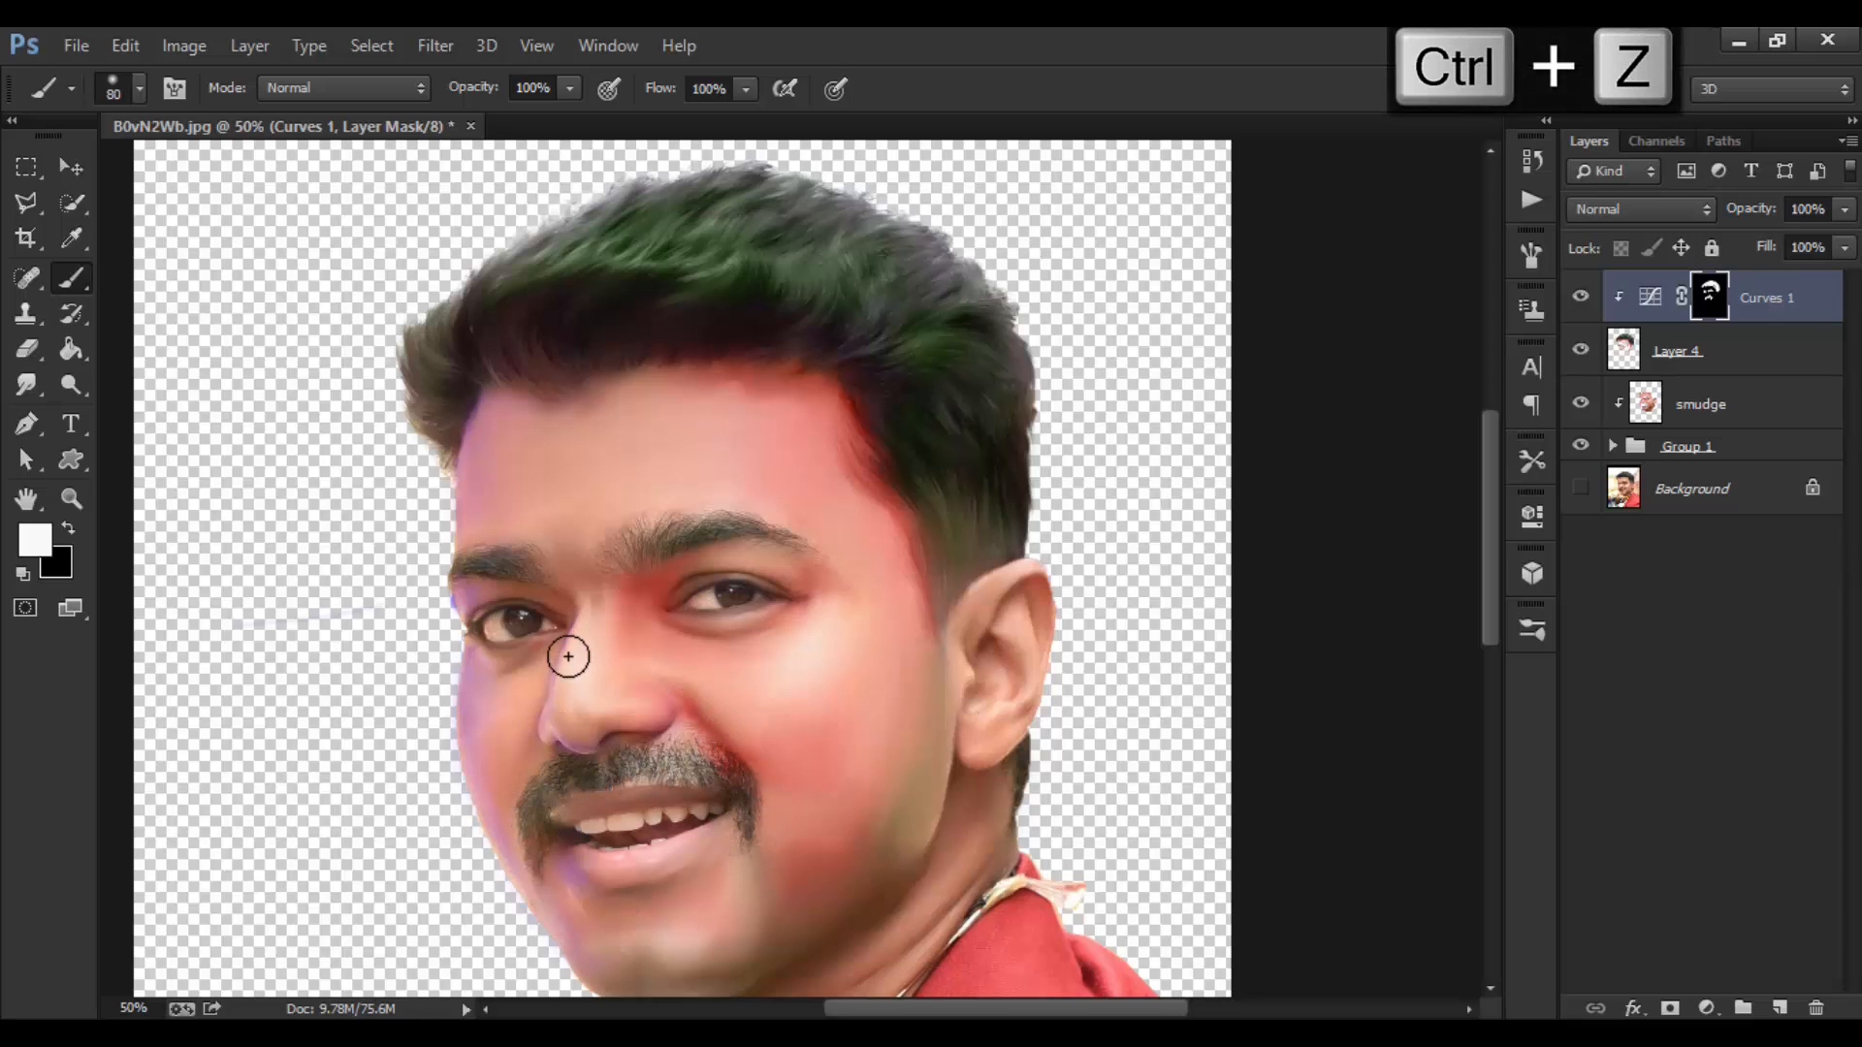
pyautogui.press('[')
pyautogui.press('[')
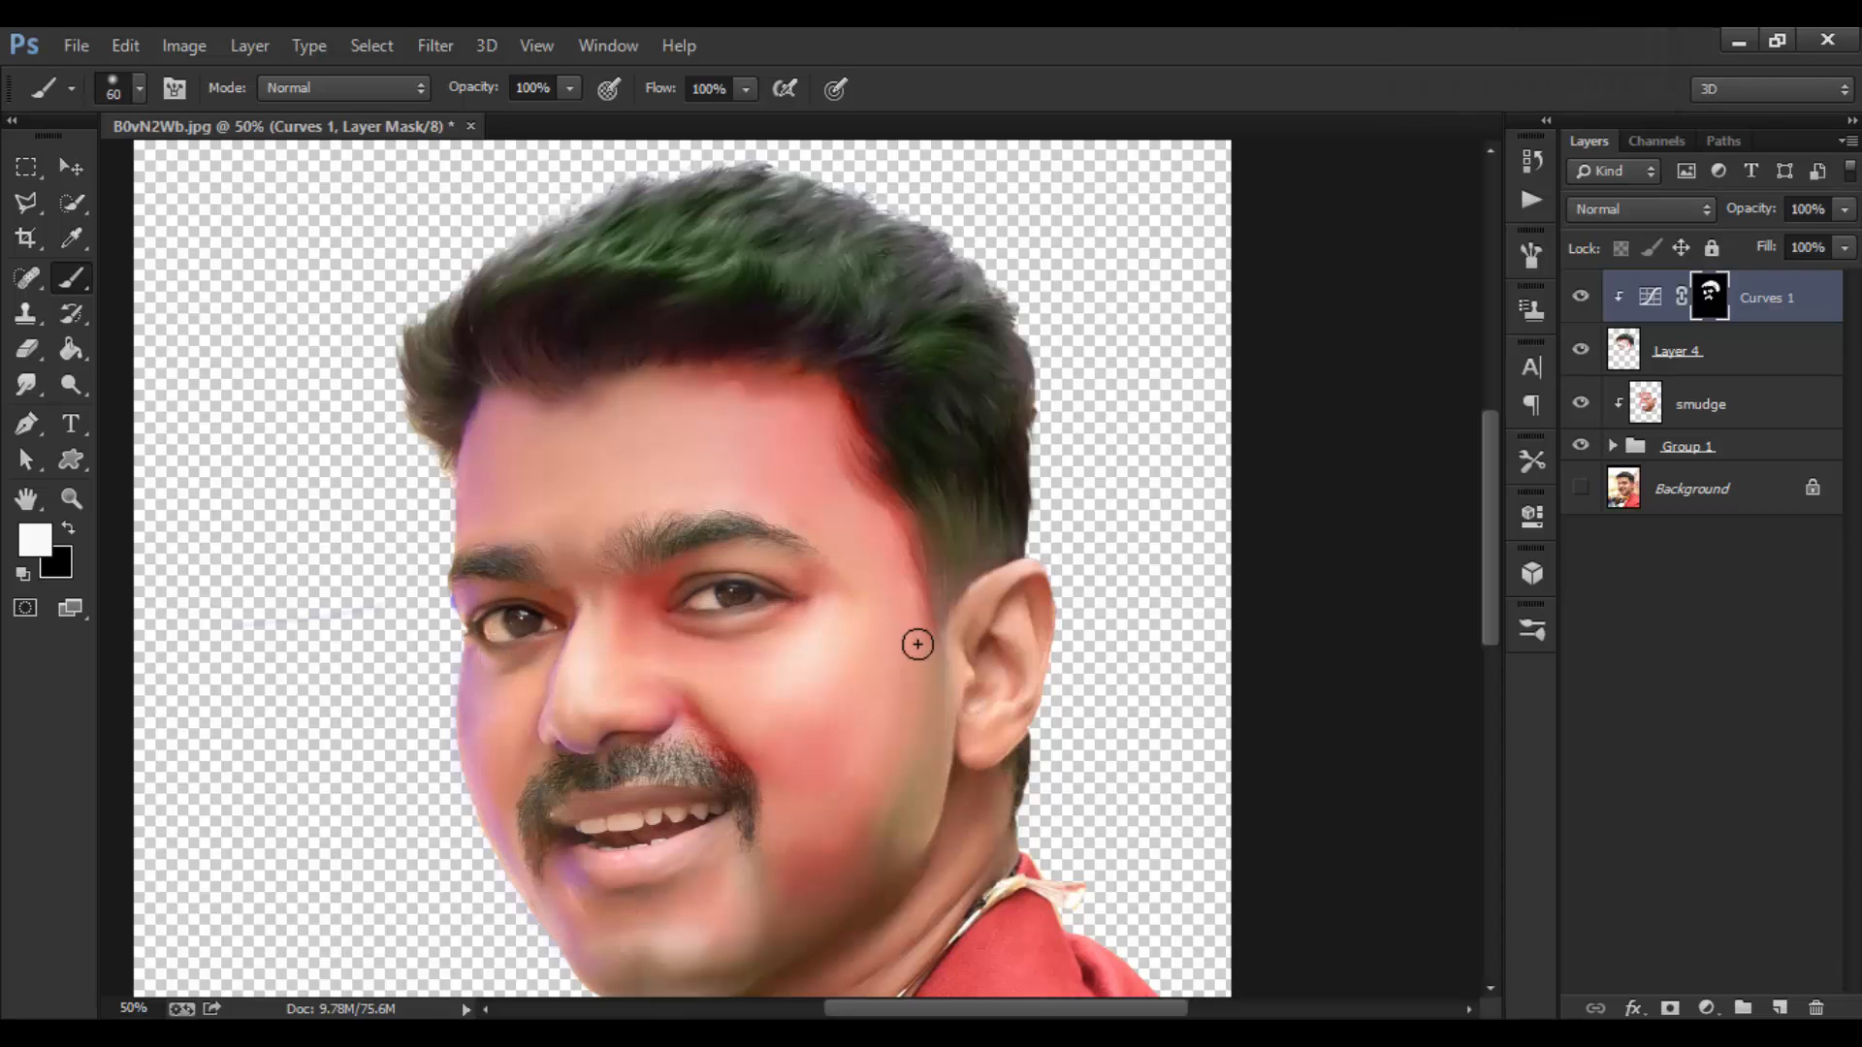
# Extend the white painting on the Curves 1 mask over the face's shaded areas with a brush up to 100 px.
pyautogui.press(']')
pyautogui.press(']')
pyautogui.press(']')
pyautogui.hotkey('ctrl', '0')
pyautogui.press(']')
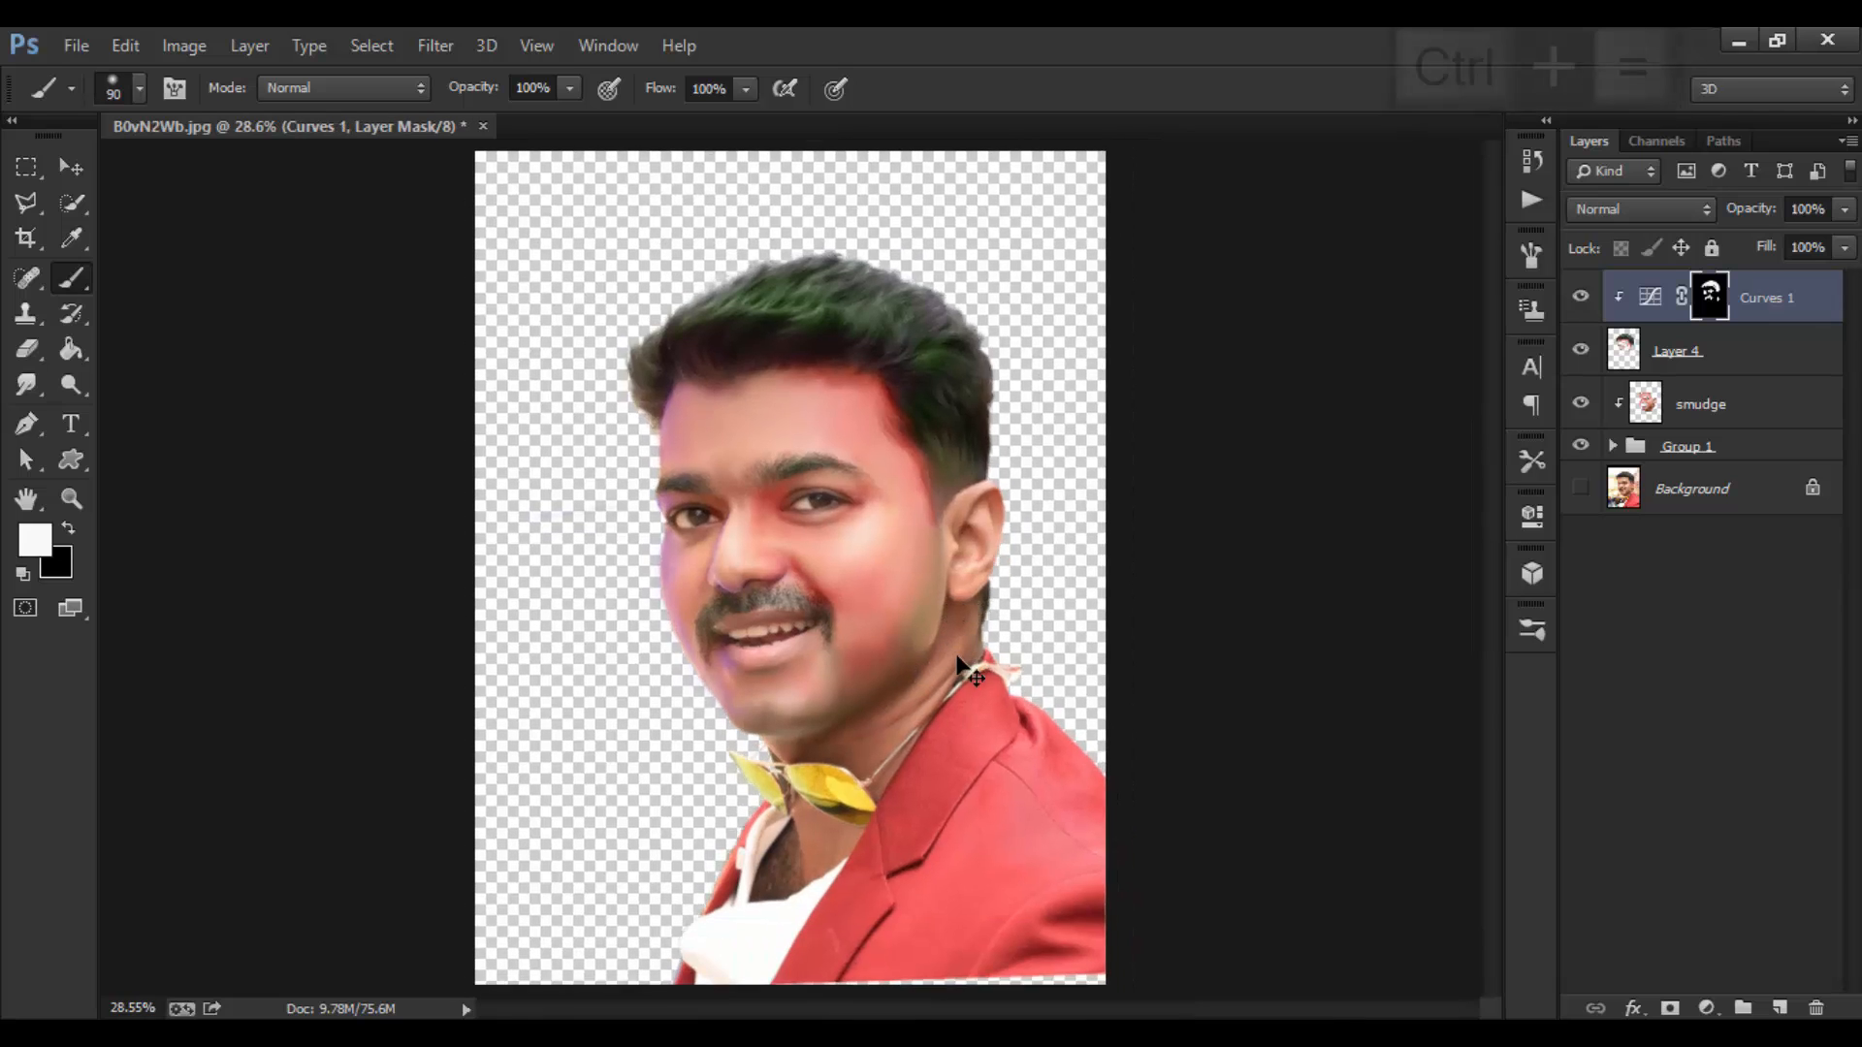
pyautogui.hotkey('ctrl', '=')
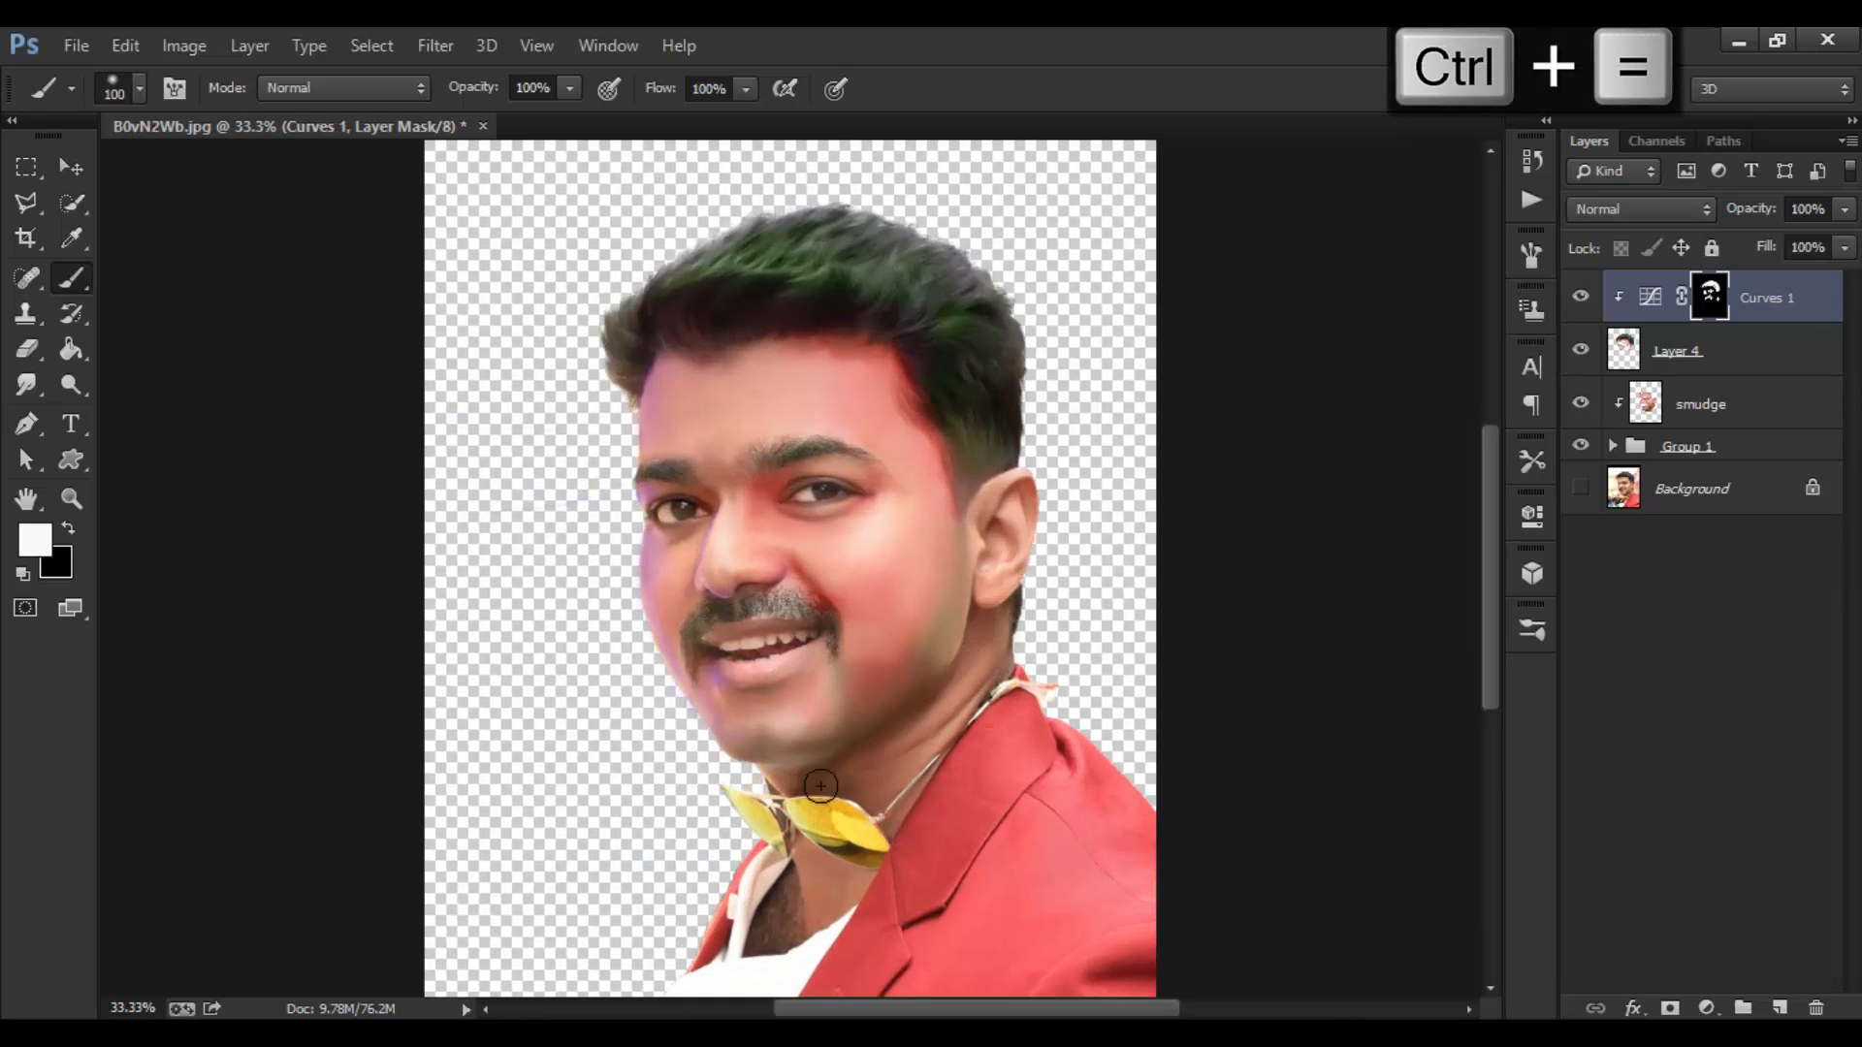
pyautogui.hotkey('ctrl', '=')
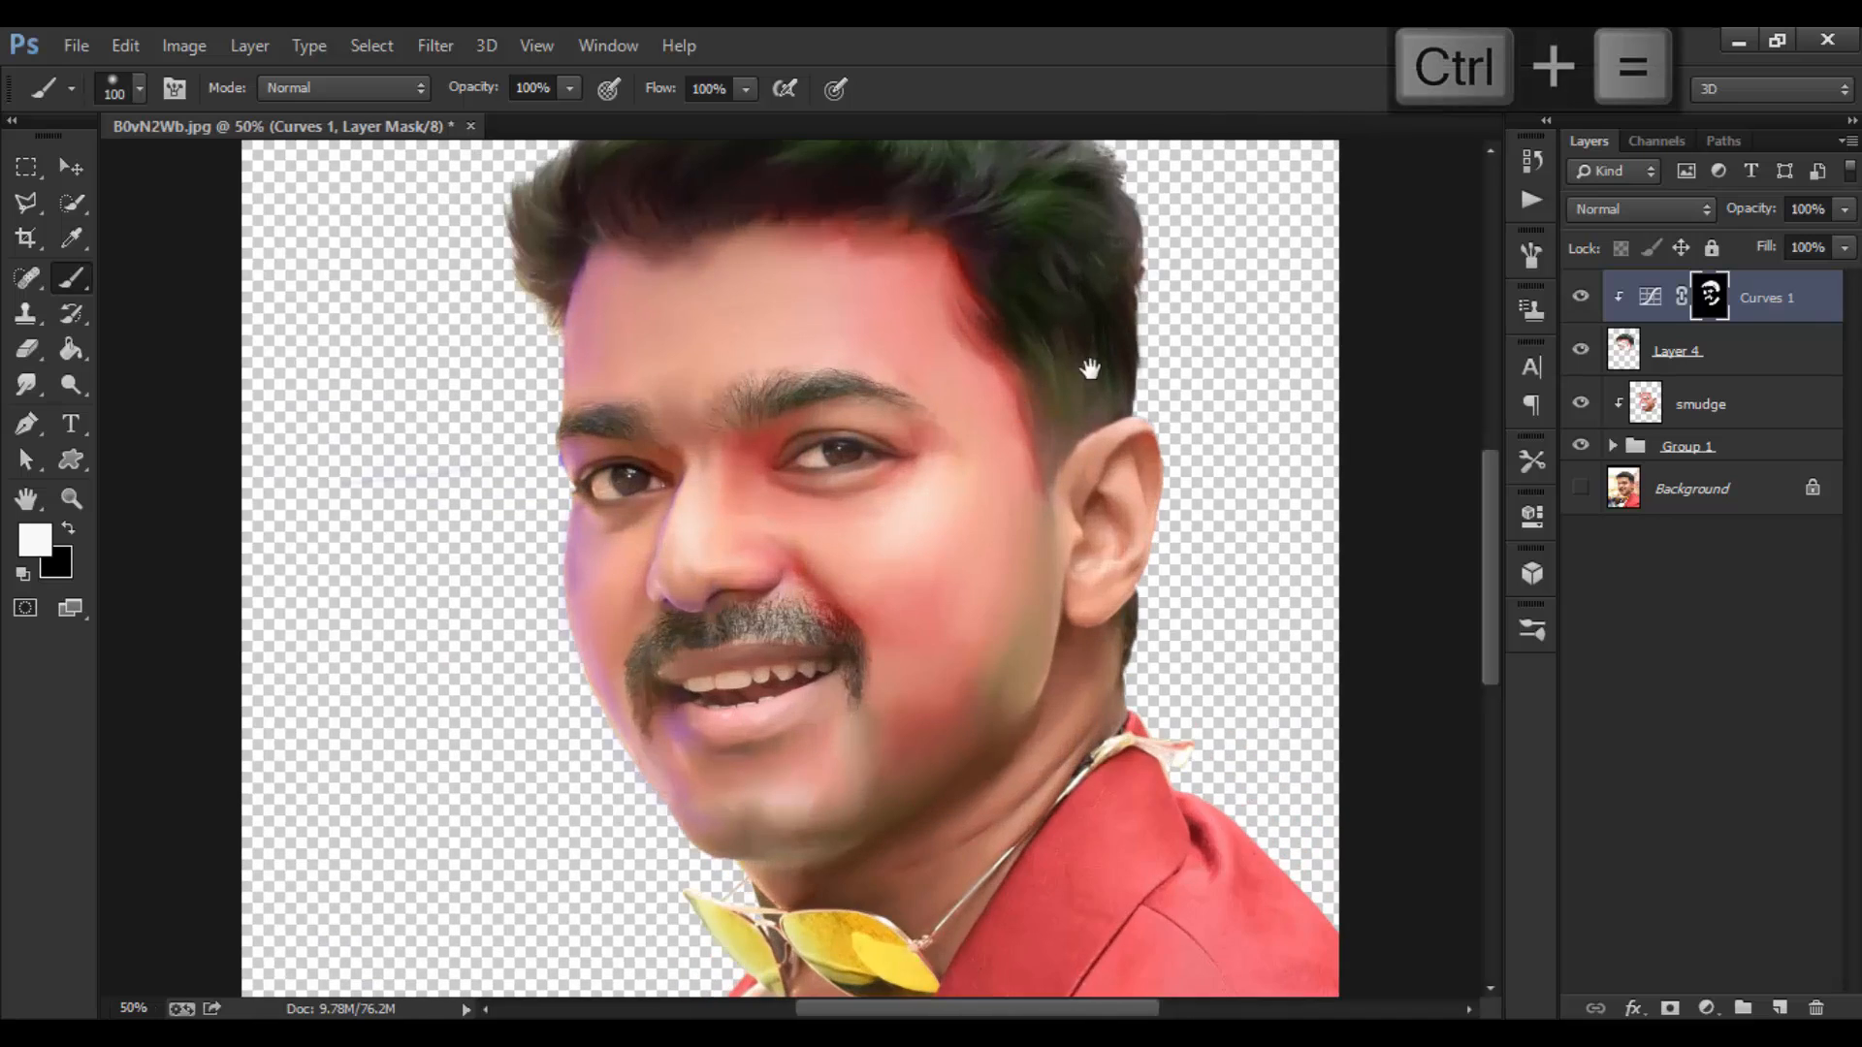
pyautogui.moveTo(1091, 369); pyautogui.dragTo(1077, 406)
# Compare the whole face with and without the masked Curves 1 adjustment.
pyautogui.click(1577, 300)
pyautogui.click(1577, 301)
pyautogui.click(1577, 301)
pyautogui.click(1577, 301)
pyautogui.hotkey('ctrl', '-')
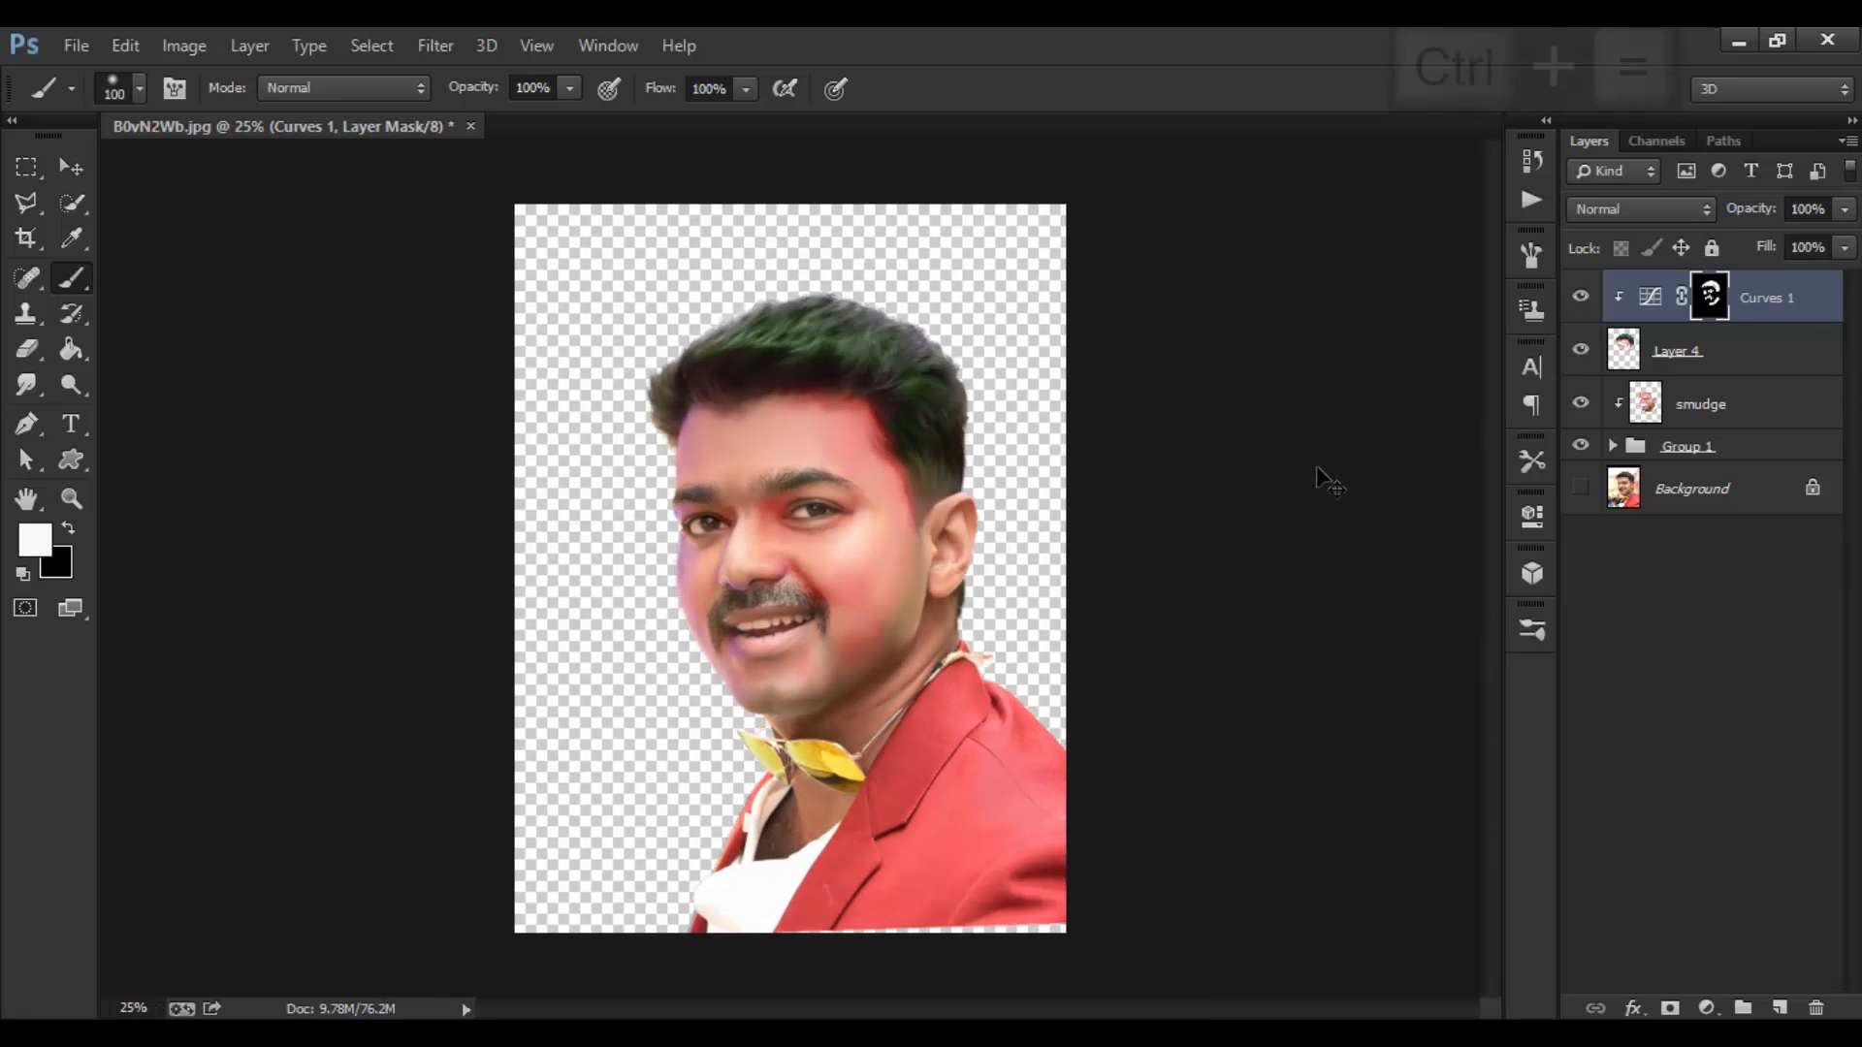
# Create a new empty layer above Curves 1 and activate the Smudge tool at 34% strength.
pyautogui.hotkey('ctrl', '=')
pyautogui.hotkey('ctrl', '=')
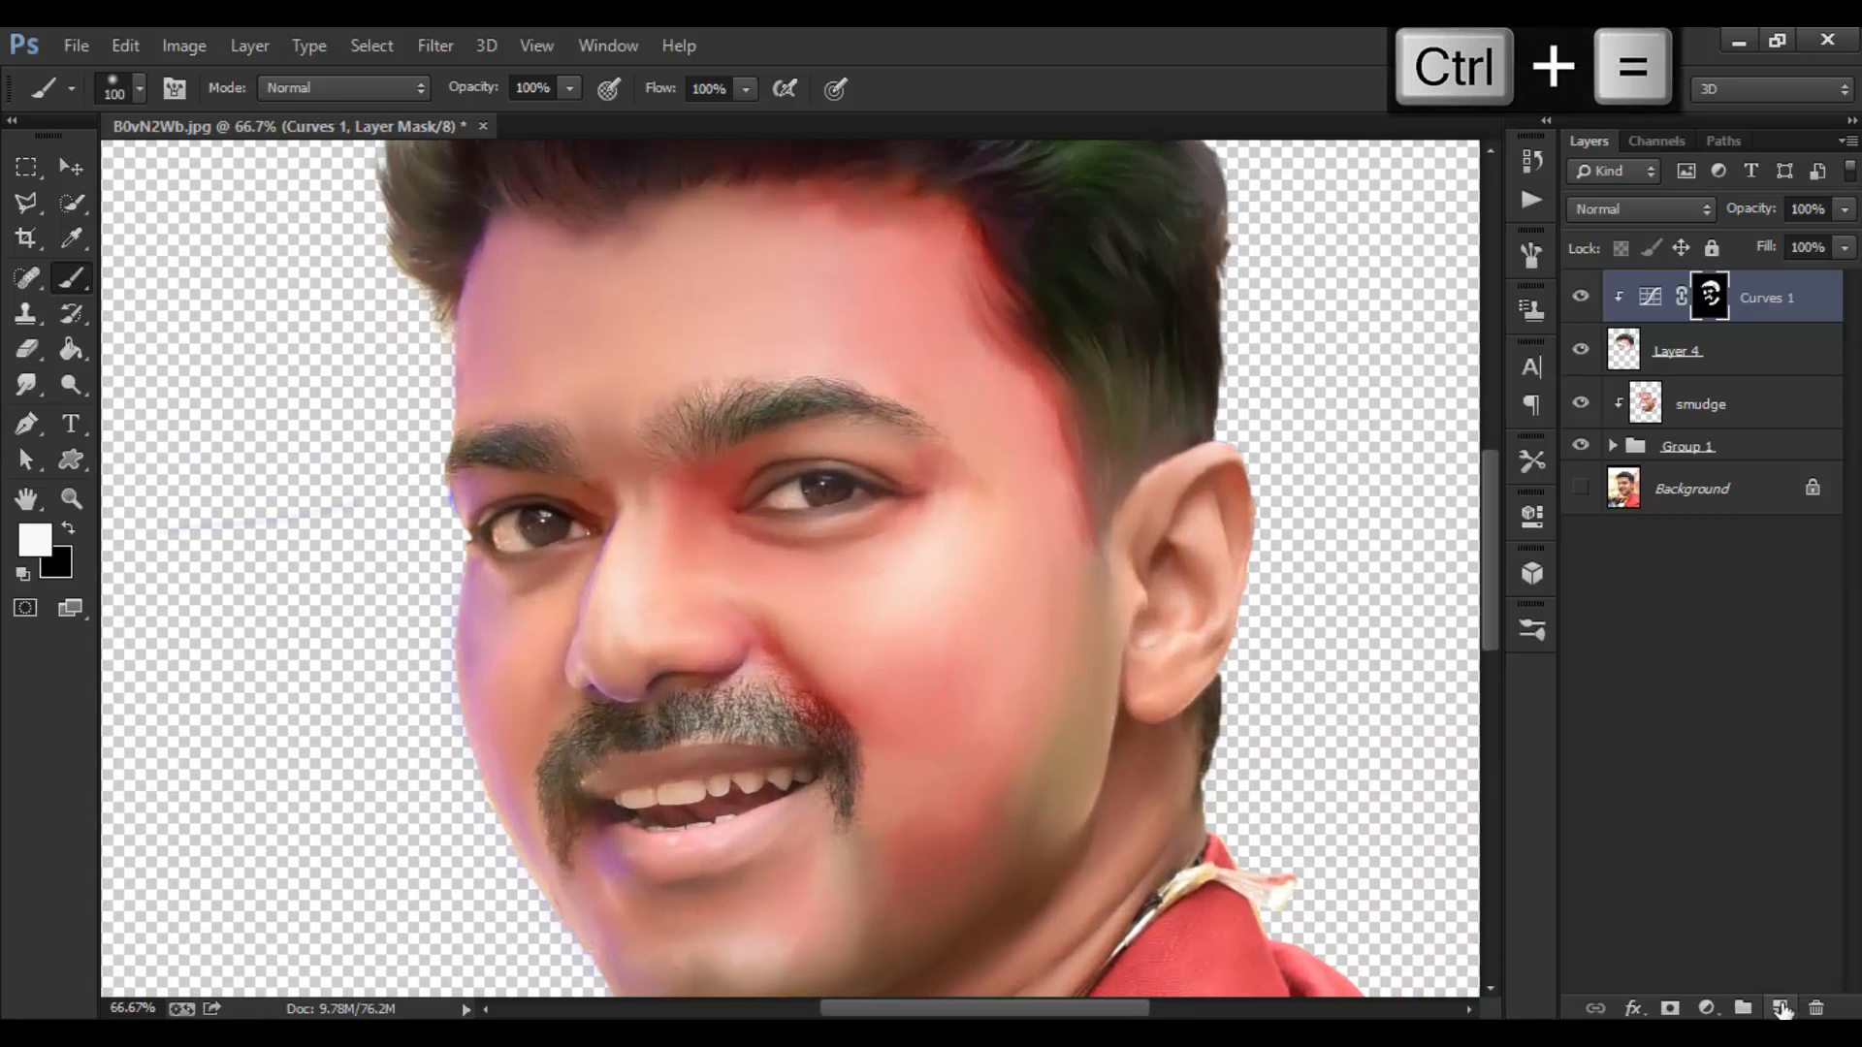
pyautogui.click(1783, 1012)
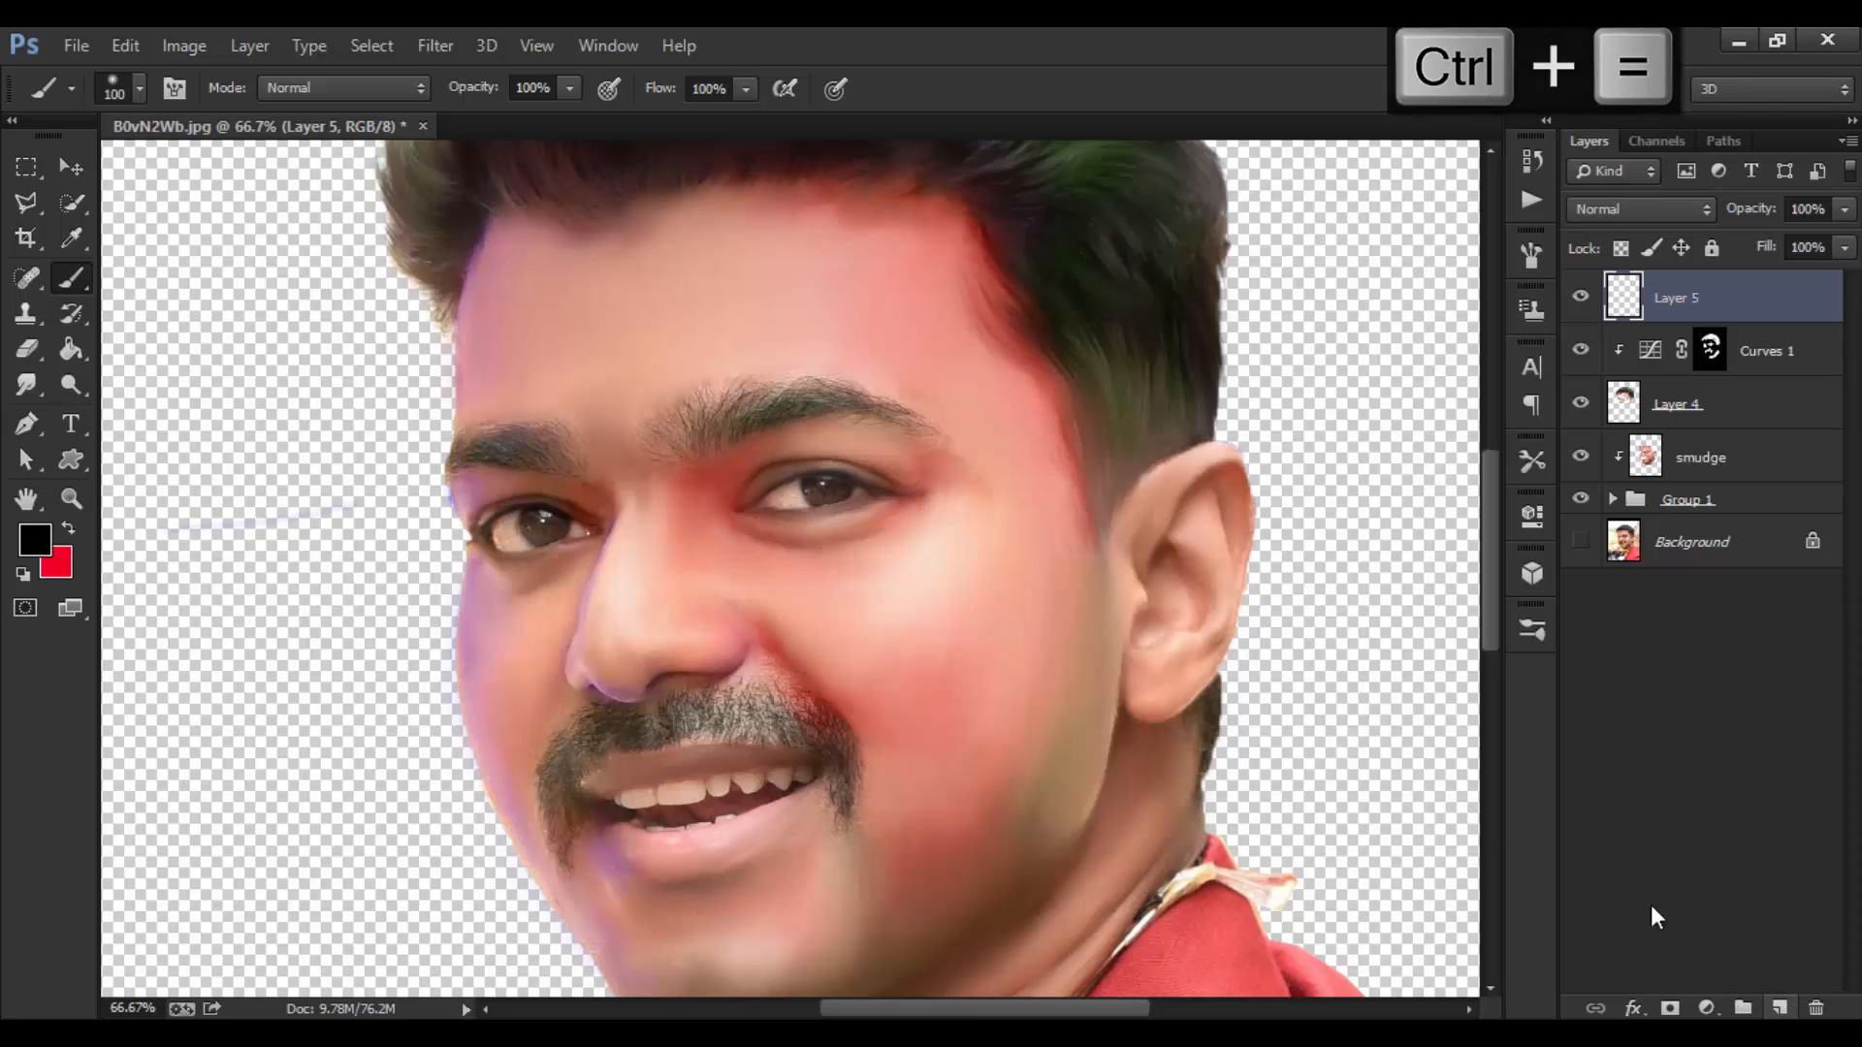
pyautogui.click(26, 385)
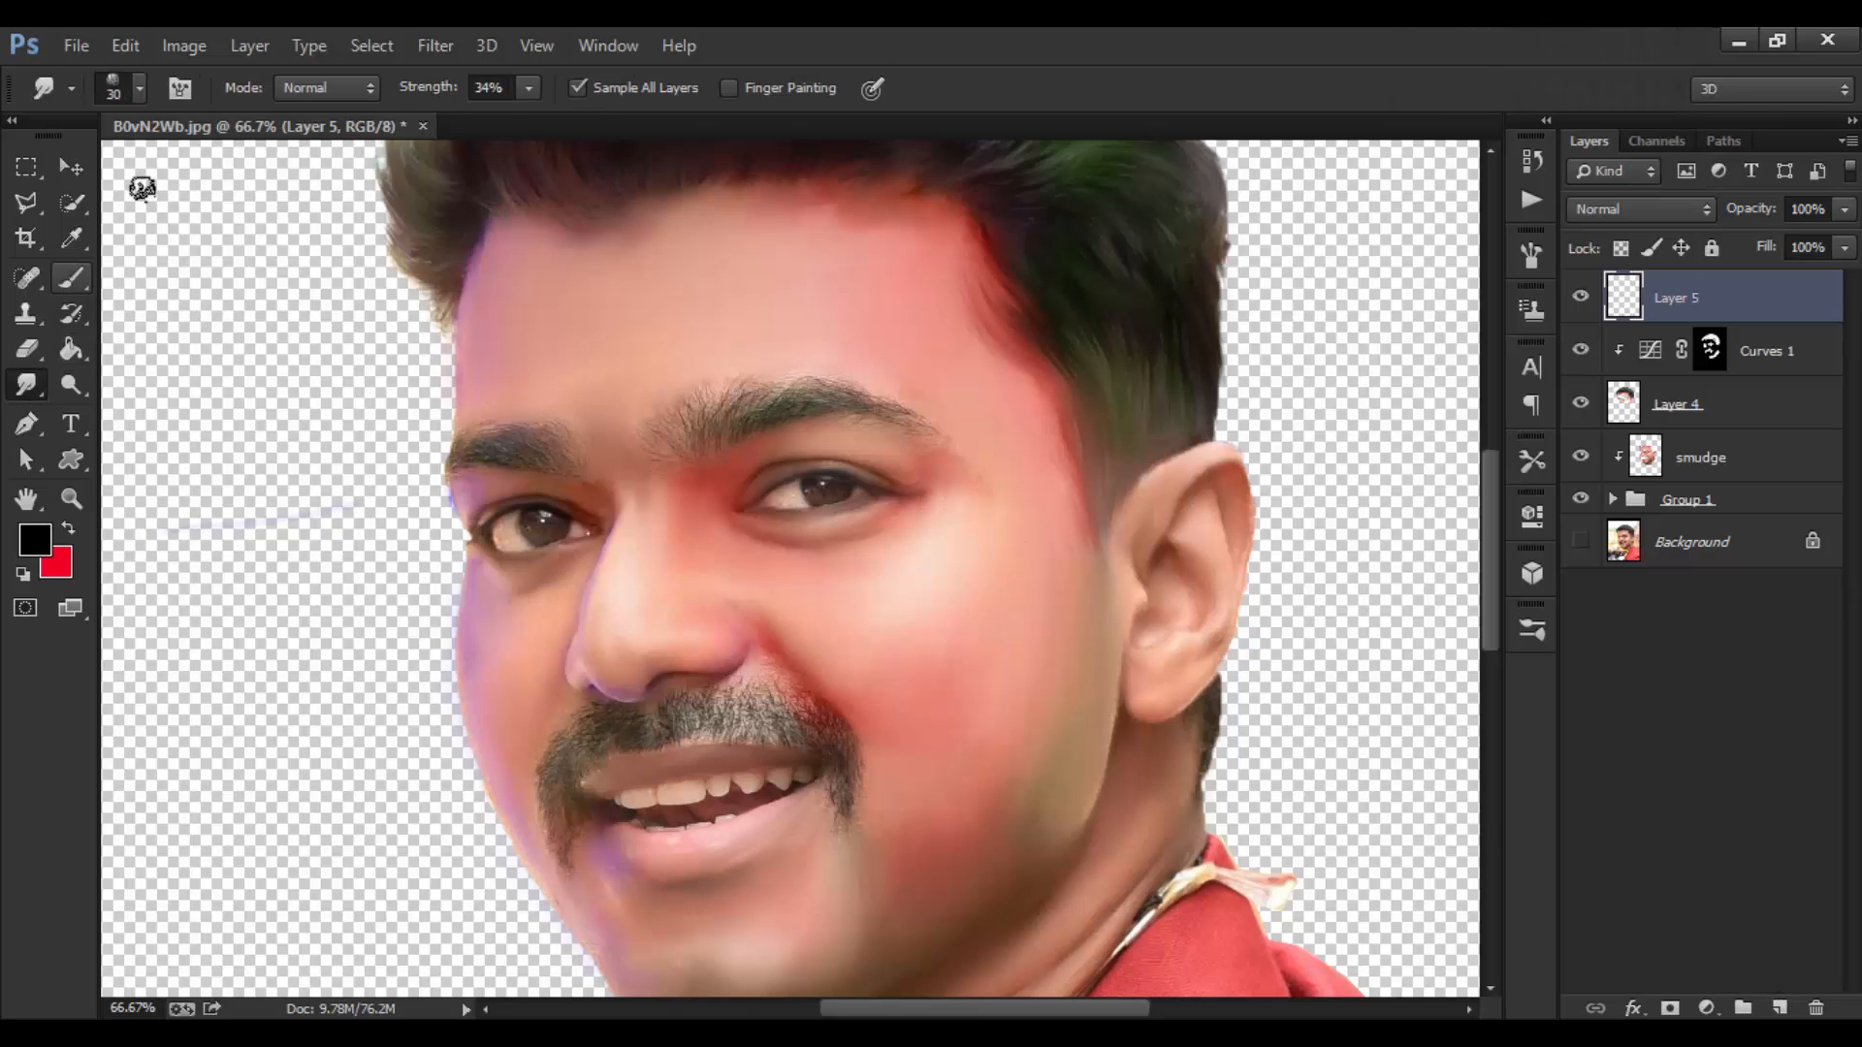
# Smudge the eyebrow on the ear side into smooth strokes with a 15 px brush at 44% strength.
pyautogui.click(137, 88)
pyautogui.moveTo(425, 87); pyautogui.dragTo(444, 97)
pyautogui.hotkey('ctrl', '=')
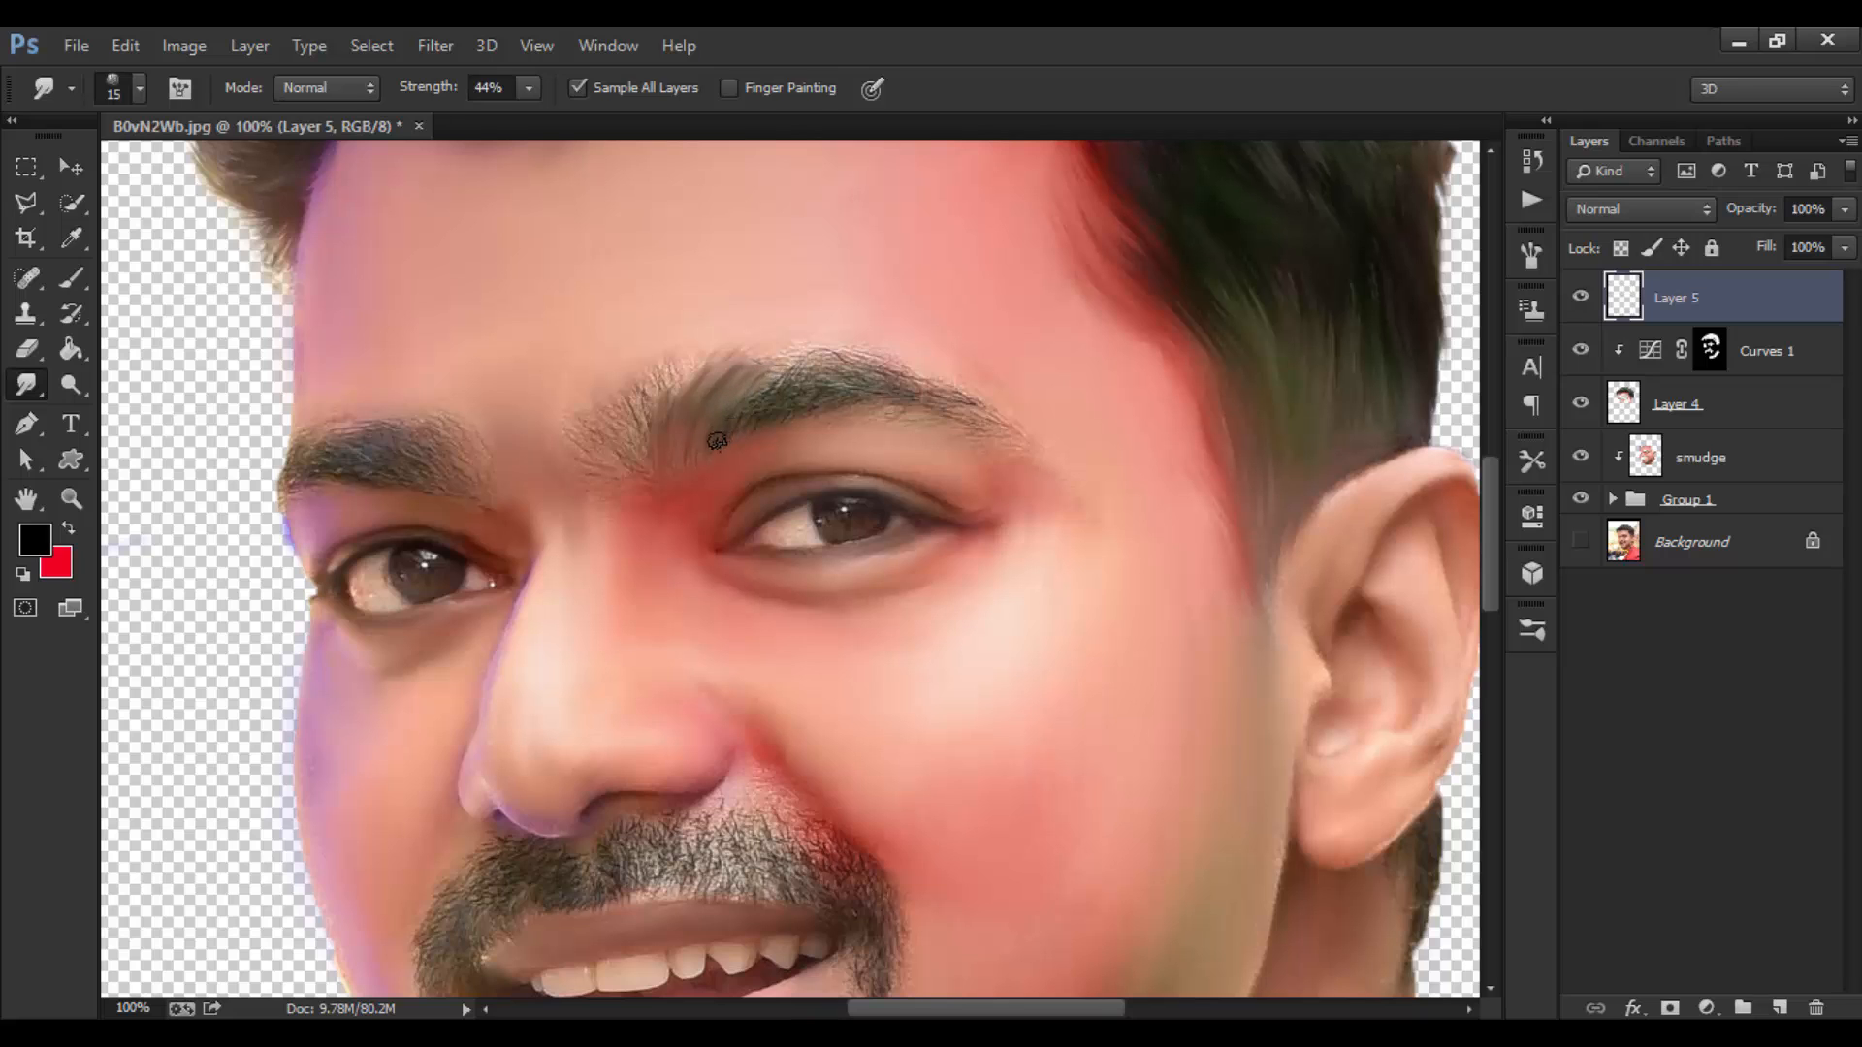
pyautogui.press('[')
pyautogui.press('[')
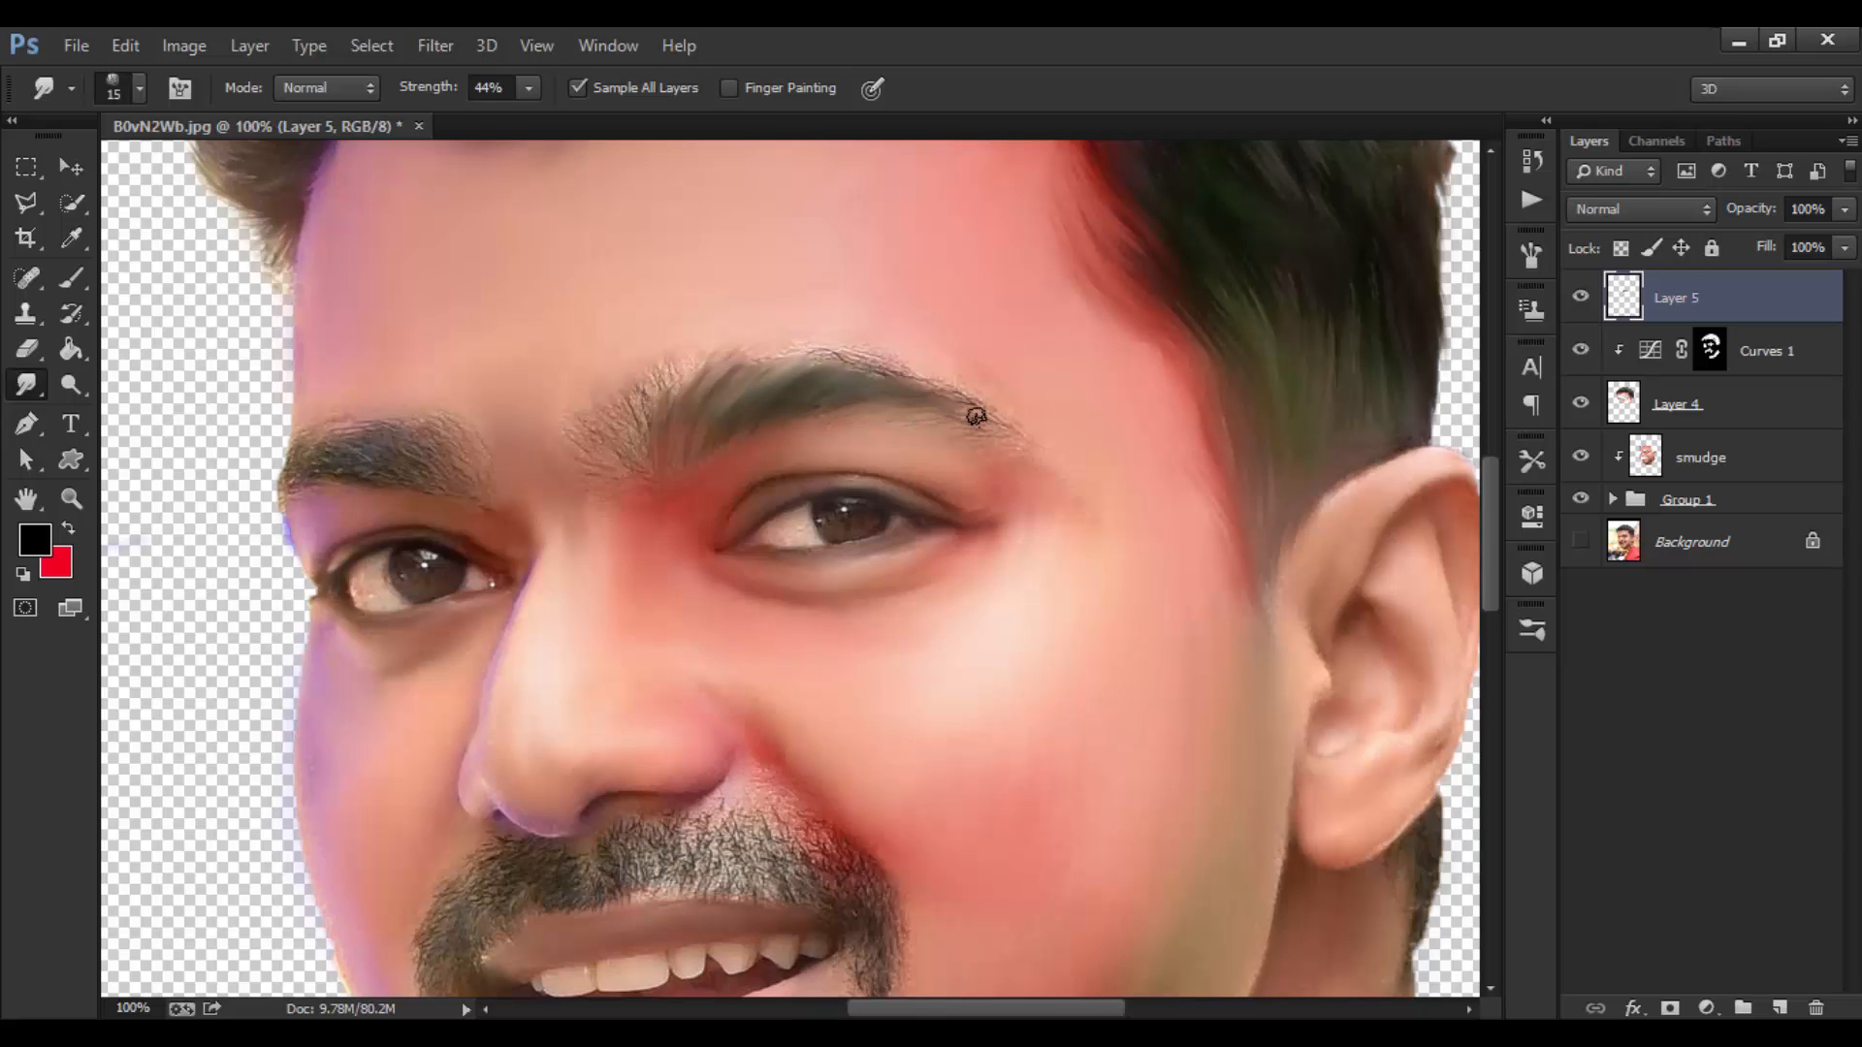
pyautogui.press(']')
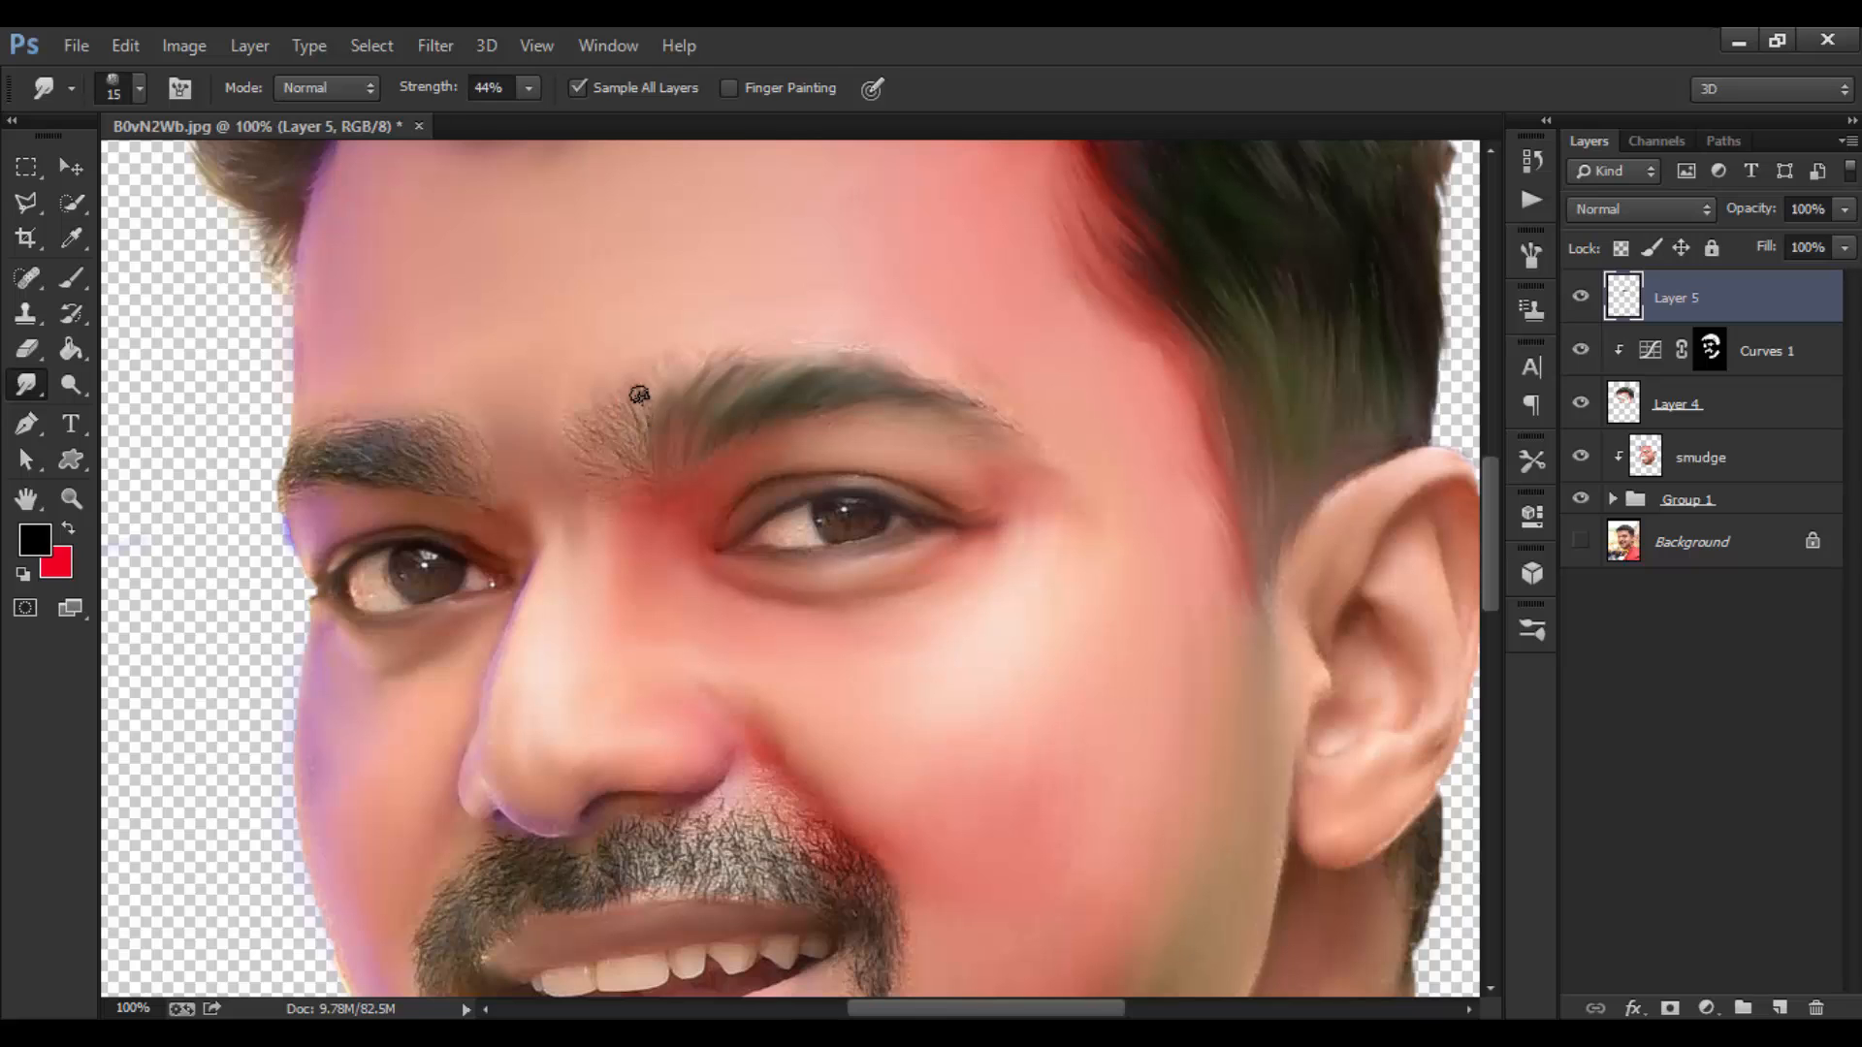
# Soften the same eyebrow's inner end into the surrounding skin at 13% strength with a brush up to 35 px.
pyautogui.press(']')
pyautogui.moveTo(642, 456)
pyautogui.mouseDown()
pyautogui.moveTo(646, 399)
pyautogui.moveTo(619, 466)
pyautogui.moveTo(589, 424)
pyautogui.moveTo(626, 440)
pyautogui.moveTo(622, 486)
pyautogui.moveTo(642, 490)
pyautogui.moveTo(566, 421)
pyautogui.moveTo(621, 371)
pyautogui.moveTo(591, 401)
pyautogui.moveTo(616, 447)
pyautogui.mouseUp()
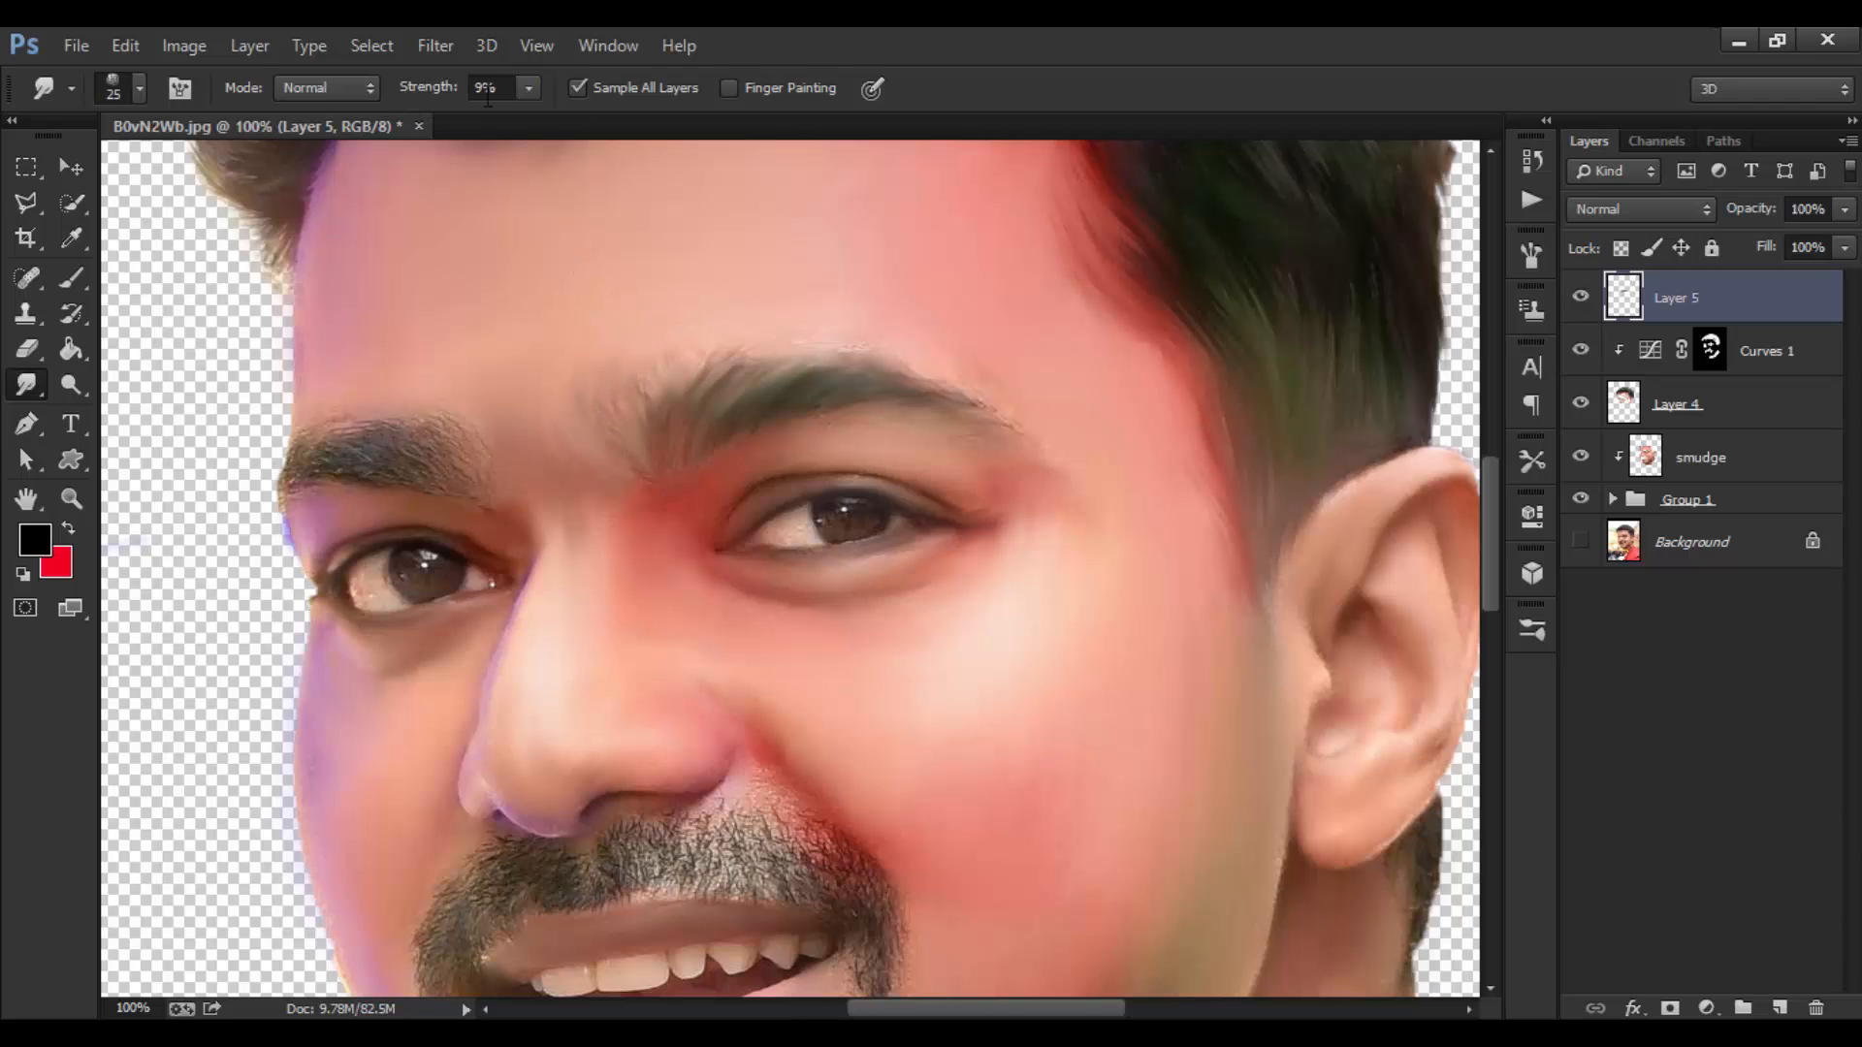
pyautogui.press(']')
pyautogui.press(']')
pyautogui.moveTo(603, 443)
pyautogui.mouseDown()
pyautogui.moveTo(611, 361)
pyautogui.moveTo(583, 467)
pyautogui.moveTo(625, 491)
pyautogui.moveTo(570, 406)
pyautogui.mouseUp()
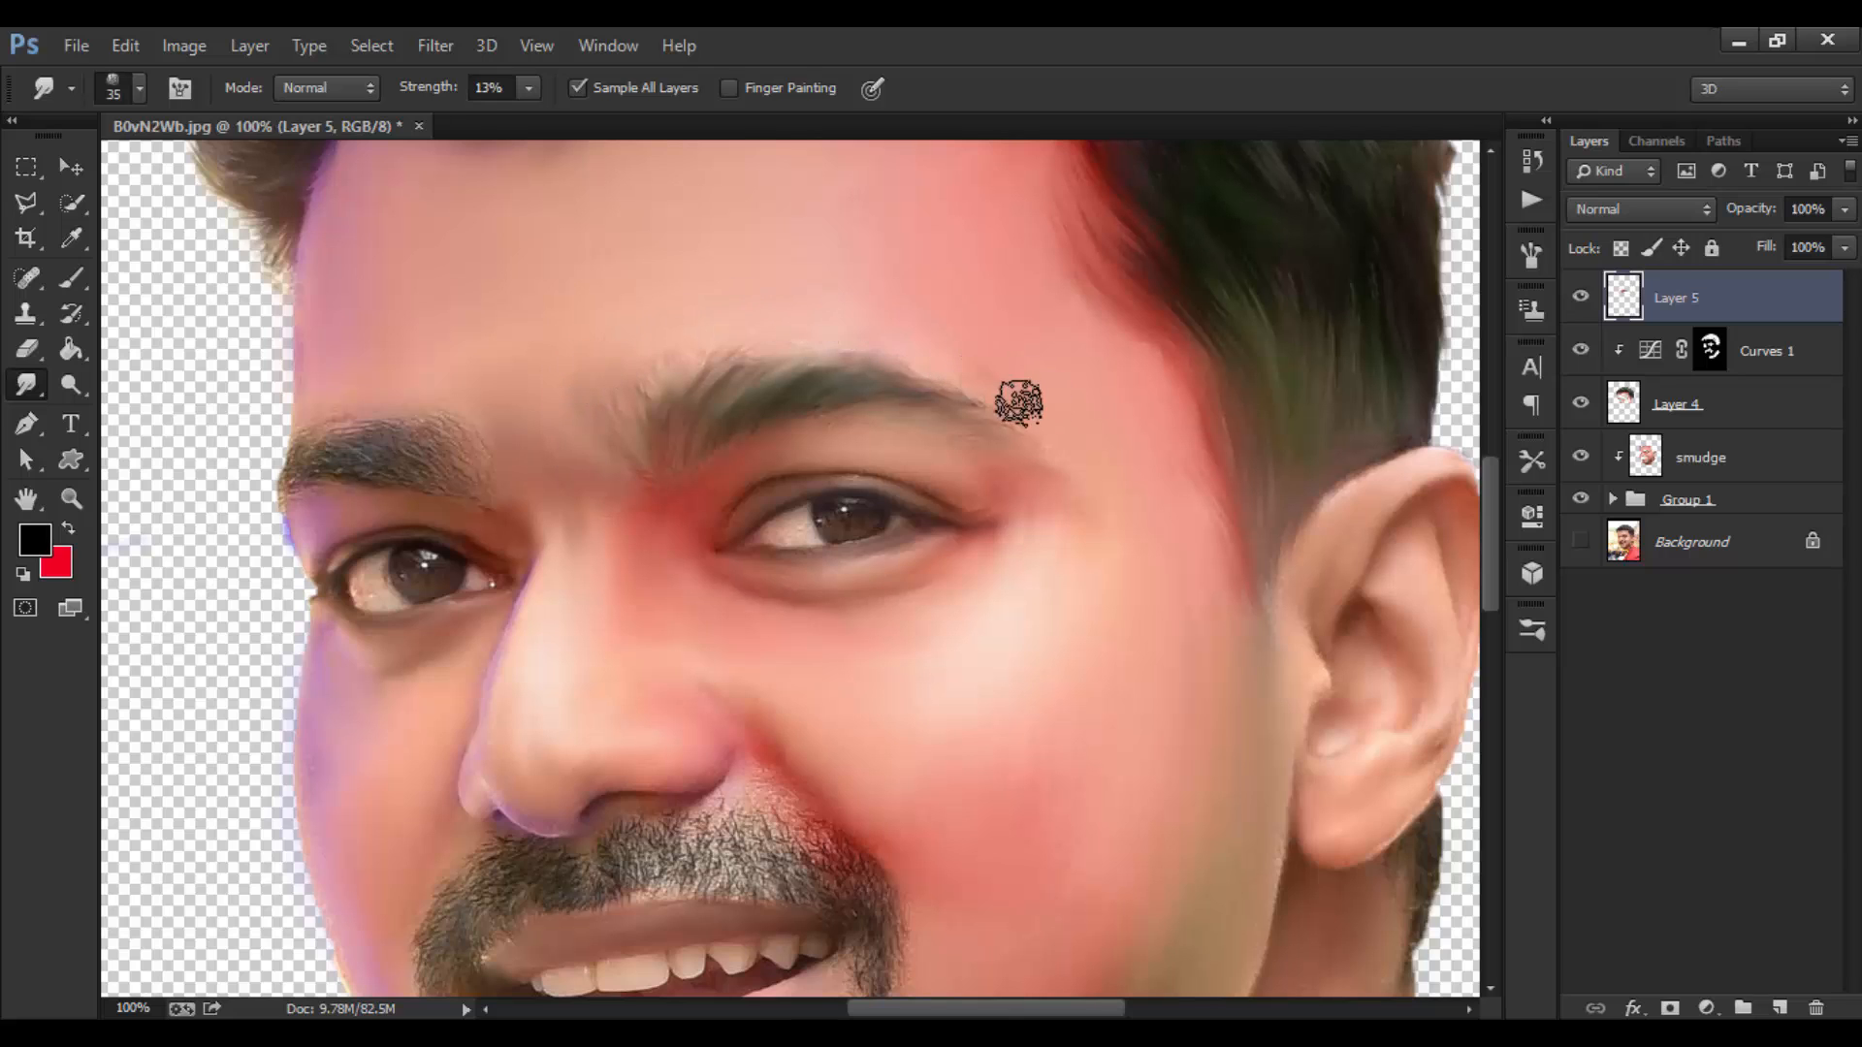
# Blend the eyebrow's outer end and the skin around the ear-side eye with a brush of 25 px or smaller at 13% strength.
pyautogui.press('[')
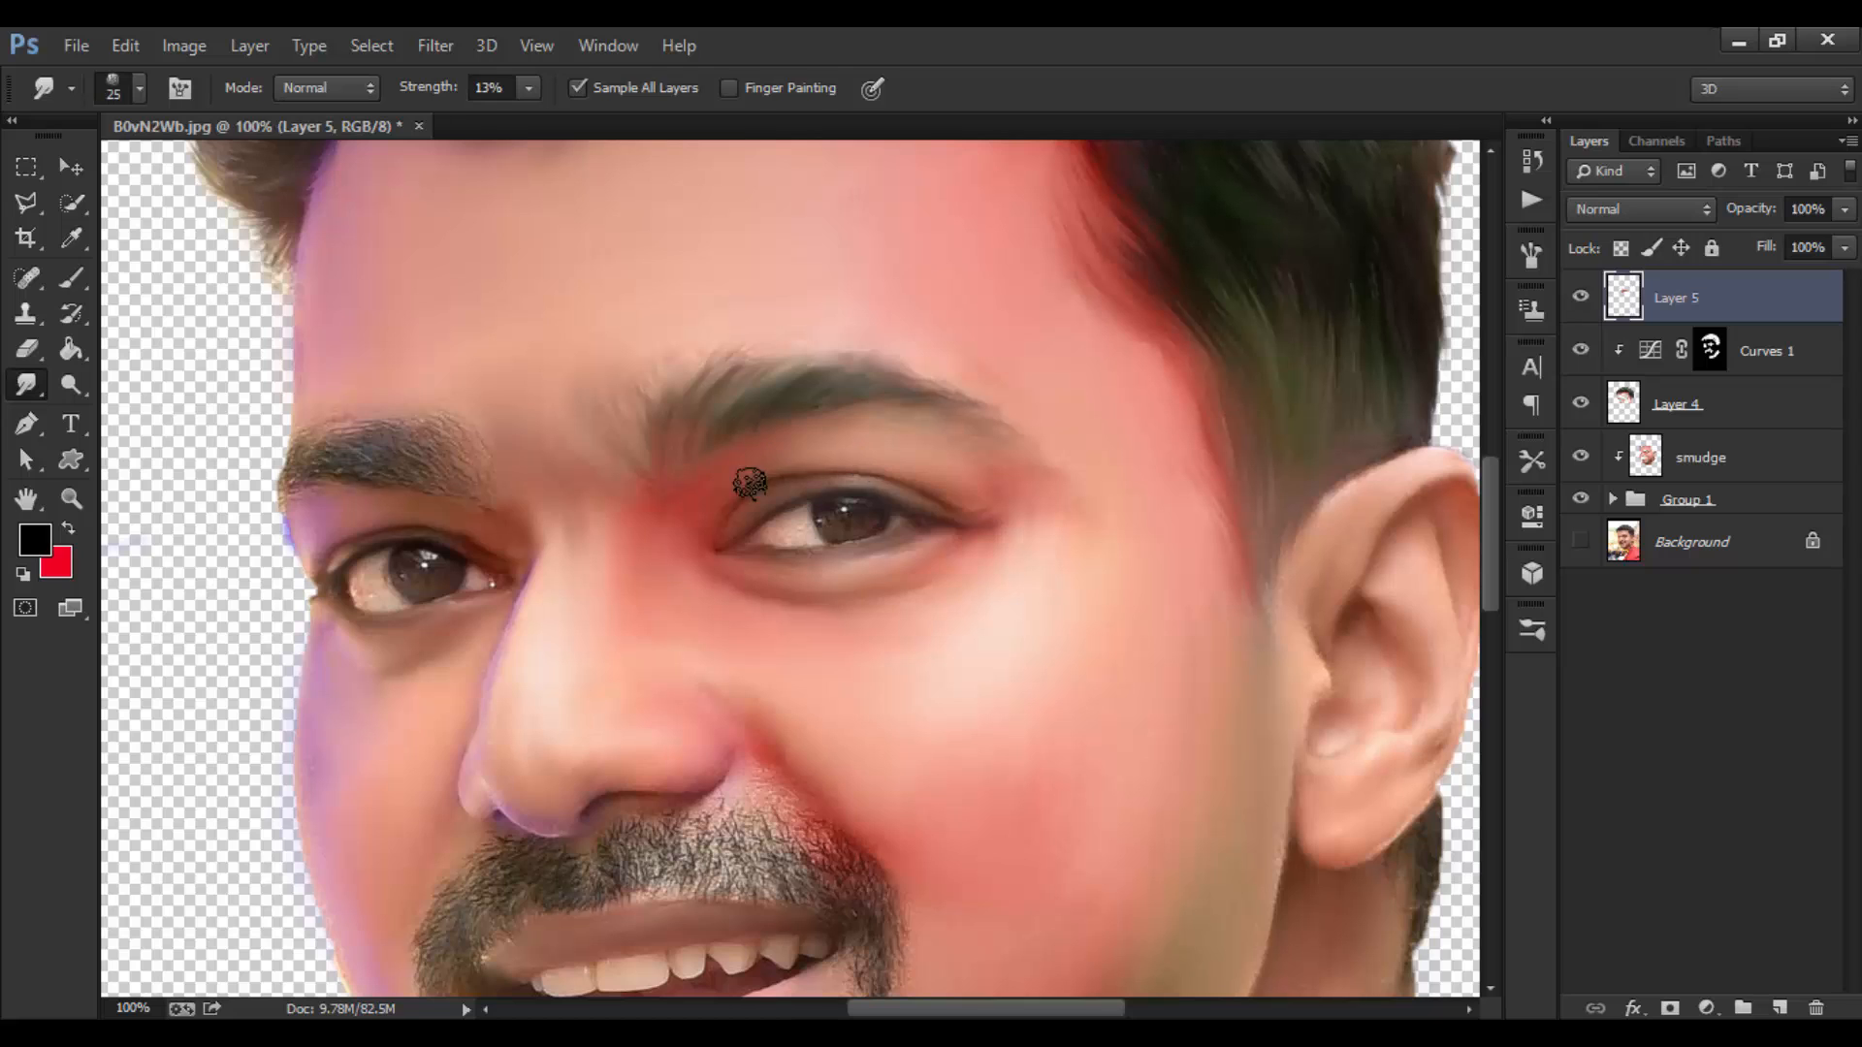
pyautogui.press('[')
pyautogui.press('[')
pyautogui.press('[')
pyautogui.press('[')
pyautogui.moveTo(545, 559); pyautogui.dragTo(670, 527)
# Smudge the skin around the far eye and smooth the hairs of the far eyebrow at 13% strength.
pyautogui.press(']')
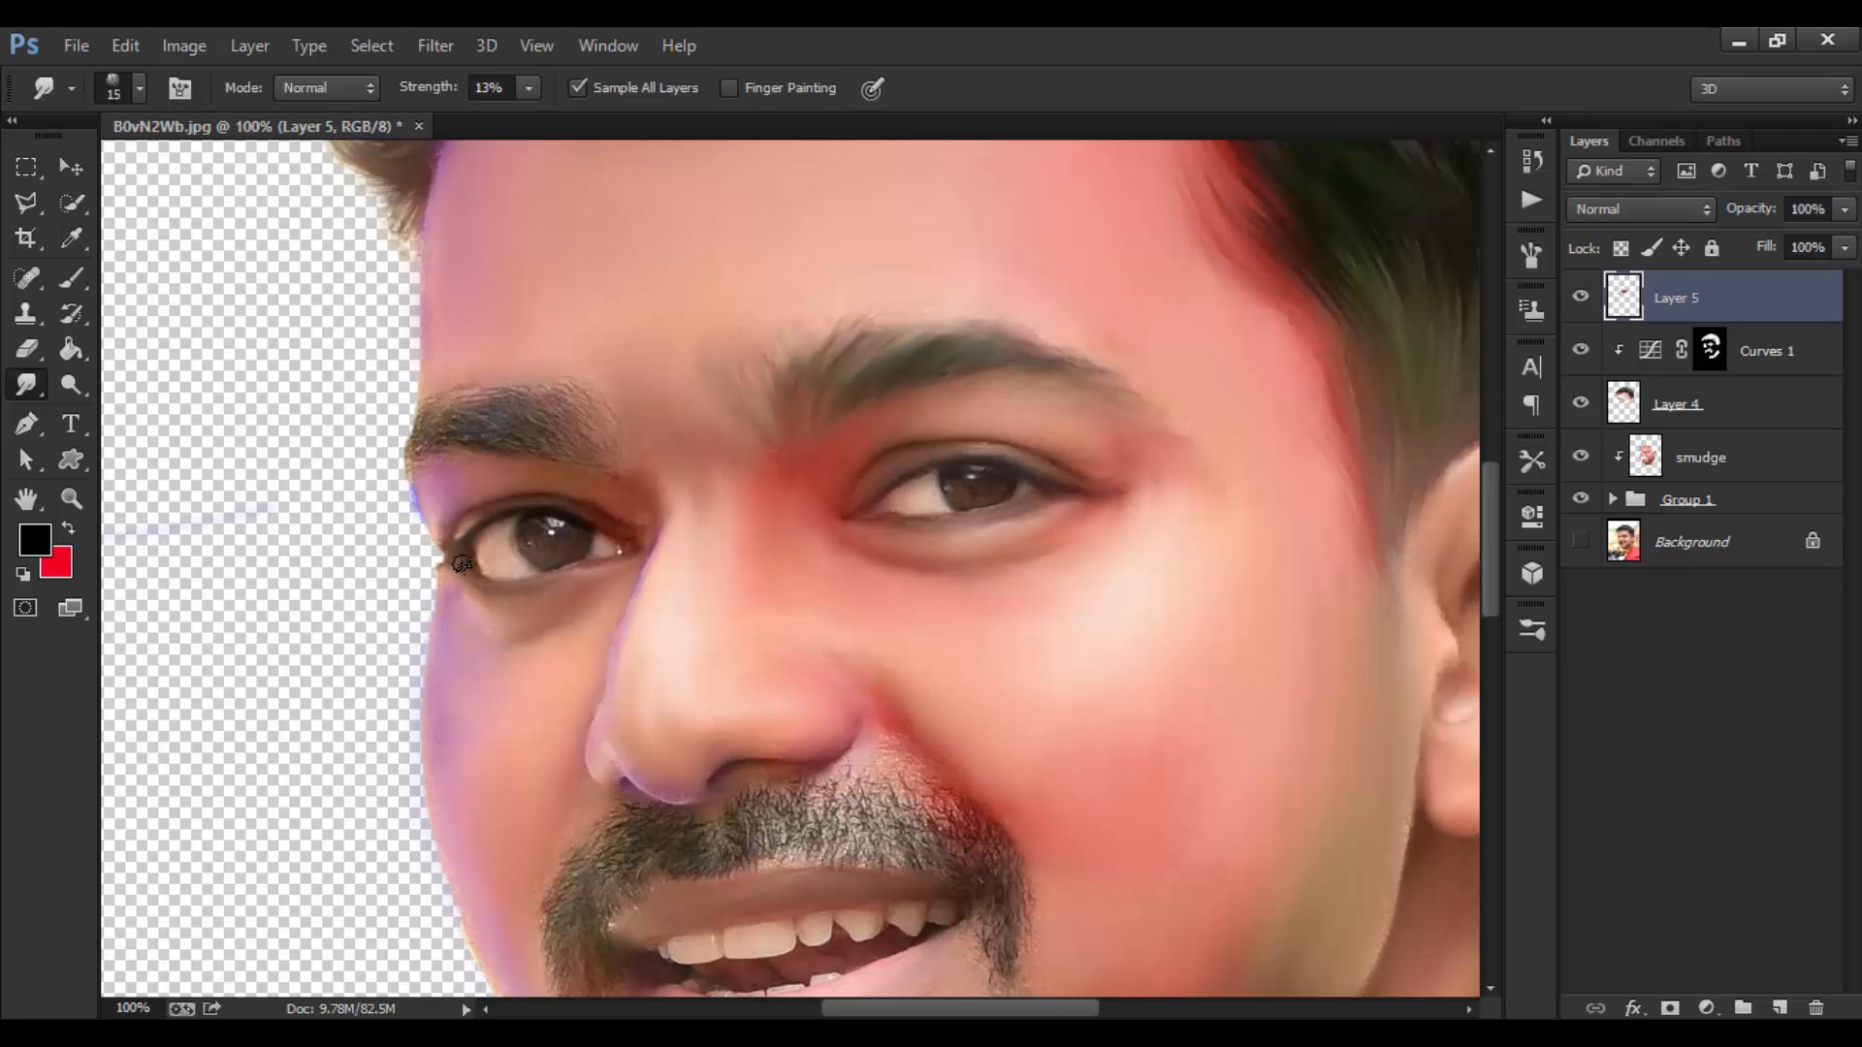
pyautogui.press(']')
pyautogui.press(']')
pyautogui.moveTo(580, 450)
pyautogui.mouseDown()
pyautogui.moveTo(546, 408)
pyautogui.moveTo(559, 437)
pyautogui.moveTo(525, 423)
pyautogui.moveTo(552, 443)
pyautogui.moveTo(516, 432)
pyautogui.mouseUp()
pyautogui.press('[')
pyautogui.press(']')
pyautogui.press('[')
pyautogui.press('[')
pyautogui.press(']')
pyautogui.press(']')
# Undo the last stroke at the moustache and smudge the fold between nose and cheek with a 15 to 20 px brush.
pyautogui.scroll(-5, 872, 495)
pyautogui.press('[')
pyautogui.press('[')
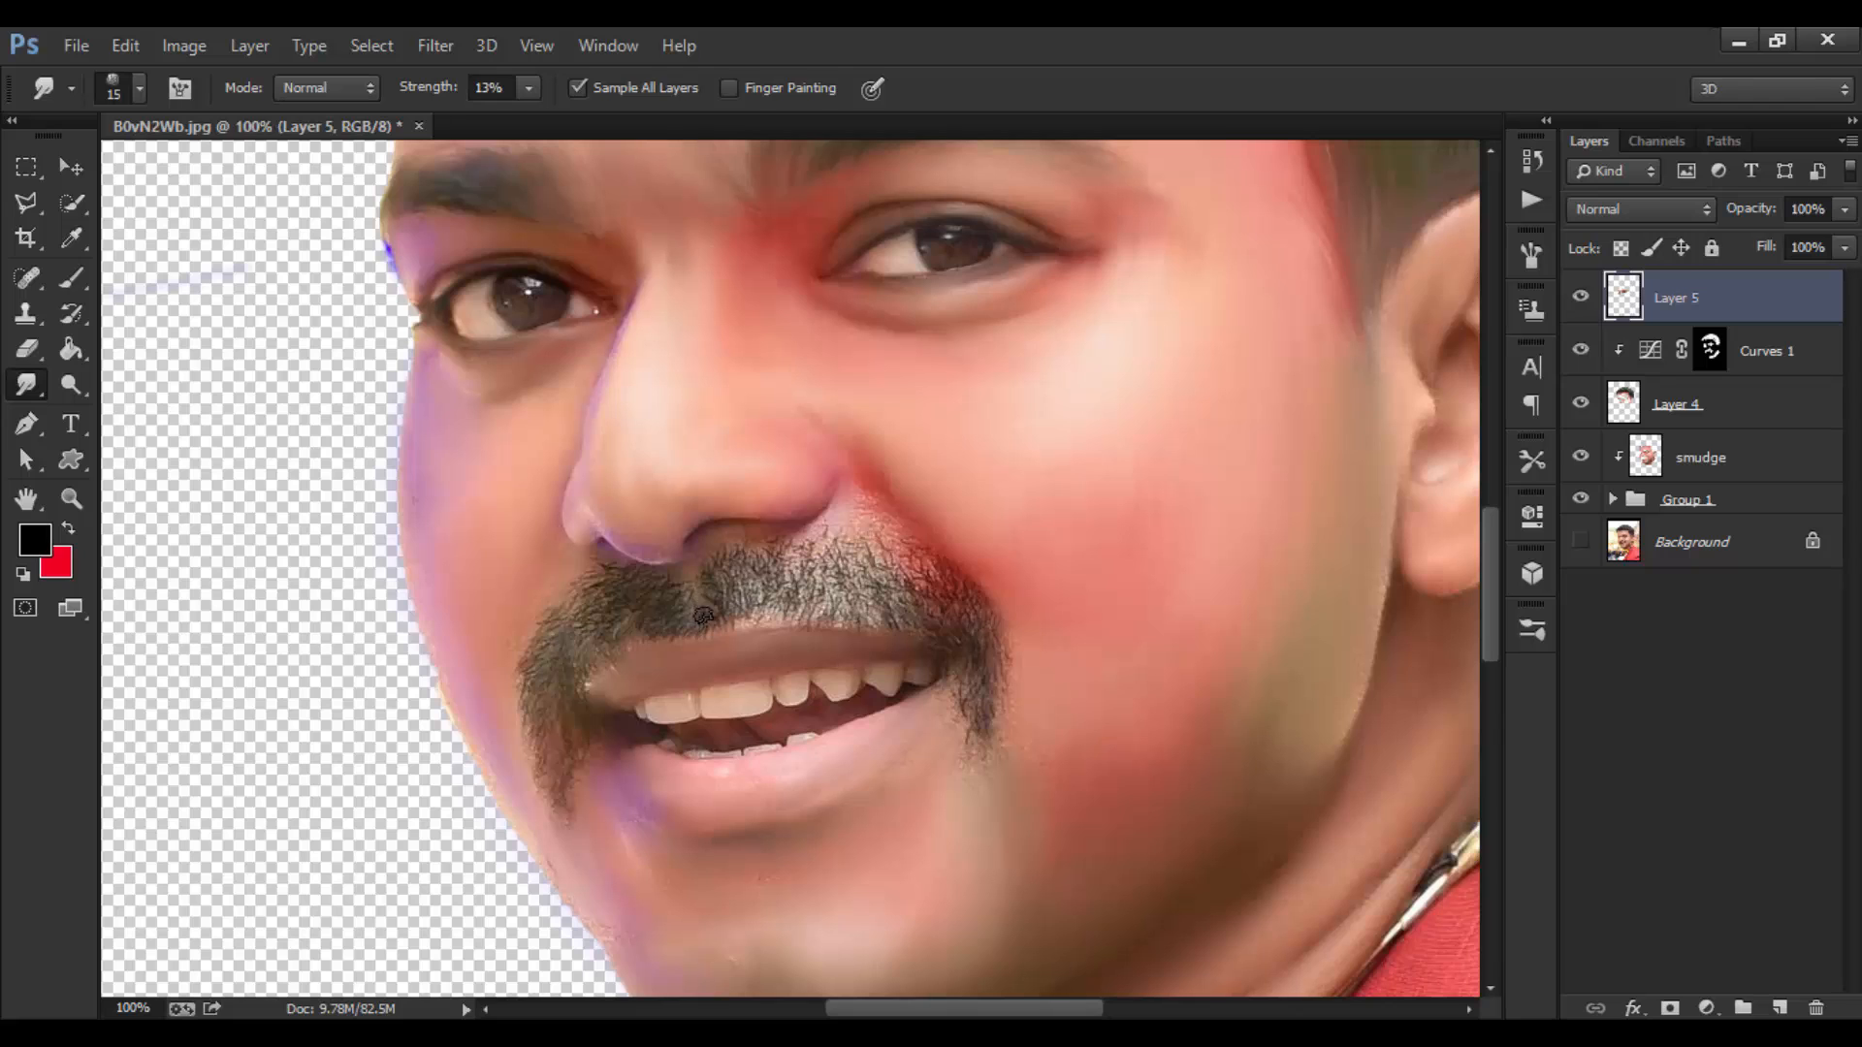
pyautogui.hotkey('ctrl', 'z')
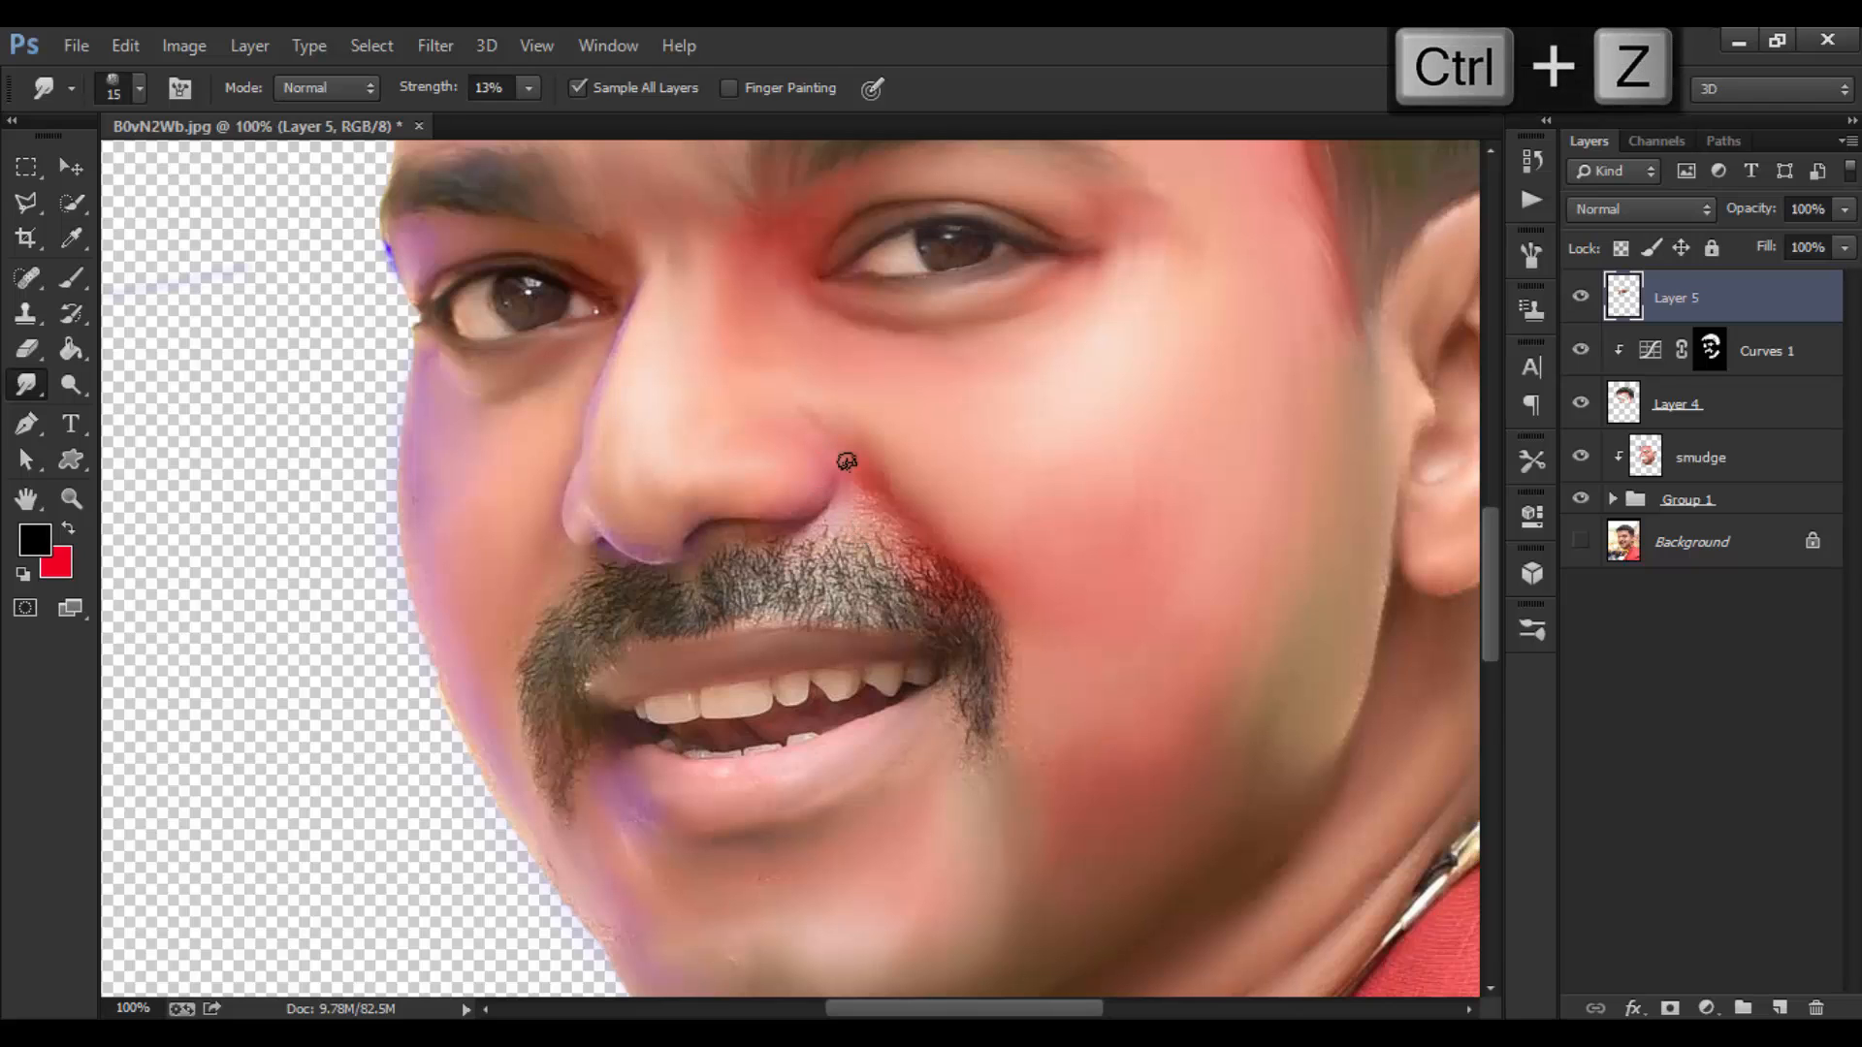
pyautogui.press(']')
pyautogui.press(']')
pyautogui.press(']')
pyautogui.press('[')
pyautogui.press('[')
pyautogui.press('[')
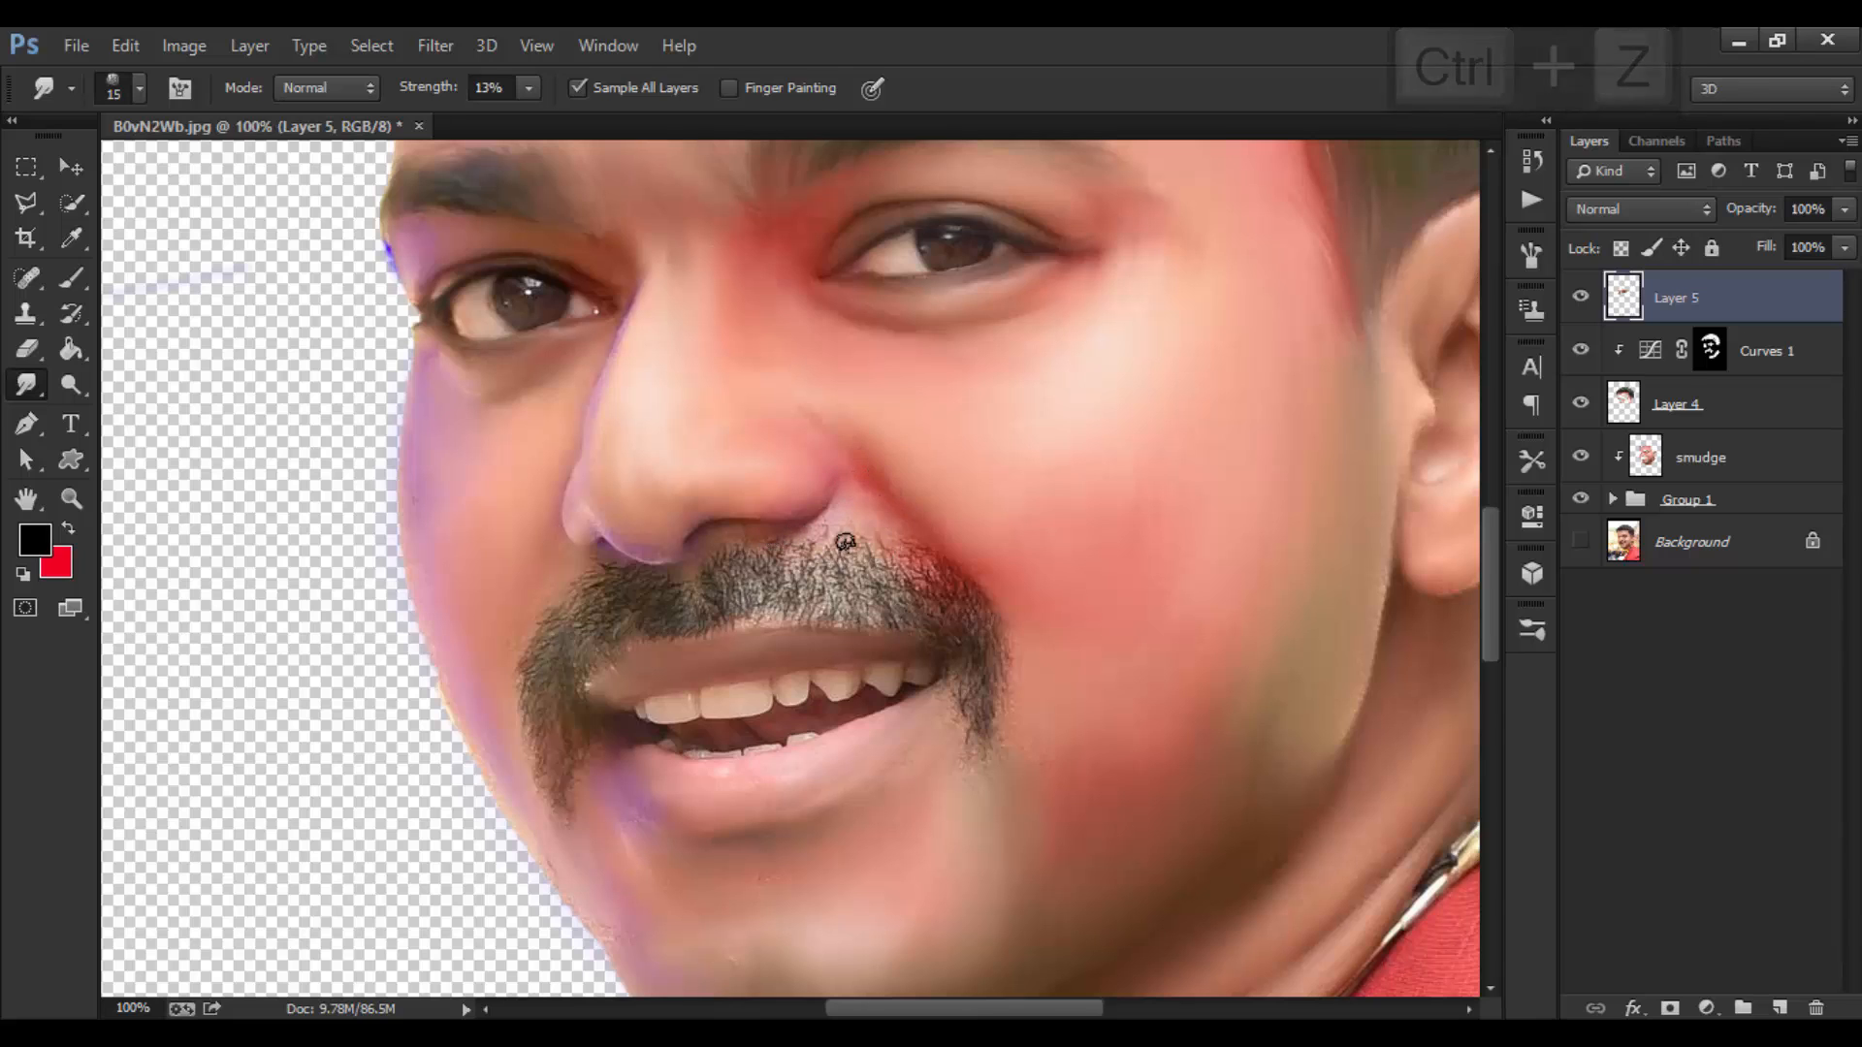
pyautogui.press(']')
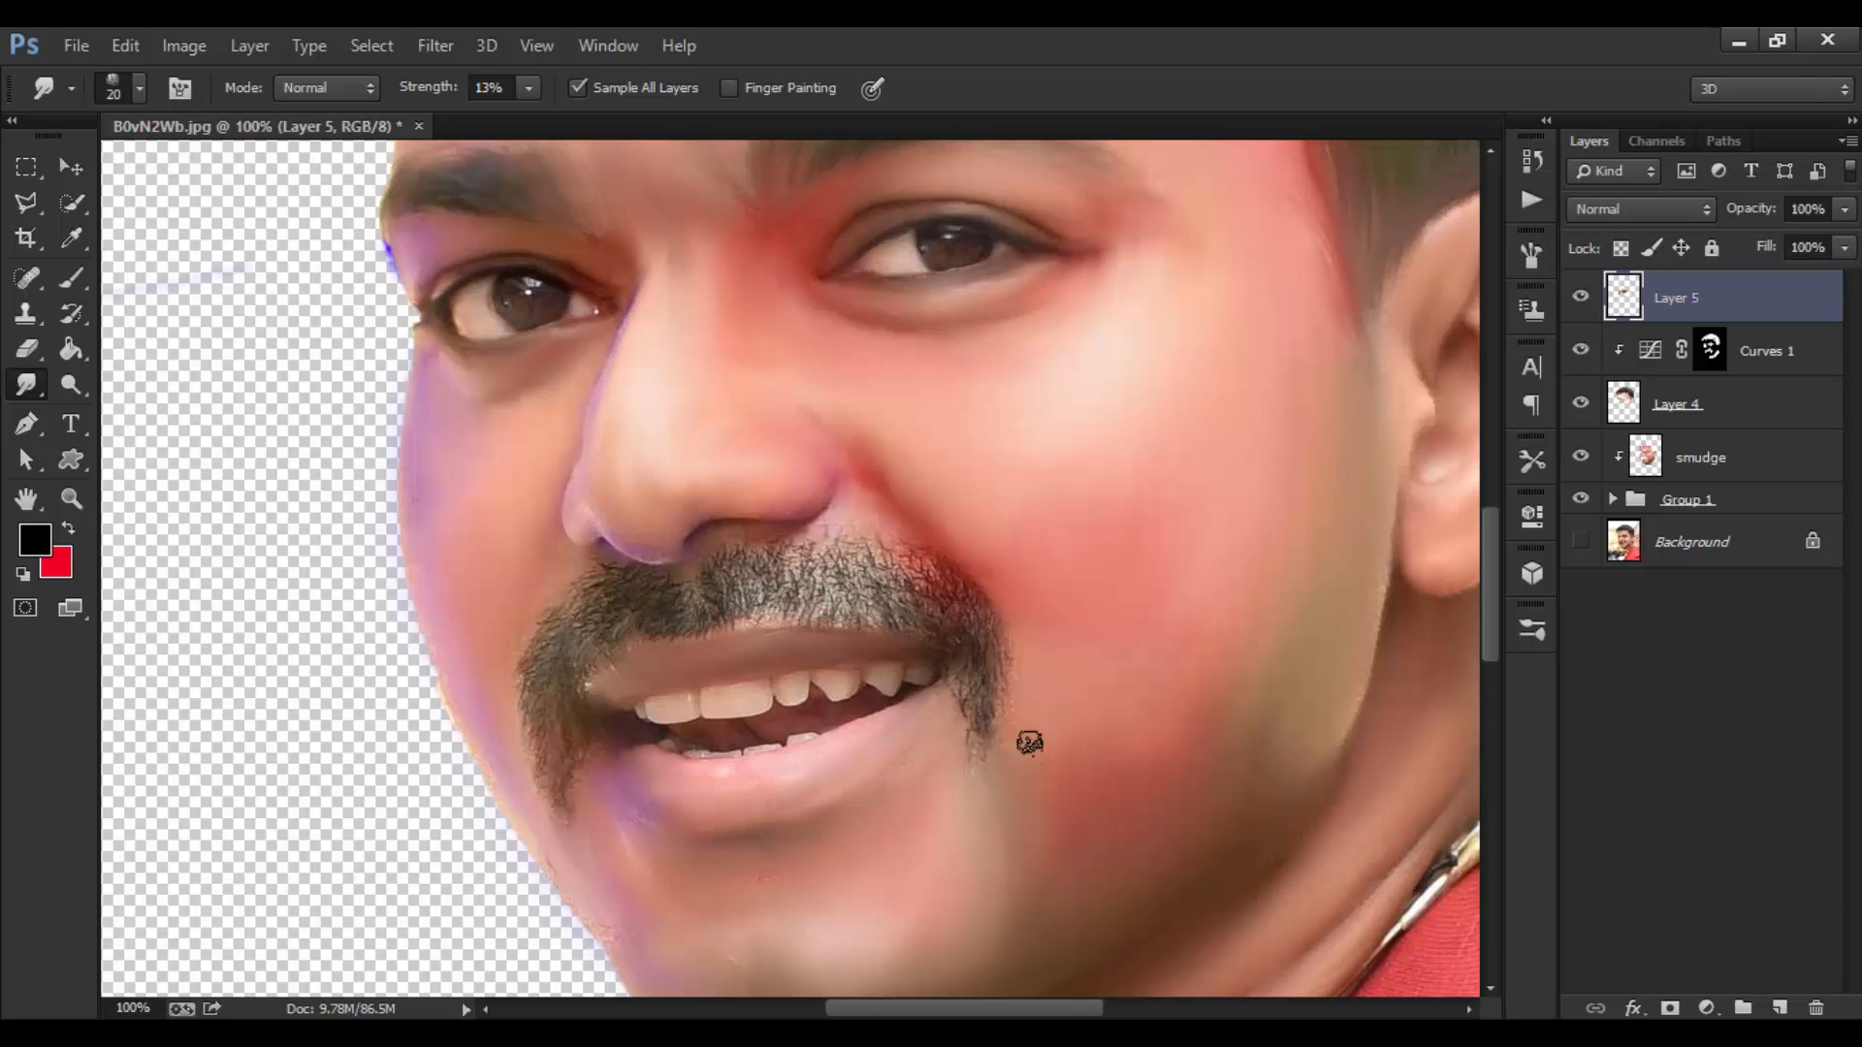
pyautogui.press('[')
# Smudge along the cheek and jaw edge on the side away from the ear with an 8 to 15 px brush, undoing unwanted strokes.
pyautogui.moveTo(819, 930); pyautogui.dragTo(806, 761)
pyautogui.hotkey('ctrl', 'z')
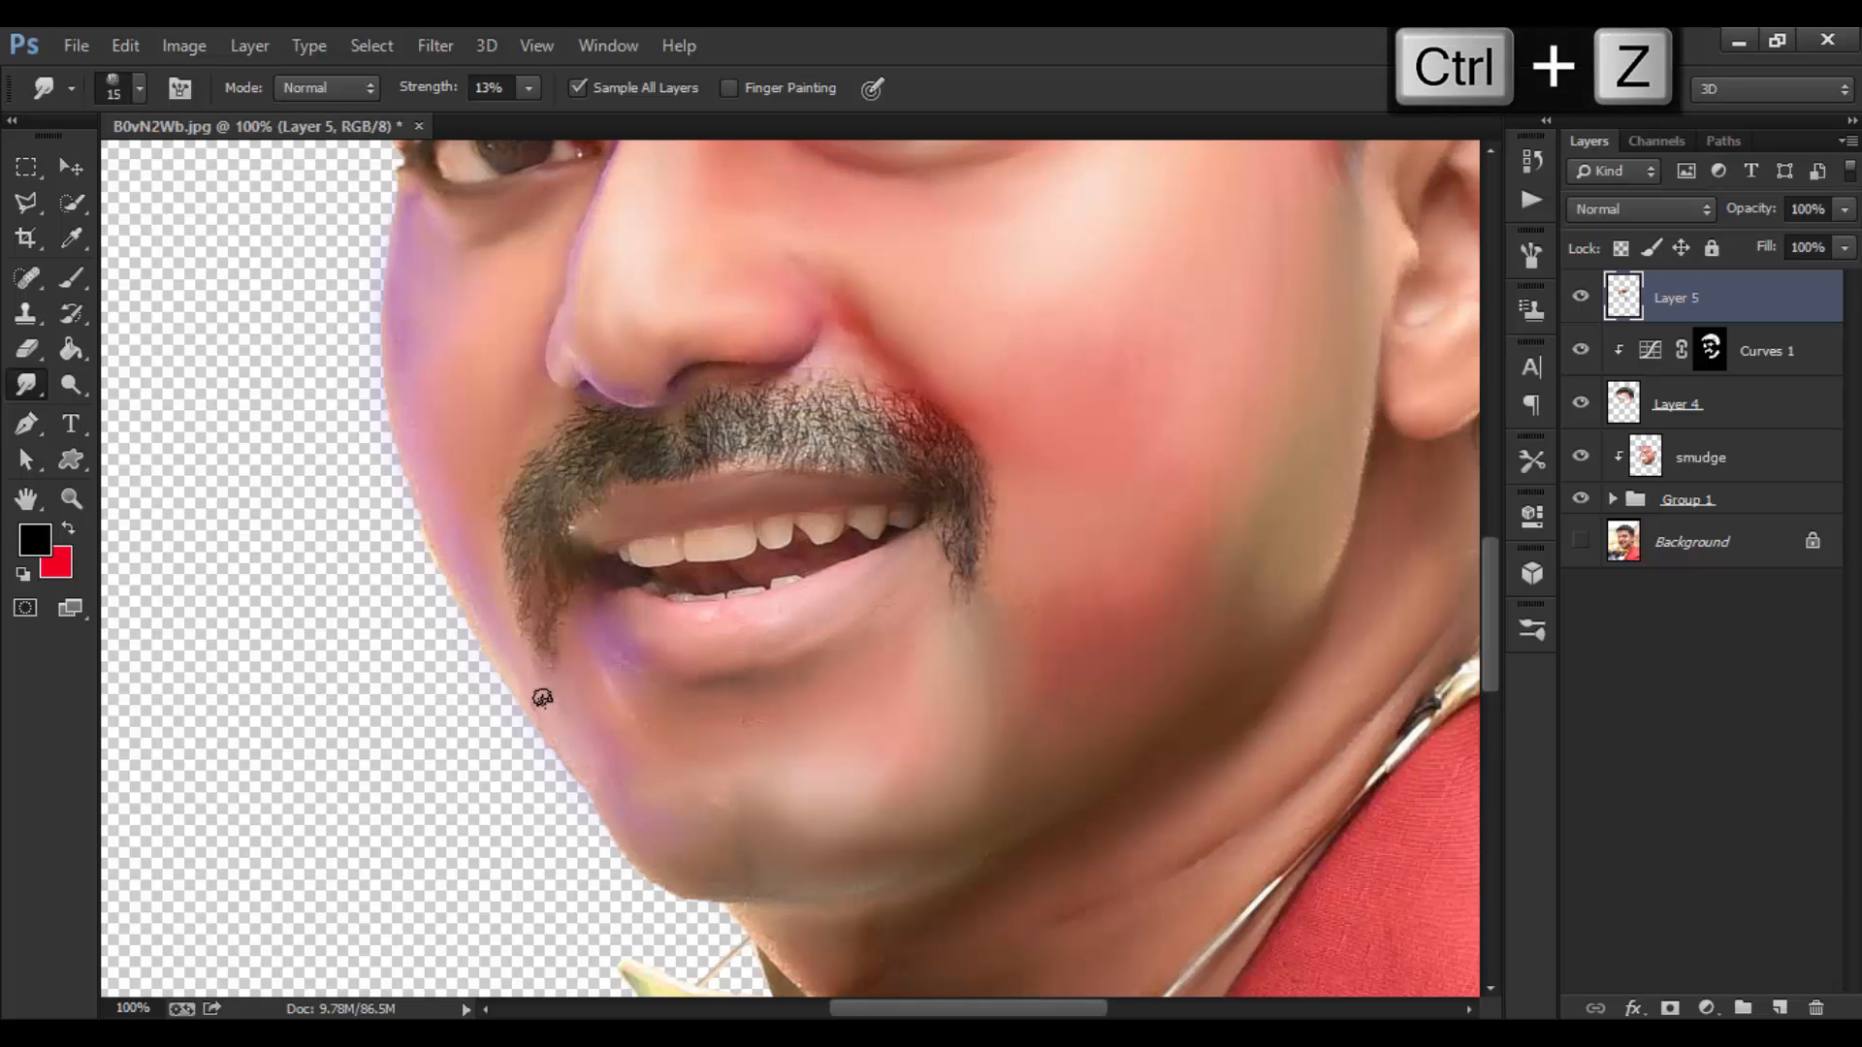
pyautogui.press(']')
pyautogui.press('[')
pyautogui.press('[')
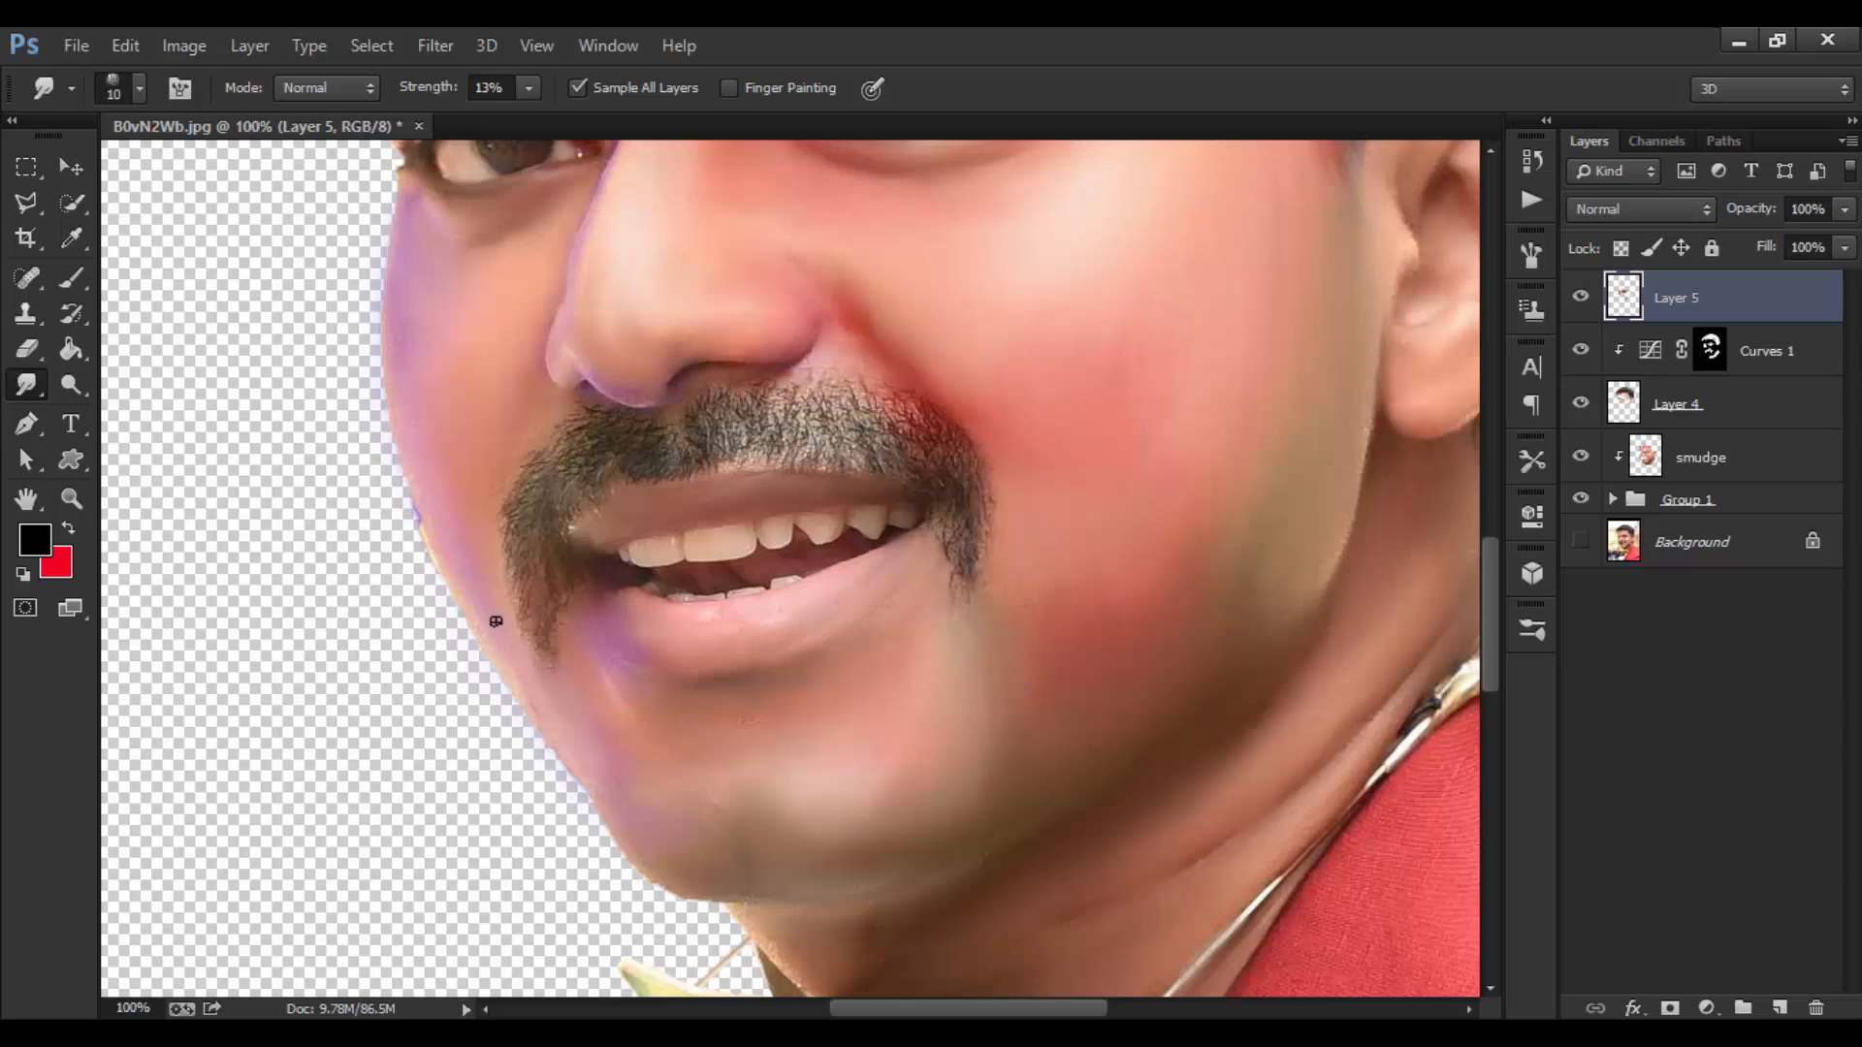
pyautogui.press('[')
pyautogui.press('[')
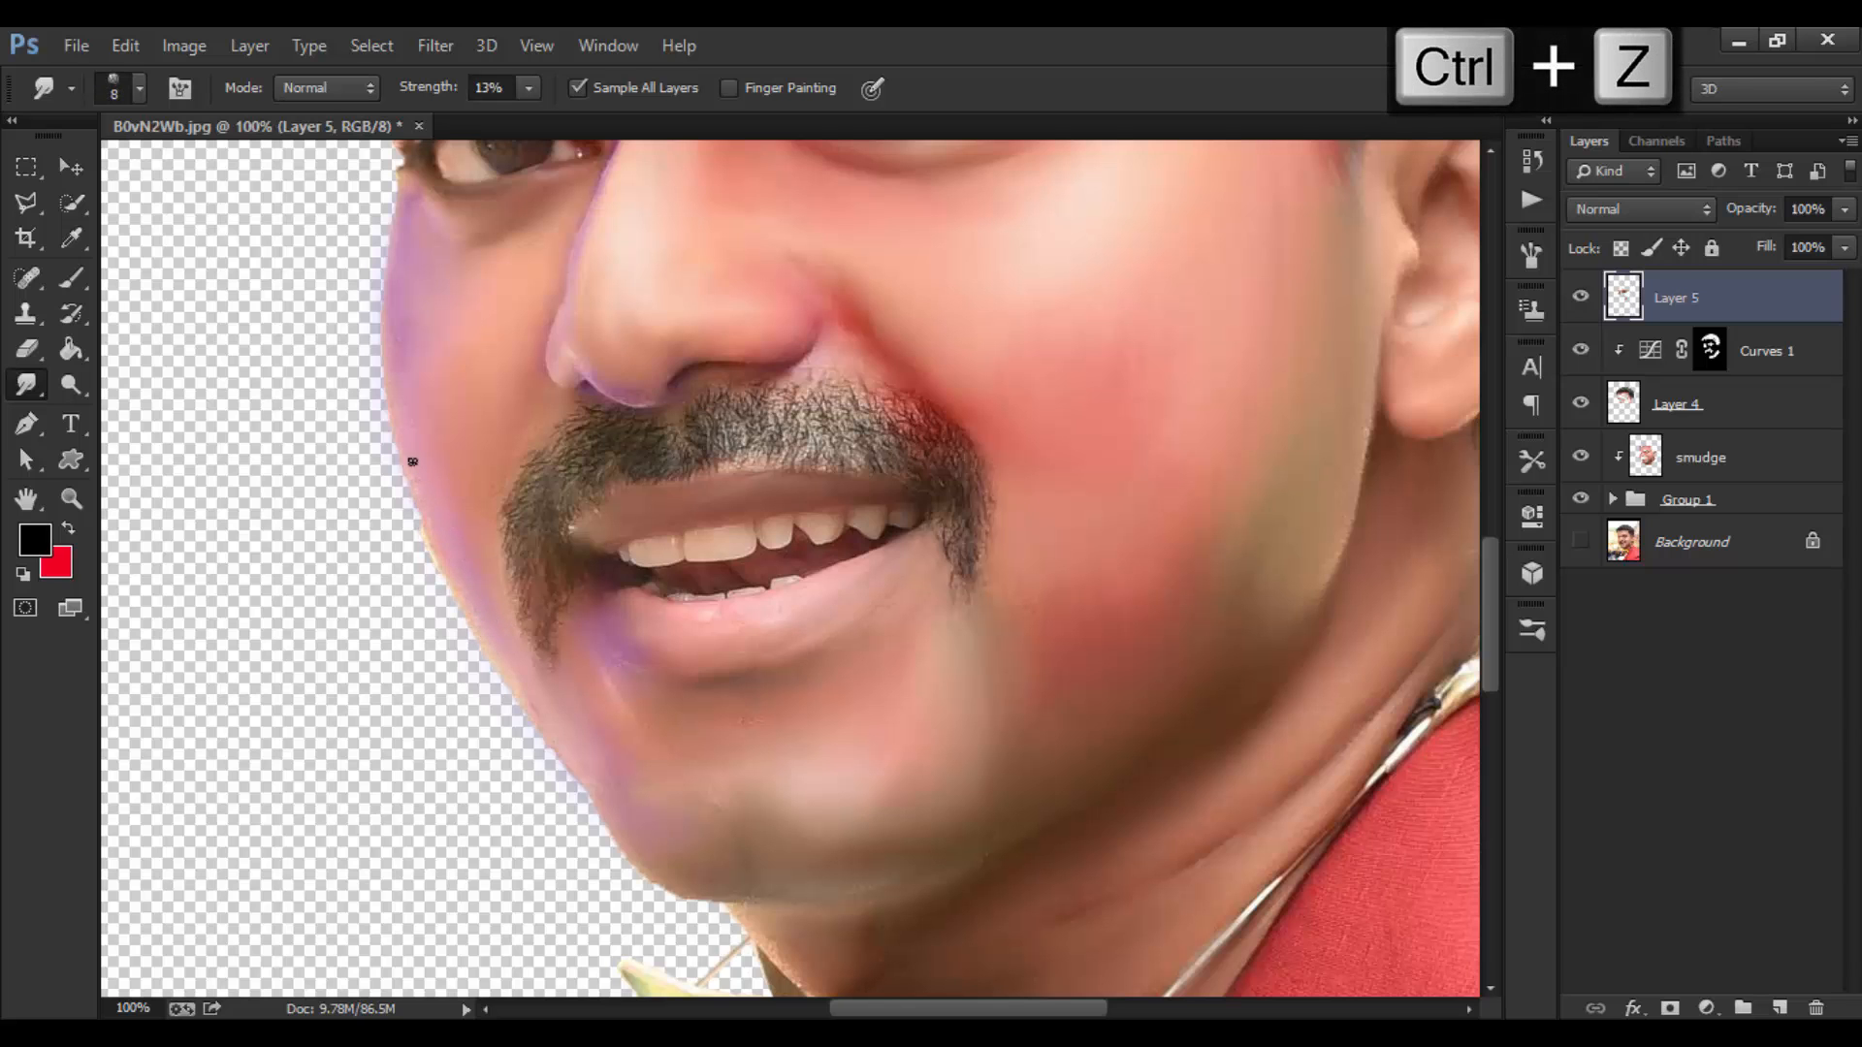
pyautogui.press(']')
pyautogui.press(']')
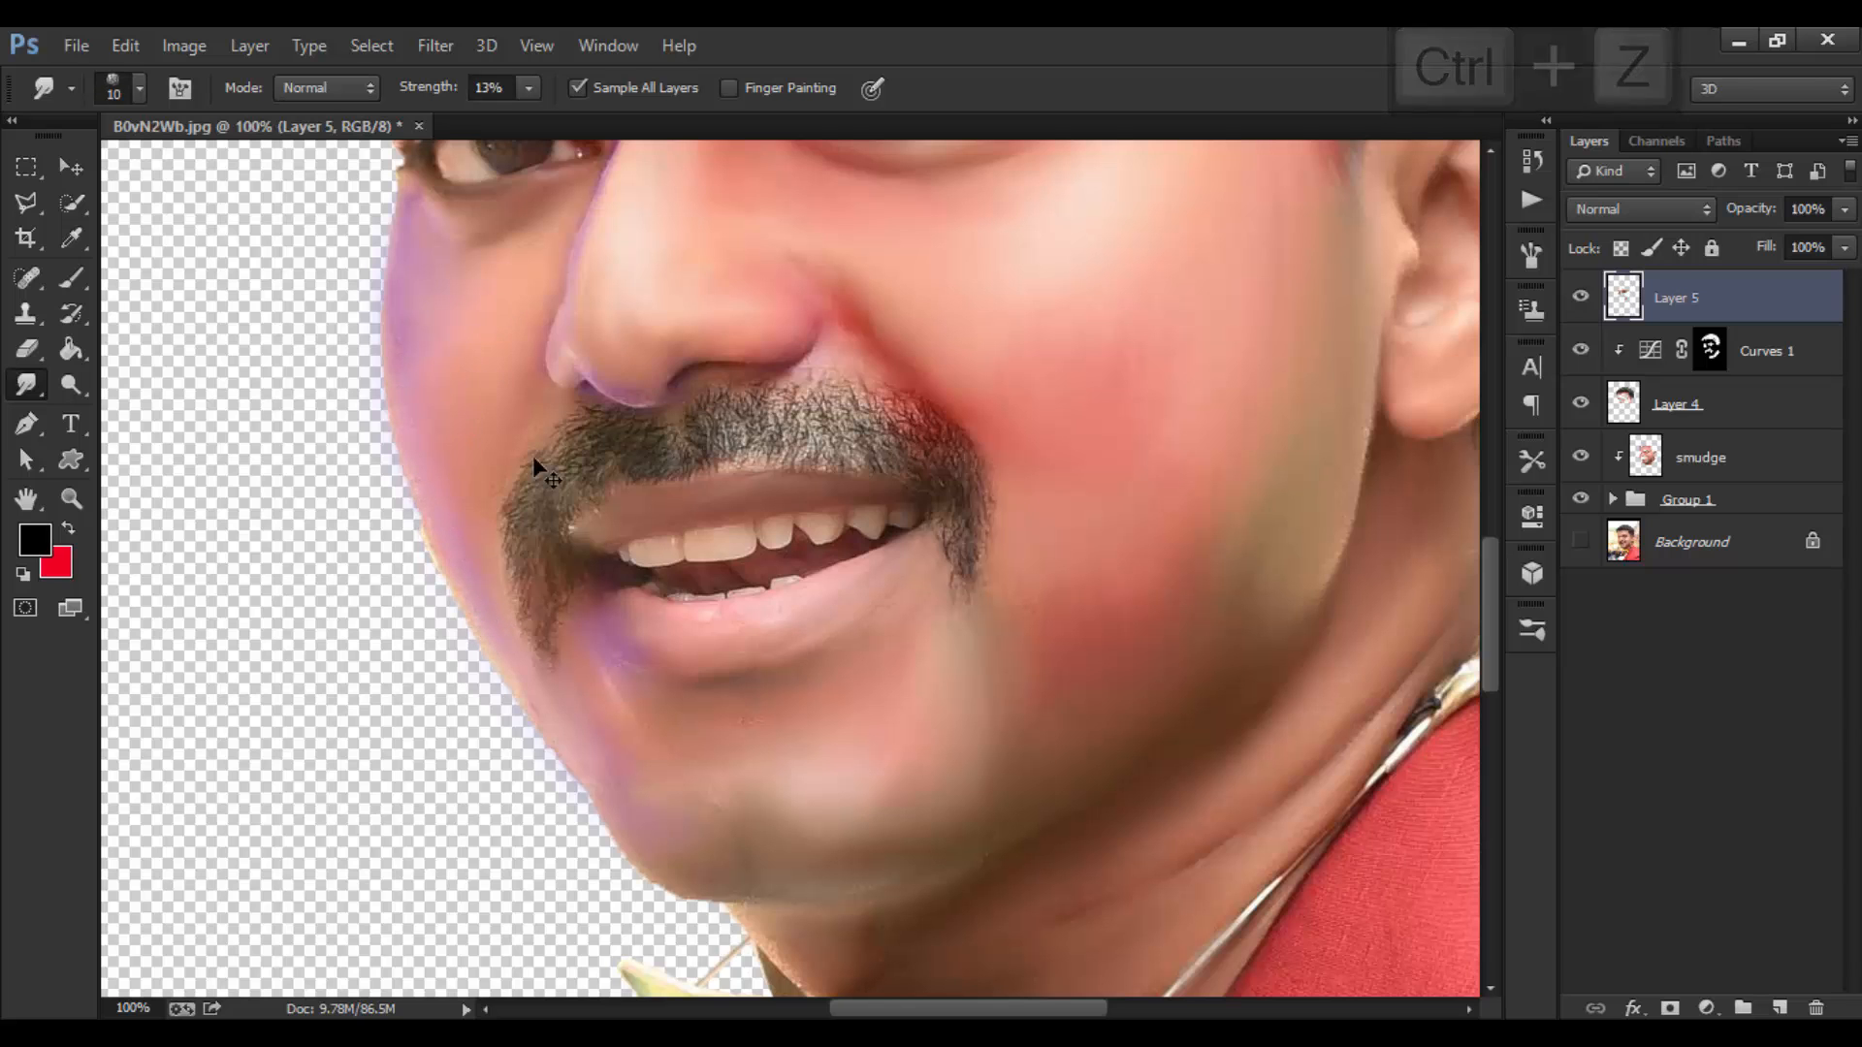
# Compare the whole portrait with and without the smudging on Layer 5.
pyautogui.hotkey('ctrl', '0')
pyautogui.hotkey('ctrl', '=')
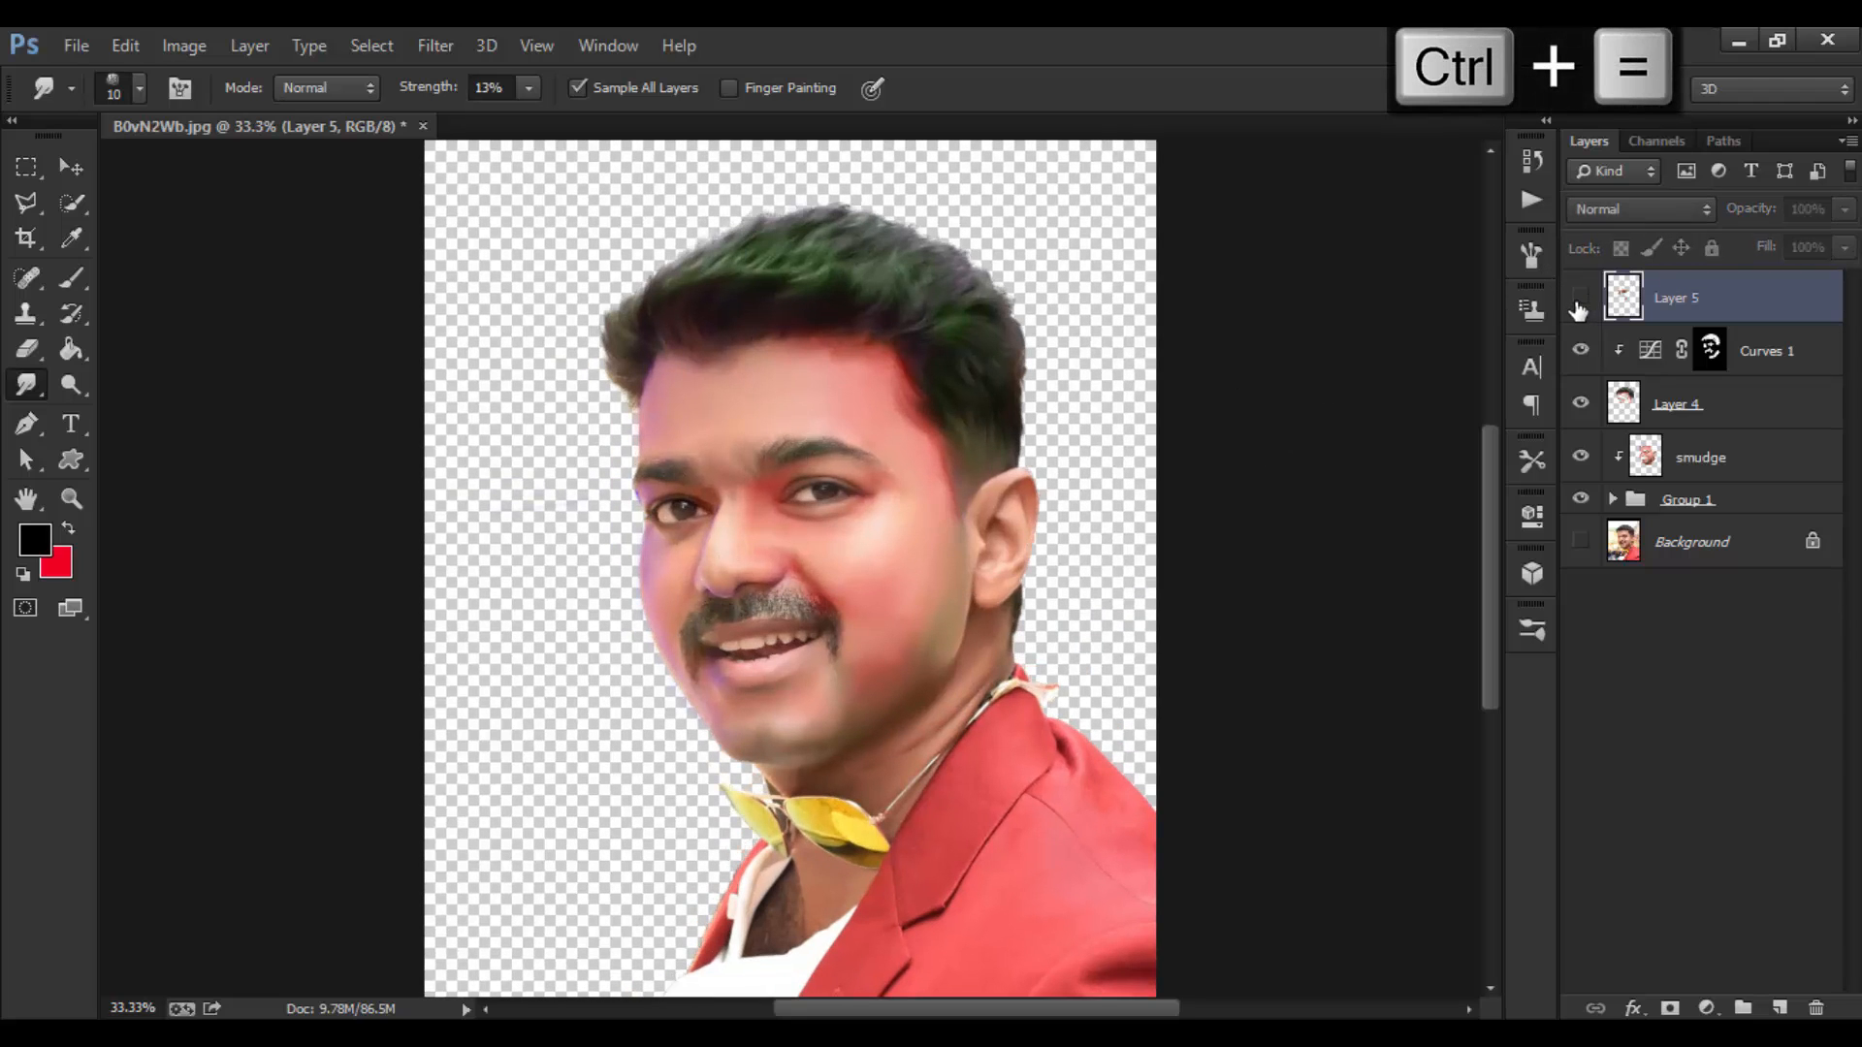
pyautogui.click(1578, 305)
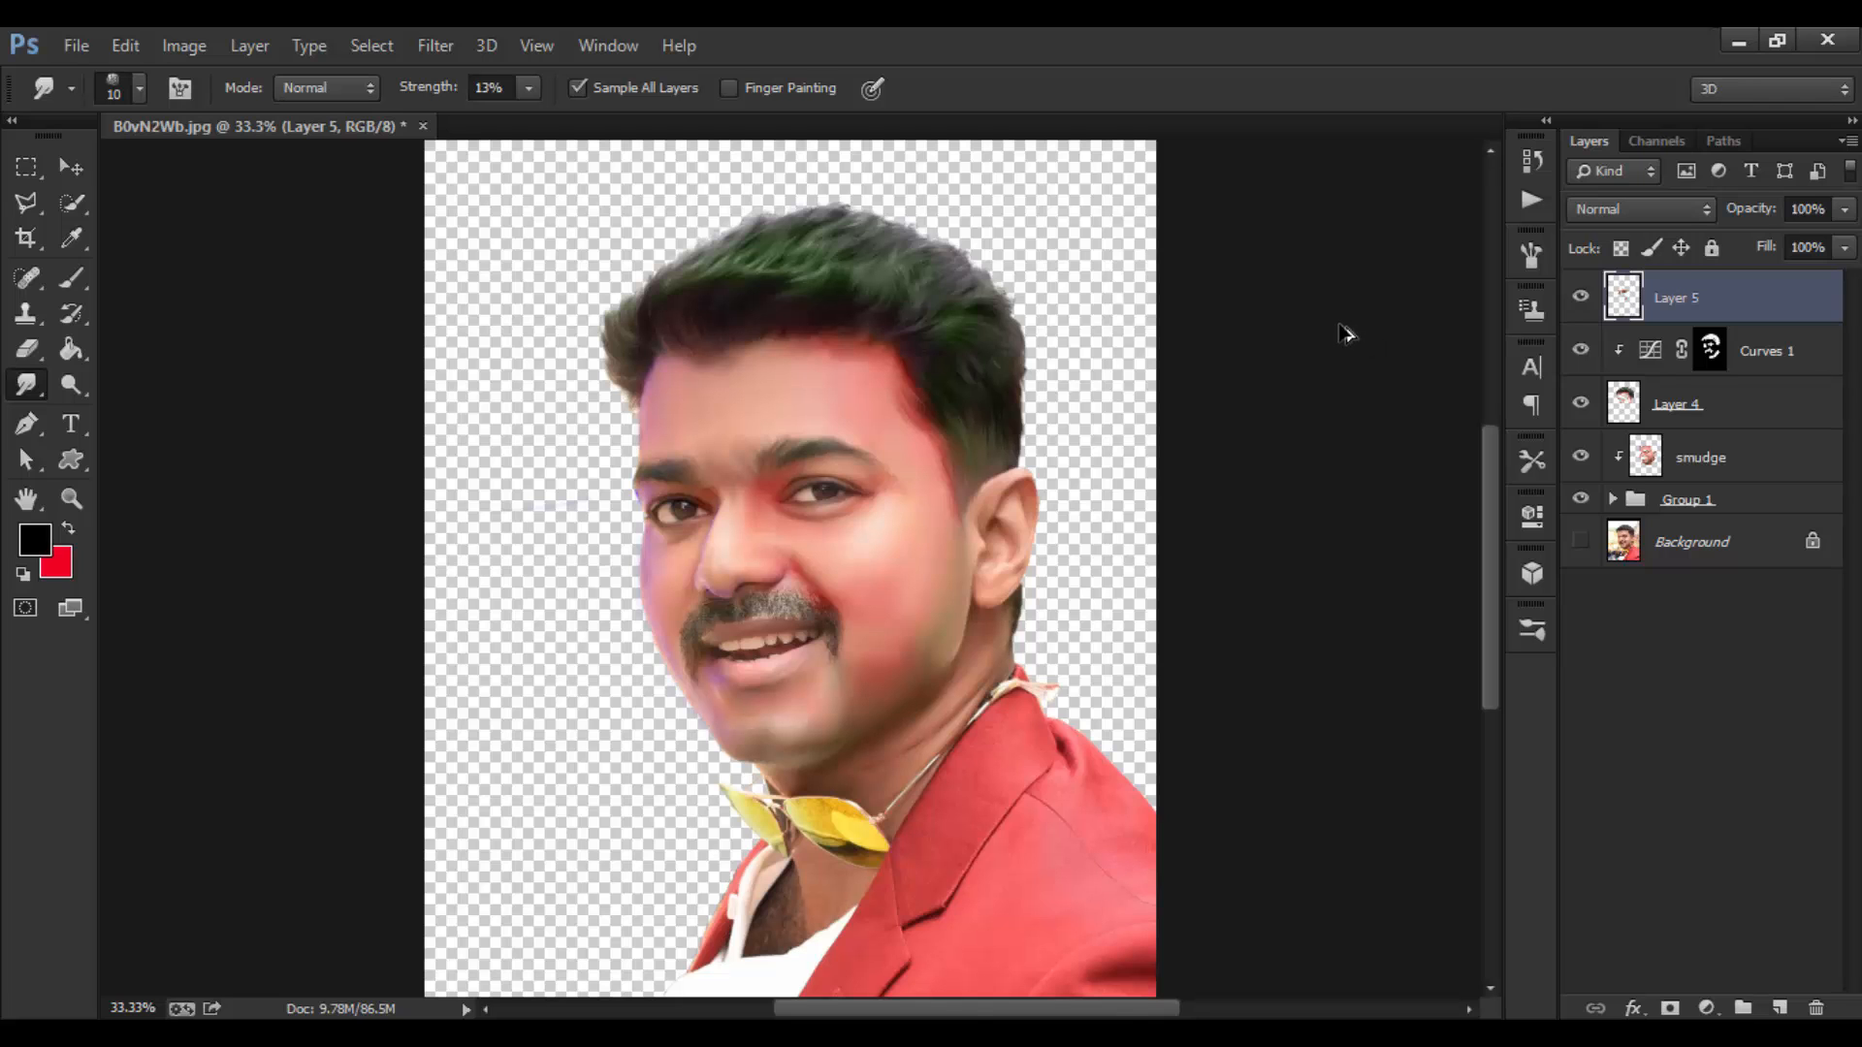
# Create a new layer above Layer 5 and apply the merged RGB image to it with Multiply blending at 100% opacity.
pyautogui.click(181, 45)
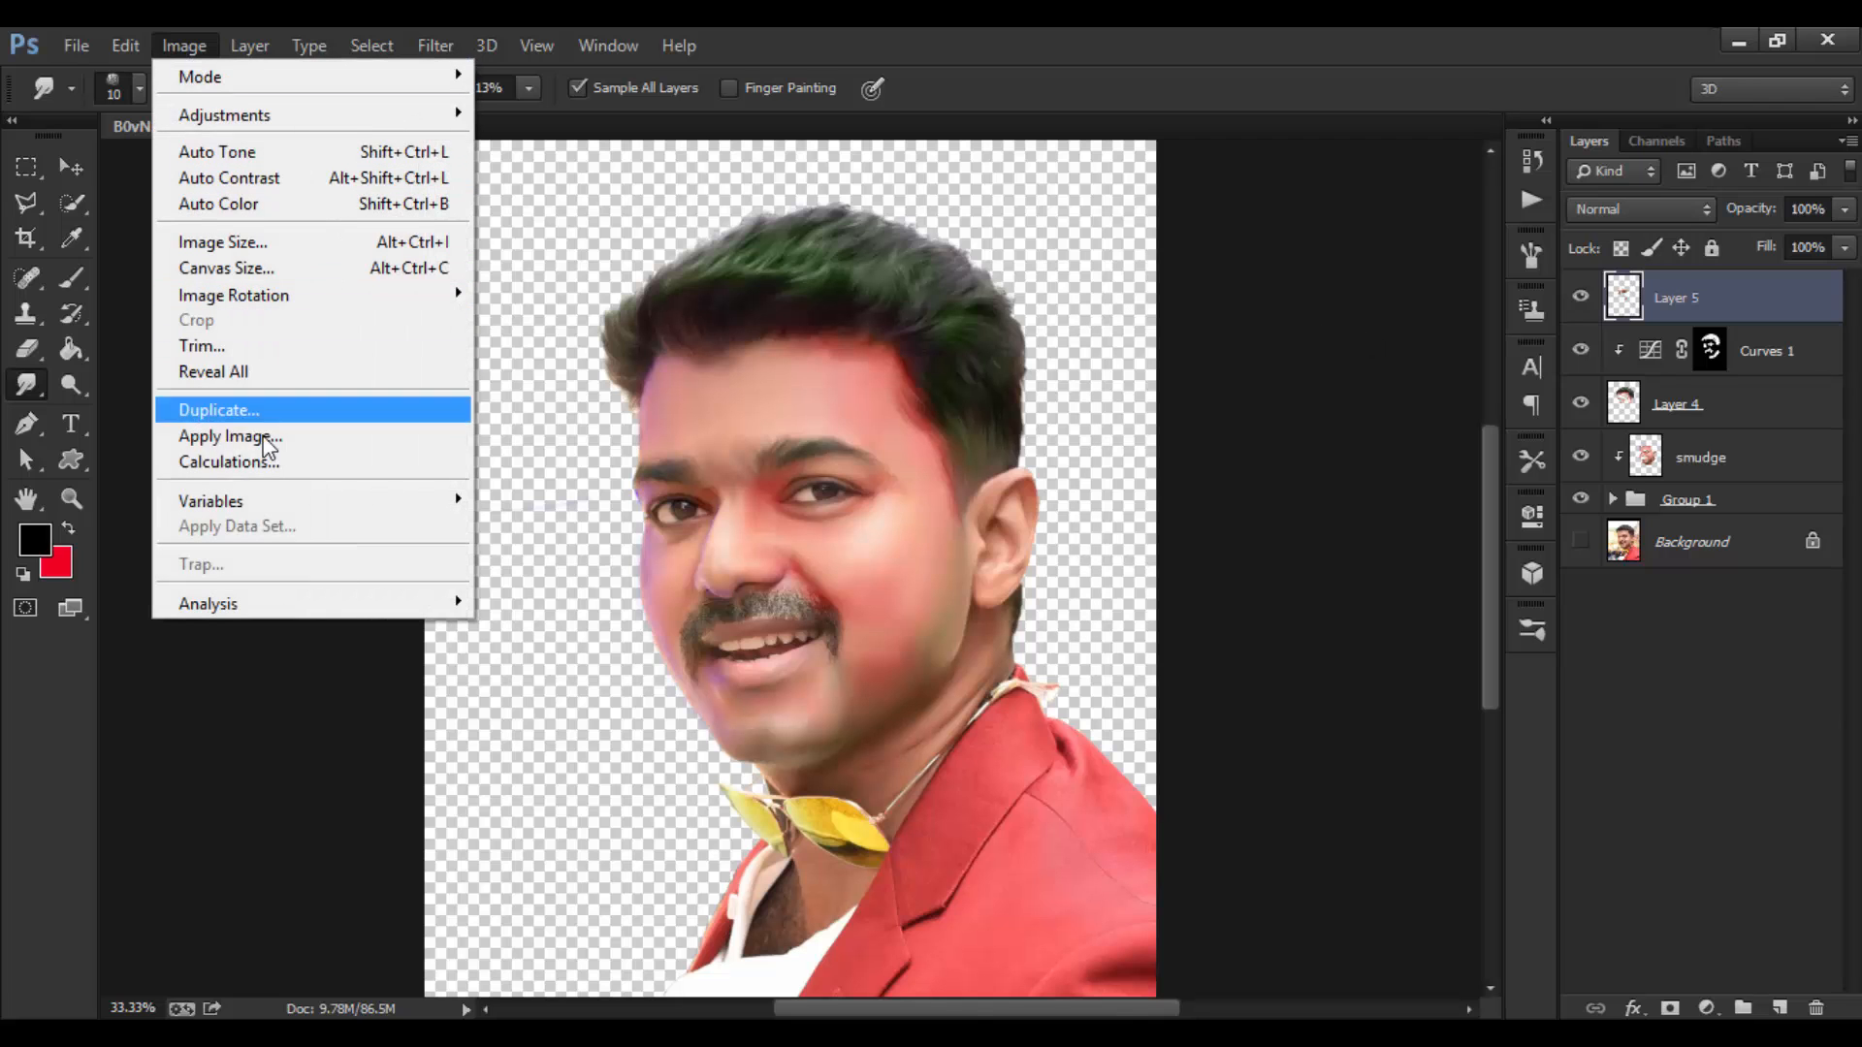
pyautogui.click(1741, 815)
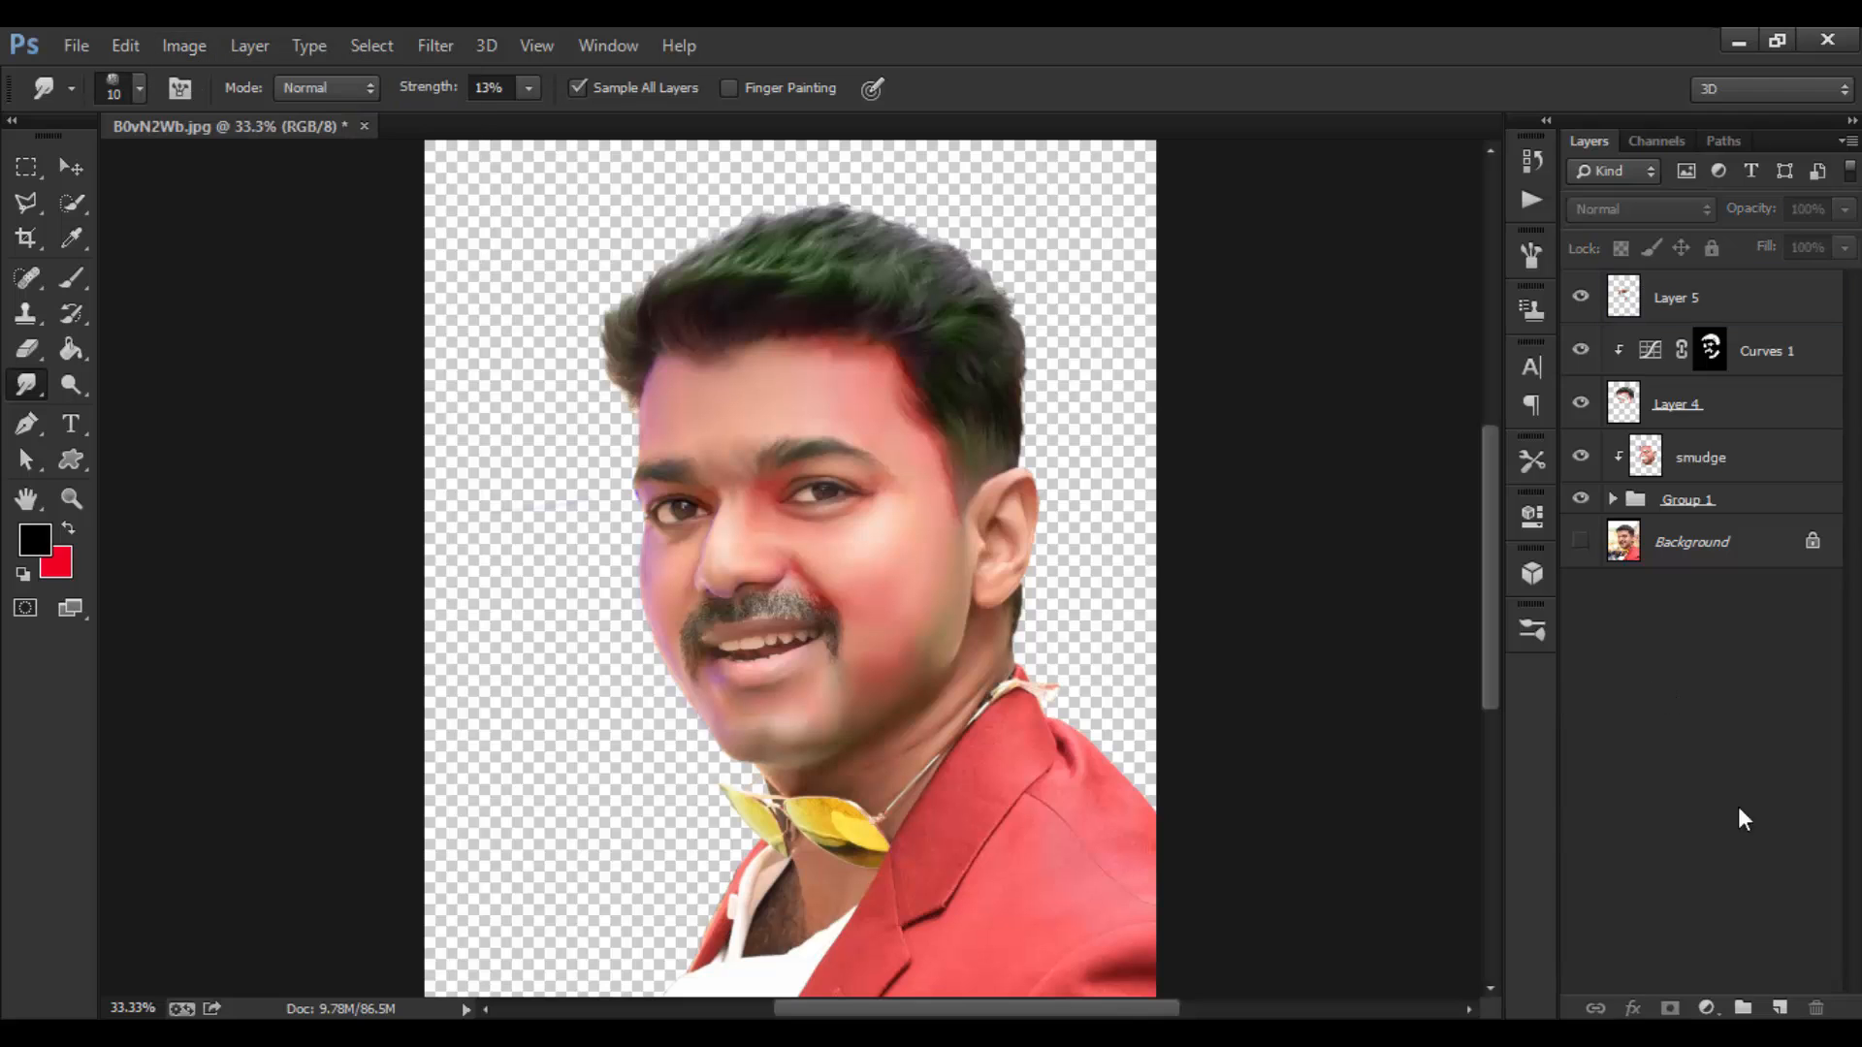
pyautogui.click(1782, 1009)
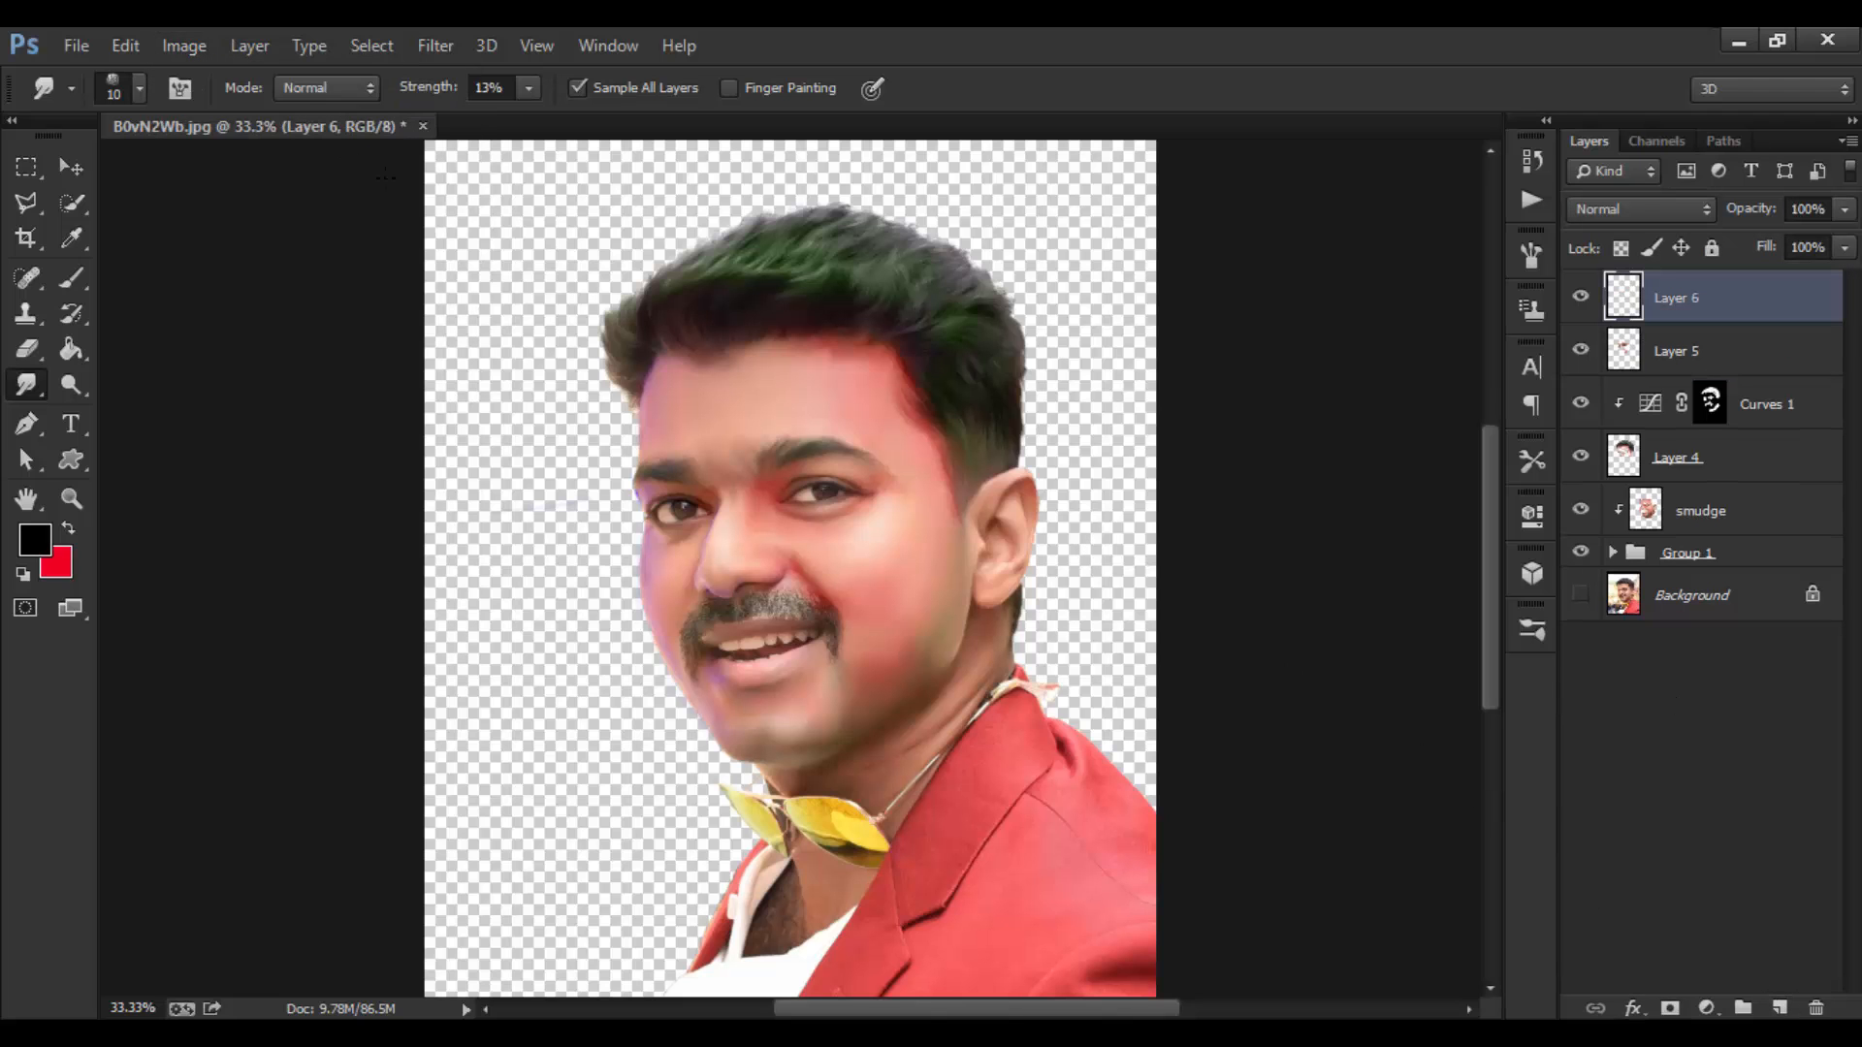
pyautogui.click(183, 45)
pyautogui.click(261, 433)
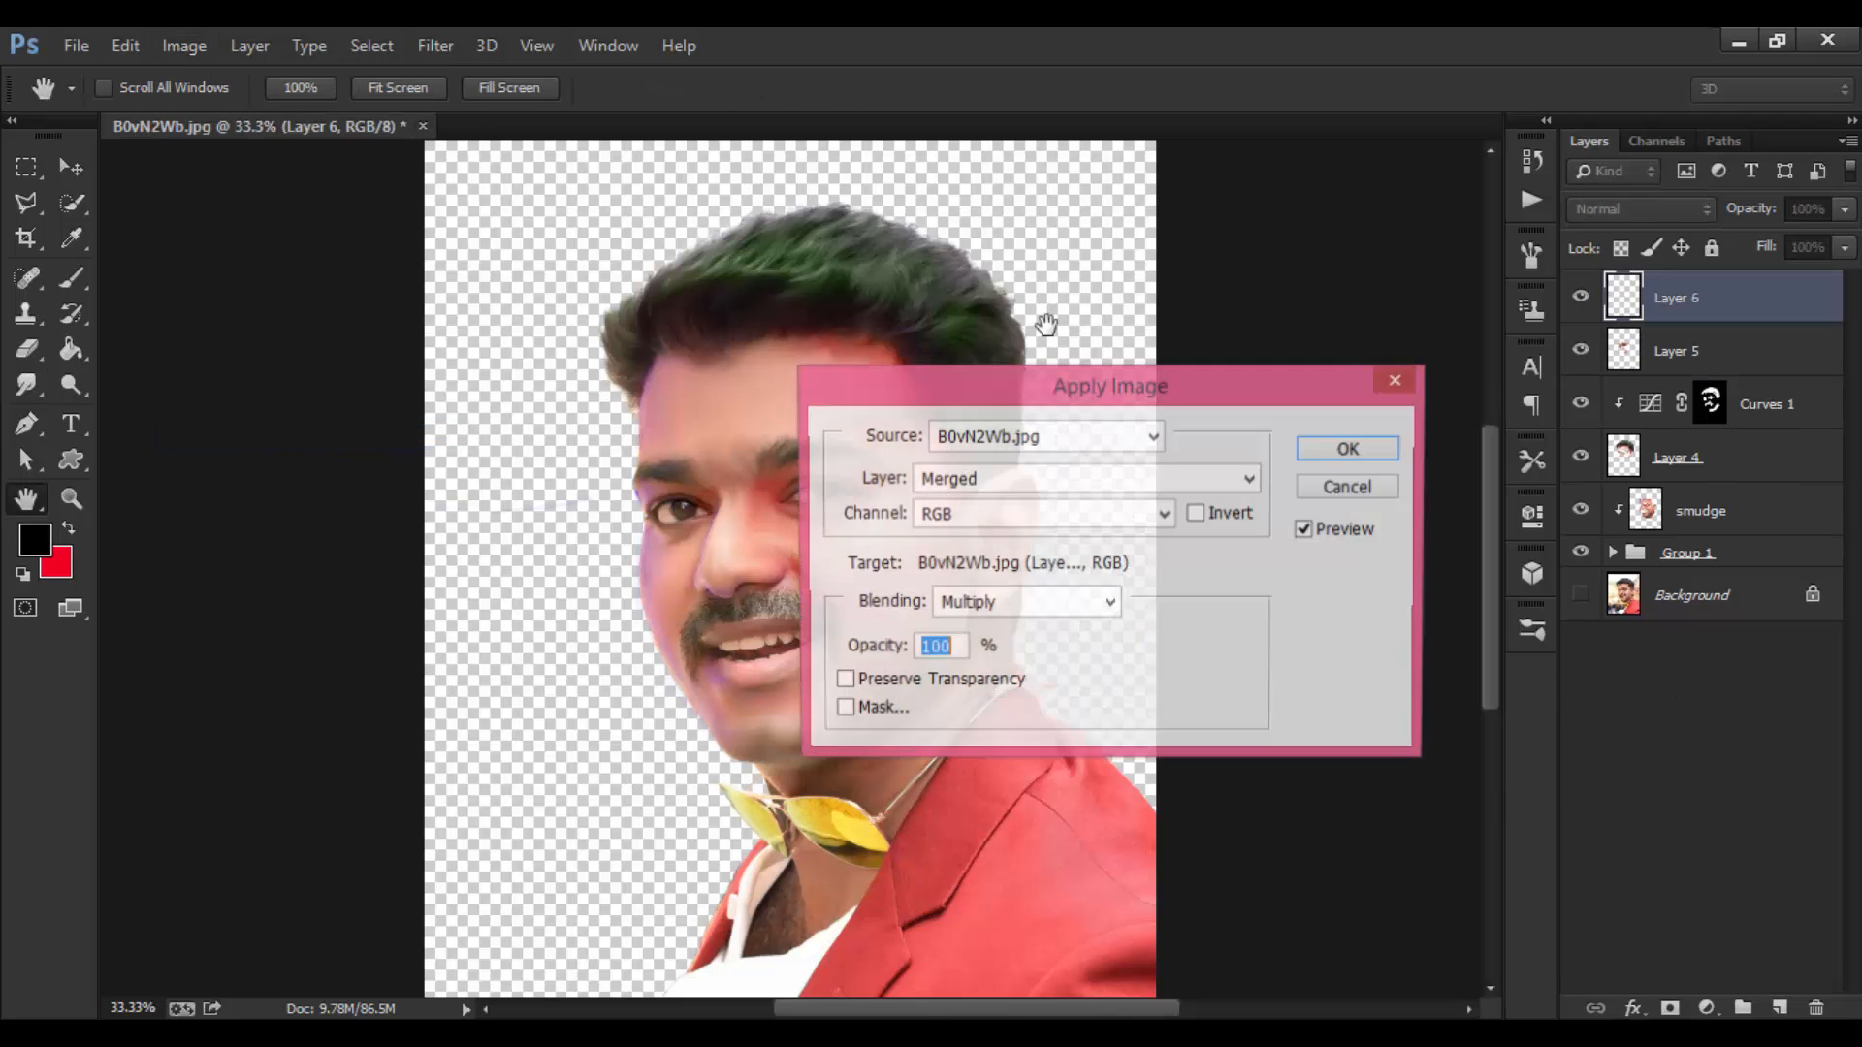
pyautogui.click(1336, 448)
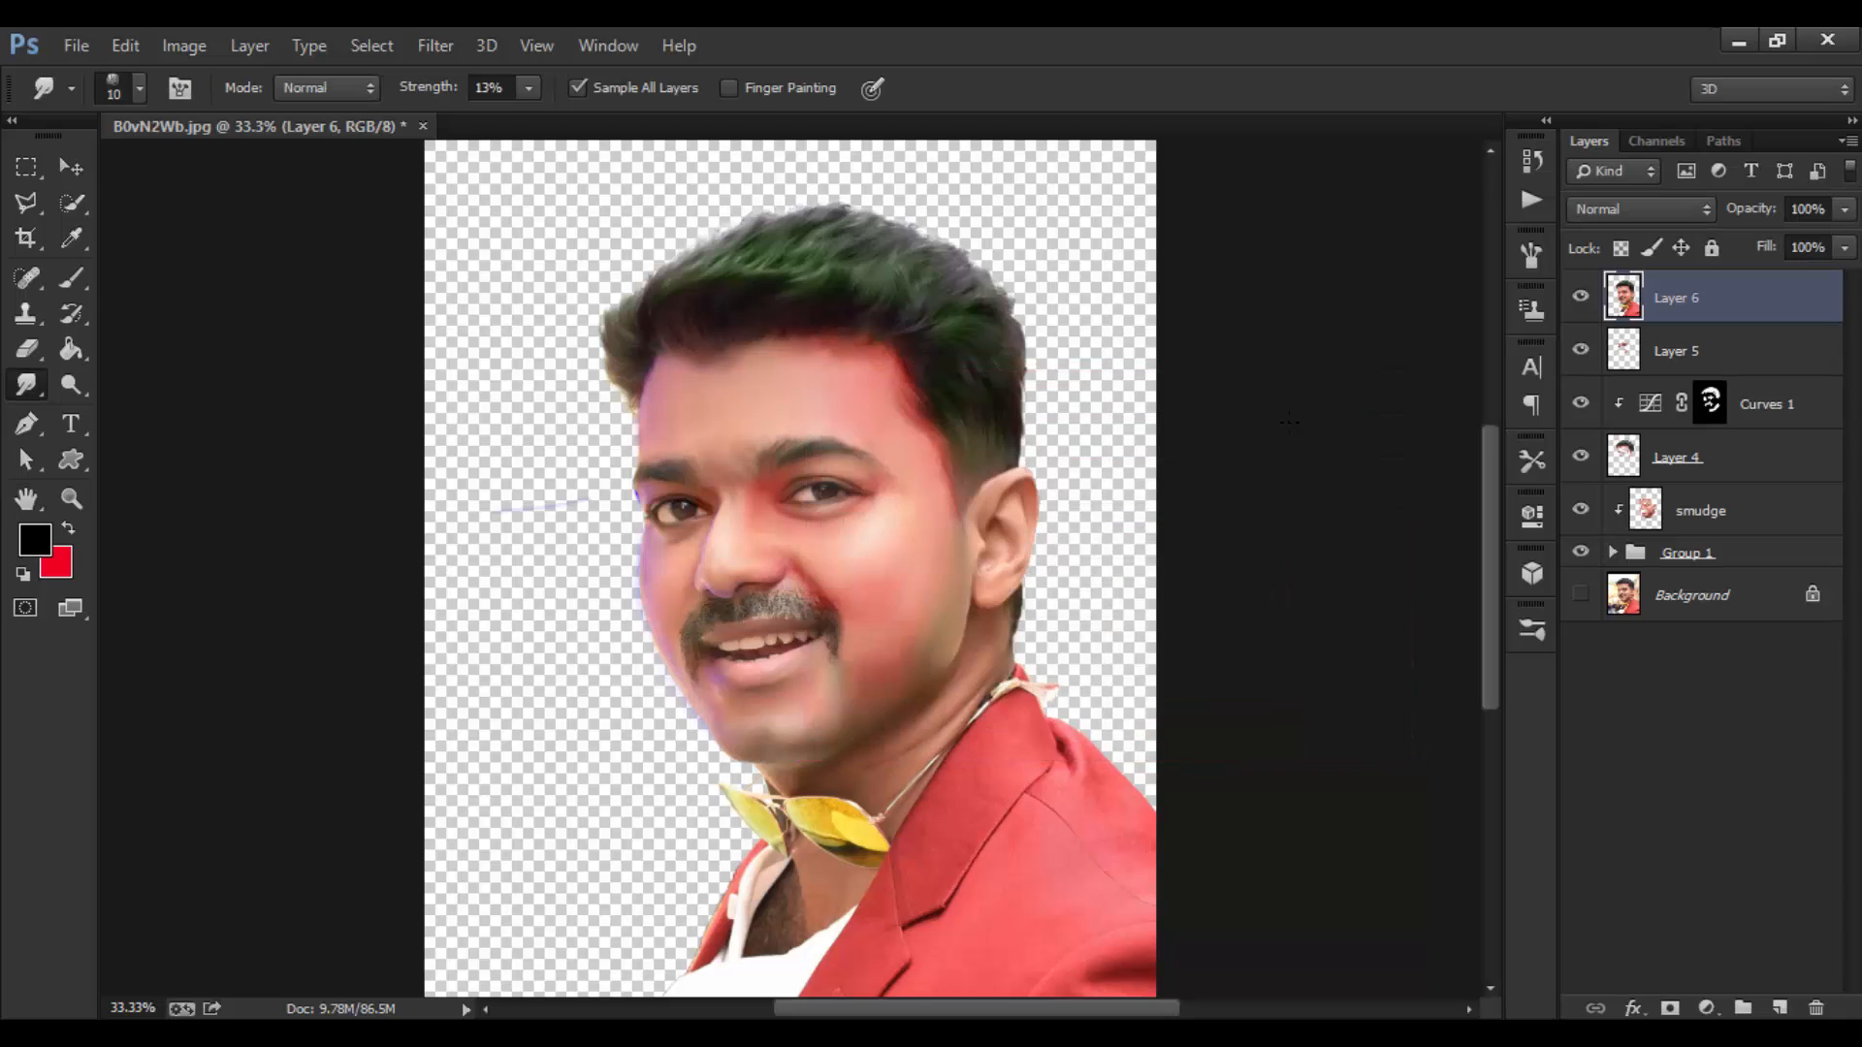
# Group all layers from Layer 5 down to Group 1, hide the new group and select Layer 6.
pyautogui.click(1581, 298)
pyautogui.click(1673, 361)
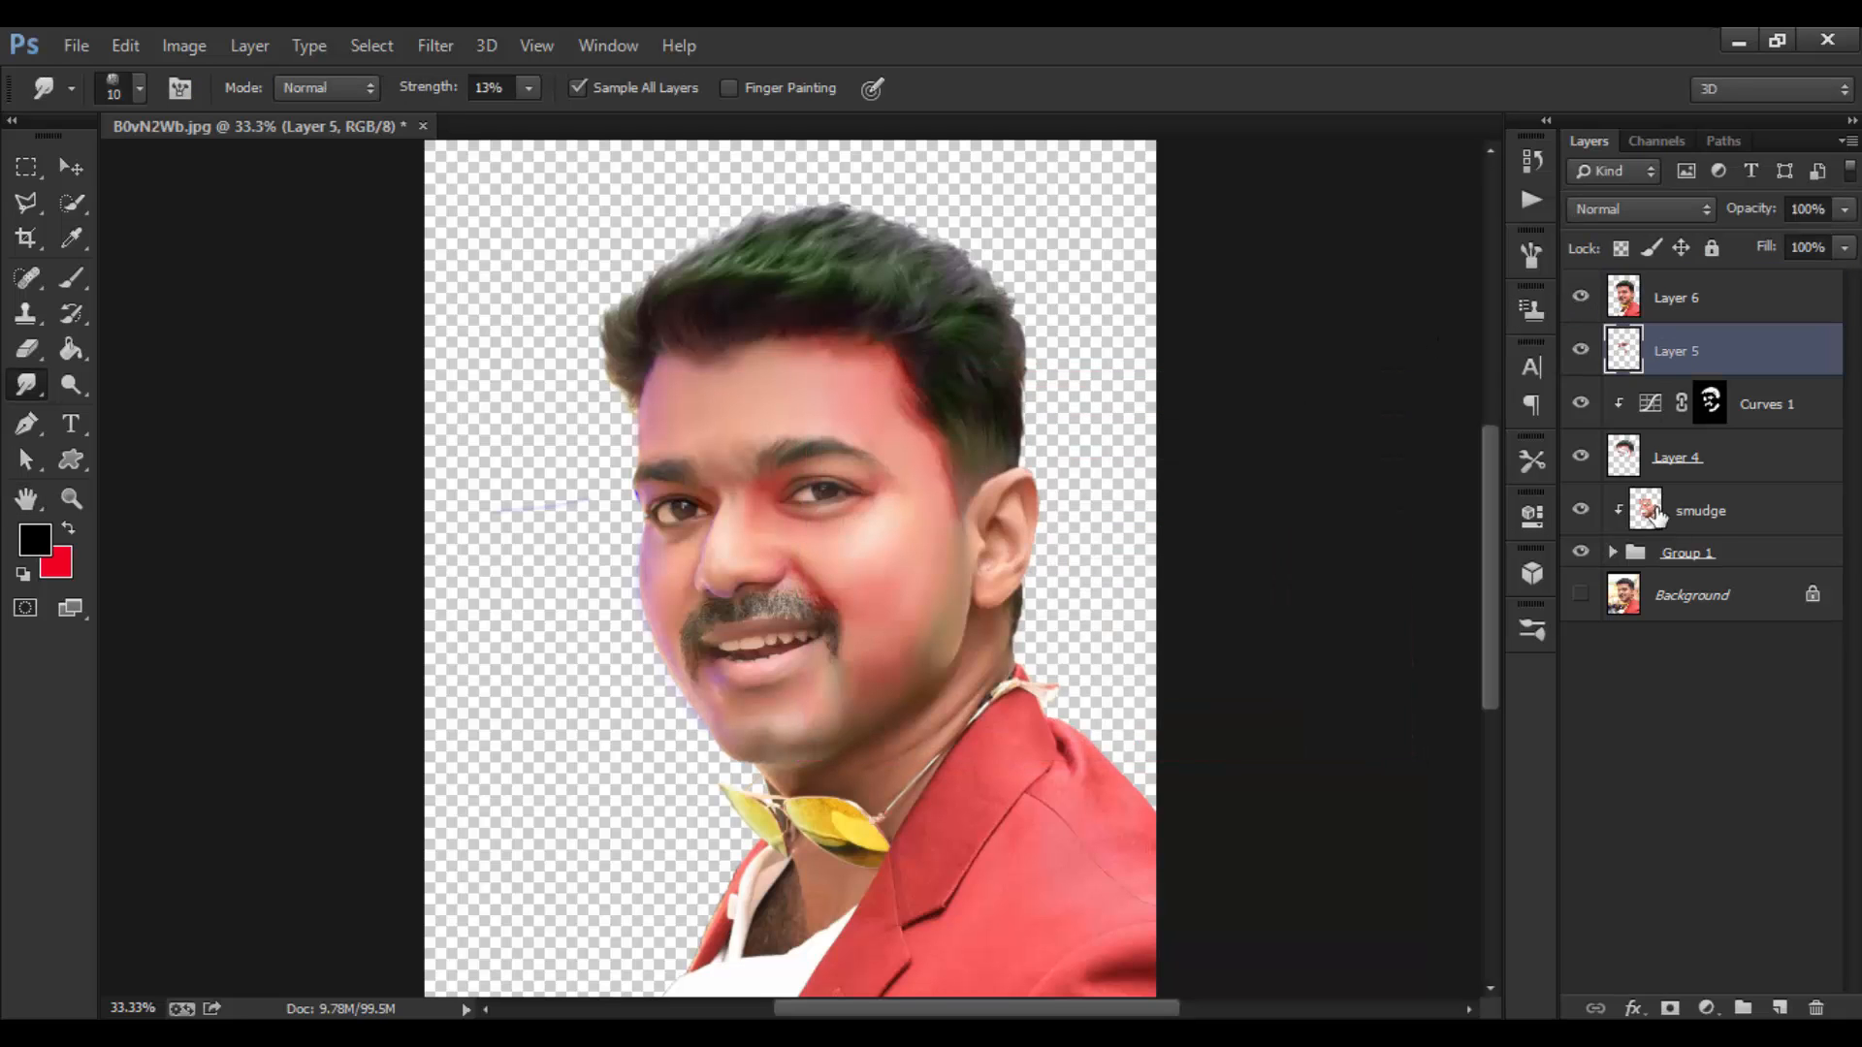
pyautogui.keyDown('shift'); pyautogui.click(1703, 561); pyautogui.keyUp('shift')
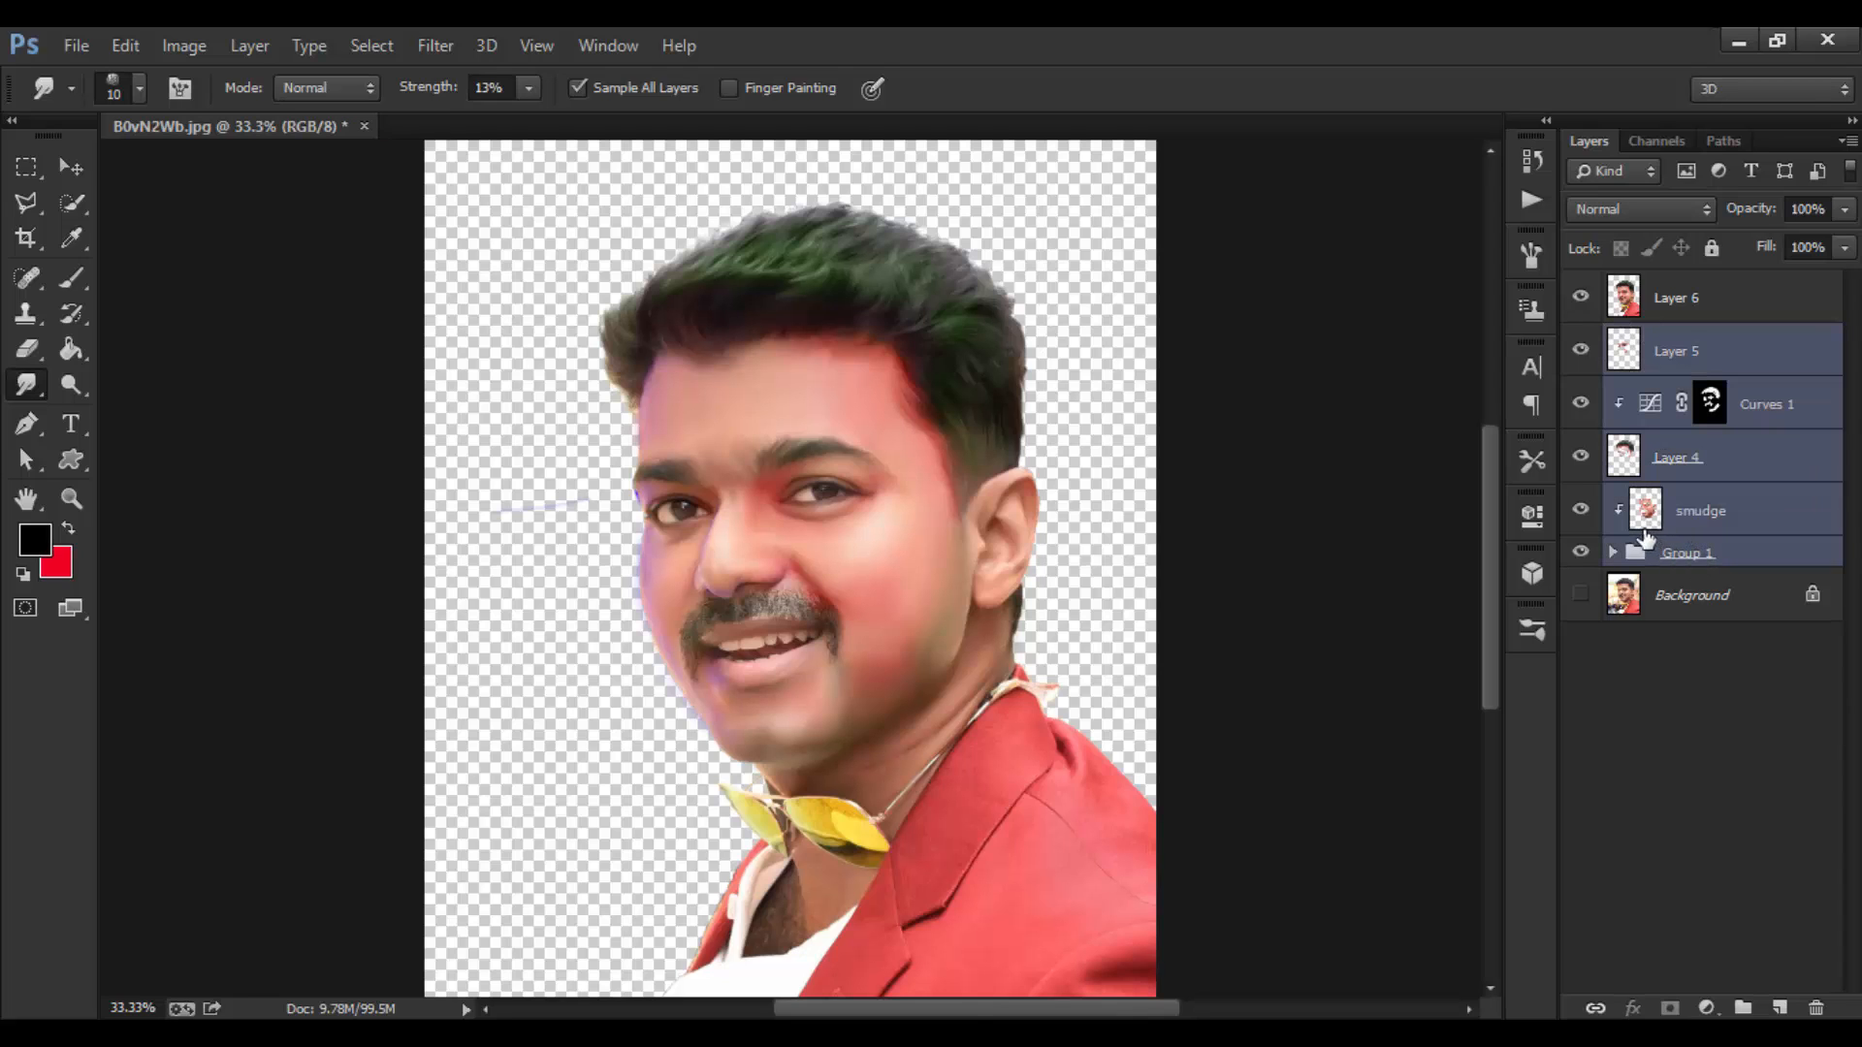
pyautogui.hotkey('ctrl', 'g')
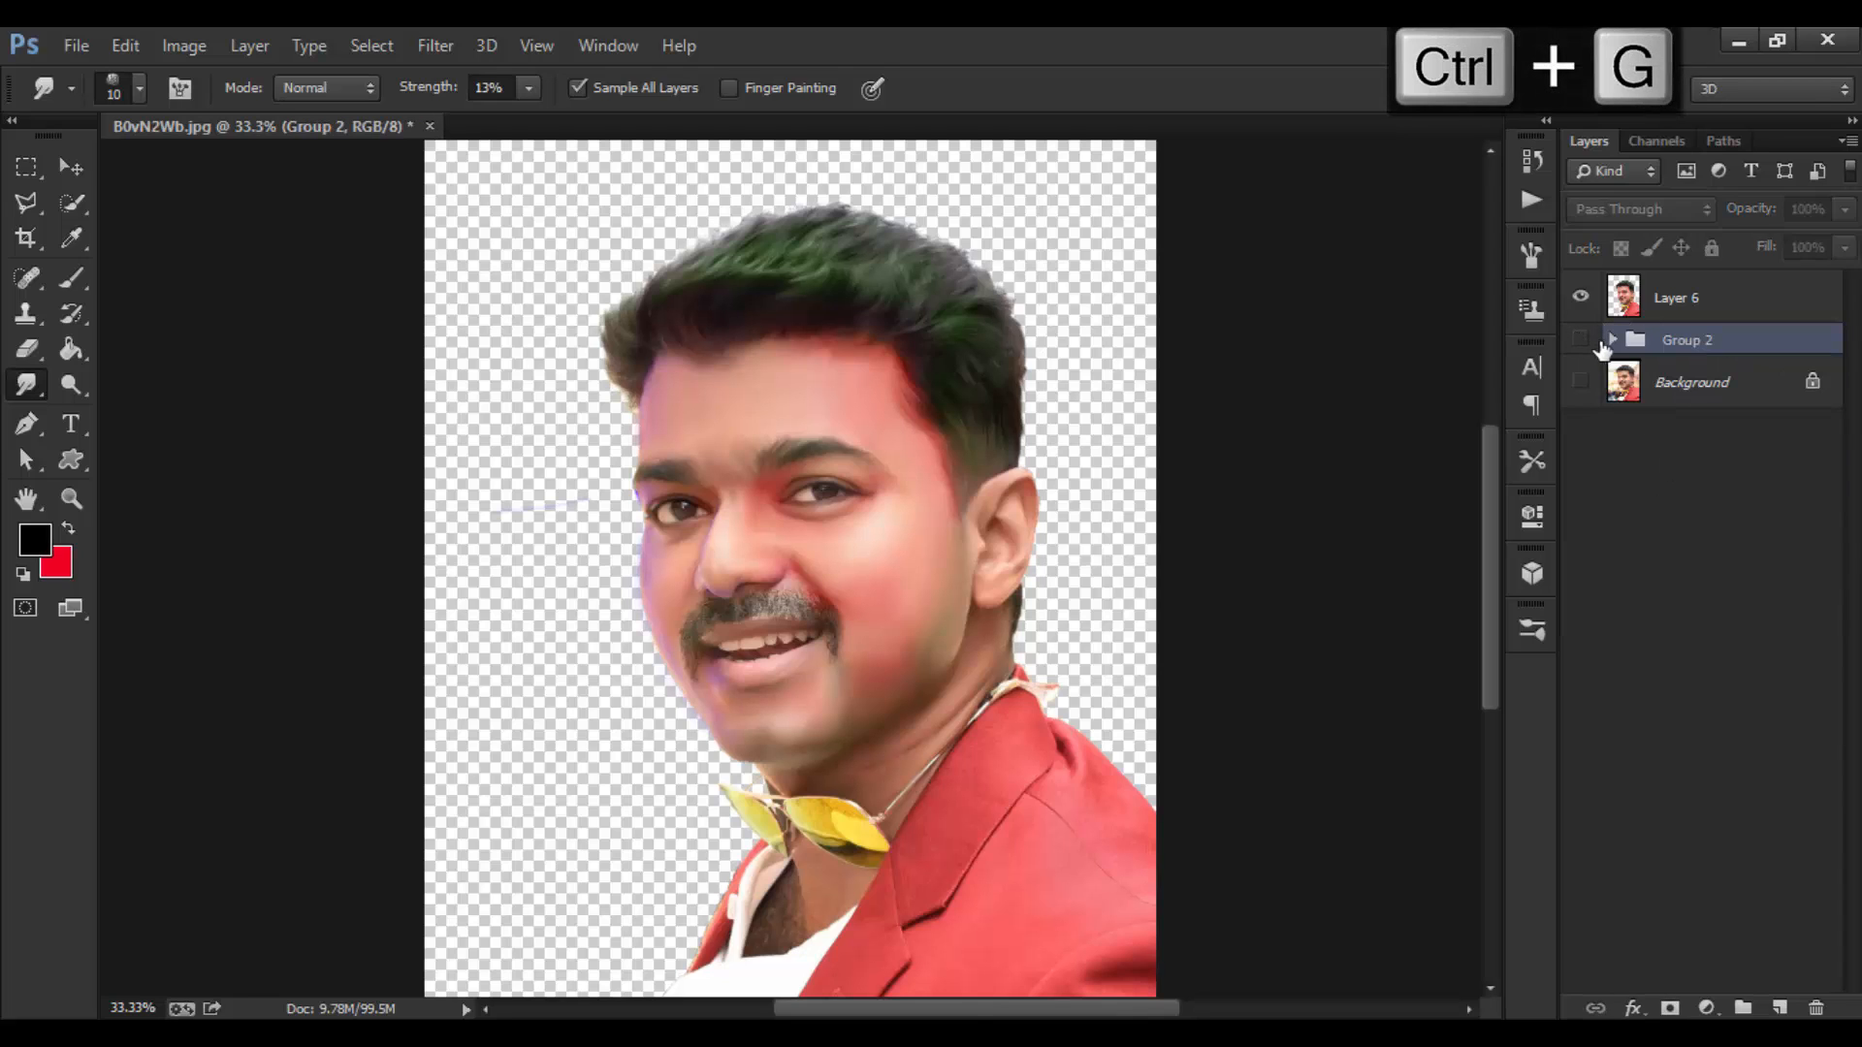
pyautogui.click(1581, 342)
pyautogui.click(1582, 343)
pyautogui.click(1656, 307)
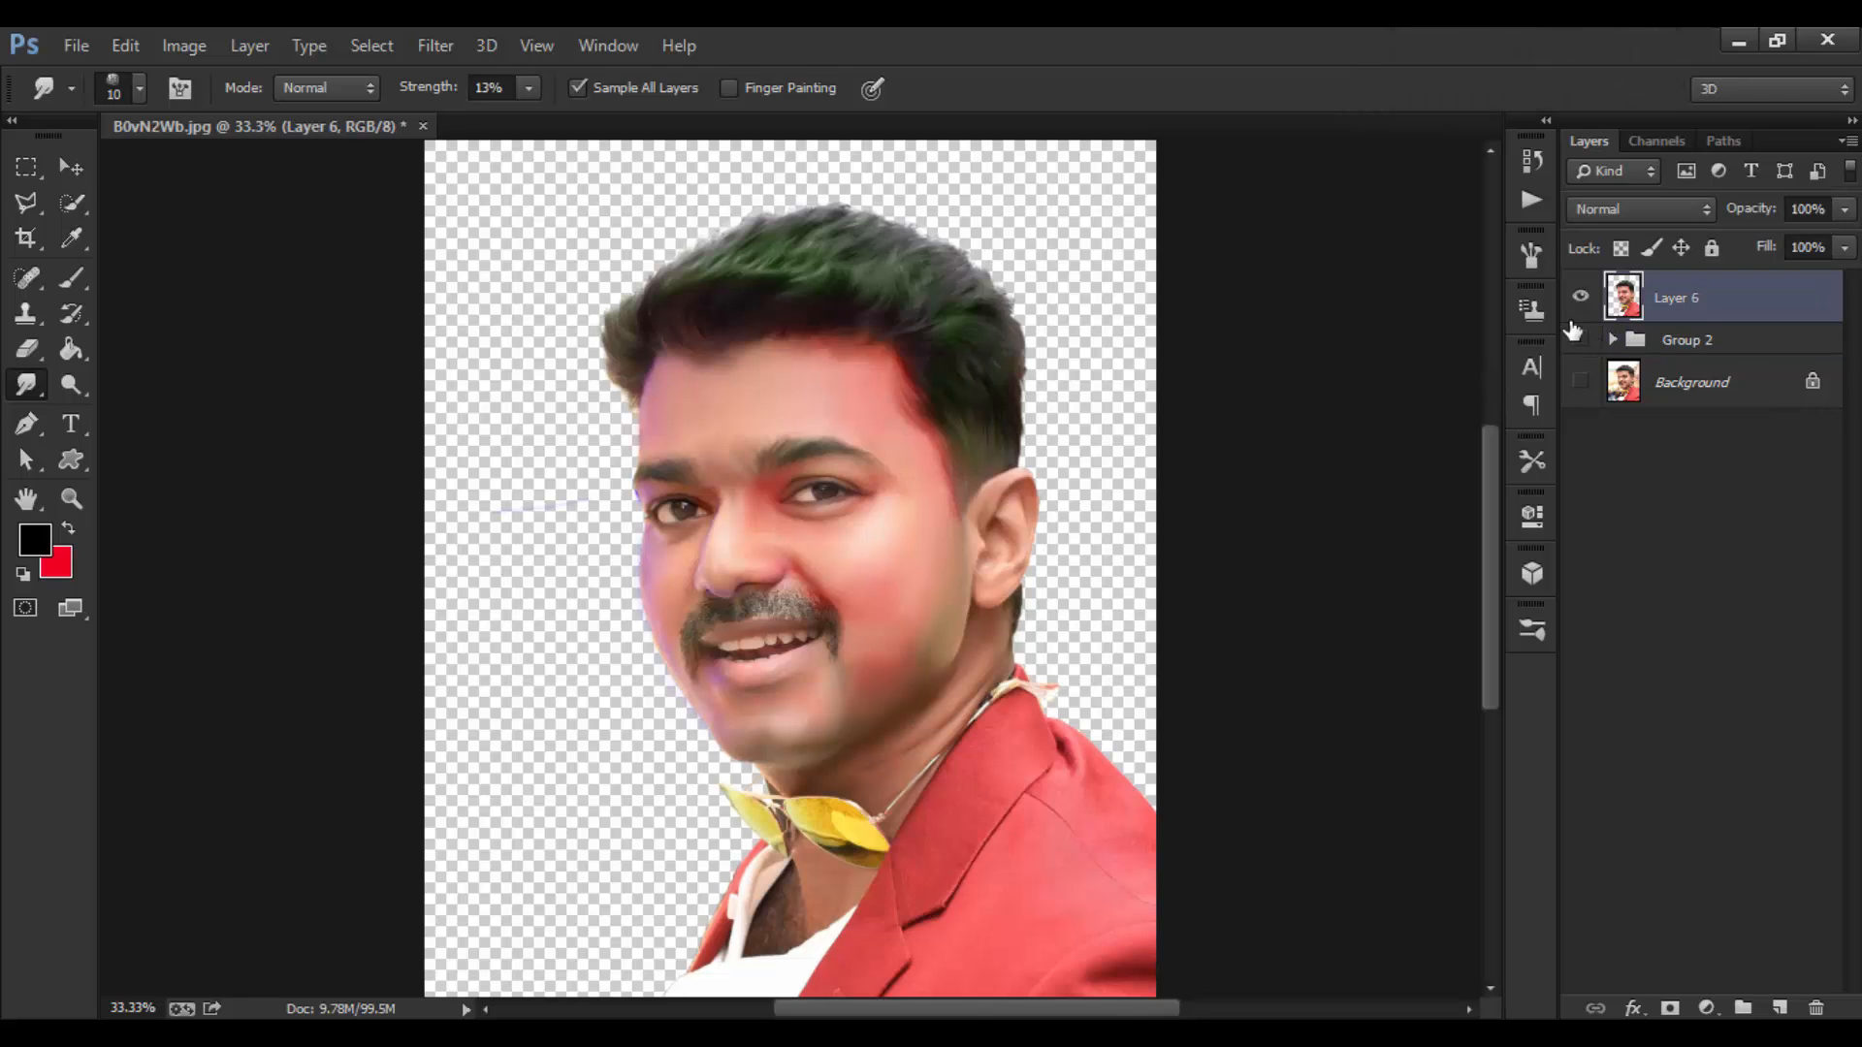
# Adjust Layer 6 with Hue/Saturation at hue -3, saturation +6 and lightness -3, and compare it before and after.
pyautogui.click(179, 50)
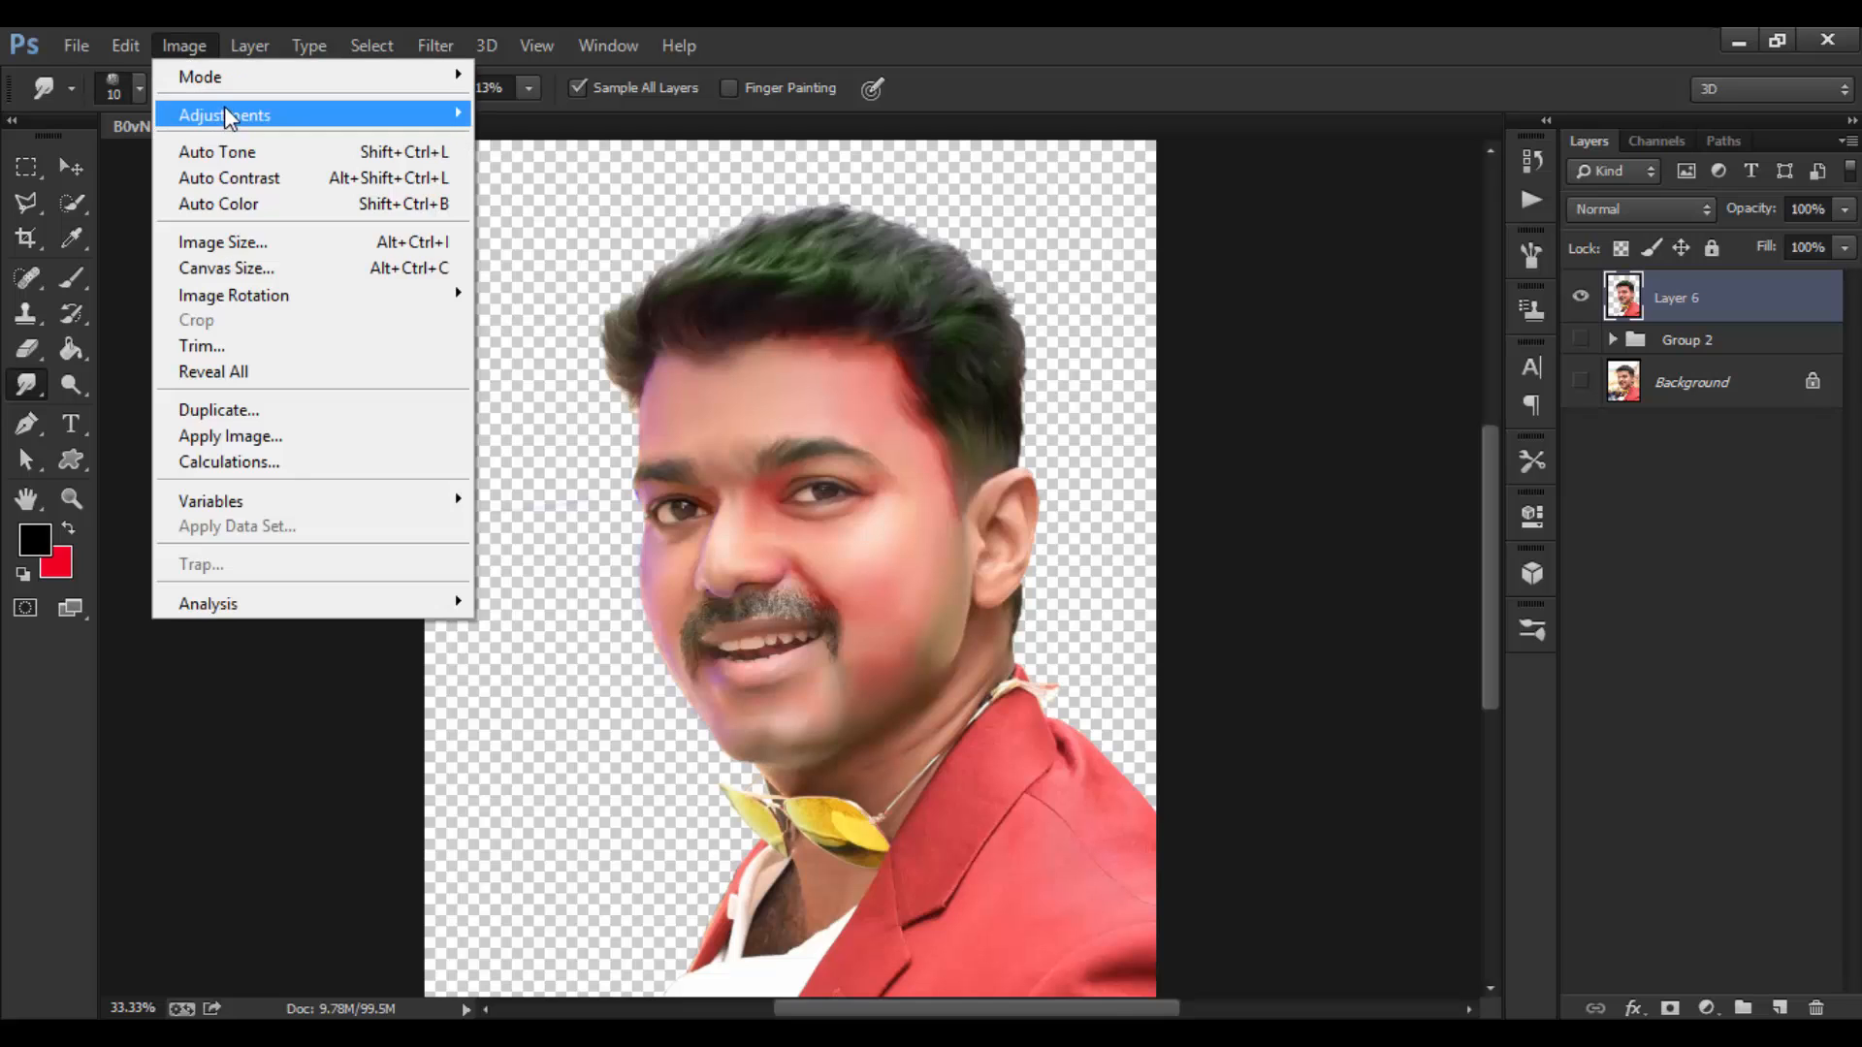
pyautogui.moveTo(252, 115)
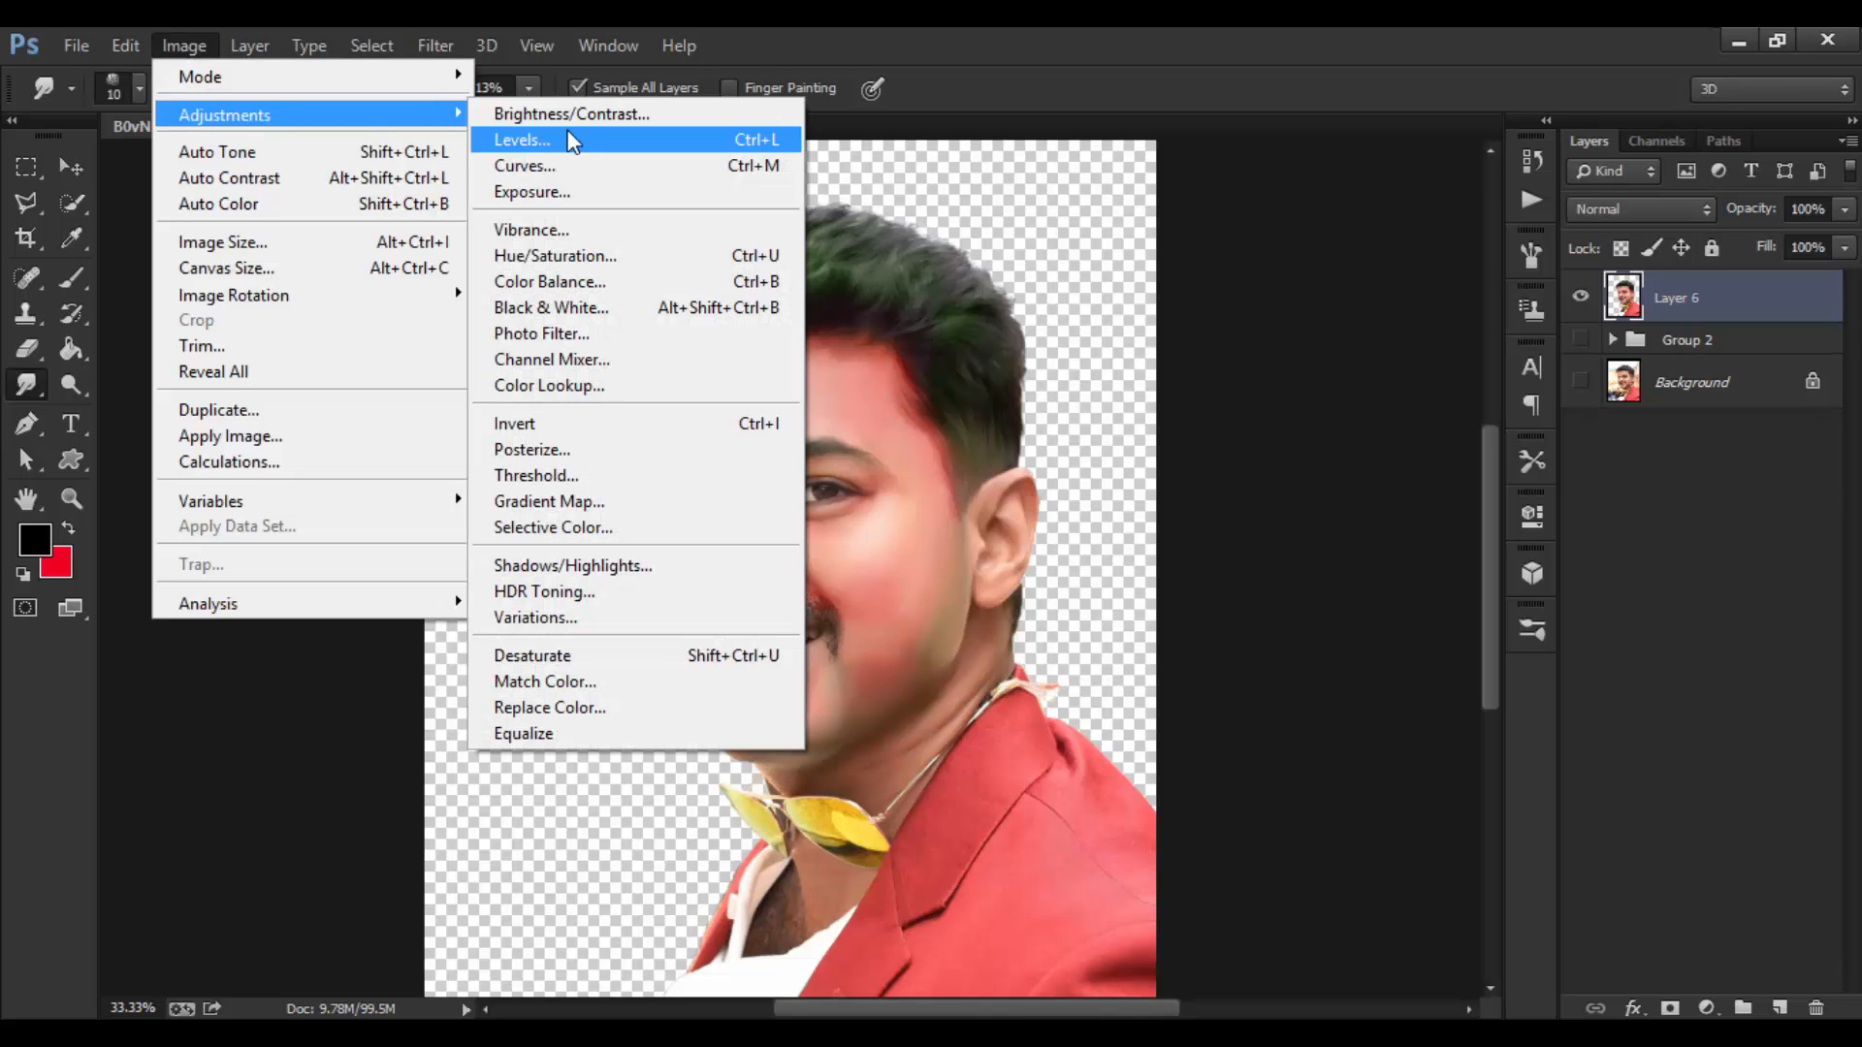
pyautogui.click(578, 256)
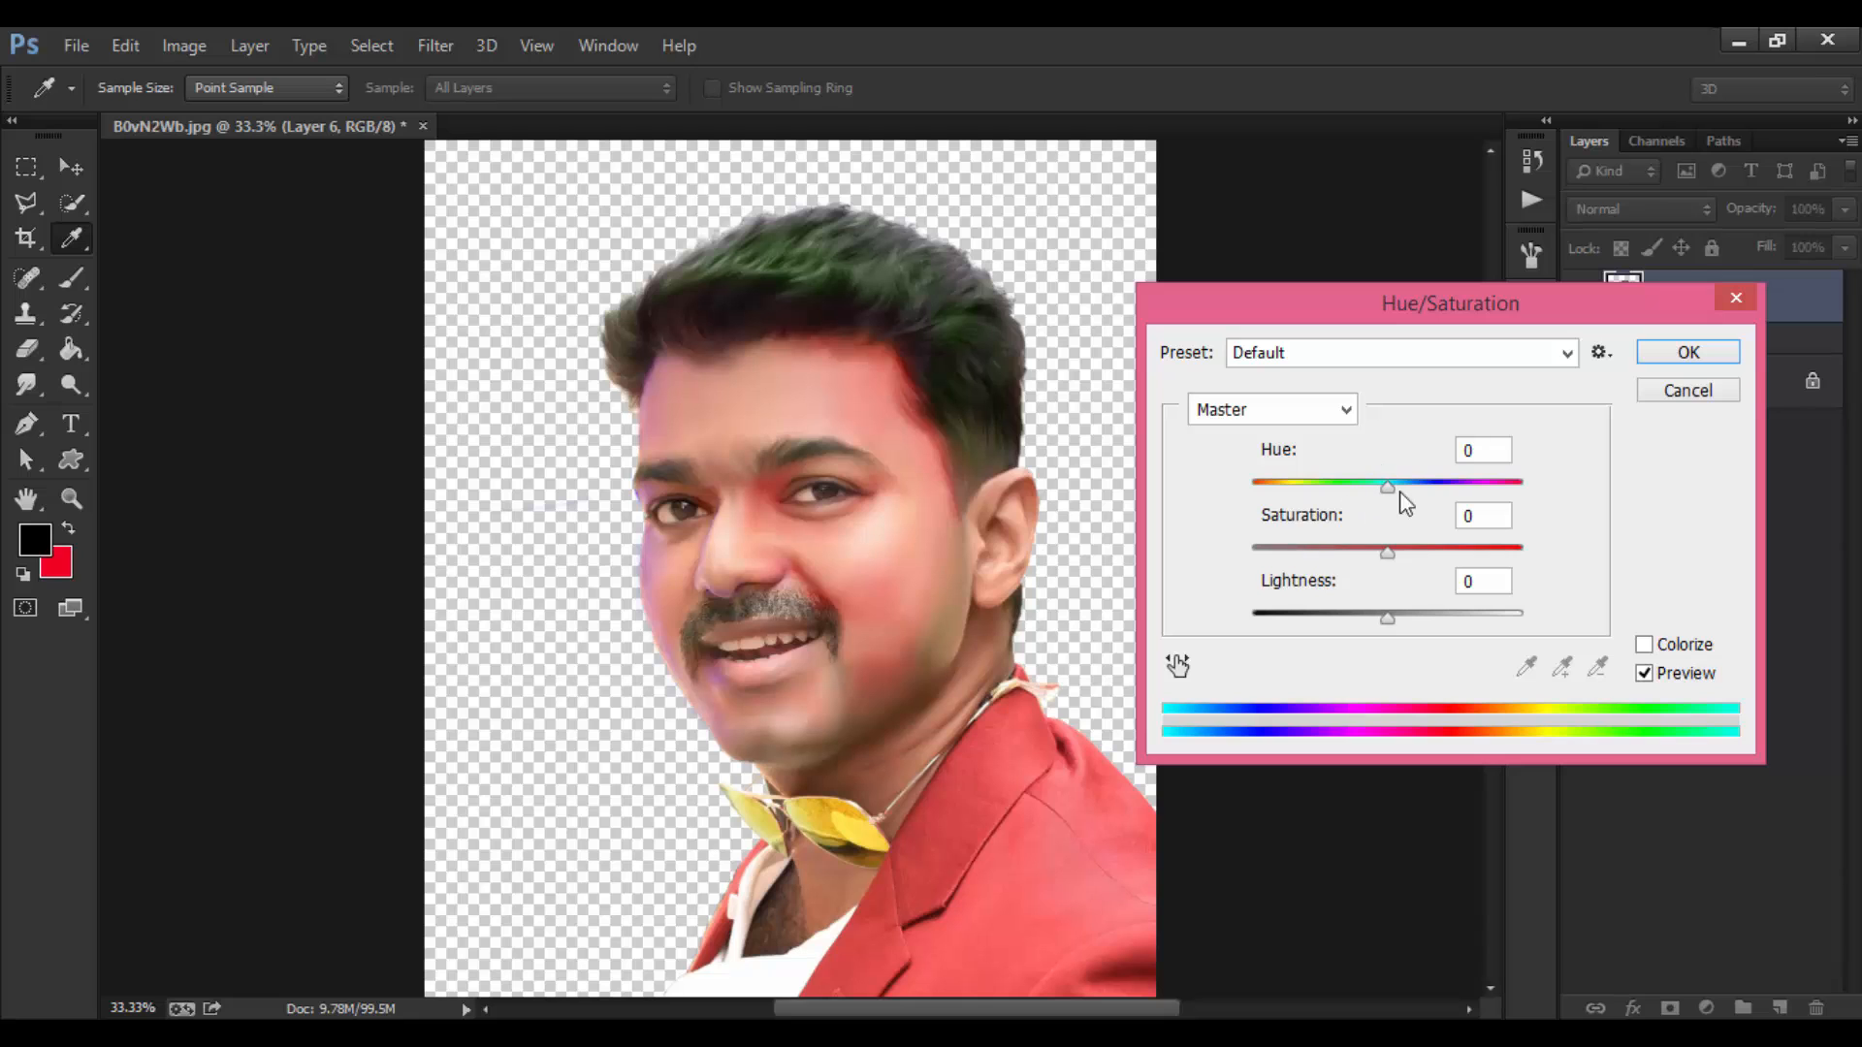
pyautogui.moveTo(1389, 493); pyautogui.dragTo(1403, 552)
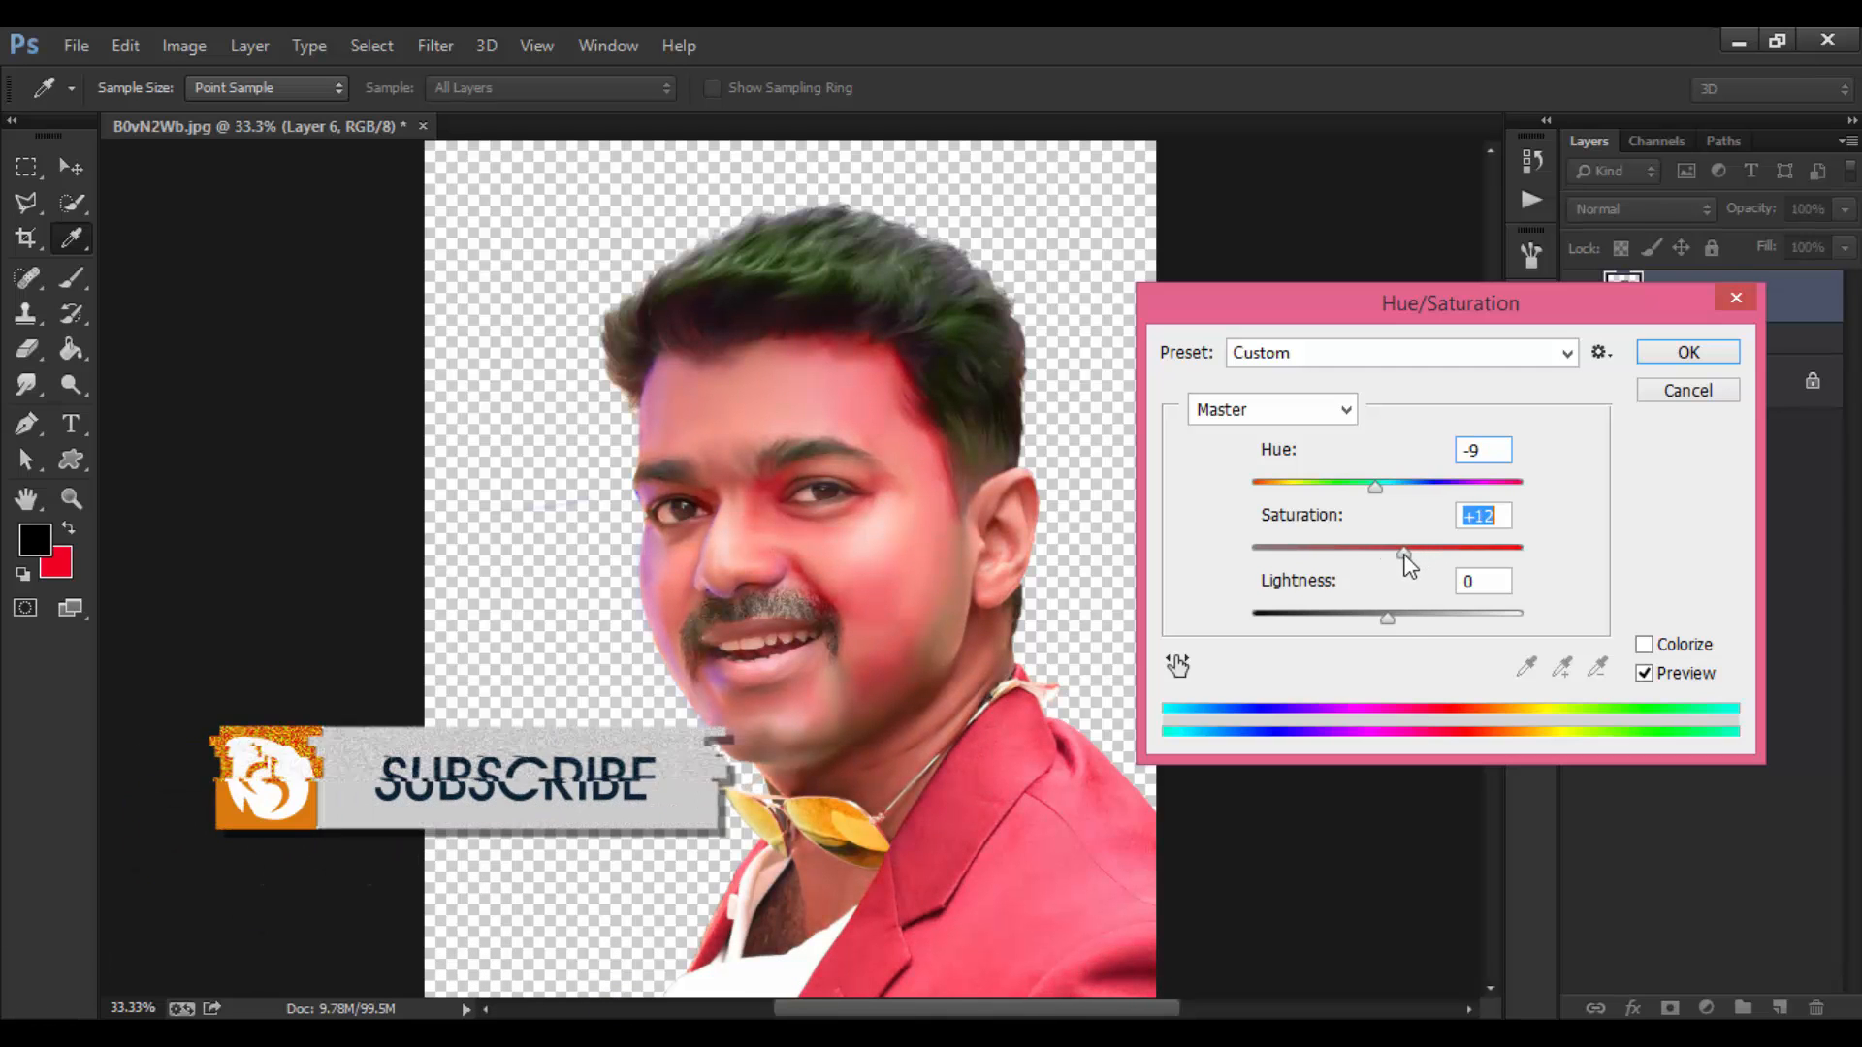
pyautogui.moveTo(1393, 621); pyautogui.dragTo(1389, 637)
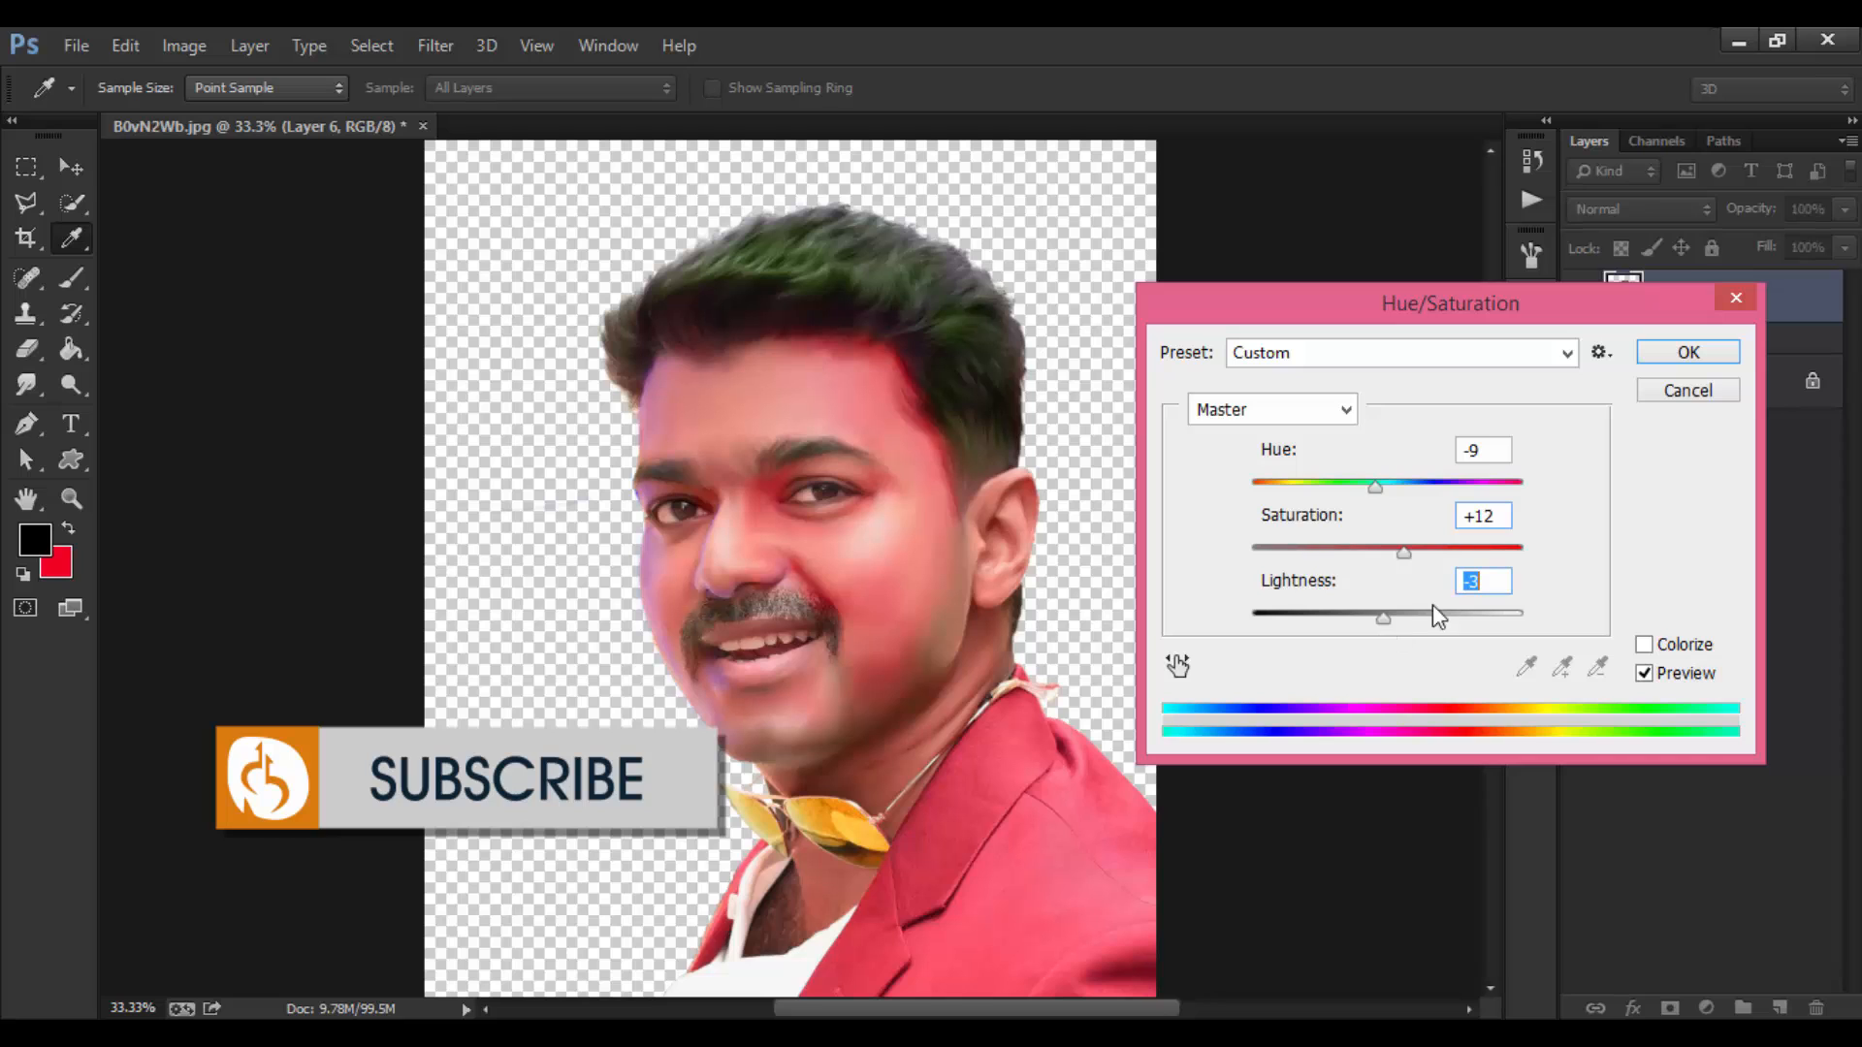
pyautogui.click(1405, 555)
pyautogui.moveTo(1376, 487); pyautogui.dragTo(1384, 490)
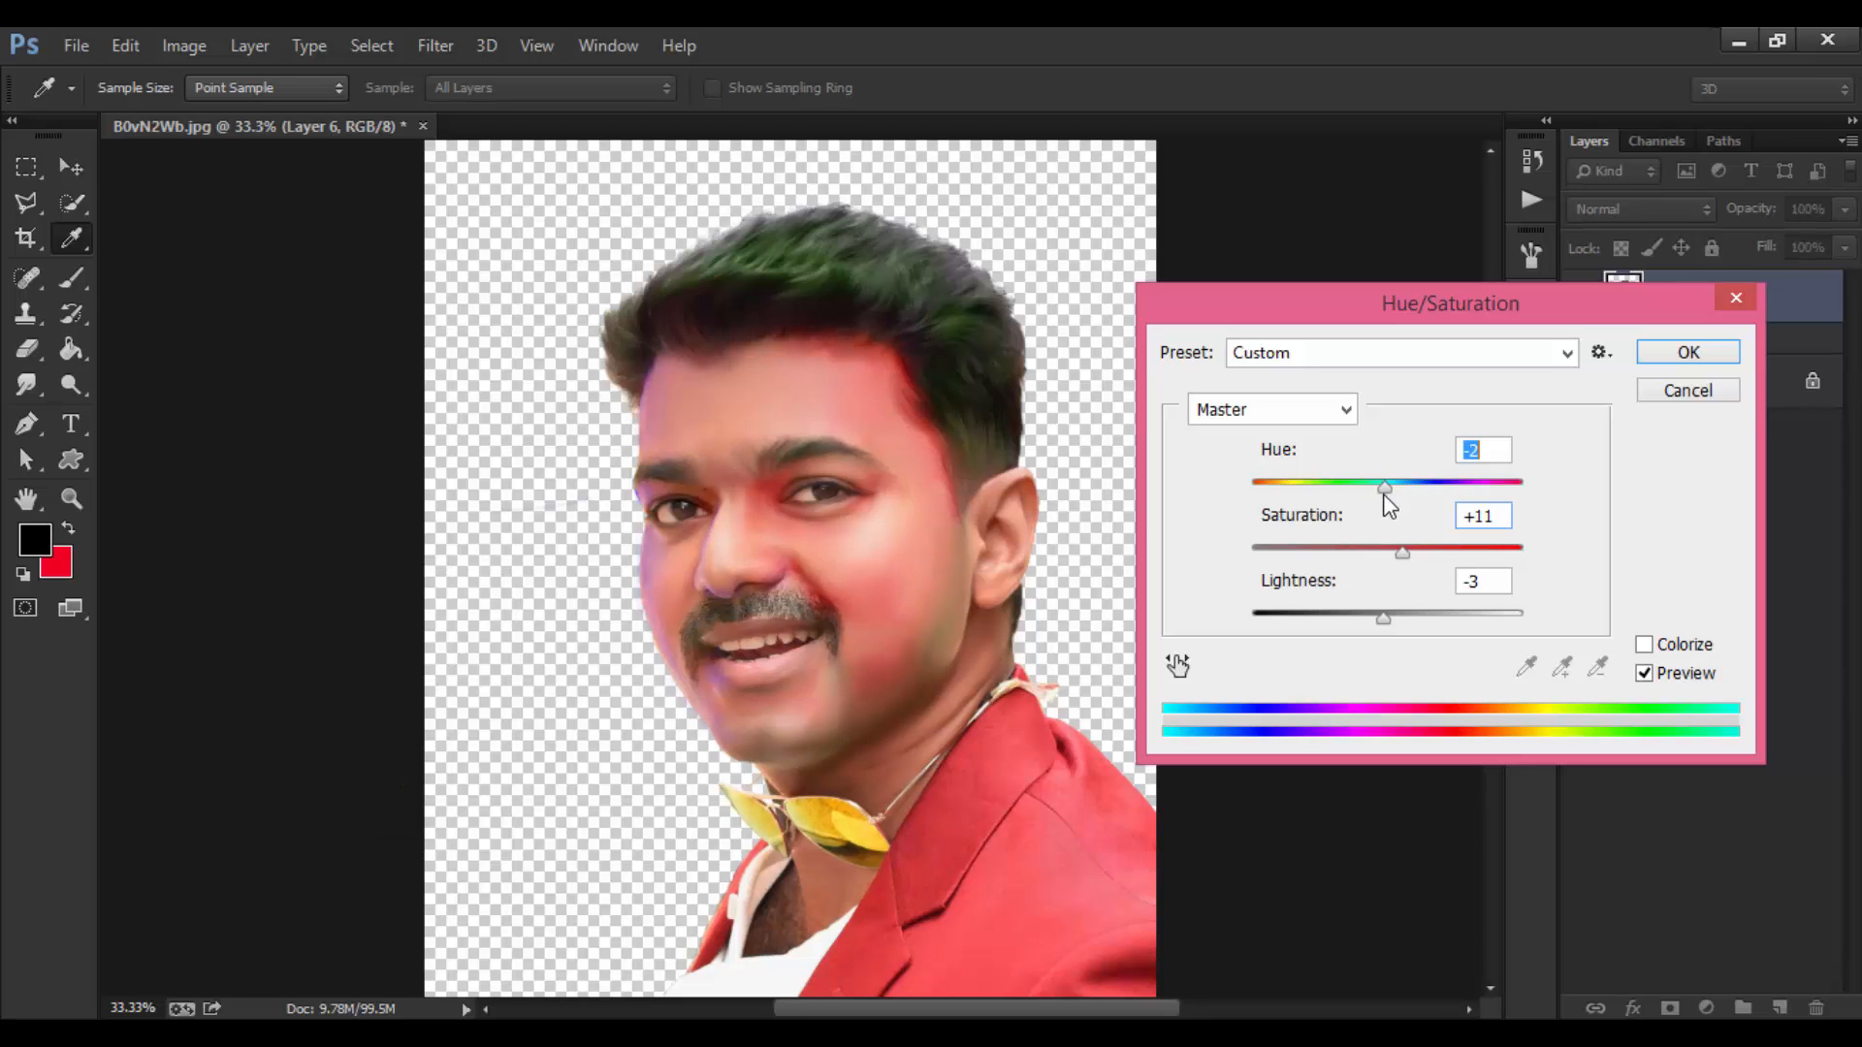
pyautogui.moveTo(1406, 554)
pyautogui.mouseDown()
pyautogui.moveTo(1375, 555)
pyautogui.moveTo(1394, 561)
pyautogui.mouseUp()
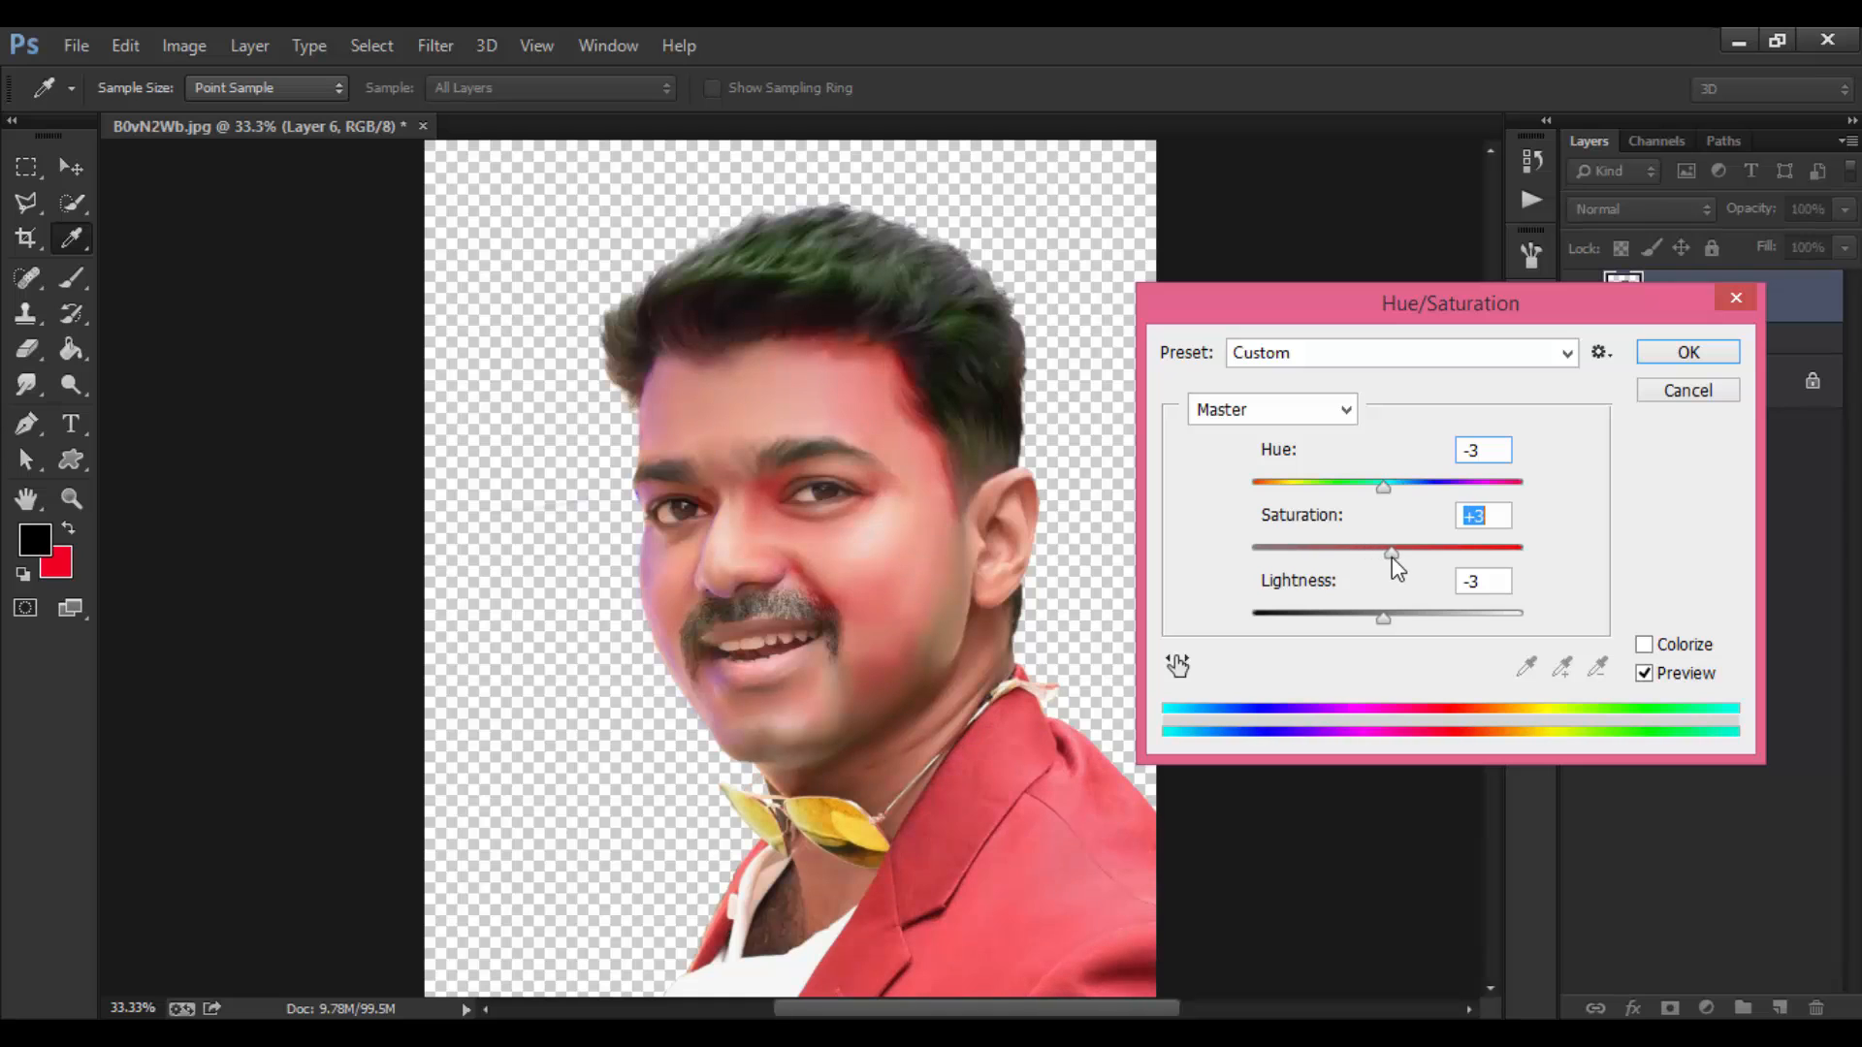
pyautogui.click(1686, 355)
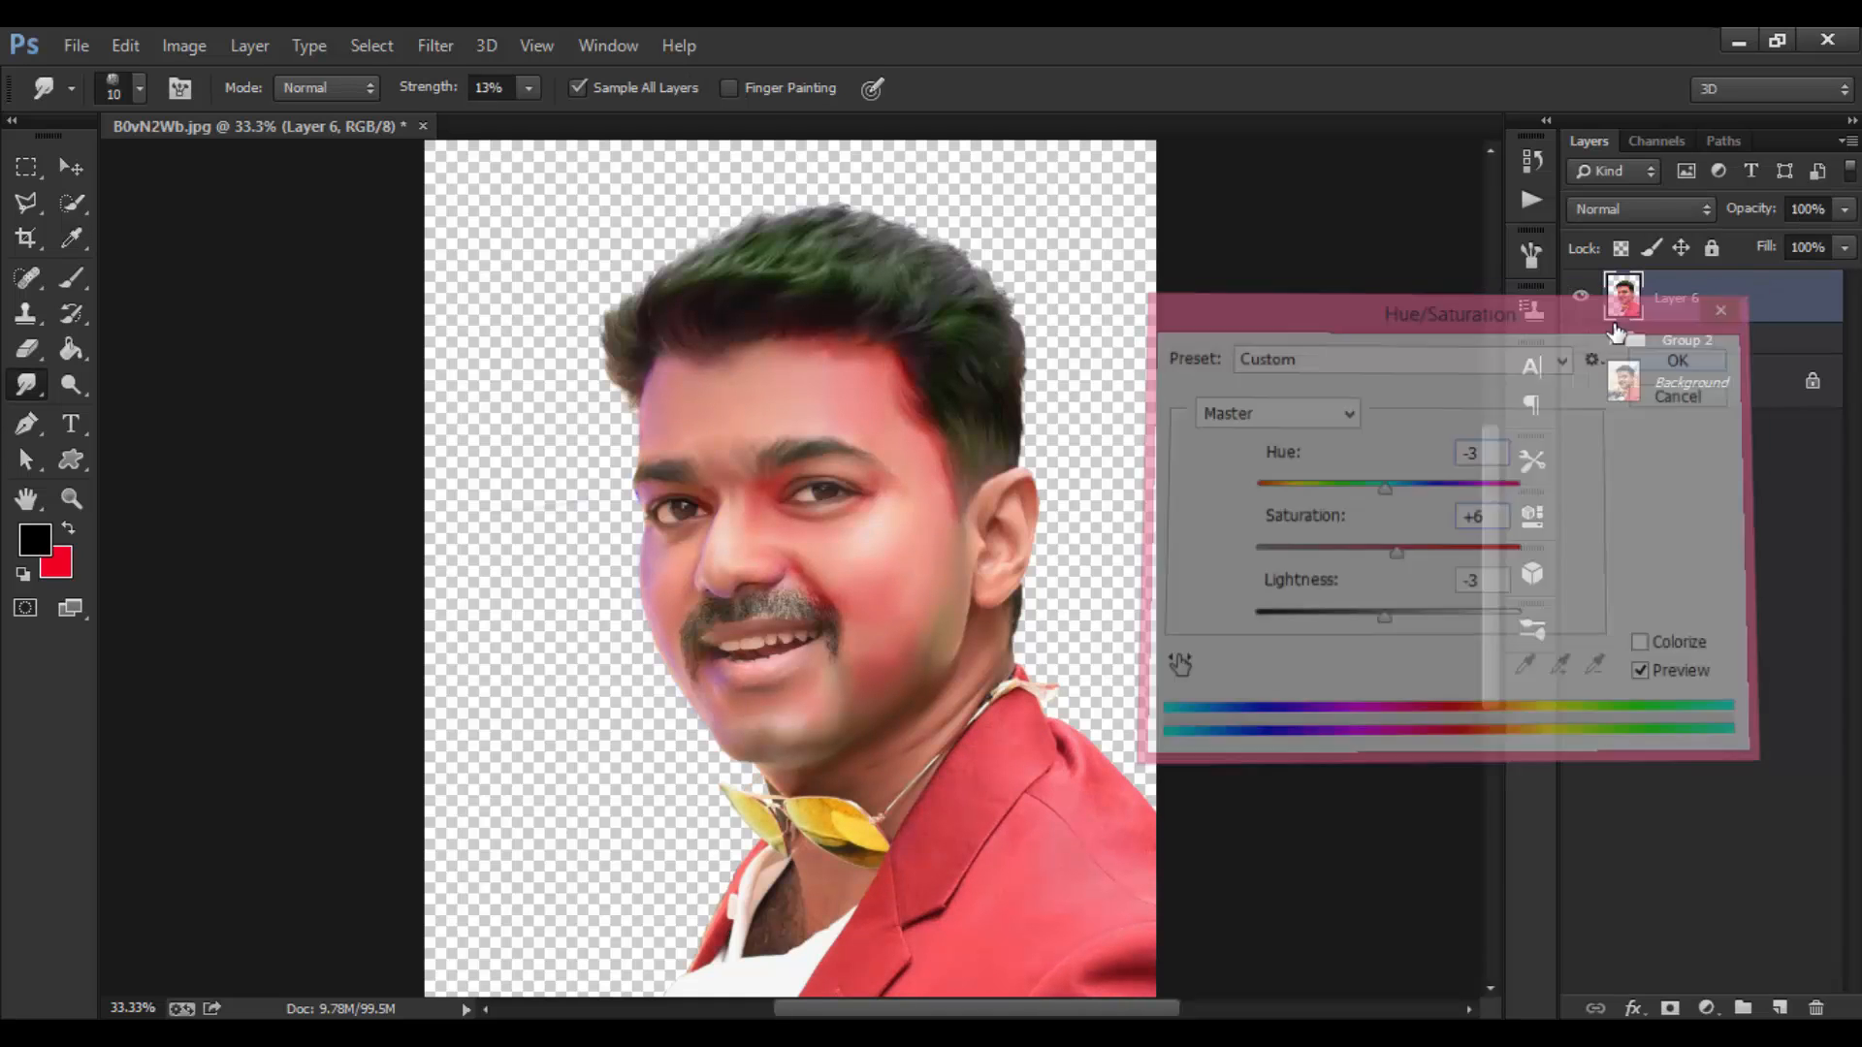
pyautogui.hotkey('ctrl', 'z')
pyautogui.hotkey('ctrl', 'shift', 'z')
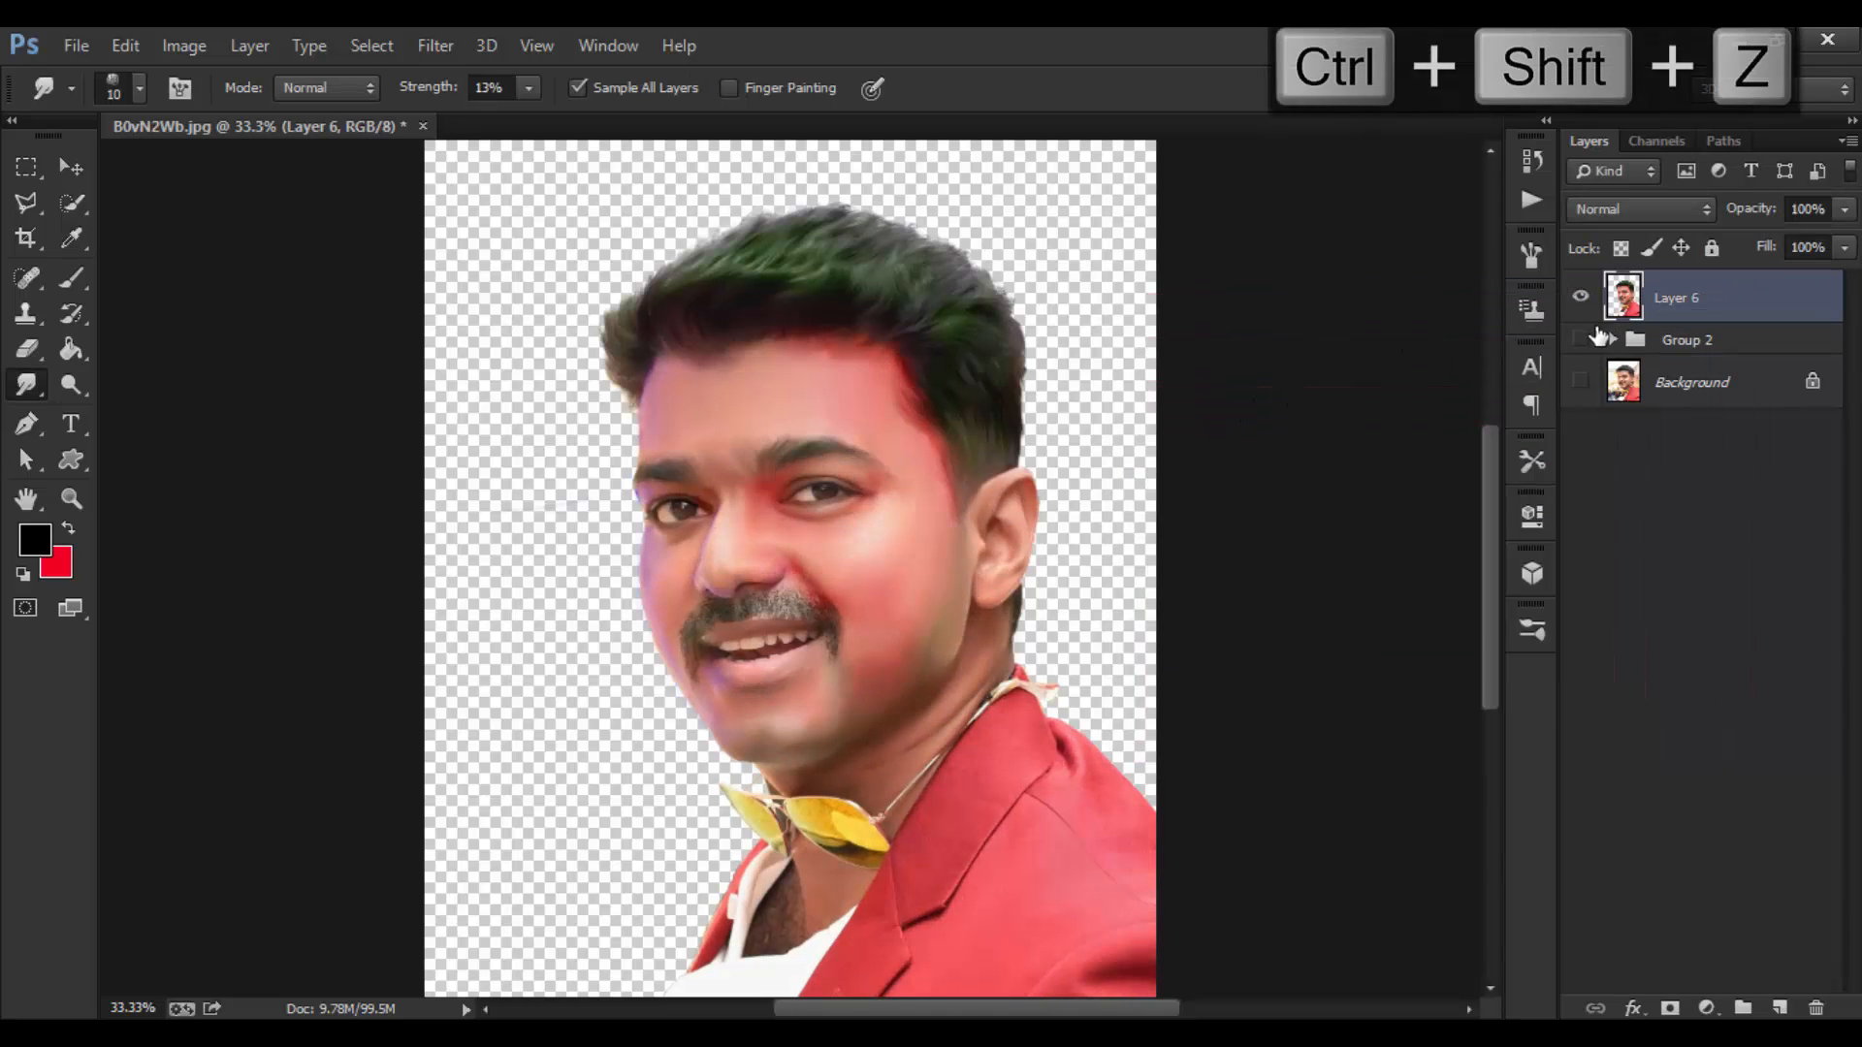
# Apply Color Balance to Layer 6 with midtone levels +11, -9 and -21, previewing the portrait with and without it.
pyautogui.hotkey('ctrl', 'z')
pyautogui.hotkey('ctrl', 'shift', 'z')
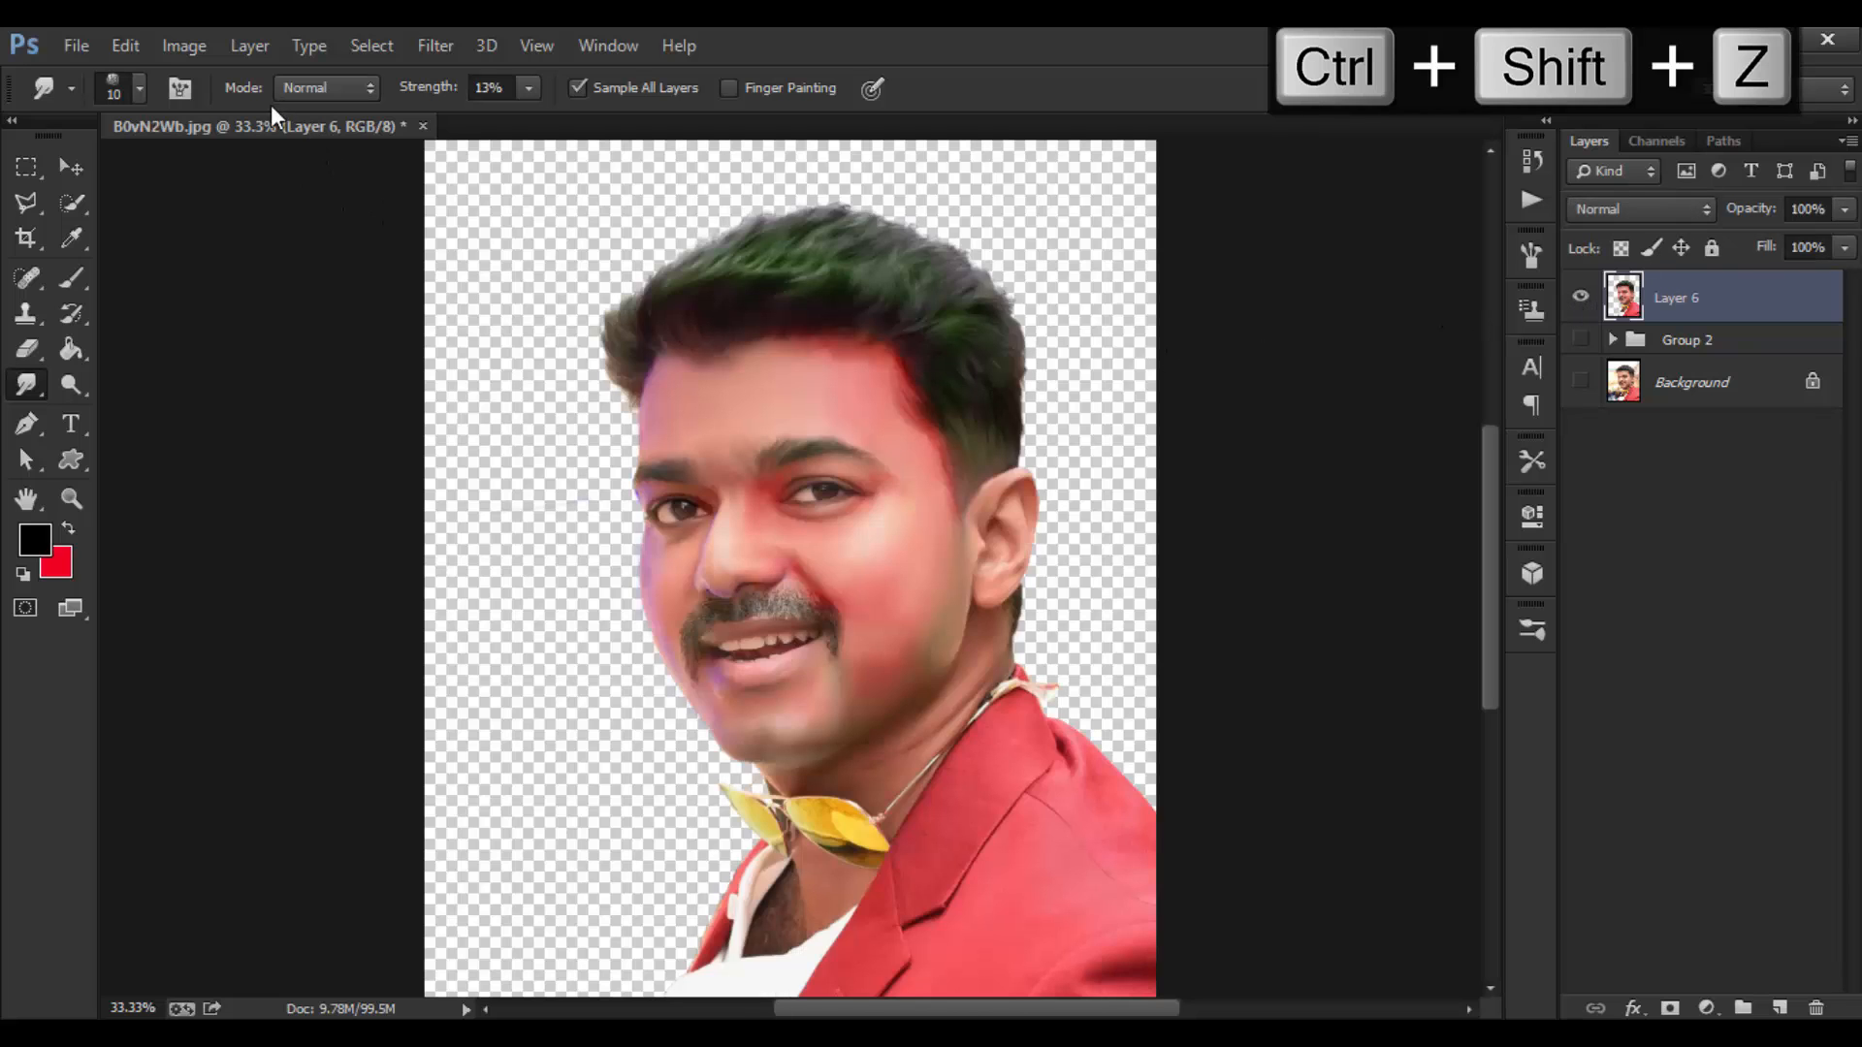
pyautogui.click(184, 45)
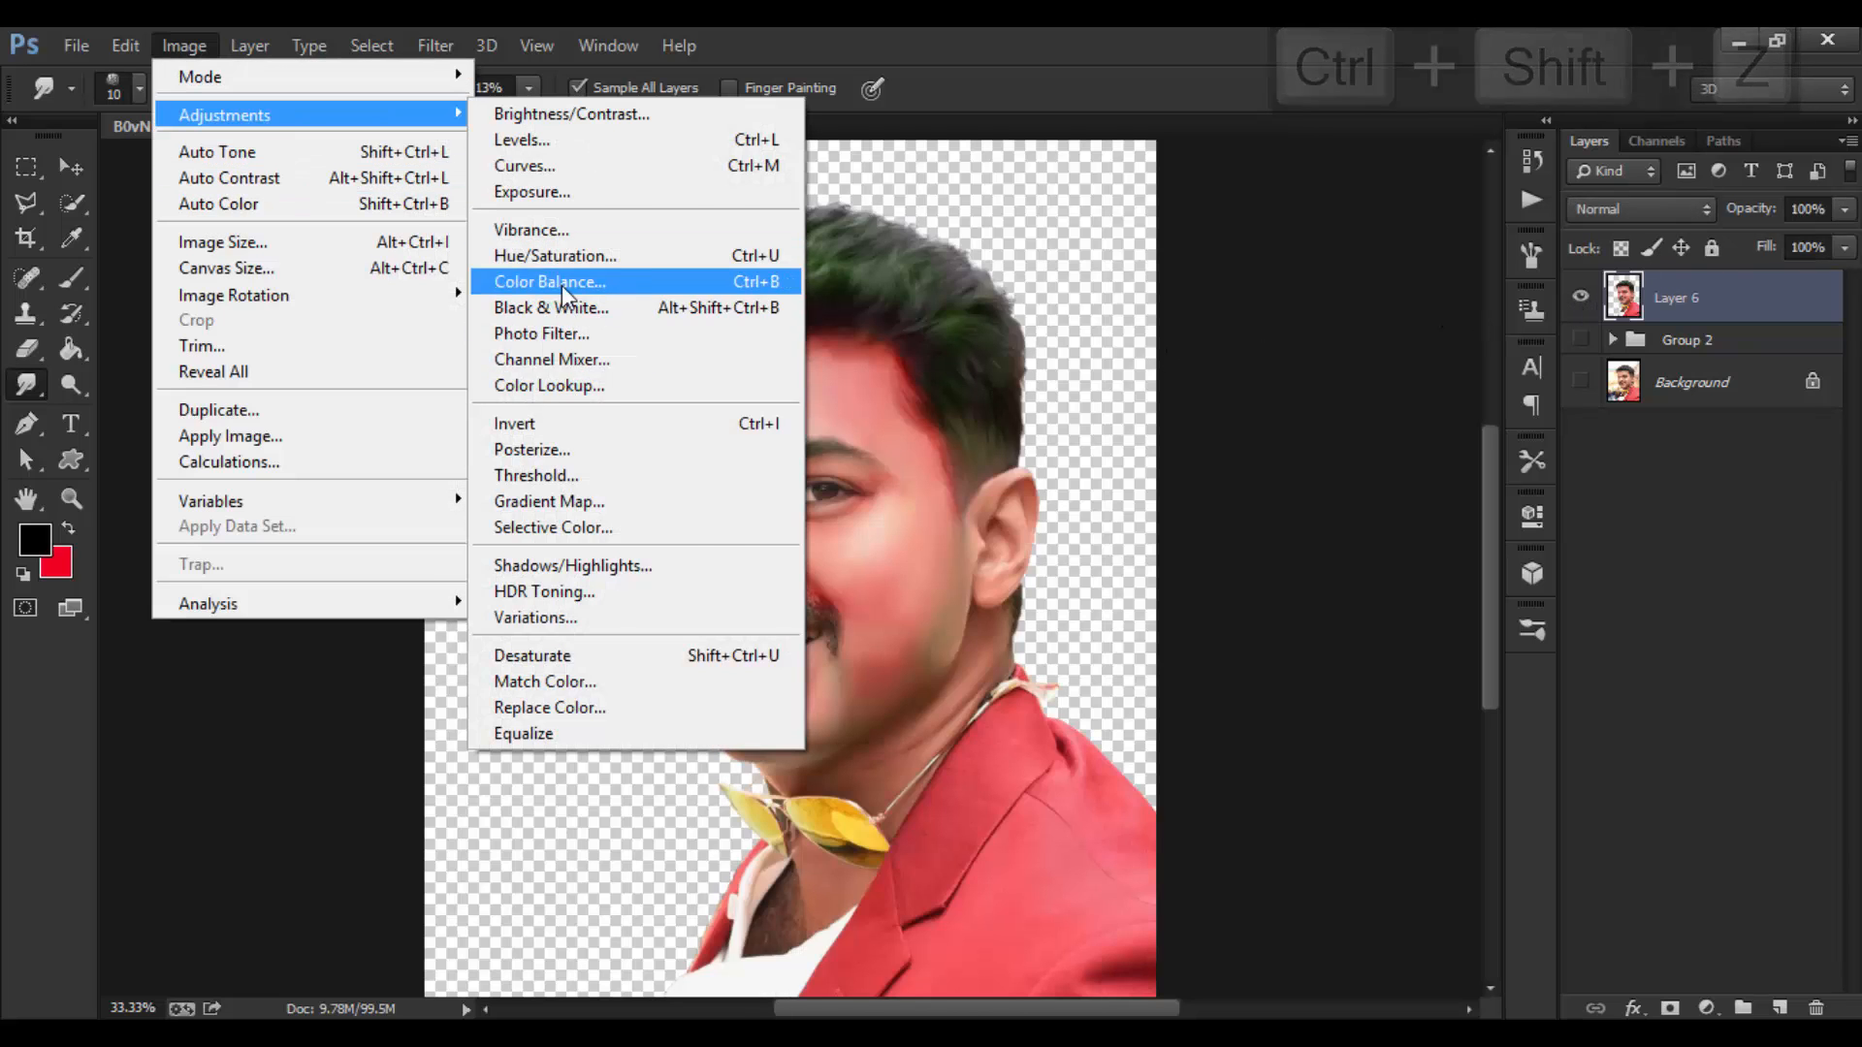
pyautogui.click(563, 291)
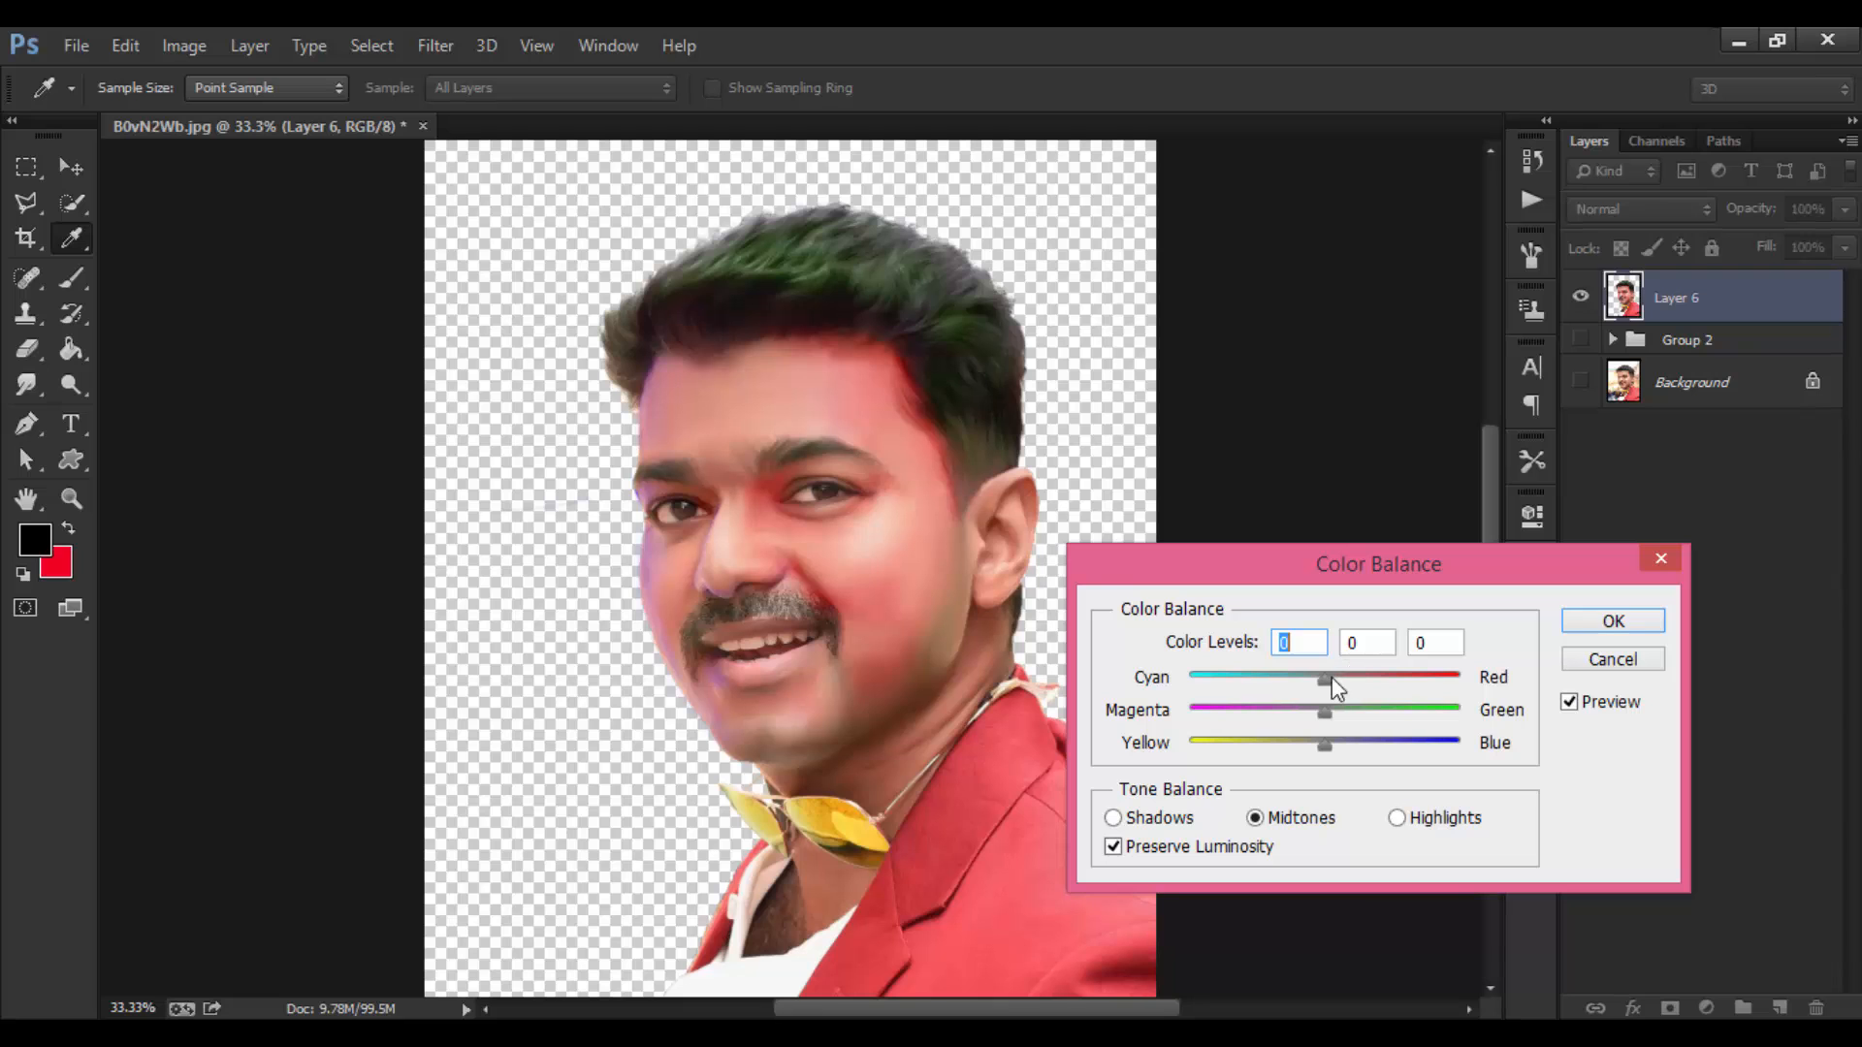
pyautogui.moveTo(1323, 747)
pyautogui.mouseDown()
pyautogui.moveTo(1269, 749)
pyautogui.moveTo(1296, 748)
pyautogui.moveTo(1288, 718)
pyautogui.moveTo(1306, 722)
pyautogui.moveTo(1321, 682)
pyautogui.moveTo(1346, 683)
pyautogui.moveTo(1296, 745)
pyautogui.mouseUp()
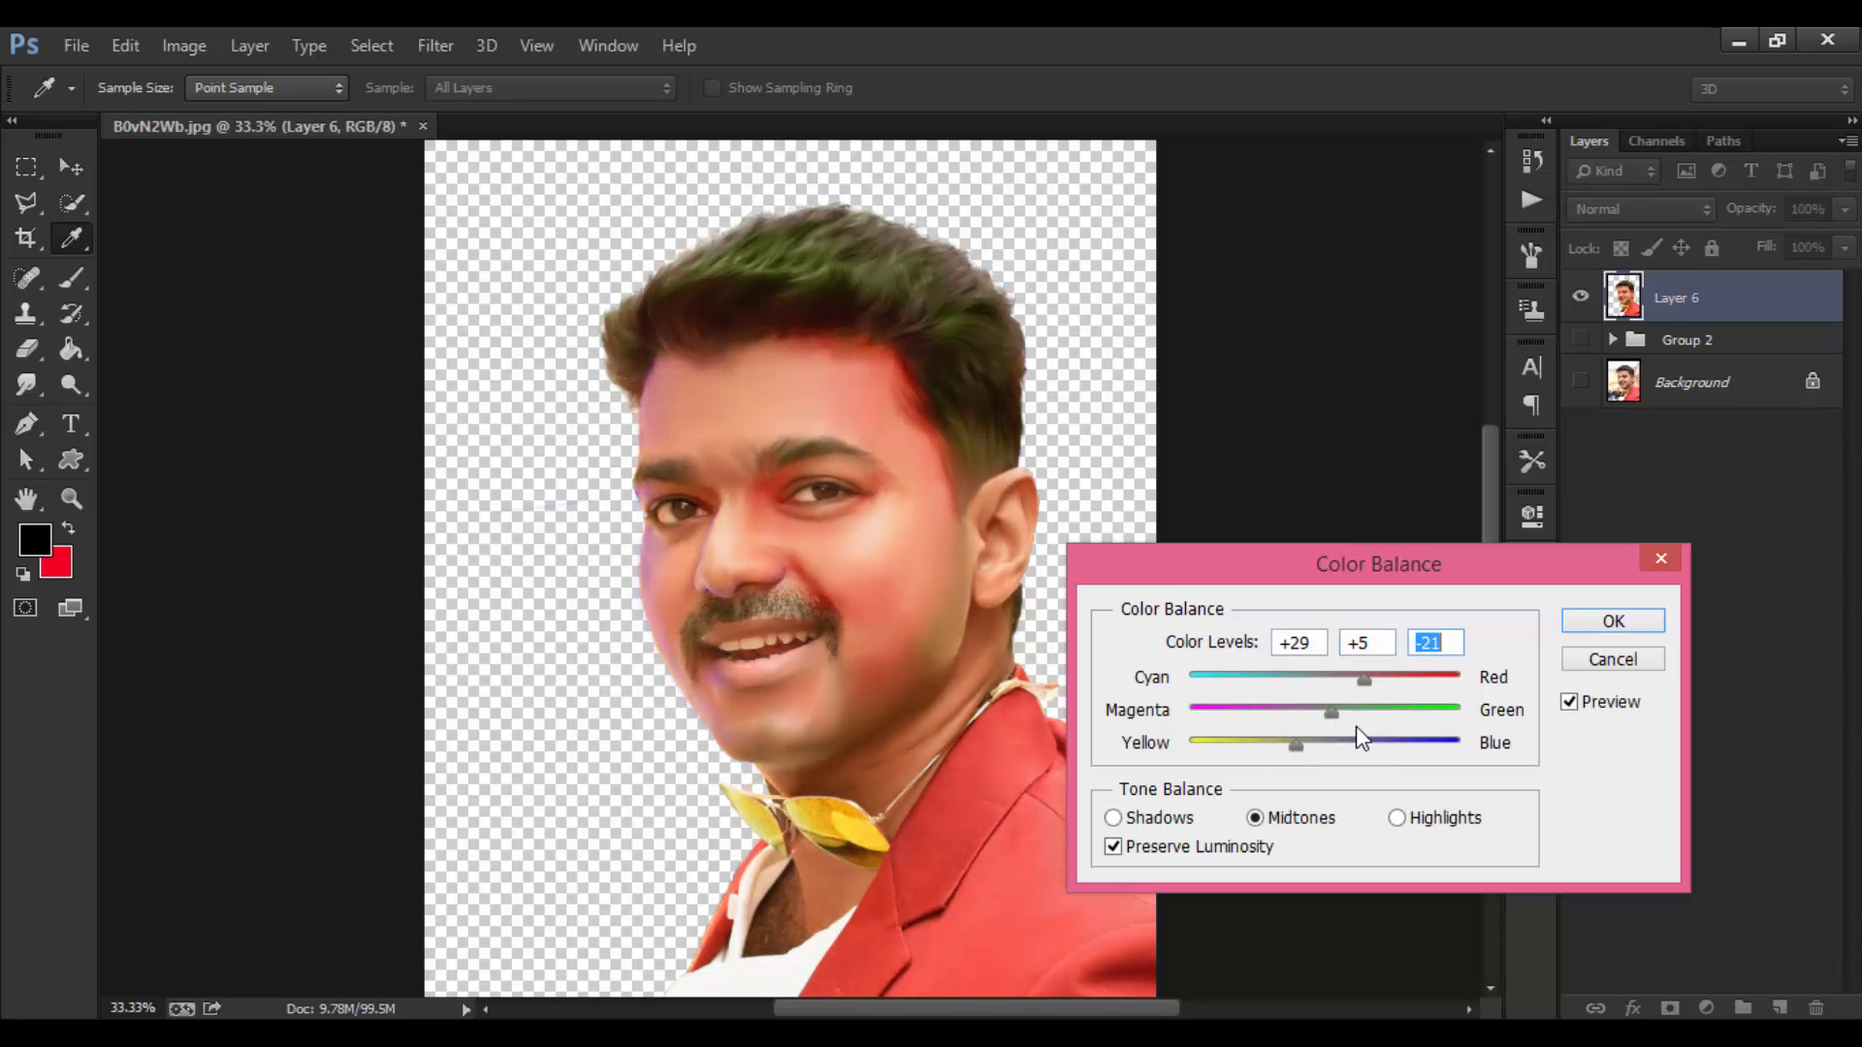
pyautogui.click(1304, 712)
pyautogui.click(1341, 684)
pyautogui.click(1569, 705)
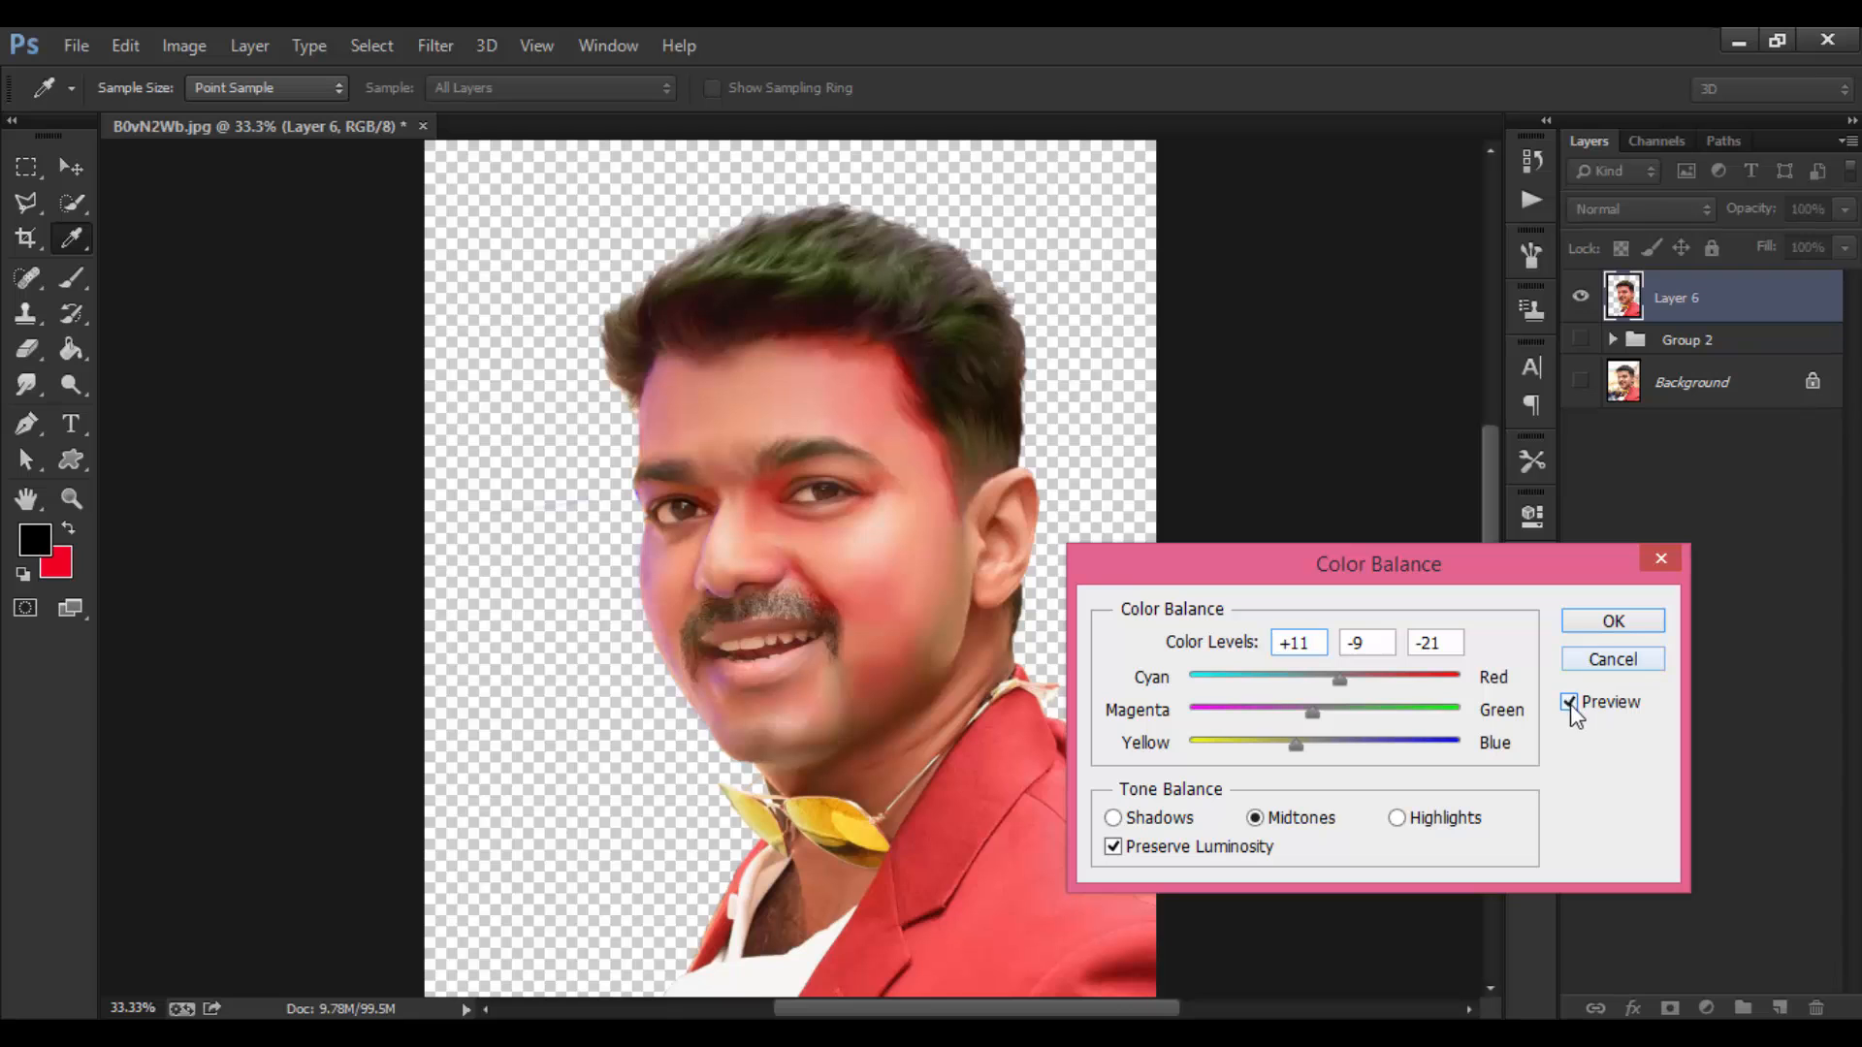
pyautogui.click(1568, 705)
pyautogui.click(1600, 623)
pyautogui.press('r')
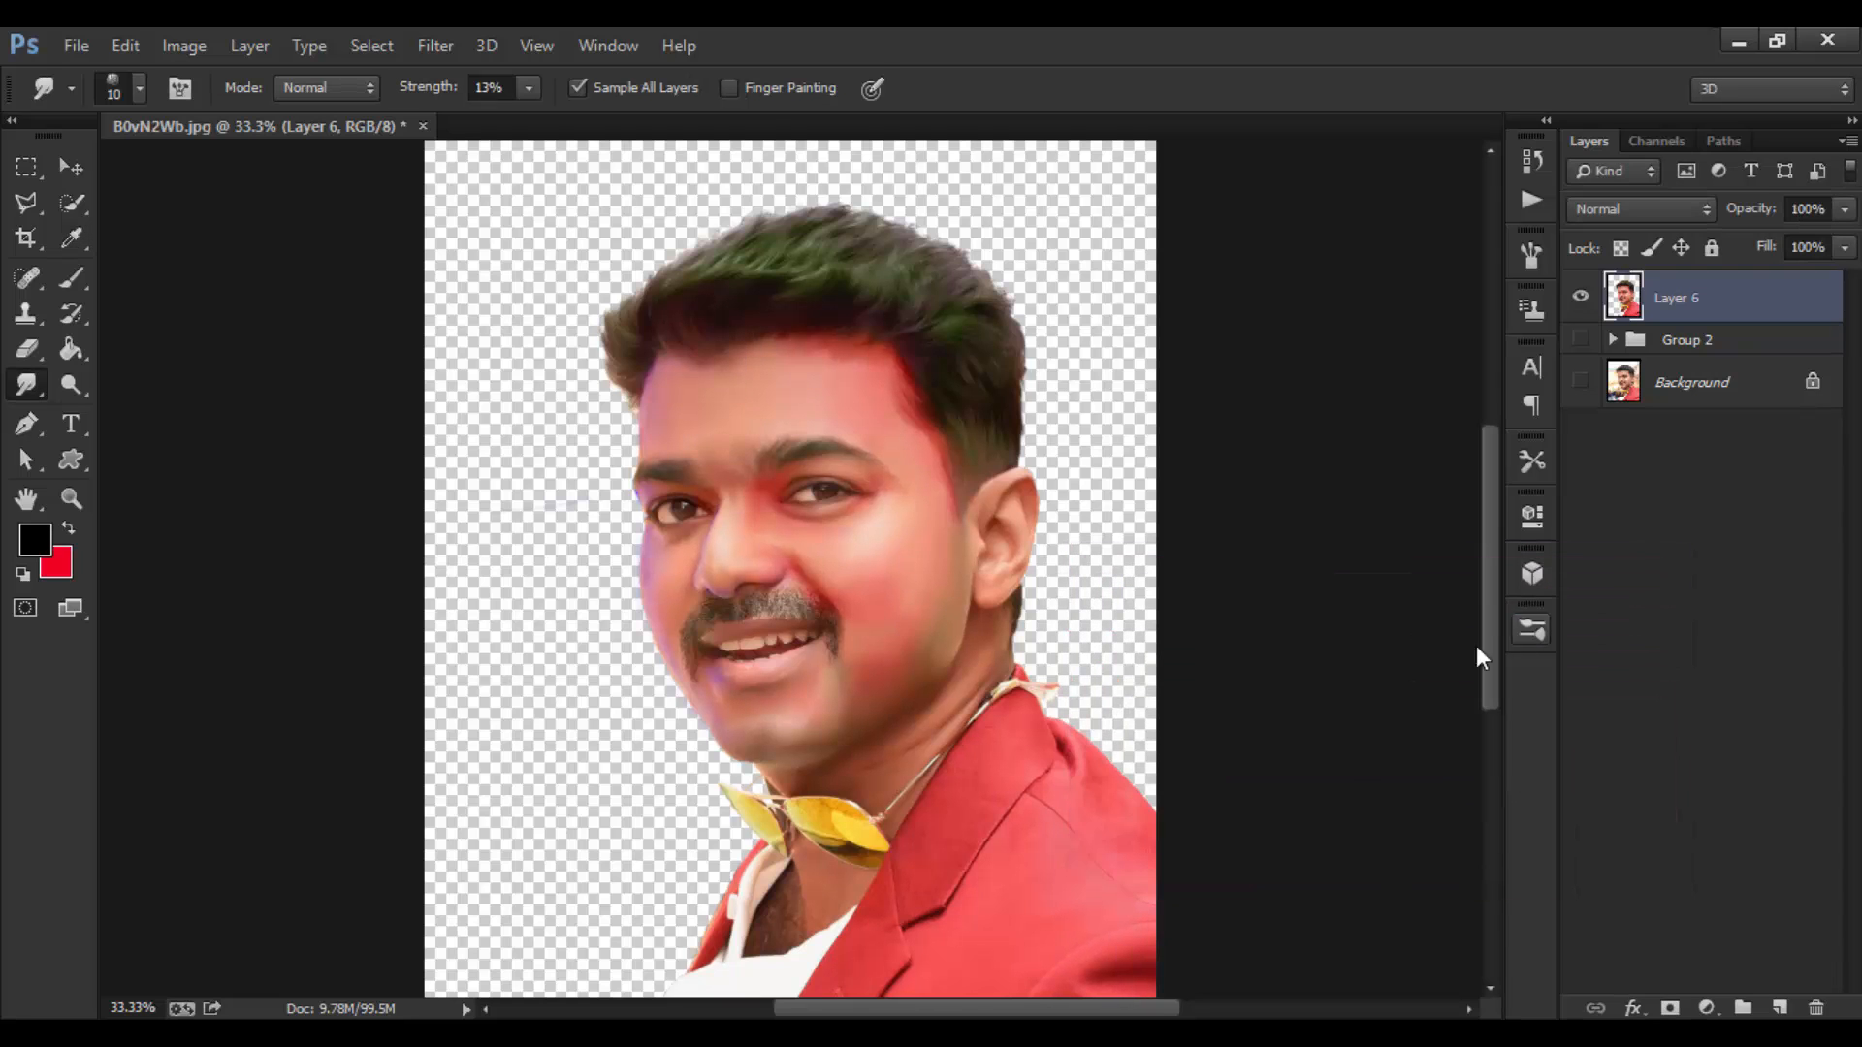
# Start a Channel Mixer adjustment on Layer 6 and experiment with the source levels of the Red output channel.
pyautogui.click(186, 44)
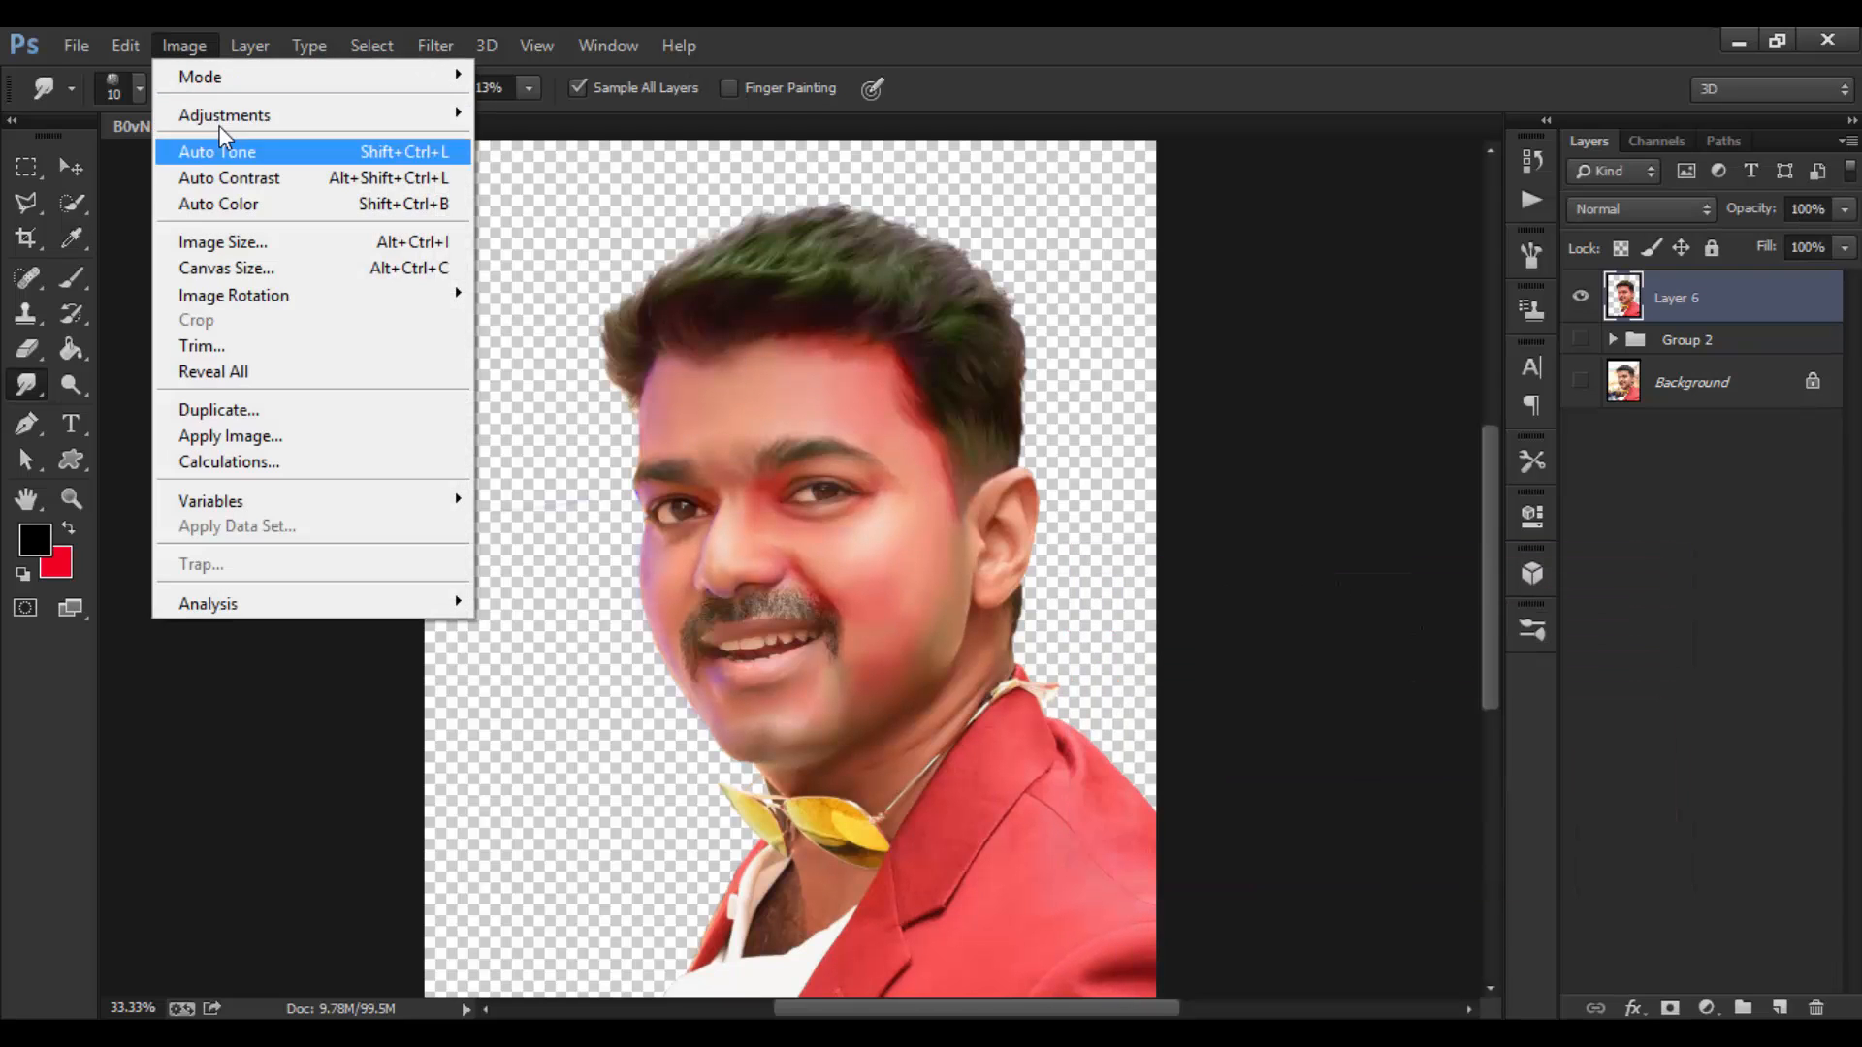
pyautogui.moveTo(278, 118)
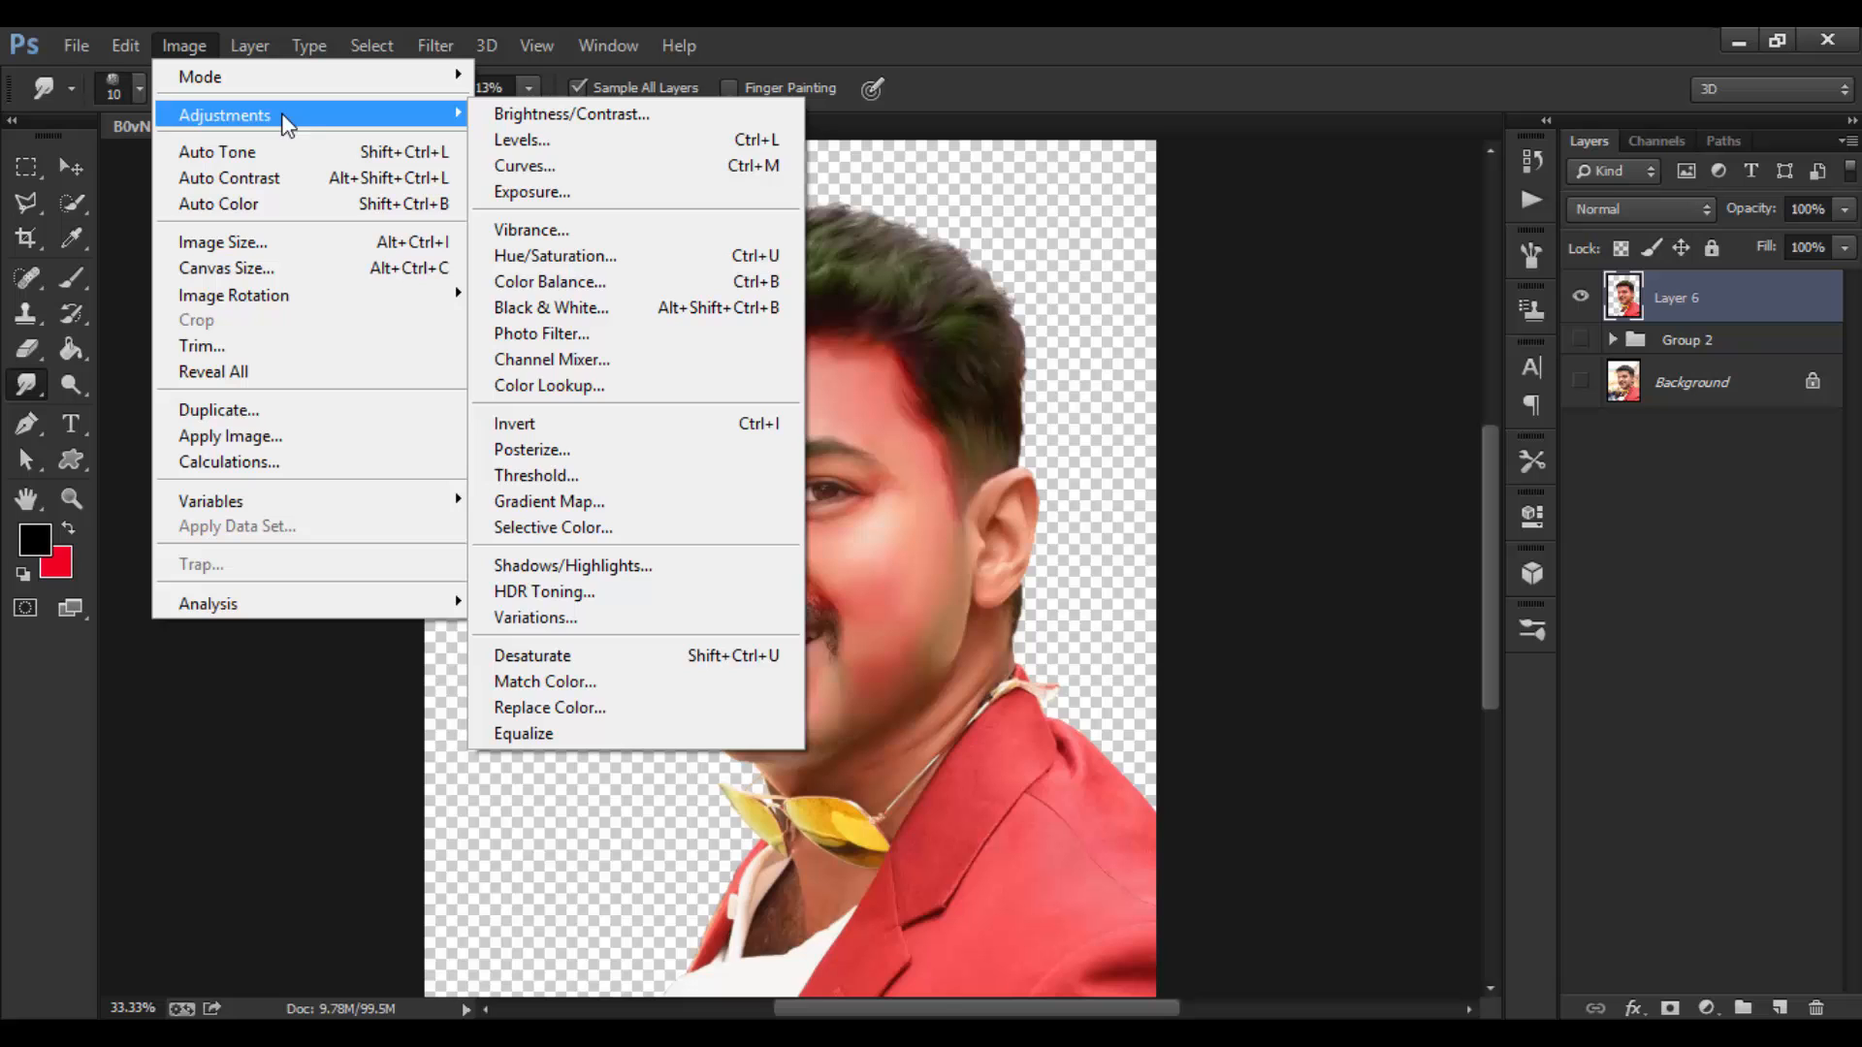
pyautogui.click(573, 362)
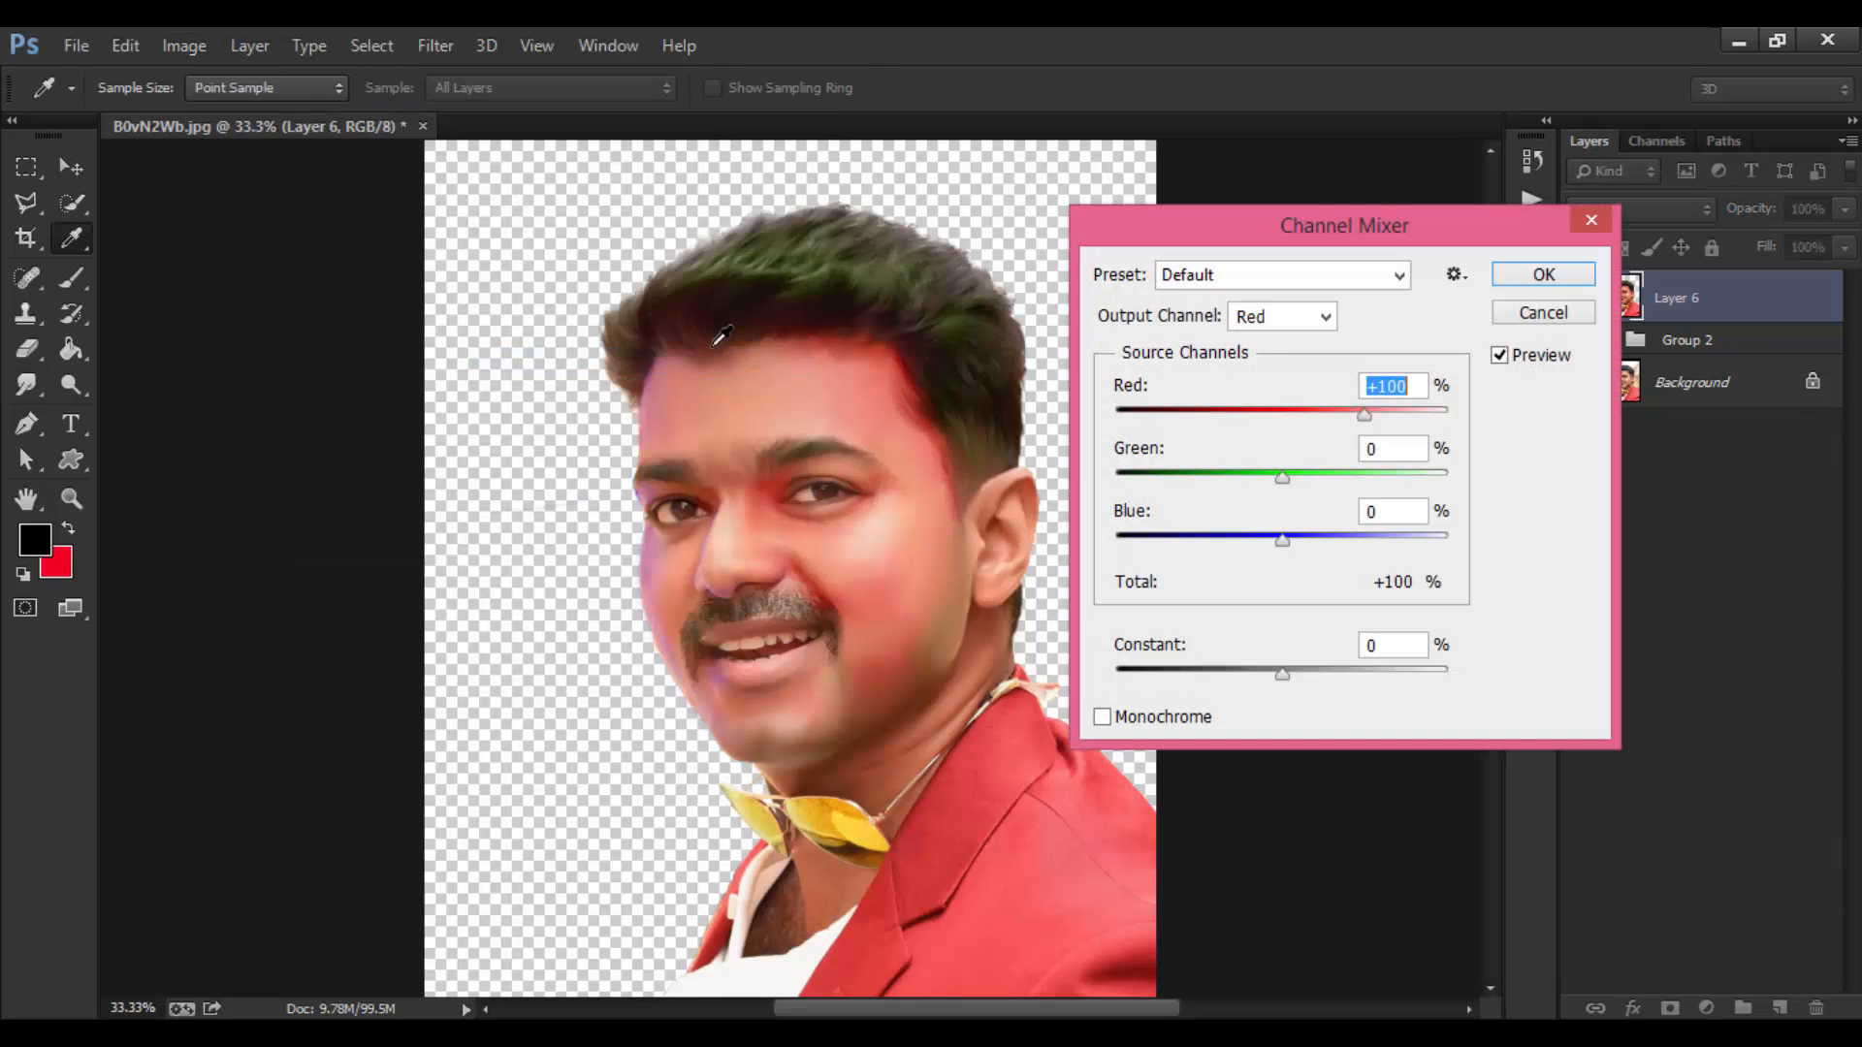
pyautogui.click(1296, 320)
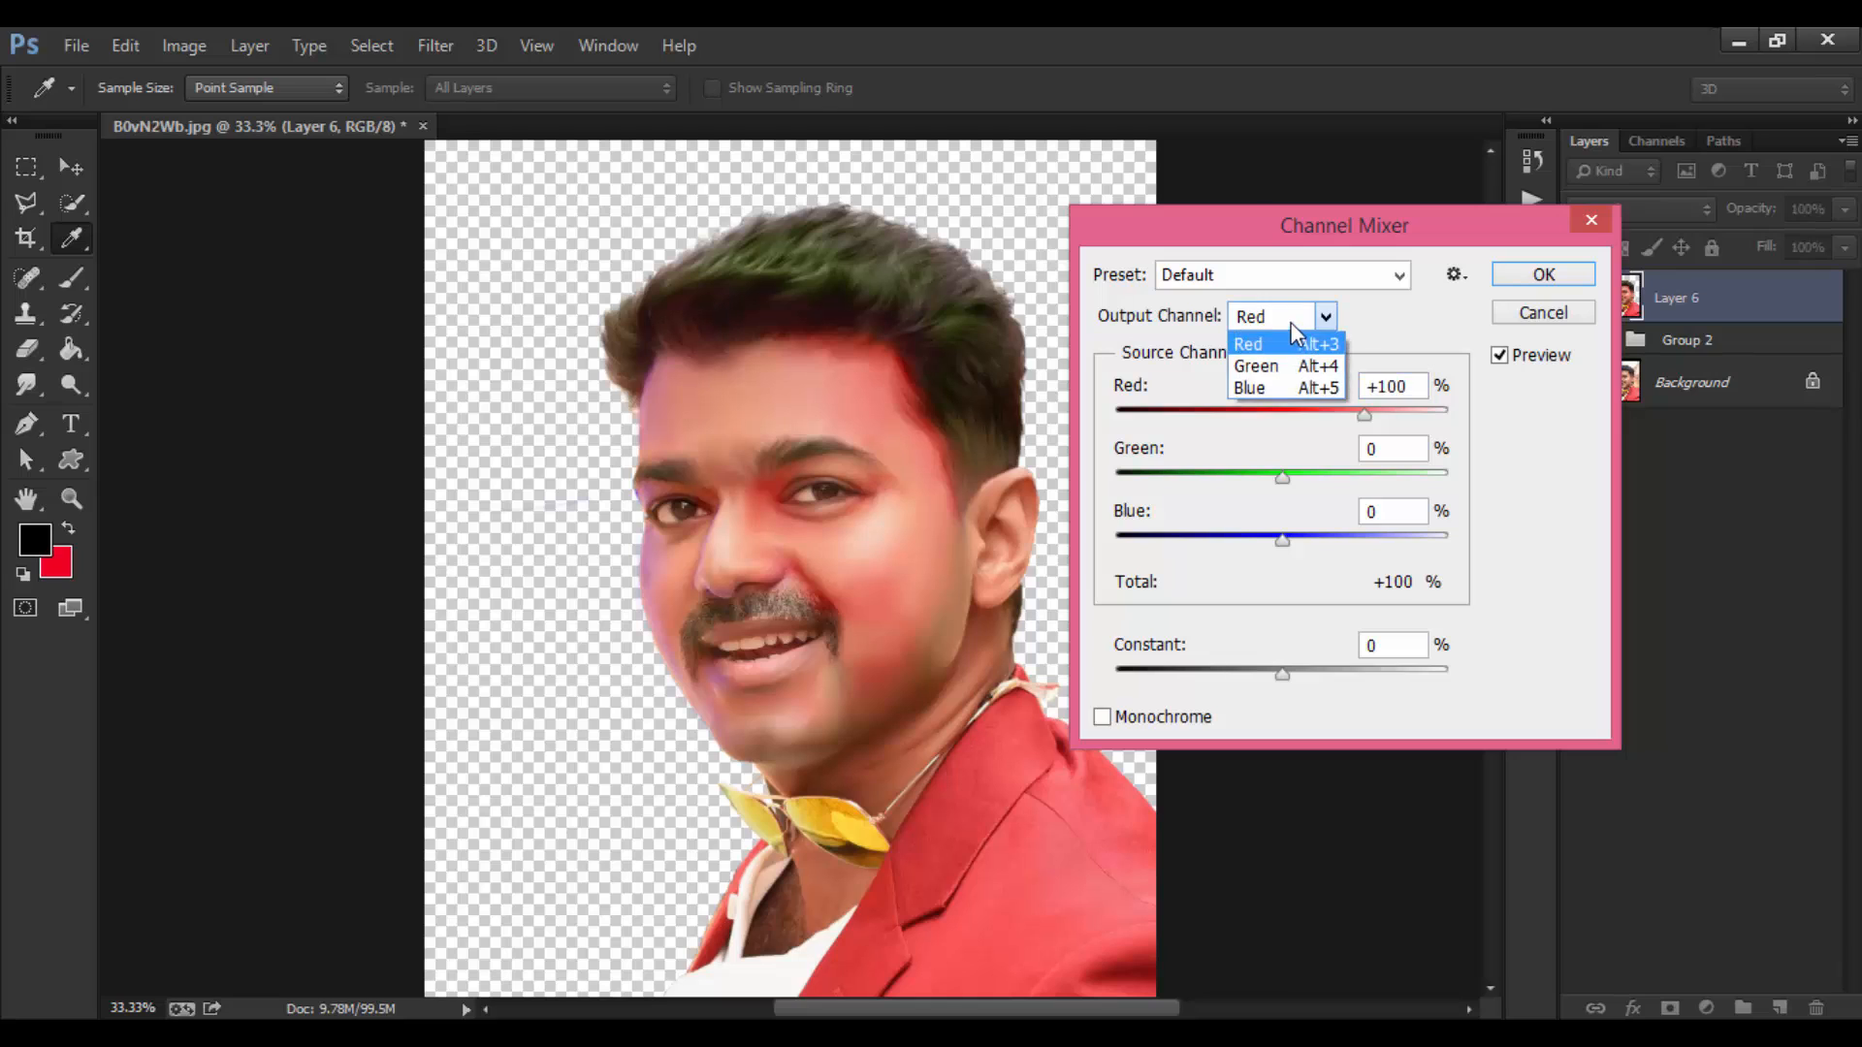
pyautogui.click(1290, 339)
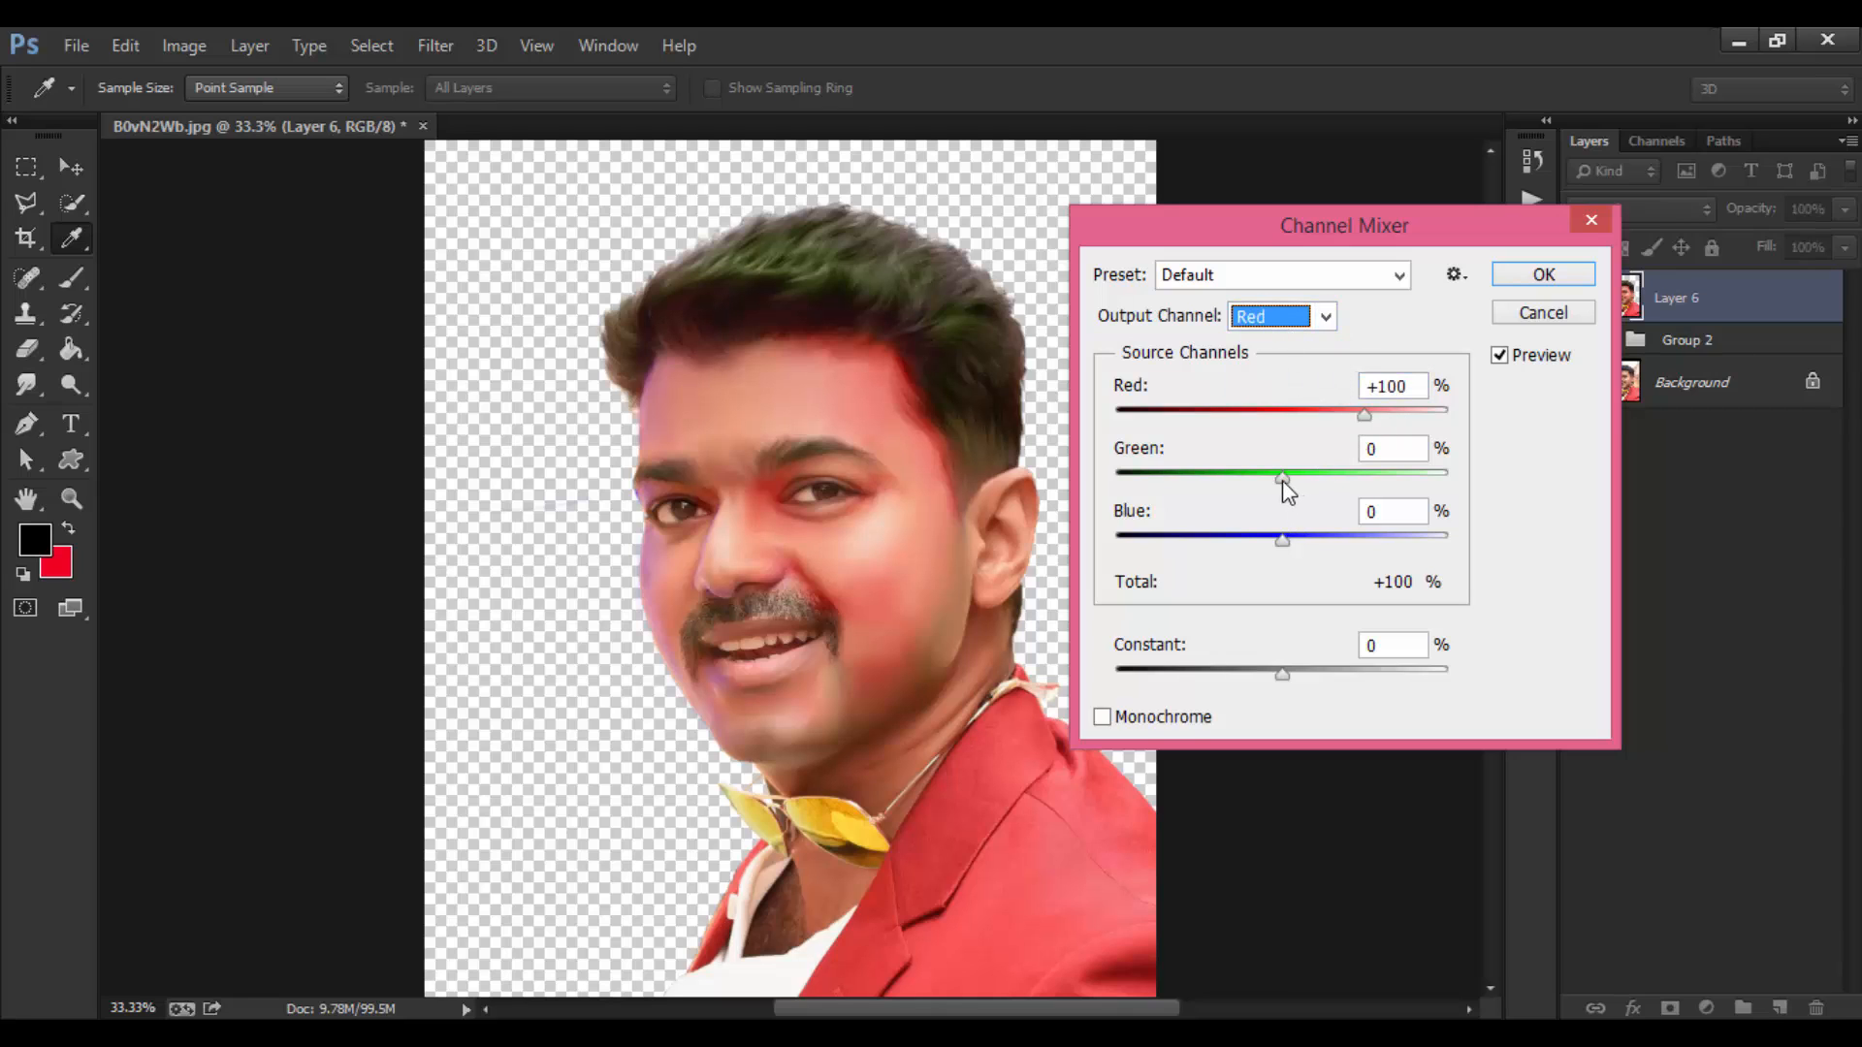
pyautogui.moveTo(1284, 480); pyautogui.dragTo(1288, 541)
pyautogui.moveTo(1374, 427)
pyautogui.mouseDown()
pyautogui.moveTo(1342, 420)
pyautogui.moveTo(1363, 423)
pyautogui.mouseUp()
pyautogui.moveTo(1274, 471); pyautogui.dragTo(1277, 485)
# Set the Blue output channel to red -14%, green +2% and blue +91%, and apply the Channel Mixer.
pyautogui.click(1292, 328)
pyautogui.click(1277, 387)
pyautogui.moveTo(1366, 544)
pyautogui.mouseDown()
pyautogui.moveTo(1284, 548)
pyautogui.moveTo(1339, 544)
pyautogui.mouseUp()
pyautogui.moveTo(1283, 477); pyautogui.dragTo(1269, 424)
pyautogui.moveTo(1320, 543); pyautogui.dragTo(1361, 541)
pyautogui.moveTo(1295, 477)
pyautogui.mouseDown()
pyautogui.moveTo(1320, 485)
pyautogui.moveTo(1285, 491)
pyautogui.mouseUp()
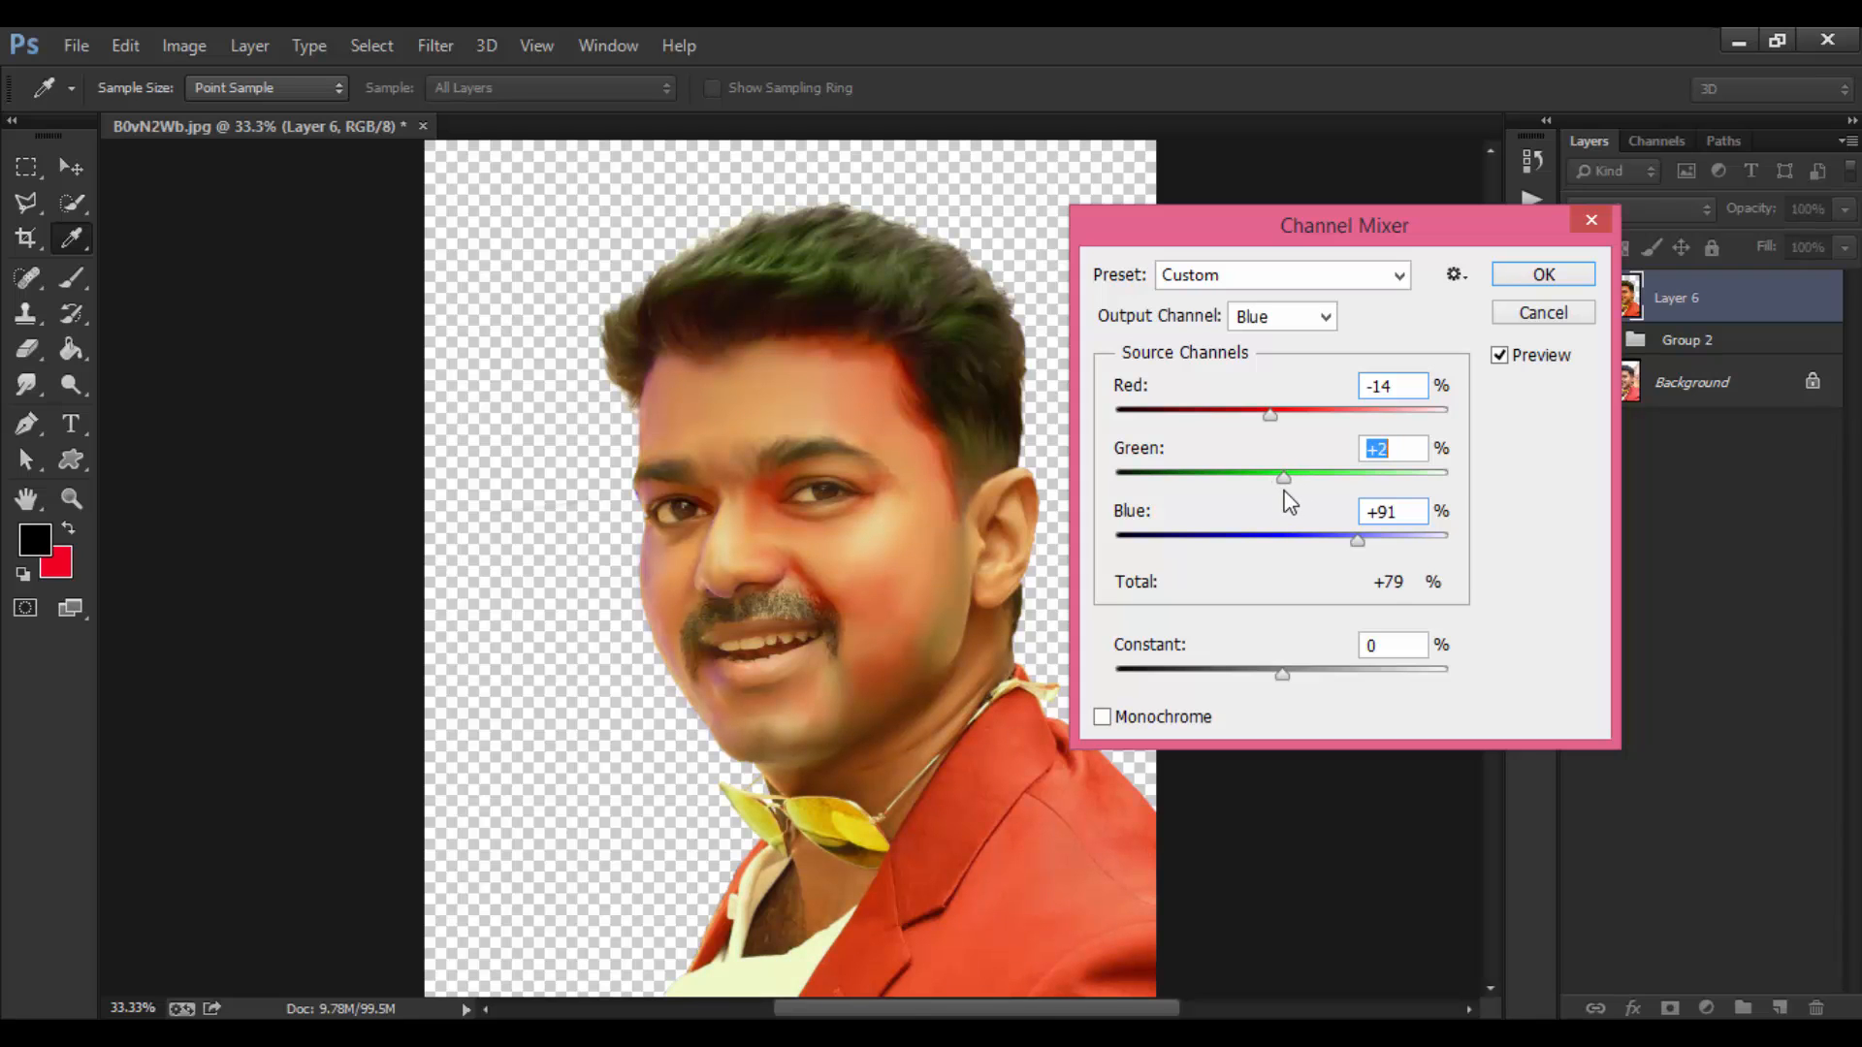
pyautogui.moveTo(1273, 414); pyautogui.dragTo(1271, 419)
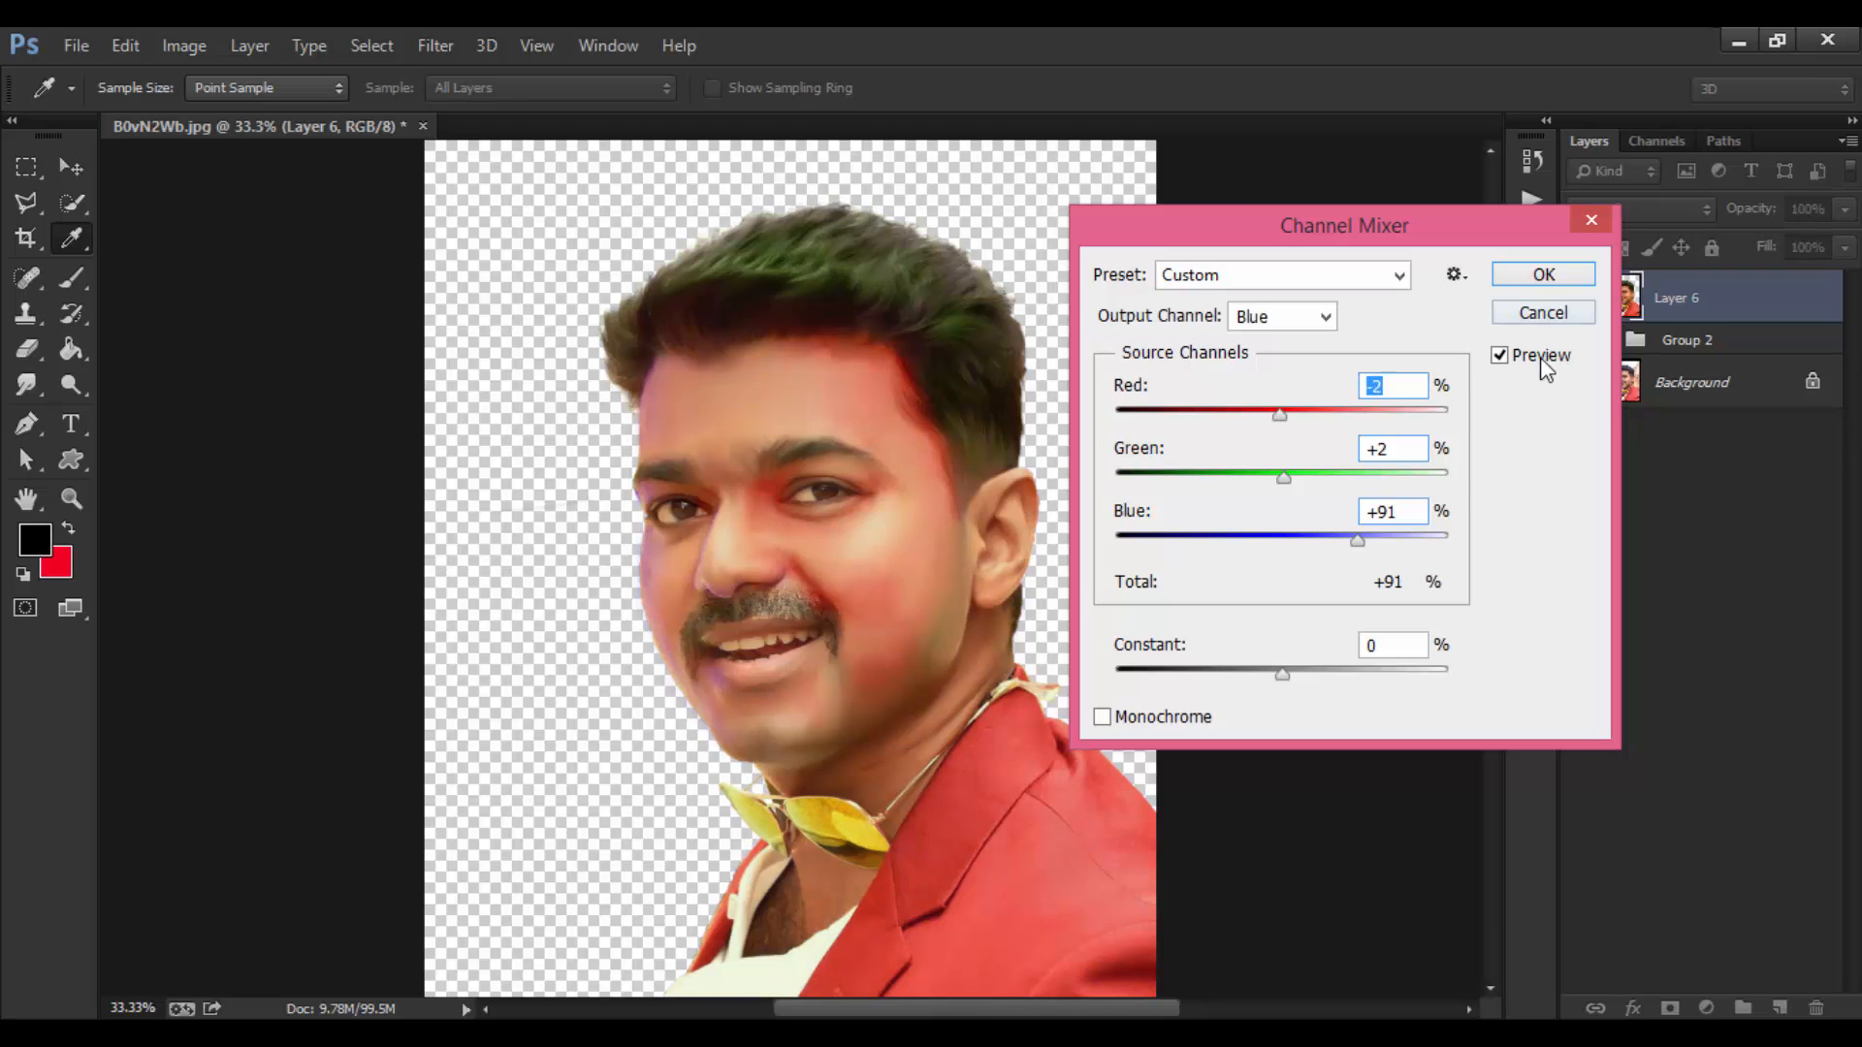
pyautogui.moveTo(1262, 419); pyautogui.dragTo(1270, 420)
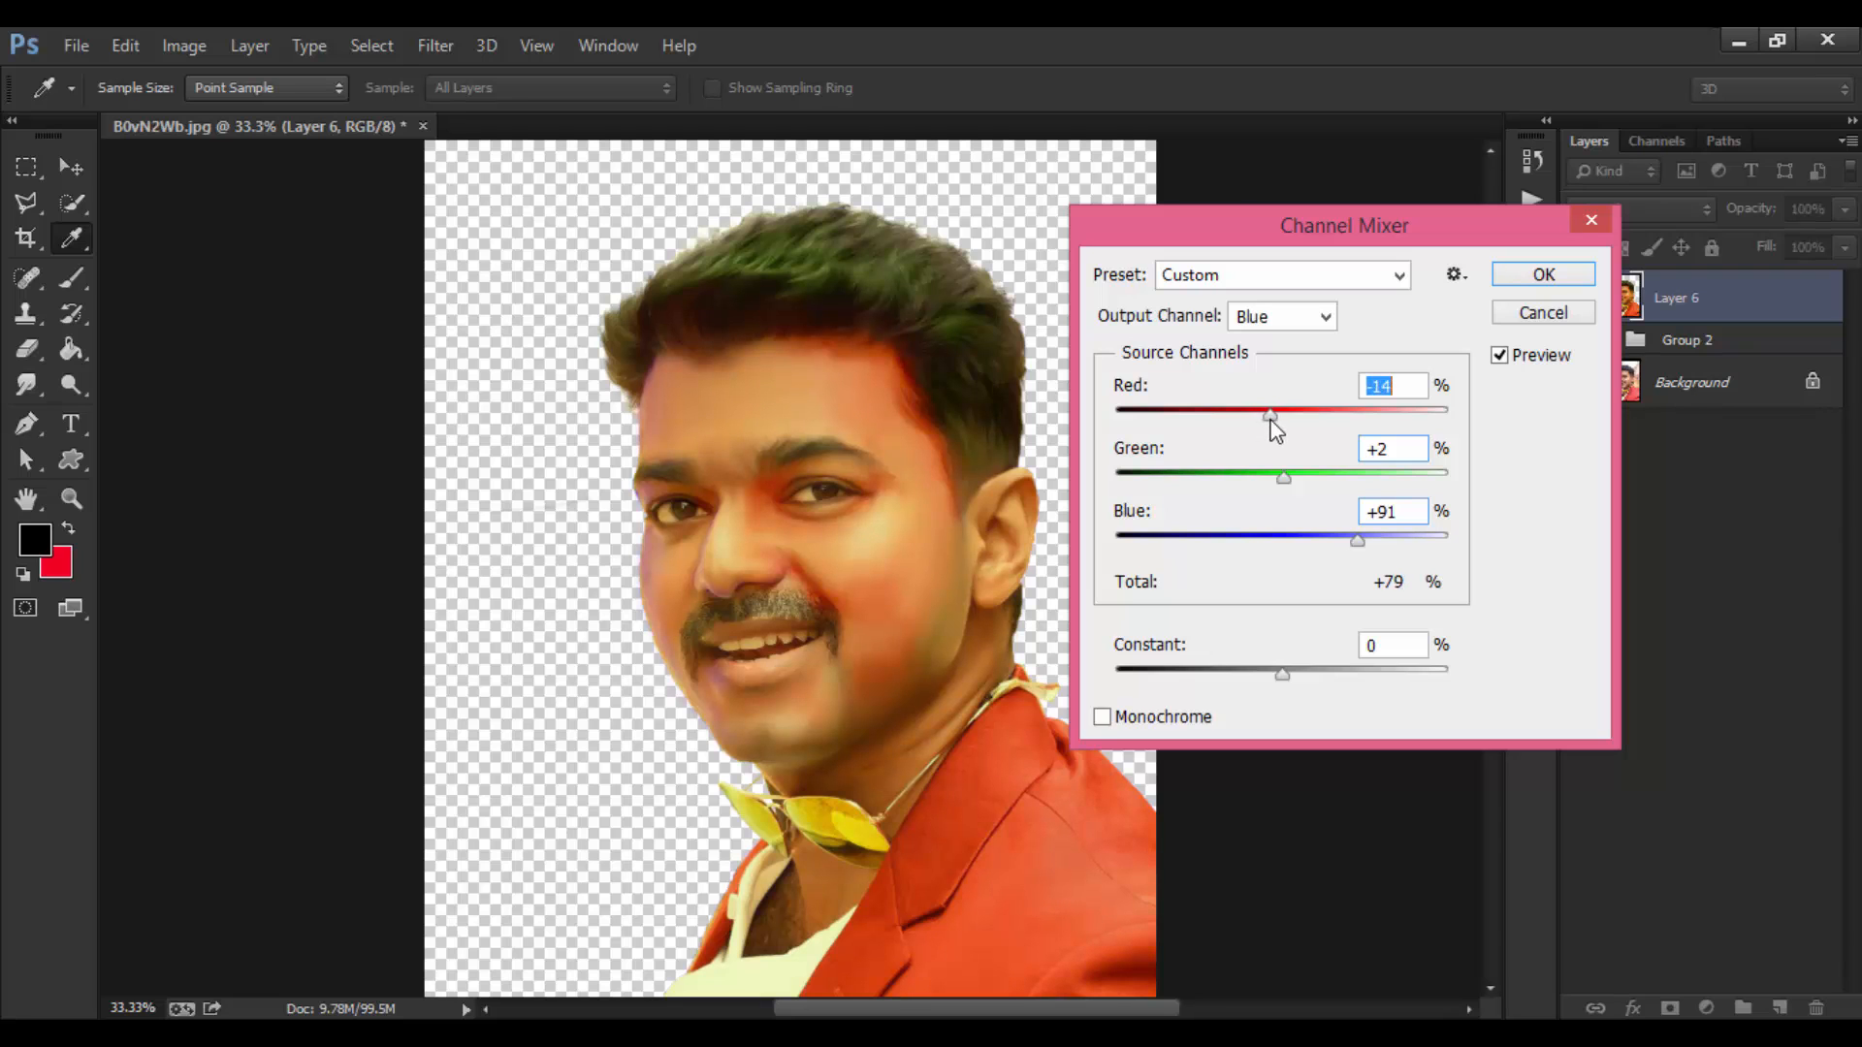
pyautogui.click(1542, 279)
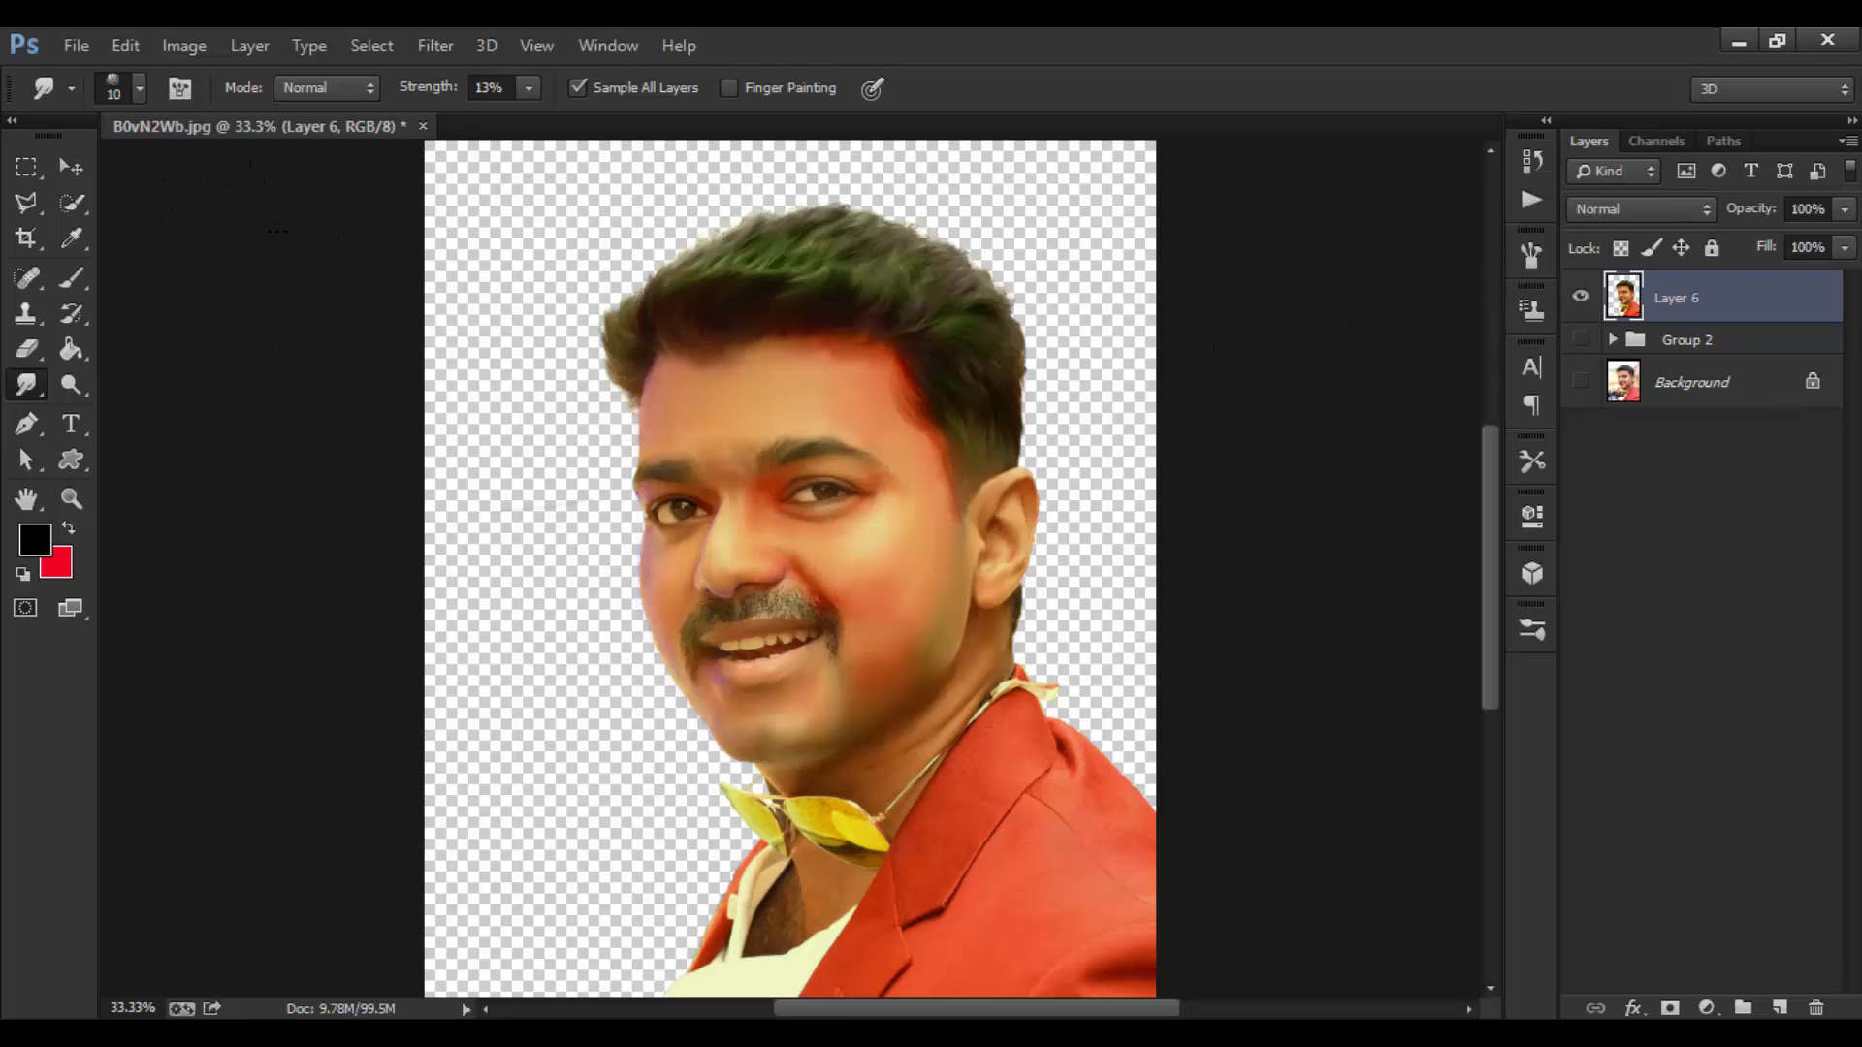
# Copy the whole recolored Layer 6 image, then undo the selection and the Channel Mixer adjustment.
pyautogui.click(376, 45)
pyautogui.click(392, 73)
pyautogui.click(131, 47)
pyautogui.click(203, 202)
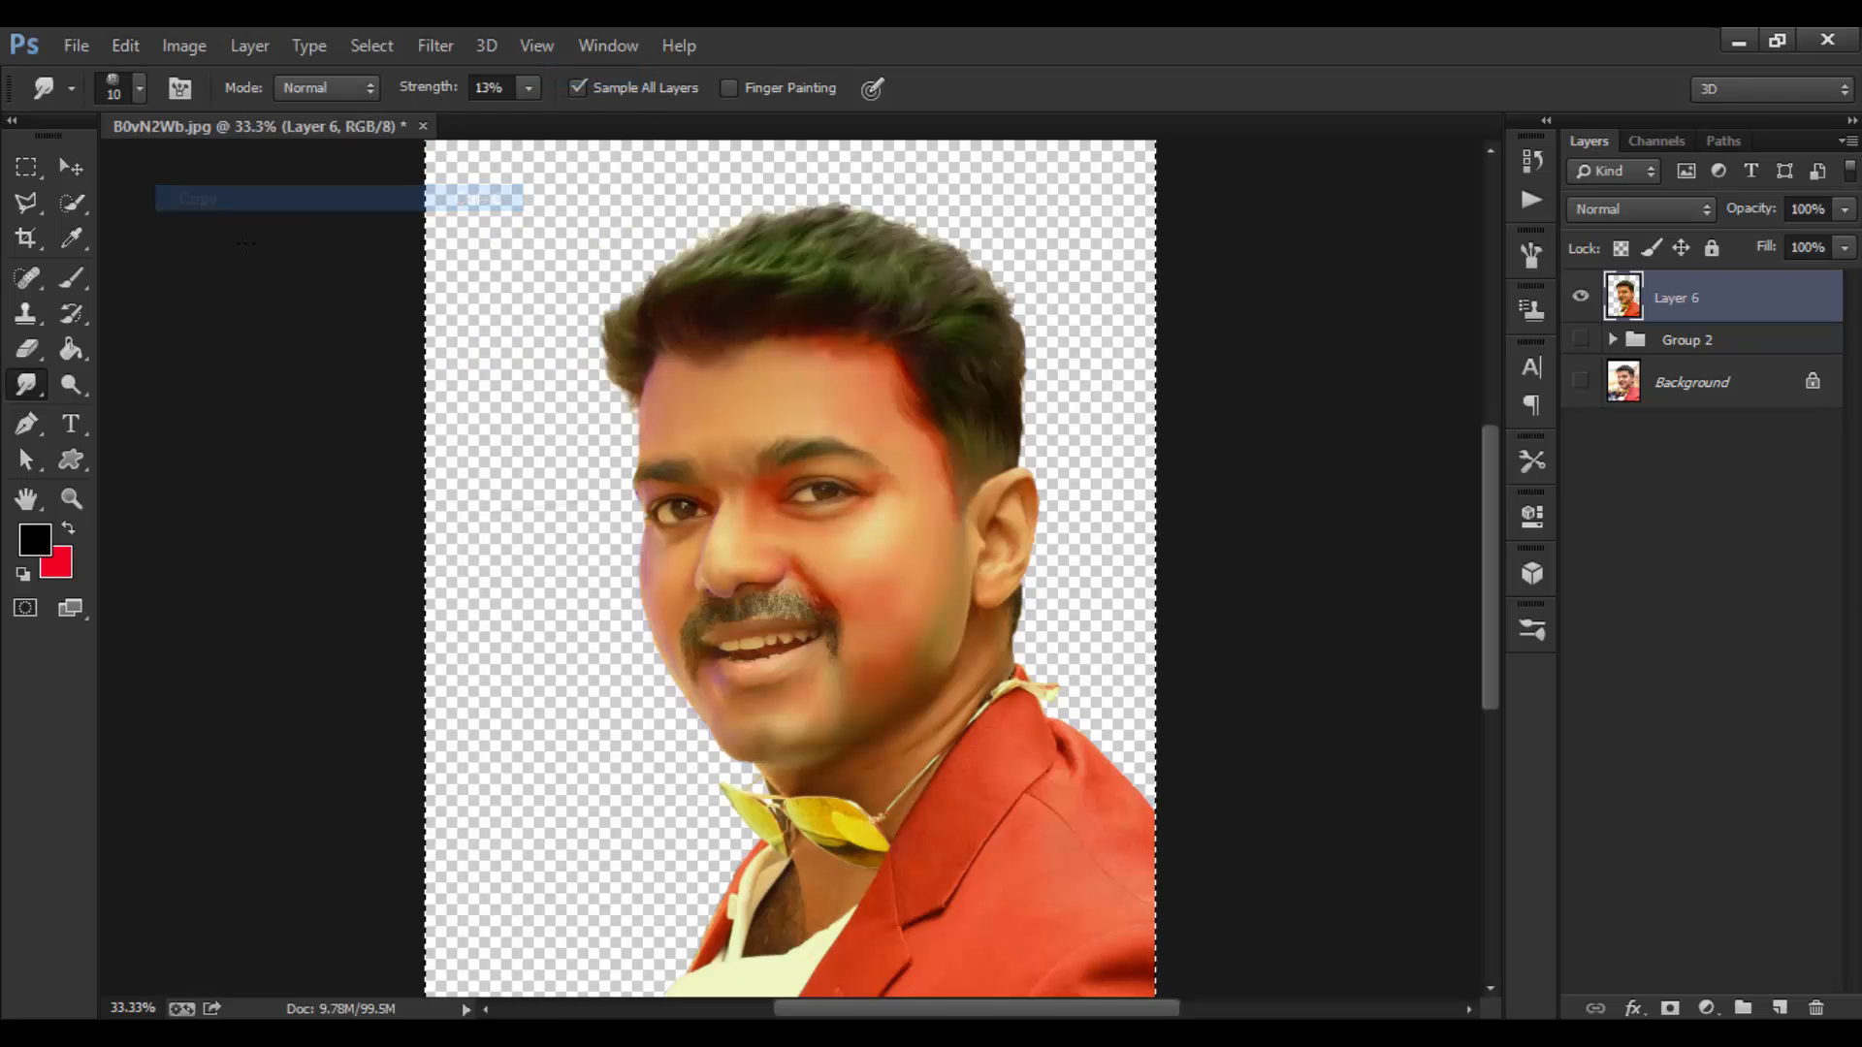
pyautogui.click(126, 47)
pyautogui.click(179, 96)
pyautogui.click(109, 42)
pyautogui.click(171, 96)
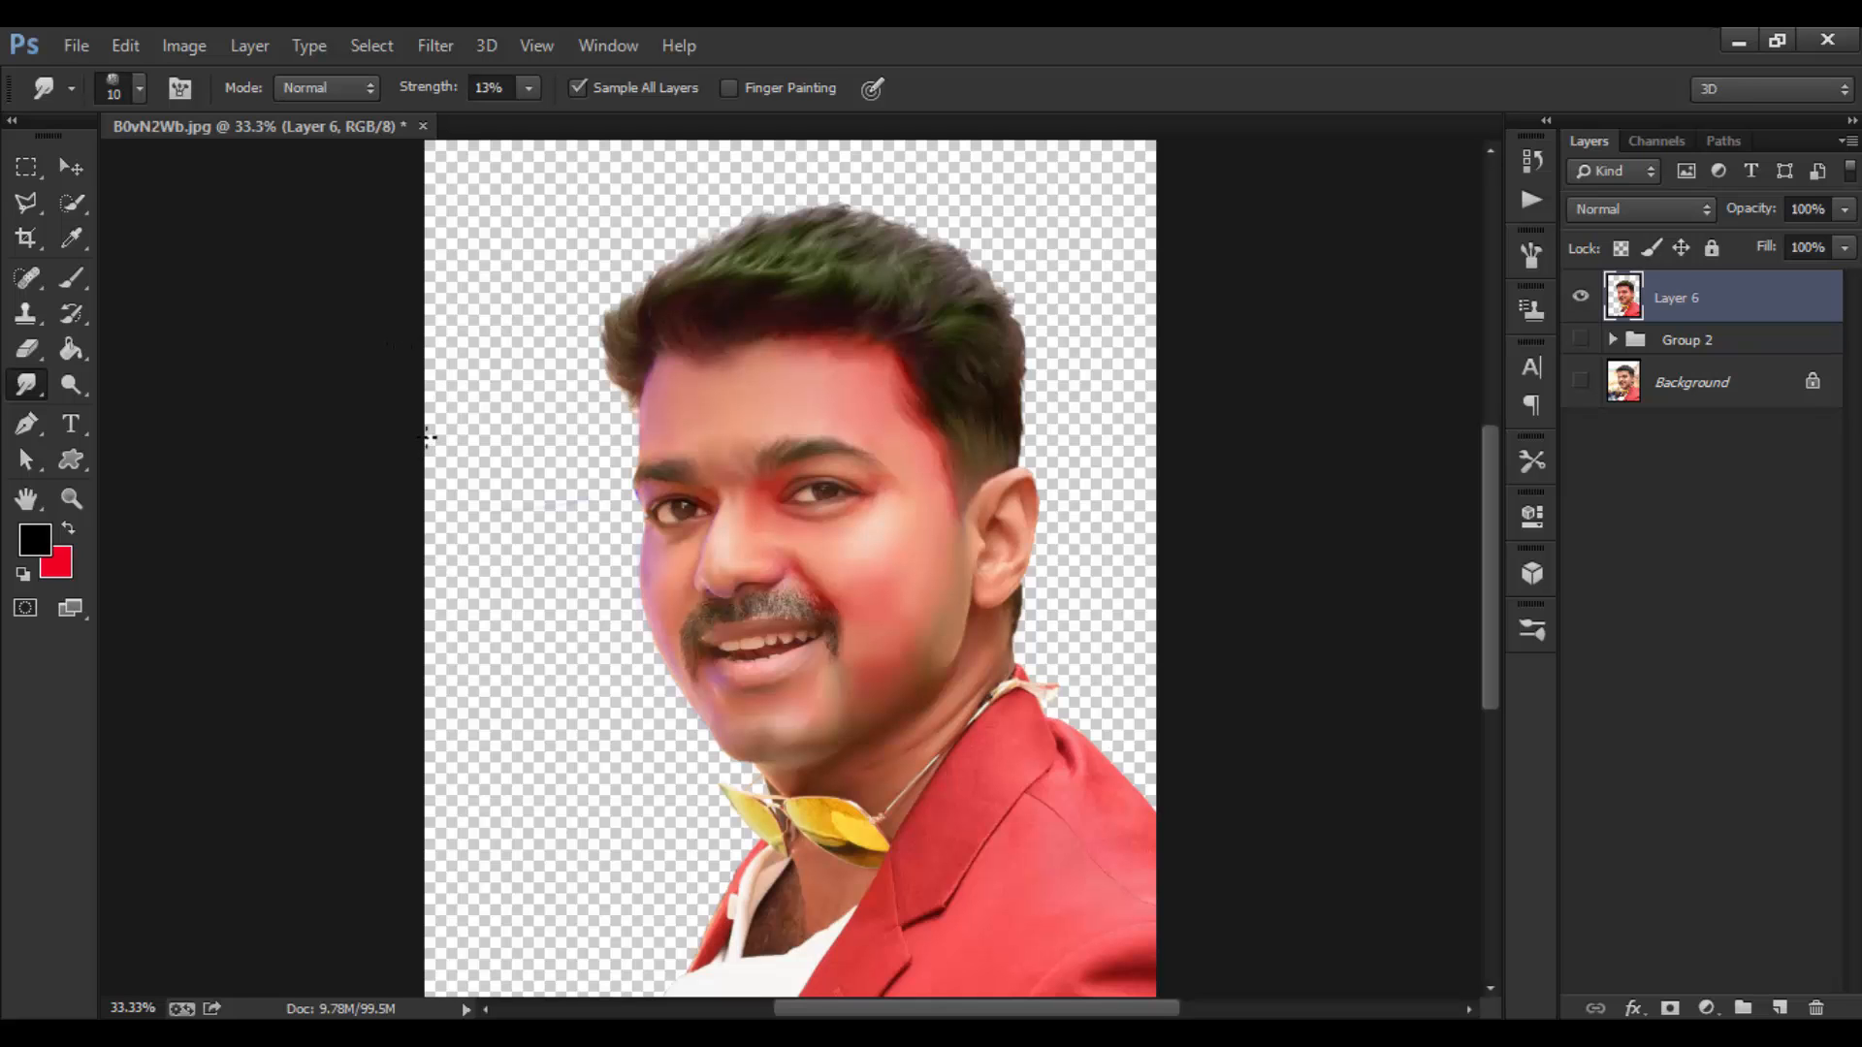
# Paste the copied image in place as a new layer above Layer 6 and add a layer mask to it.
pyautogui.hotkey('ctrl', 'shift', 'v')
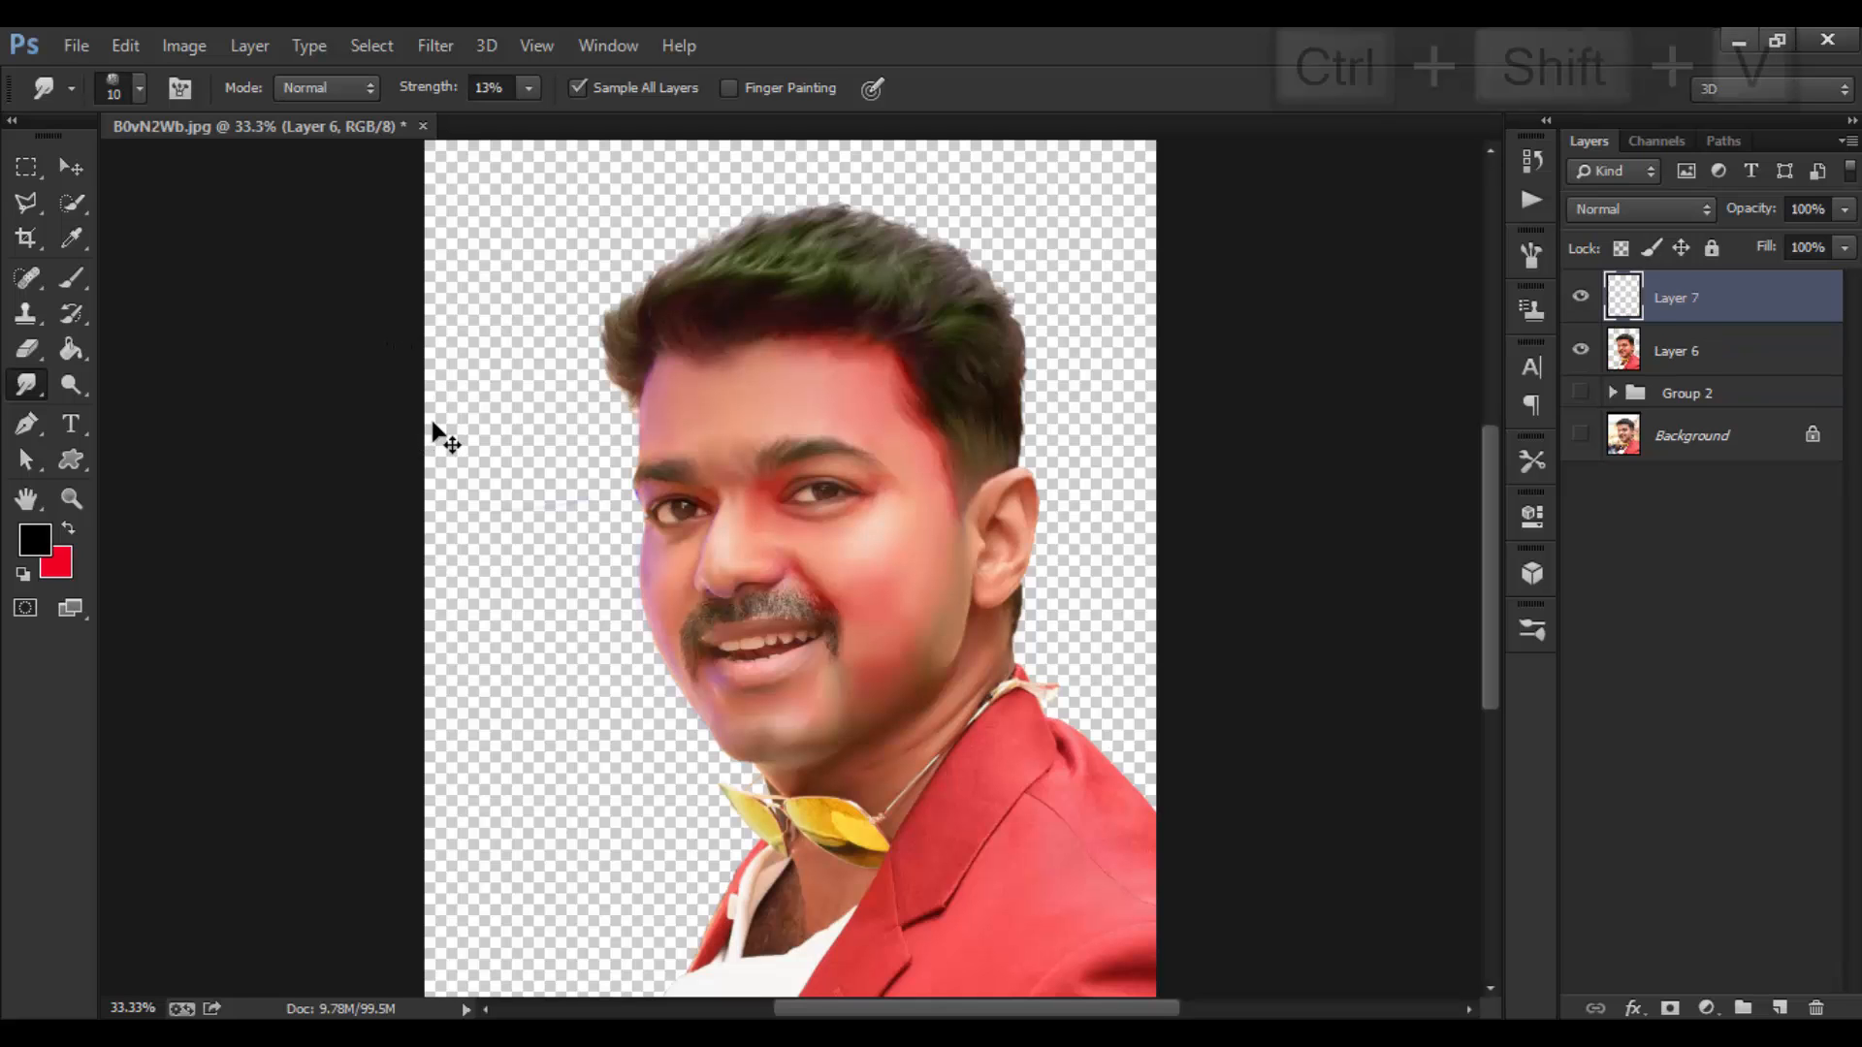
pyautogui.click(29, 351)
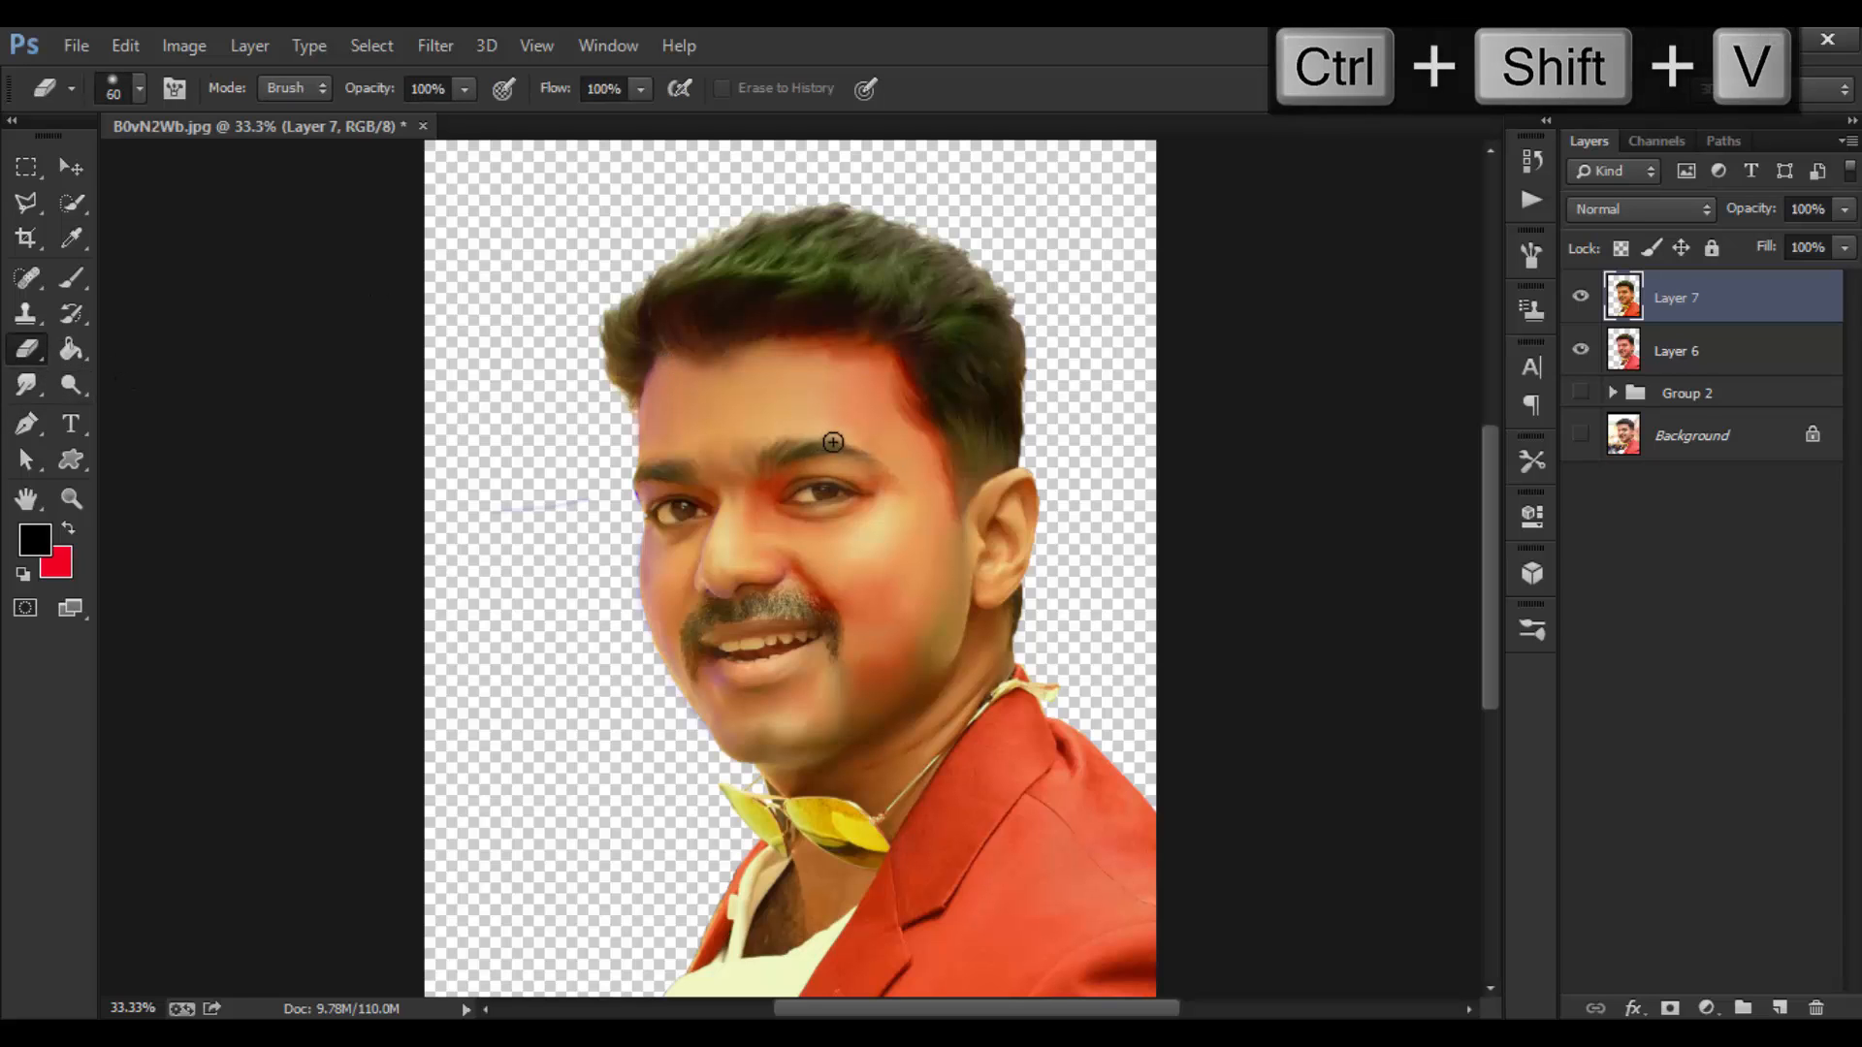
pyautogui.click(1670, 1009)
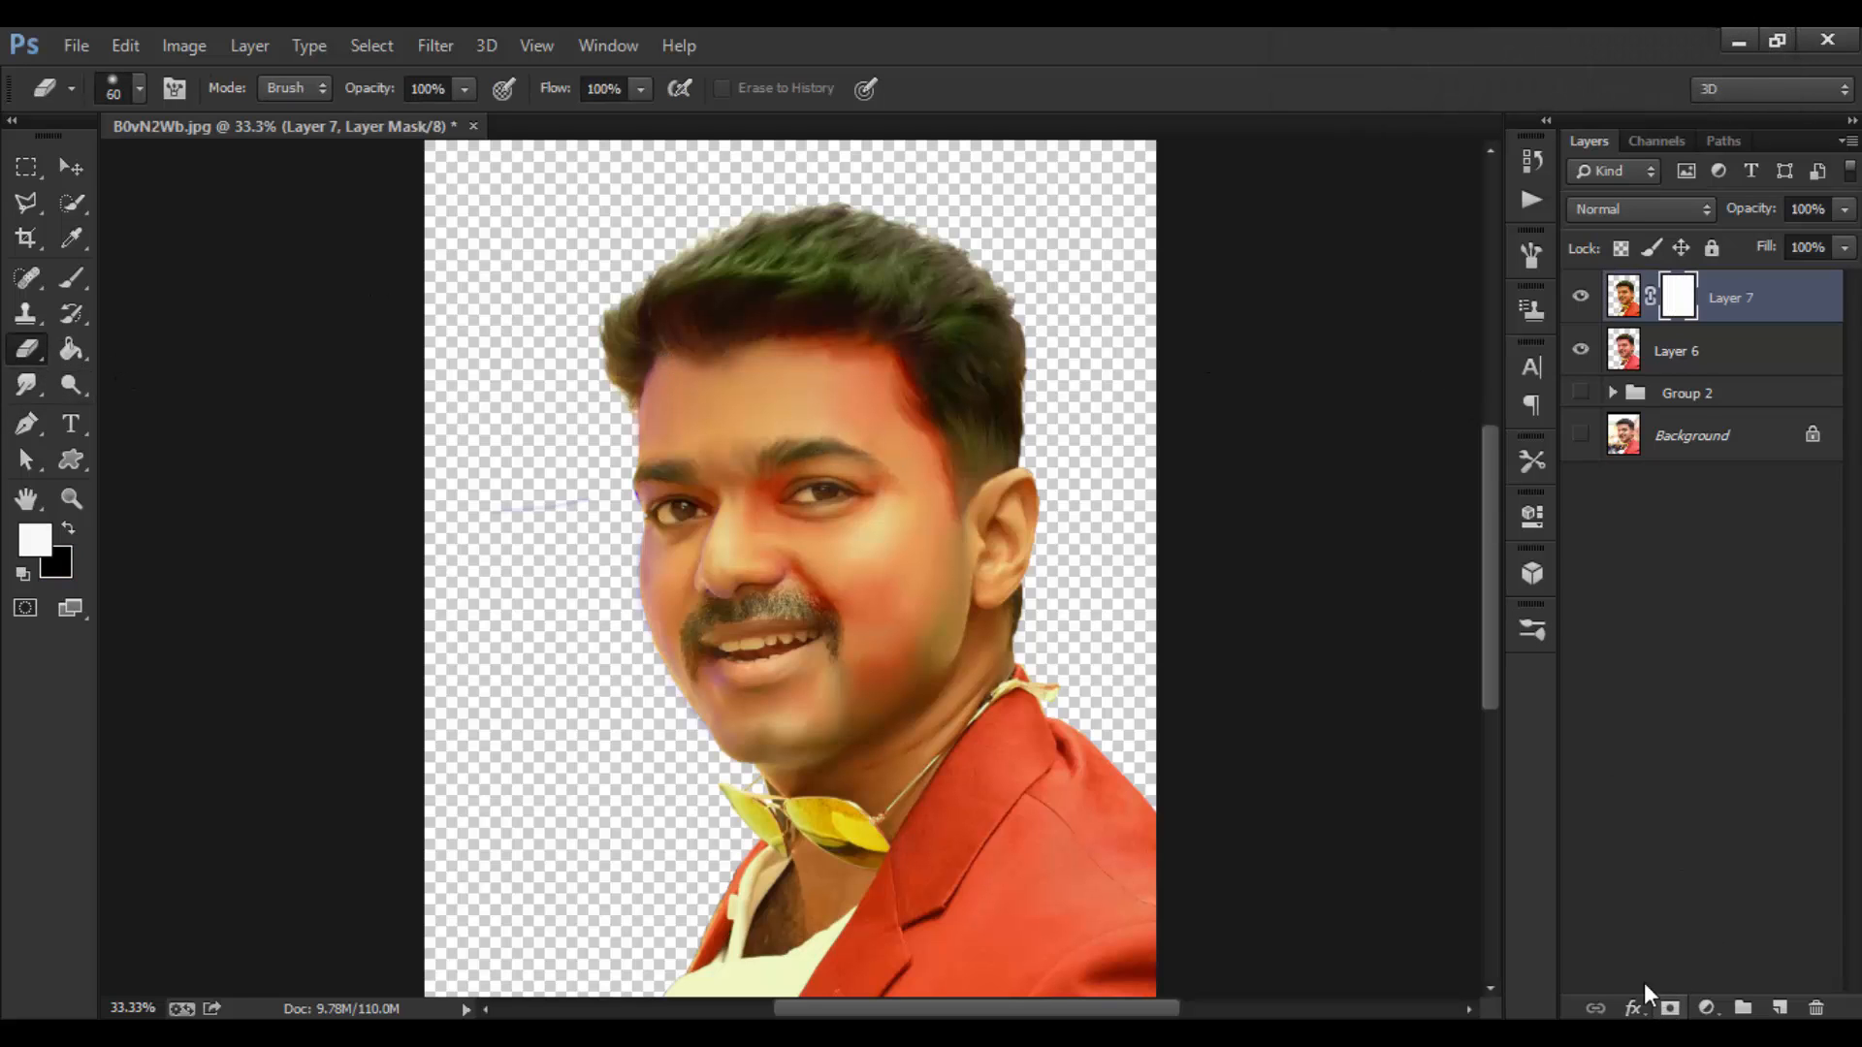
# Try erasing the face area on Layer 7's mask with a large soft eraser, and undo it.
pyautogui.press(']')
pyautogui.press(']')
pyautogui.press(']')
pyautogui.press(']')
pyautogui.press(']')
pyautogui.press(']')
pyautogui.press(']')
pyautogui.press(']')
pyautogui.press(']')
pyautogui.press(']')
pyautogui.press(']')
pyautogui.press(']')
pyautogui.press(']')
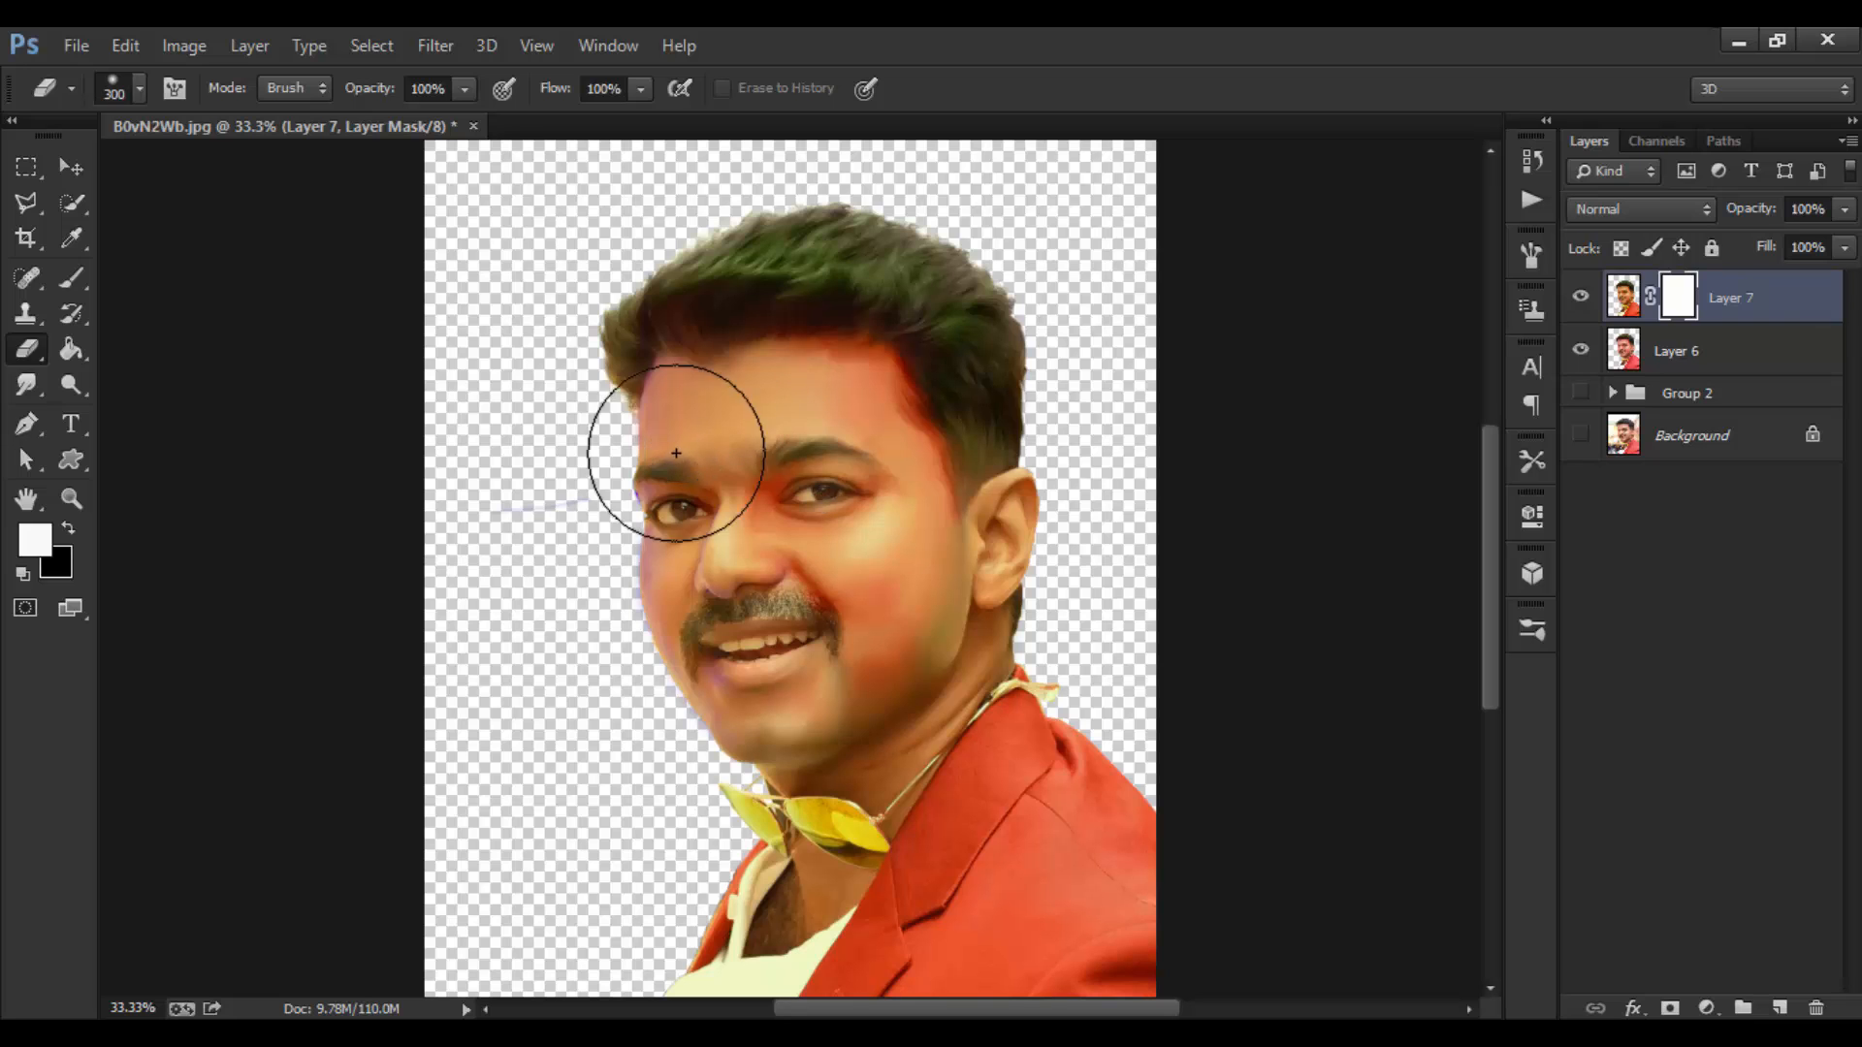
pyautogui.click(694, 520)
pyautogui.press('[')
pyautogui.press('[')
pyautogui.press('[')
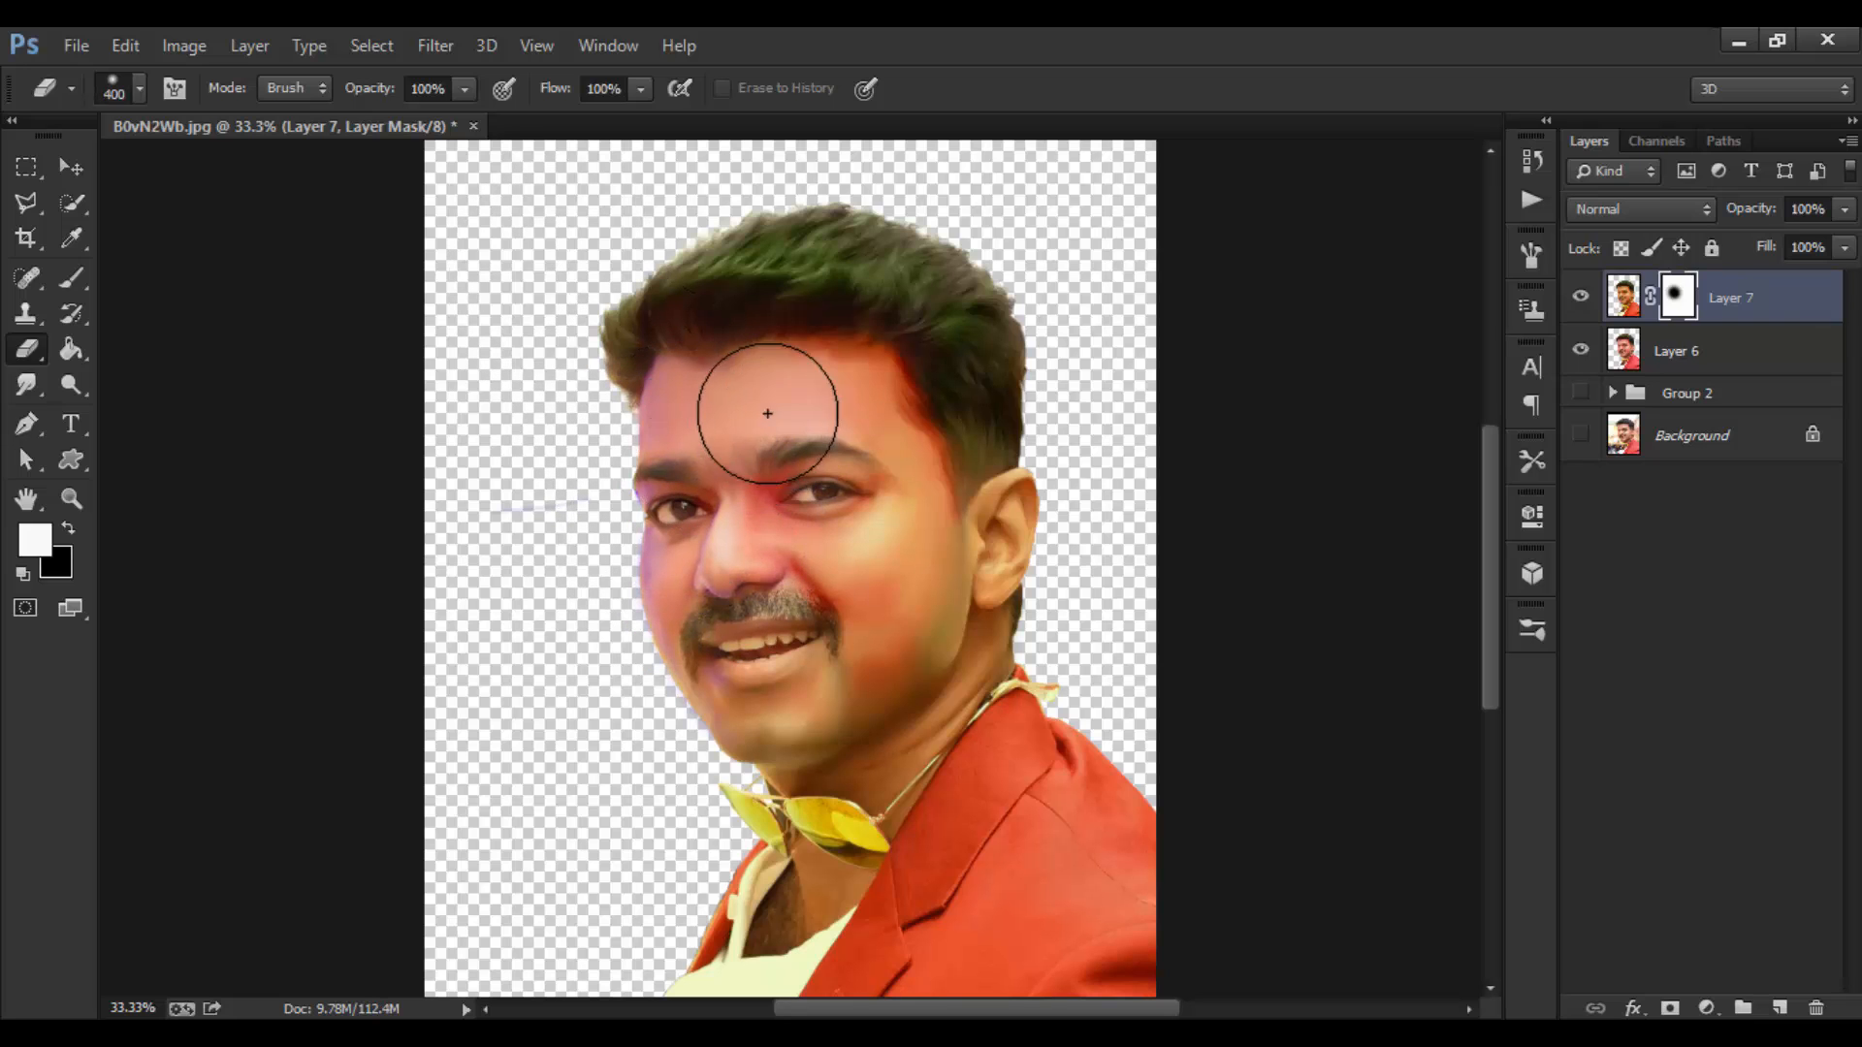
pyautogui.moveTo(810, 517)
pyautogui.mouseDown()
pyautogui.moveTo(833, 406)
pyautogui.moveTo(873, 468)
pyautogui.moveTo(840, 642)
pyautogui.moveTo(826, 663)
pyautogui.moveTo(846, 621)
pyautogui.moveTo(807, 646)
pyautogui.mouseUp()
pyautogui.hotkey('ctrl', 'z')
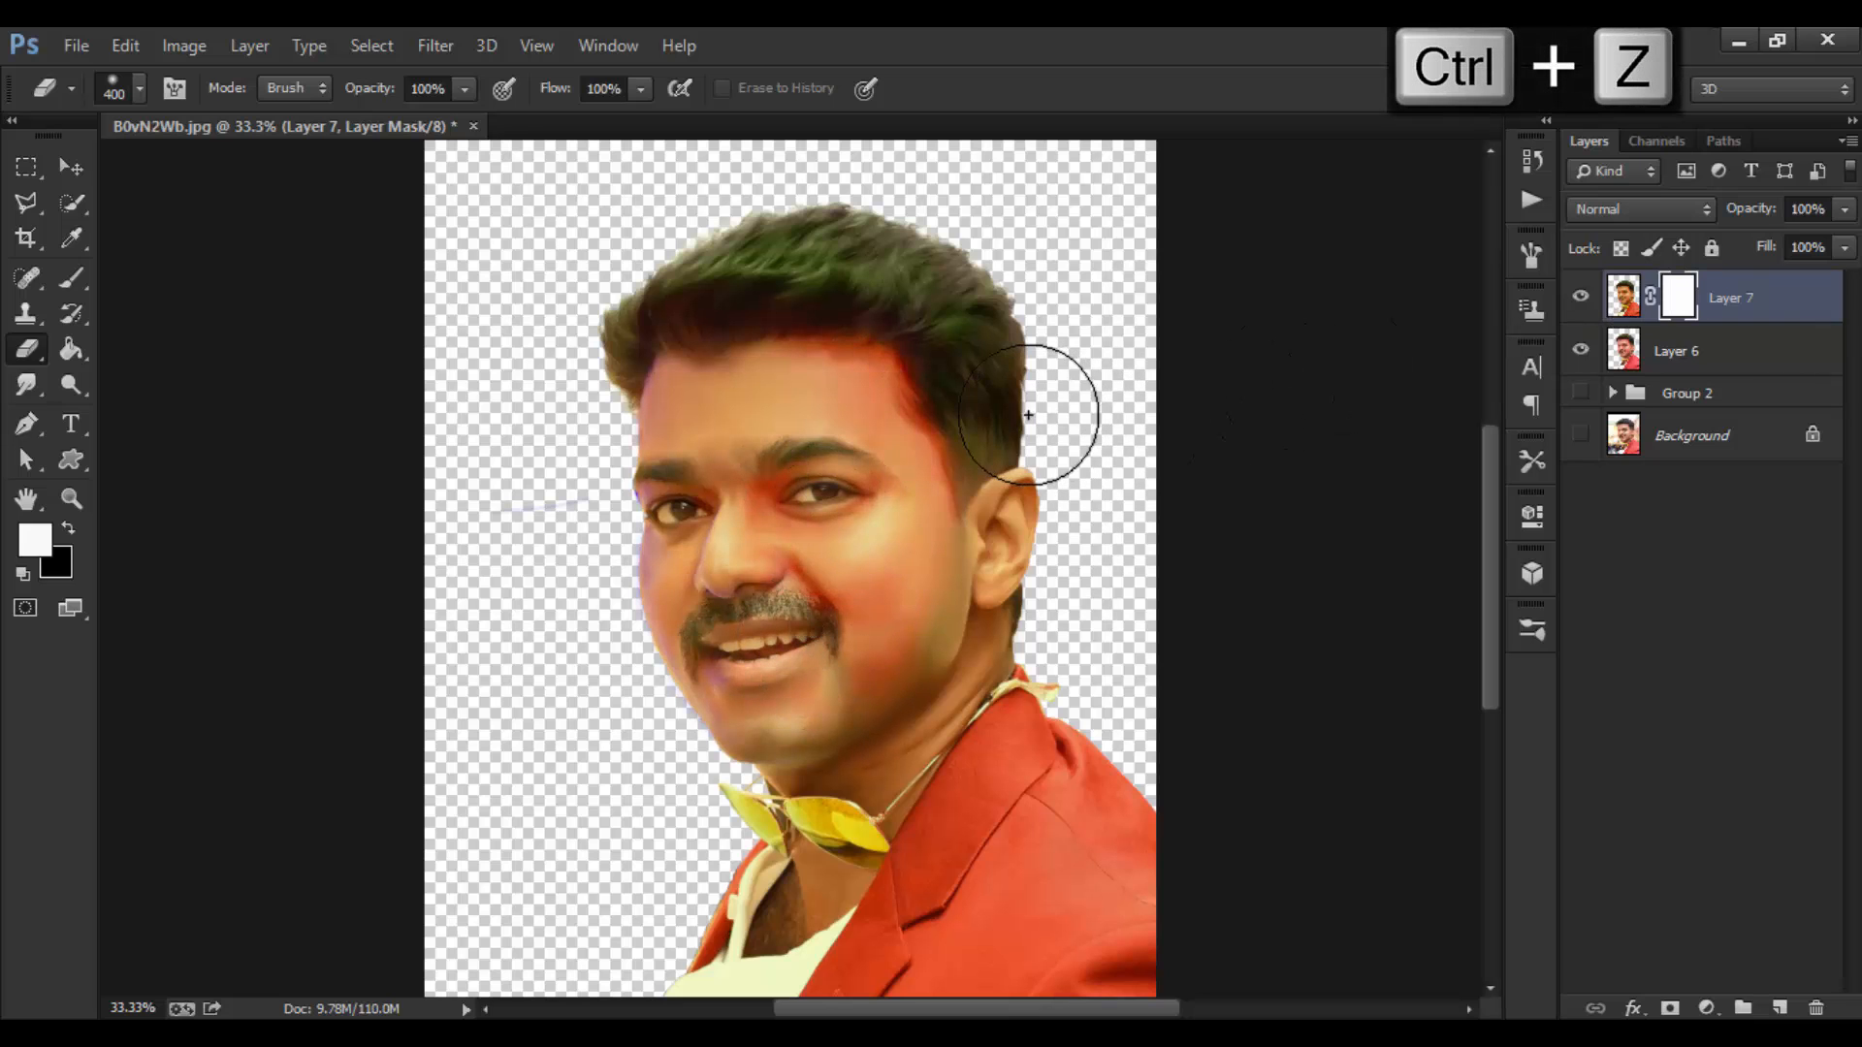
# Invert Layer 7's mask to black so the recolored copy is hidden.
pyautogui.hotkey('ctrl', 'i')
pyautogui.press('[')
pyautogui.press('[')
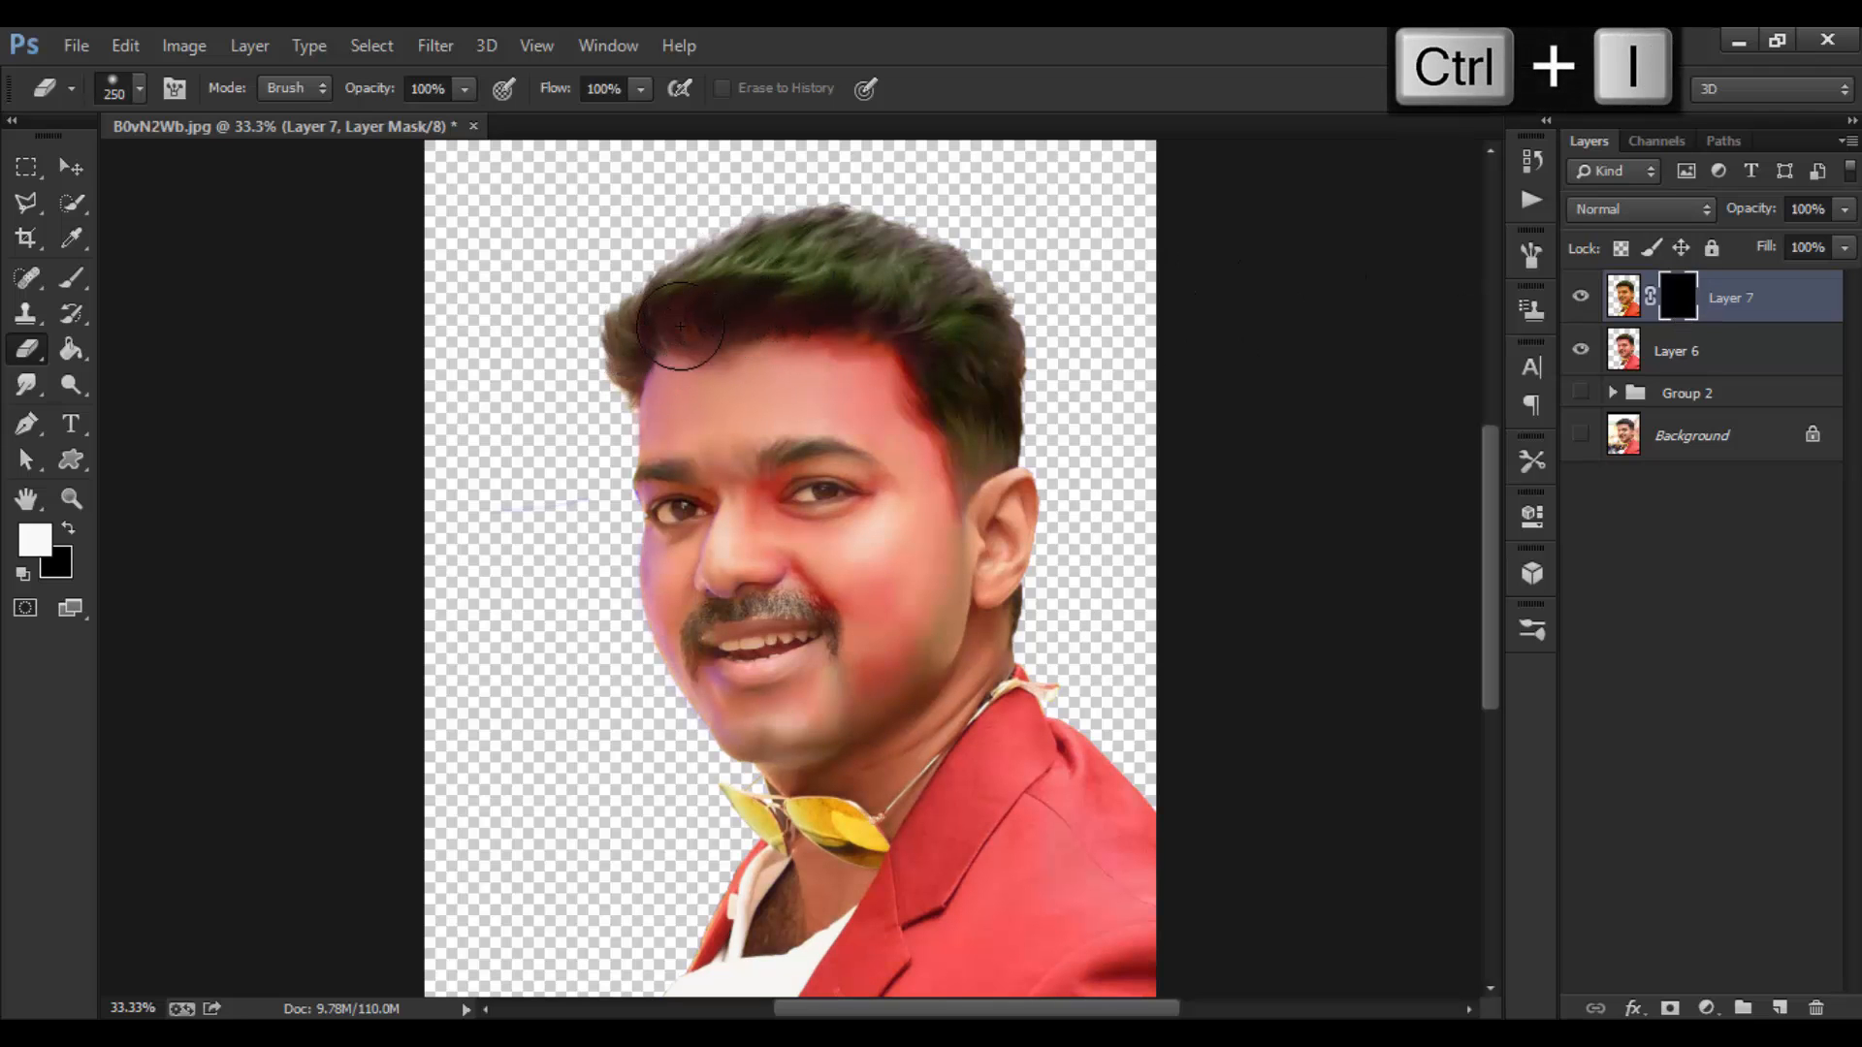
pyautogui.press(']')
pyautogui.press(']')
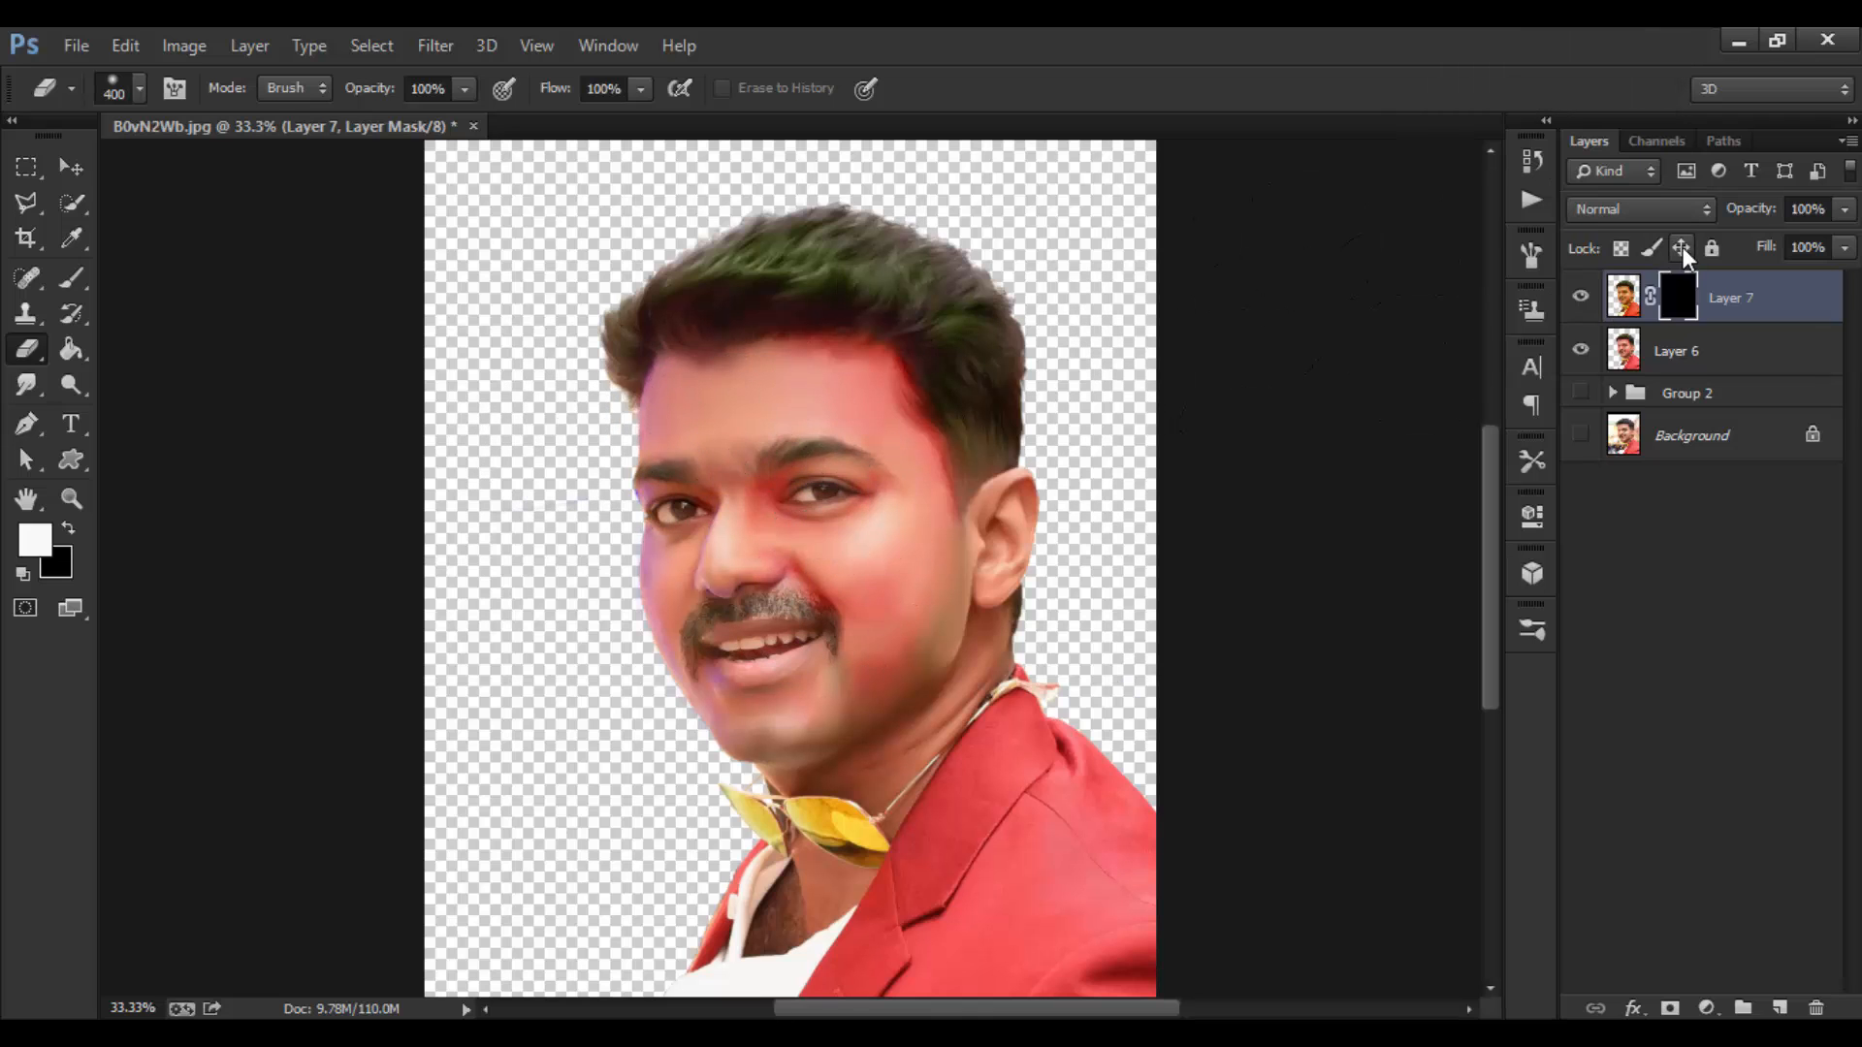
# Paint white over the face on Layer 7's mask with a soft brush at 100% opacity to reveal the warm skin tone.
pyautogui.click(72, 280)
pyautogui.press(']')
pyautogui.press(']')
pyautogui.moveTo(700, 427)
pyautogui.mouseDown()
pyautogui.moveTo(674, 412)
pyautogui.moveTo(809, 370)
pyautogui.mouseUp()
pyautogui.press(']')
pyautogui.moveTo(792, 469)
pyautogui.mouseDown()
pyautogui.moveTo(678, 556)
pyautogui.moveTo(682, 513)
pyautogui.moveTo(679, 610)
pyautogui.moveTo(722, 507)
pyautogui.moveTo(762, 486)
pyautogui.moveTo(797, 555)
pyautogui.moveTo(854, 477)
pyautogui.moveTo(886, 480)
pyautogui.moveTo(841, 382)
pyautogui.moveTo(913, 557)
pyautogui.moveTo(829, 598)
pyautogui.moveTo(867, 671)
pyautogui.moveTo(846, 683)
pyautogui.moveTo(799, 591)
pyautogui.moveTo(825, 635)
pyautogui.moveTo(772, 680)
pyautogui.moveTo(781, 726)
pyautogui.moveTo(681, 619)
pyautogui.moveTo(724, 684)
pyautogui.moveTo(920, 646)
pyautogui.moveTo(956, 563)
pyautogui.moveTo(992, 587)
pyautogui.moveTo(981, 542)
pyautogui.moveTo(1014, 505)
pyautogui.mouseUp()
# Paint white over the ear, neck and chest skin on Layer 7's mask with a smaller brush.
pyautogui.press('[')
pyautogui.press('[')
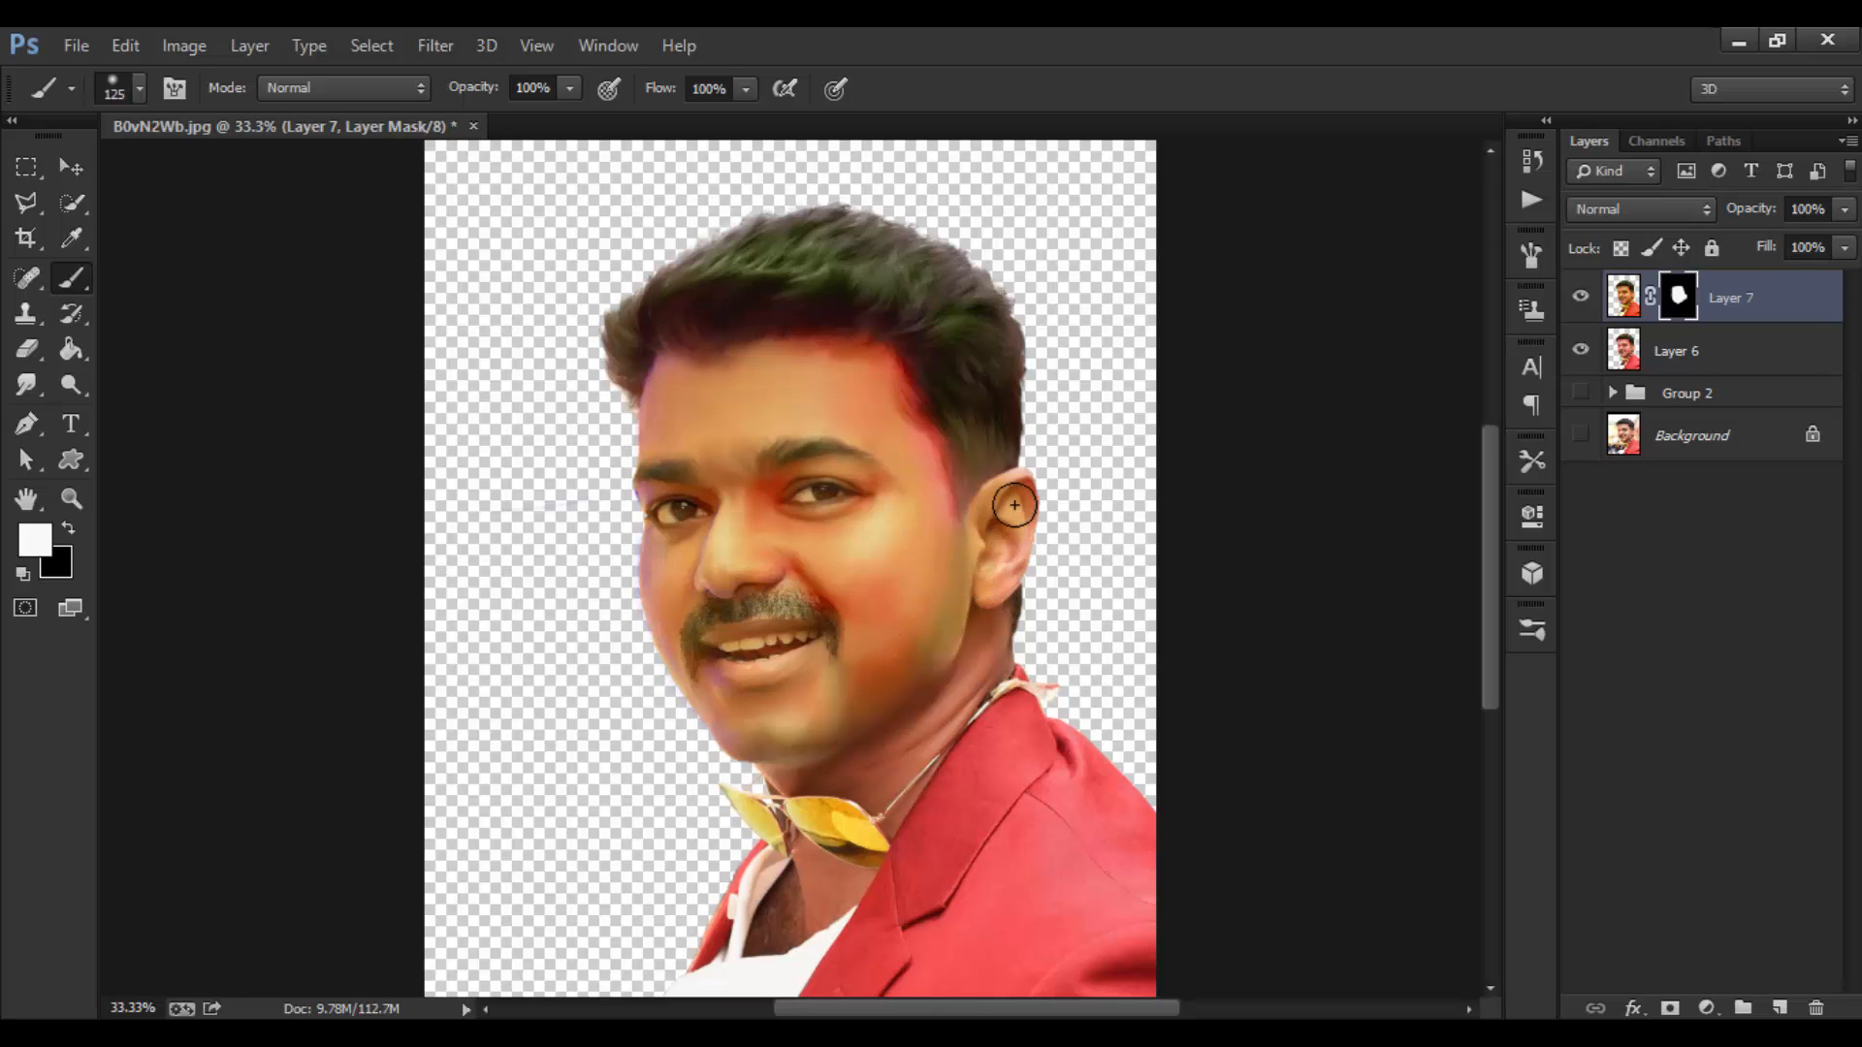
pyautogui.moveTo(912, 687)
pyautogui.mouseDown()
pyautogui.moveTo(876, 758)
pyautogui.moveTo(817, 749)
pyautogui.moveTo(887, 751)
pyautogui.moveTo(816, 868)
pyautogui.moveTo(820, 914)
pyautogui.mouseUp()
pyautogui.press('[')
pyautogui.press(']')
pyautogui.press(']')
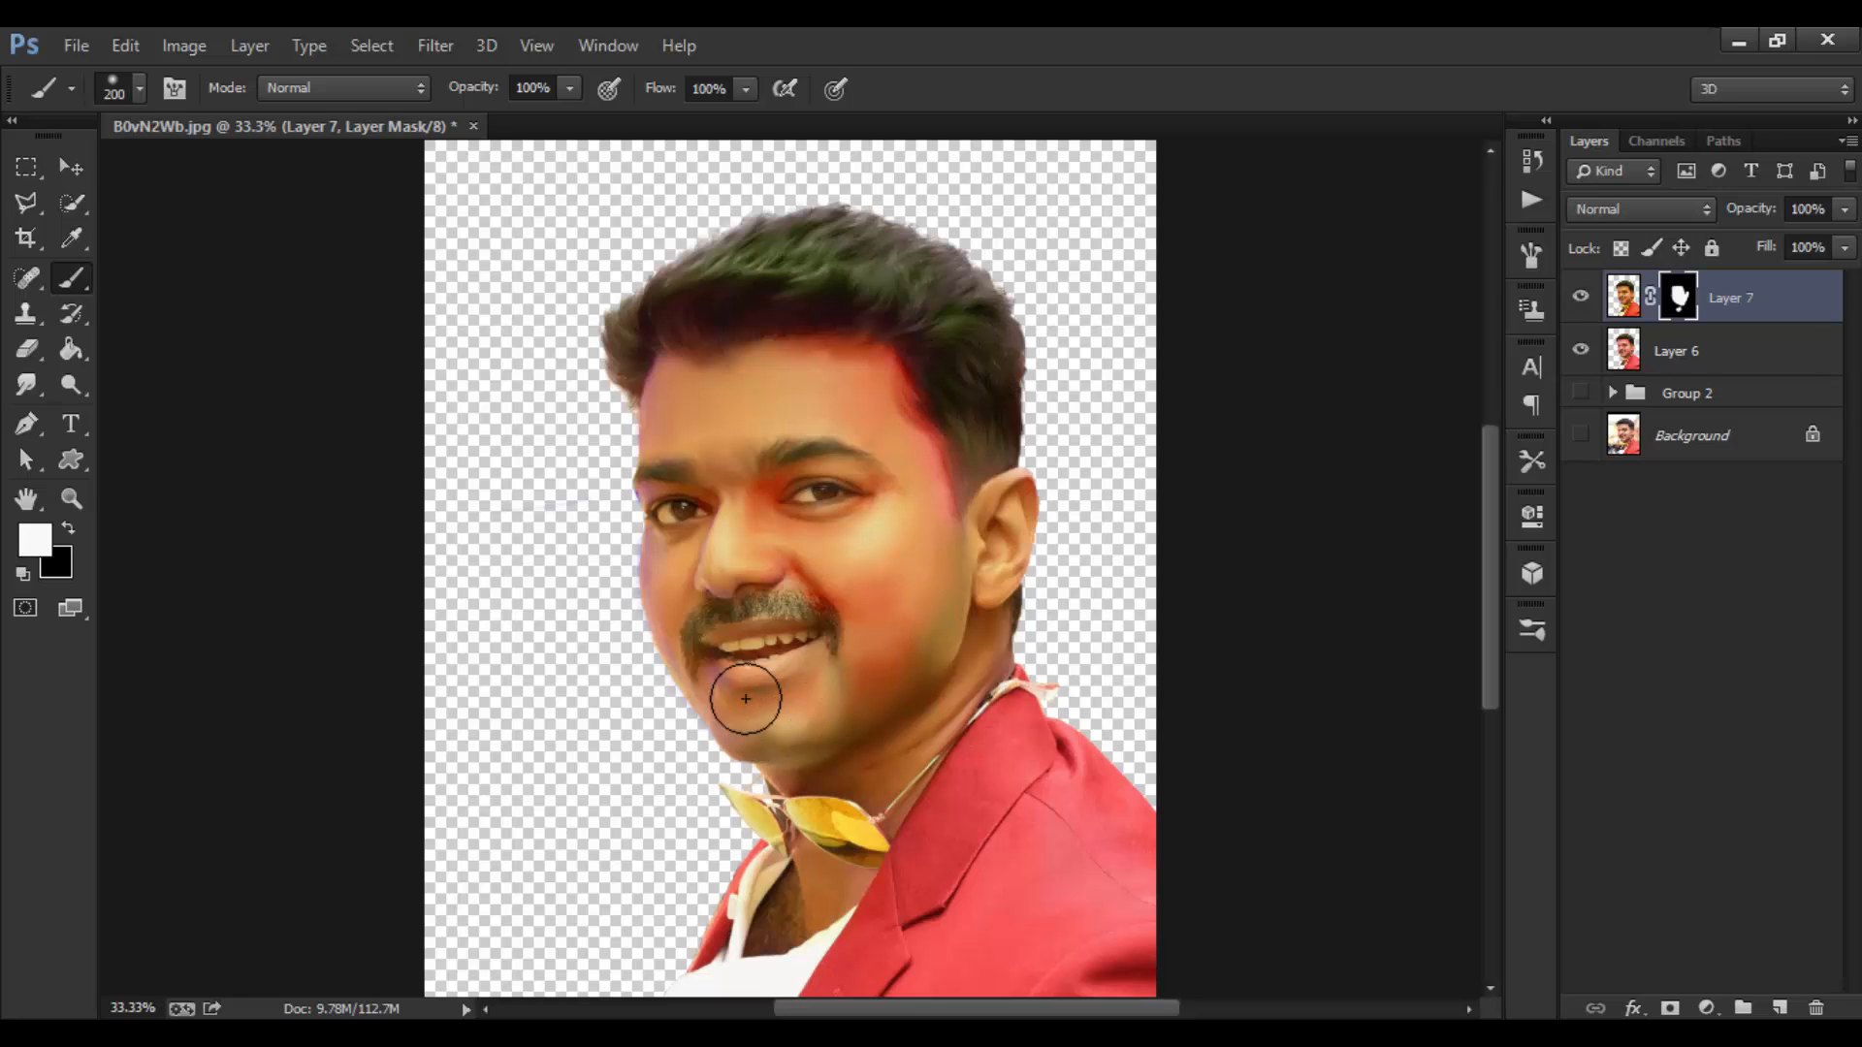
pyautogui.press('[')
pyautogui.press('[')
pyautogui.press('[')
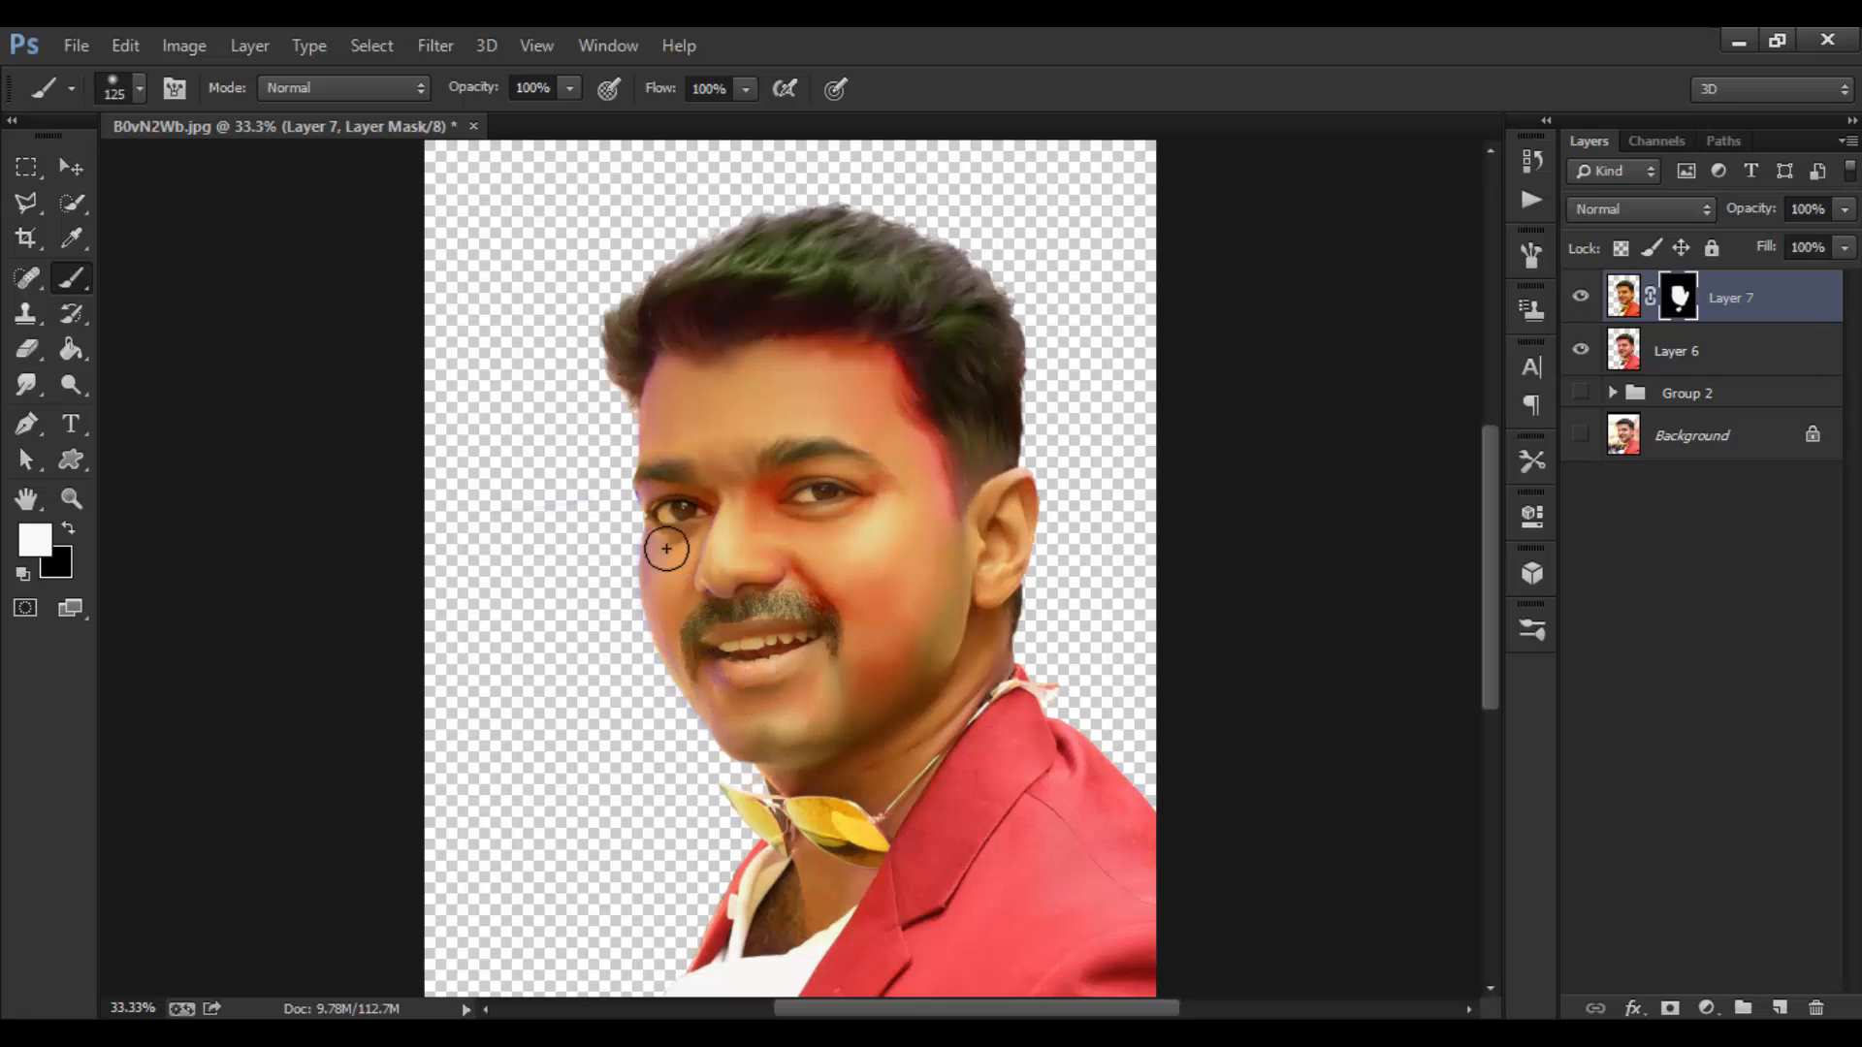
# Toggle Layer 6's visibility repeatedly to check the skin coverage of Layer 7's mask, leaving Layer 6 shown.
pyautogui.click(1580, 350)
pyautogui.click(1580, 350)
pyautogui.click(1580, 351)
pyautogui.click(1580, 350)
pyautogui.click(1580, 350)
pyautogui.click(1580, 350)
pyautogui.press(']')
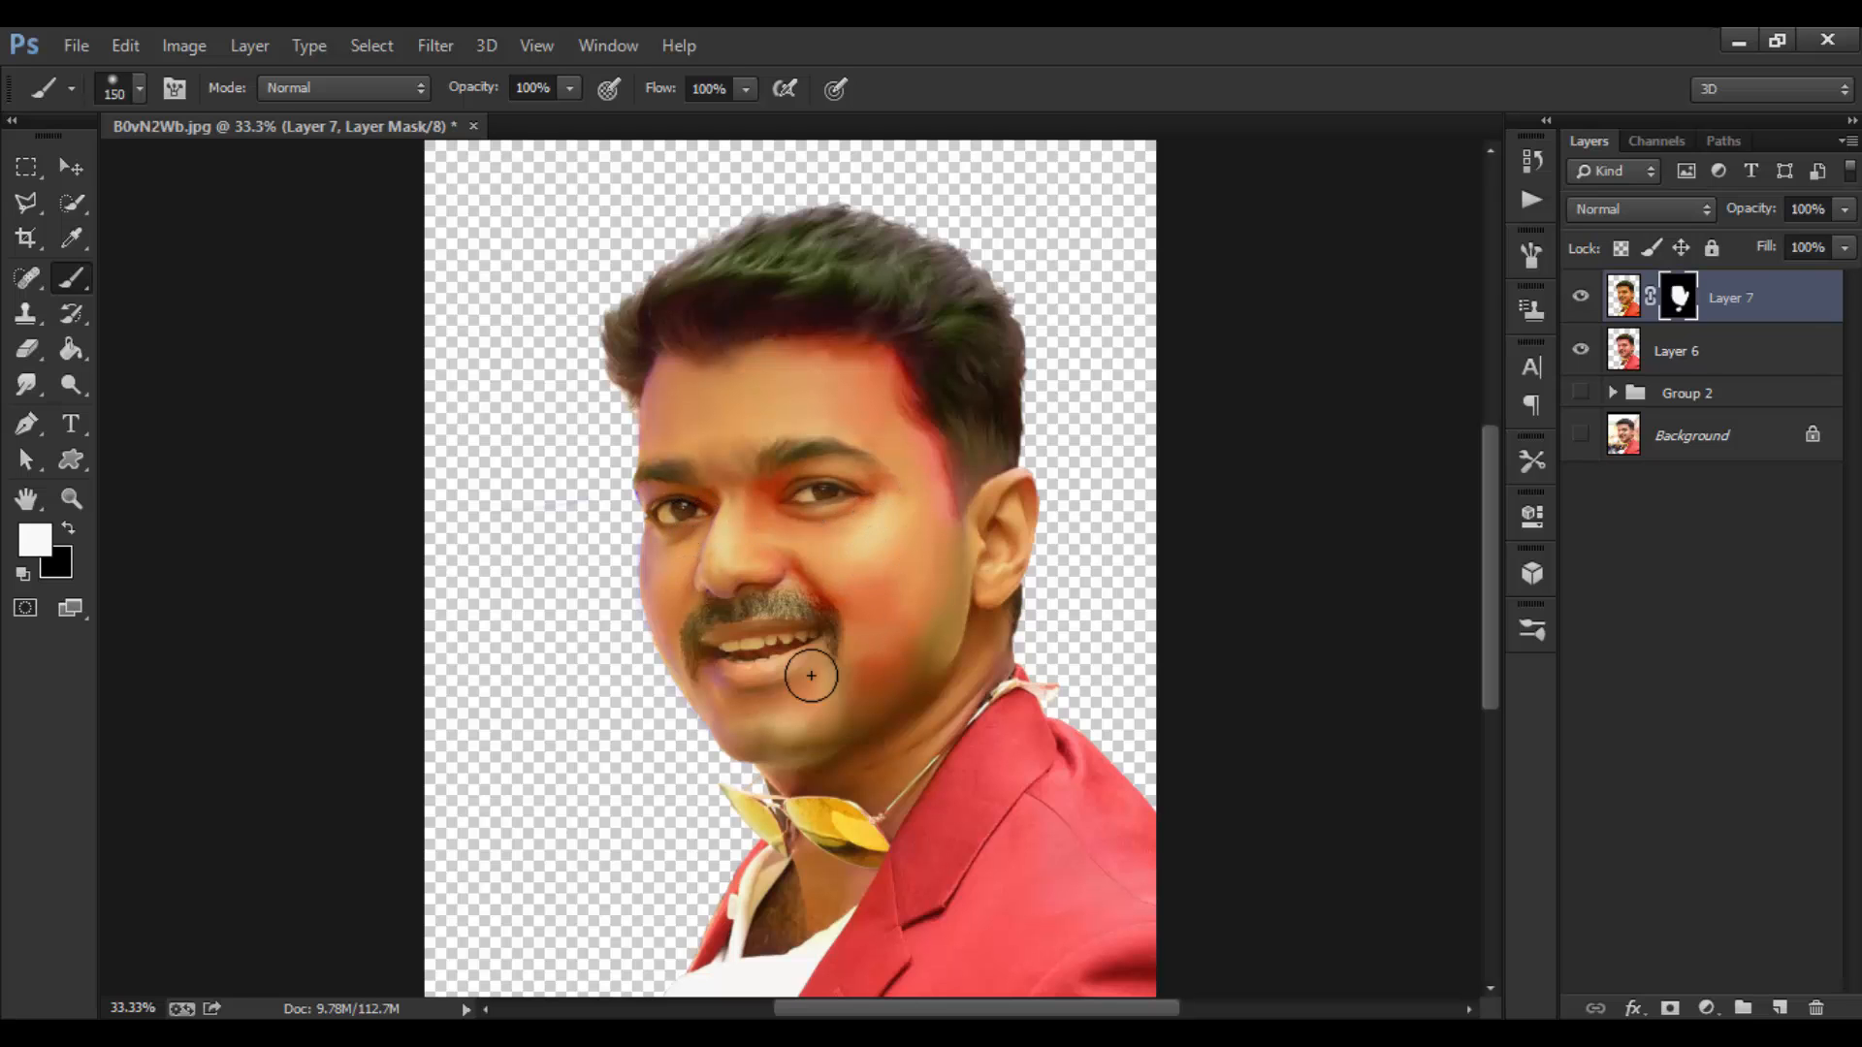